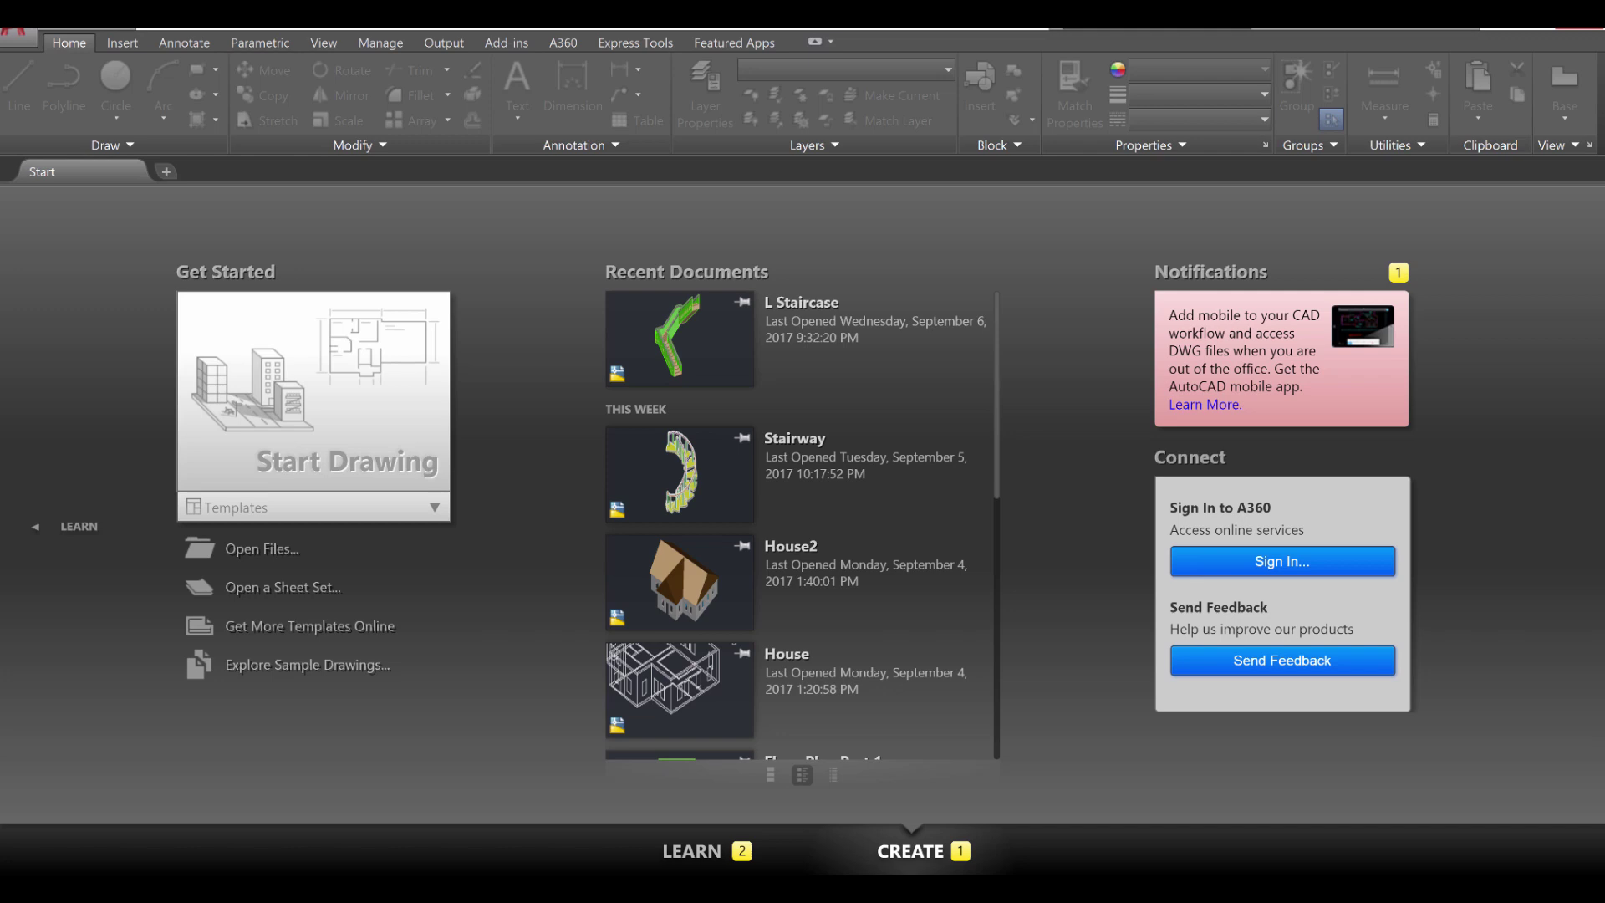
# Step: Copy the Bicycle reference image from Windows Photo Viewer and return to AutoCAD
pyautogui.moveTo(0, 276); pyautogui.dragTo(922, 187)
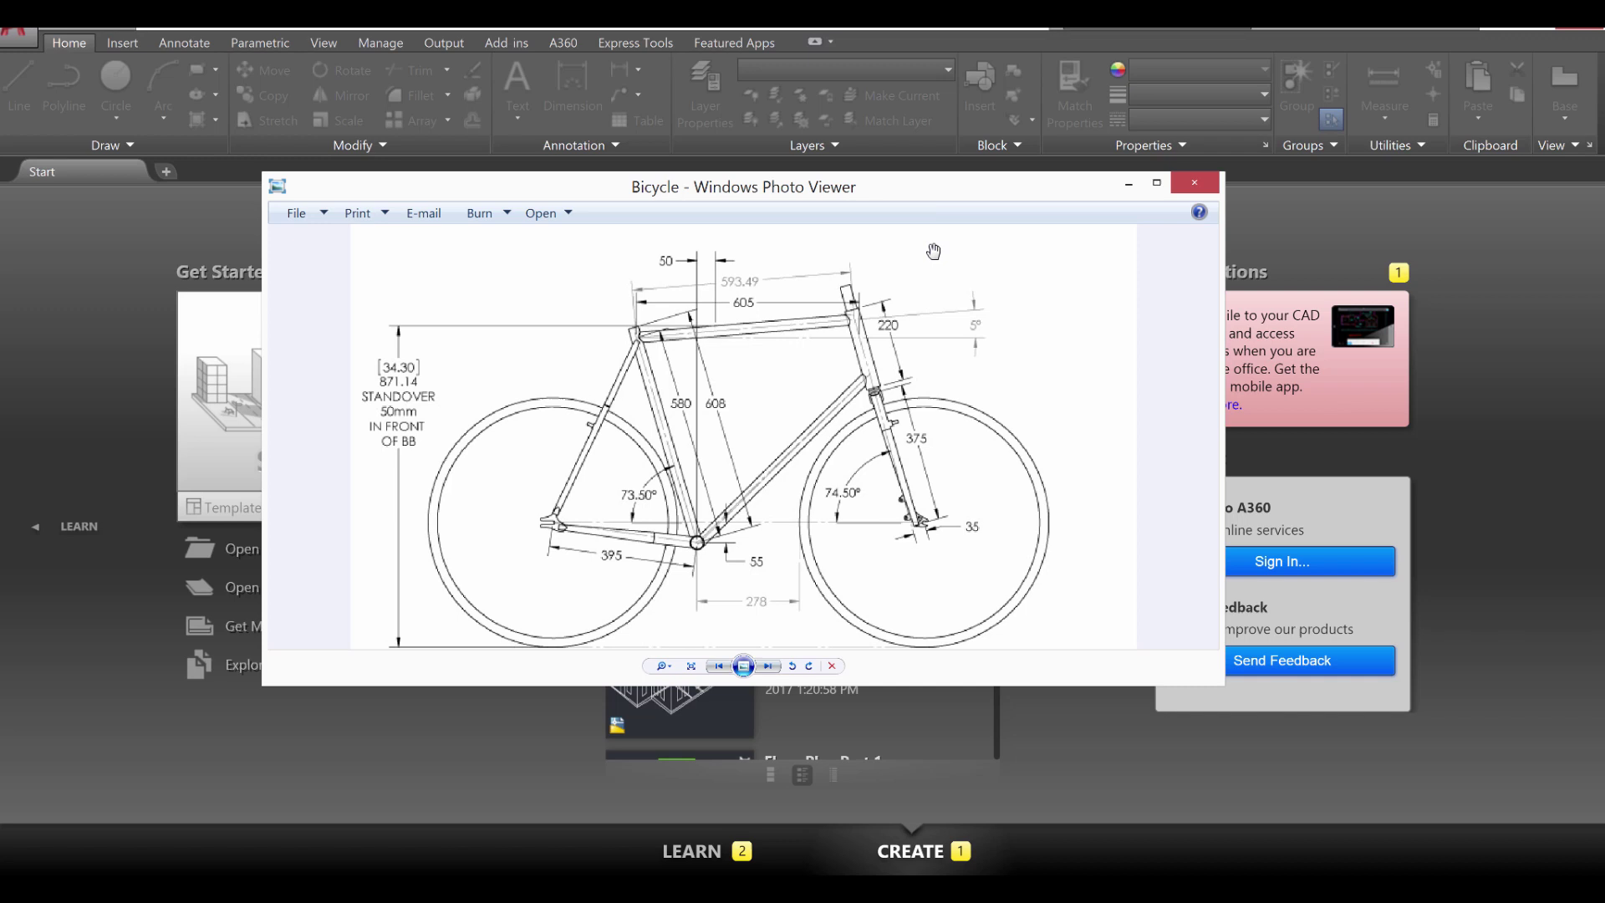
pyautogui.rightClick(759, 402)
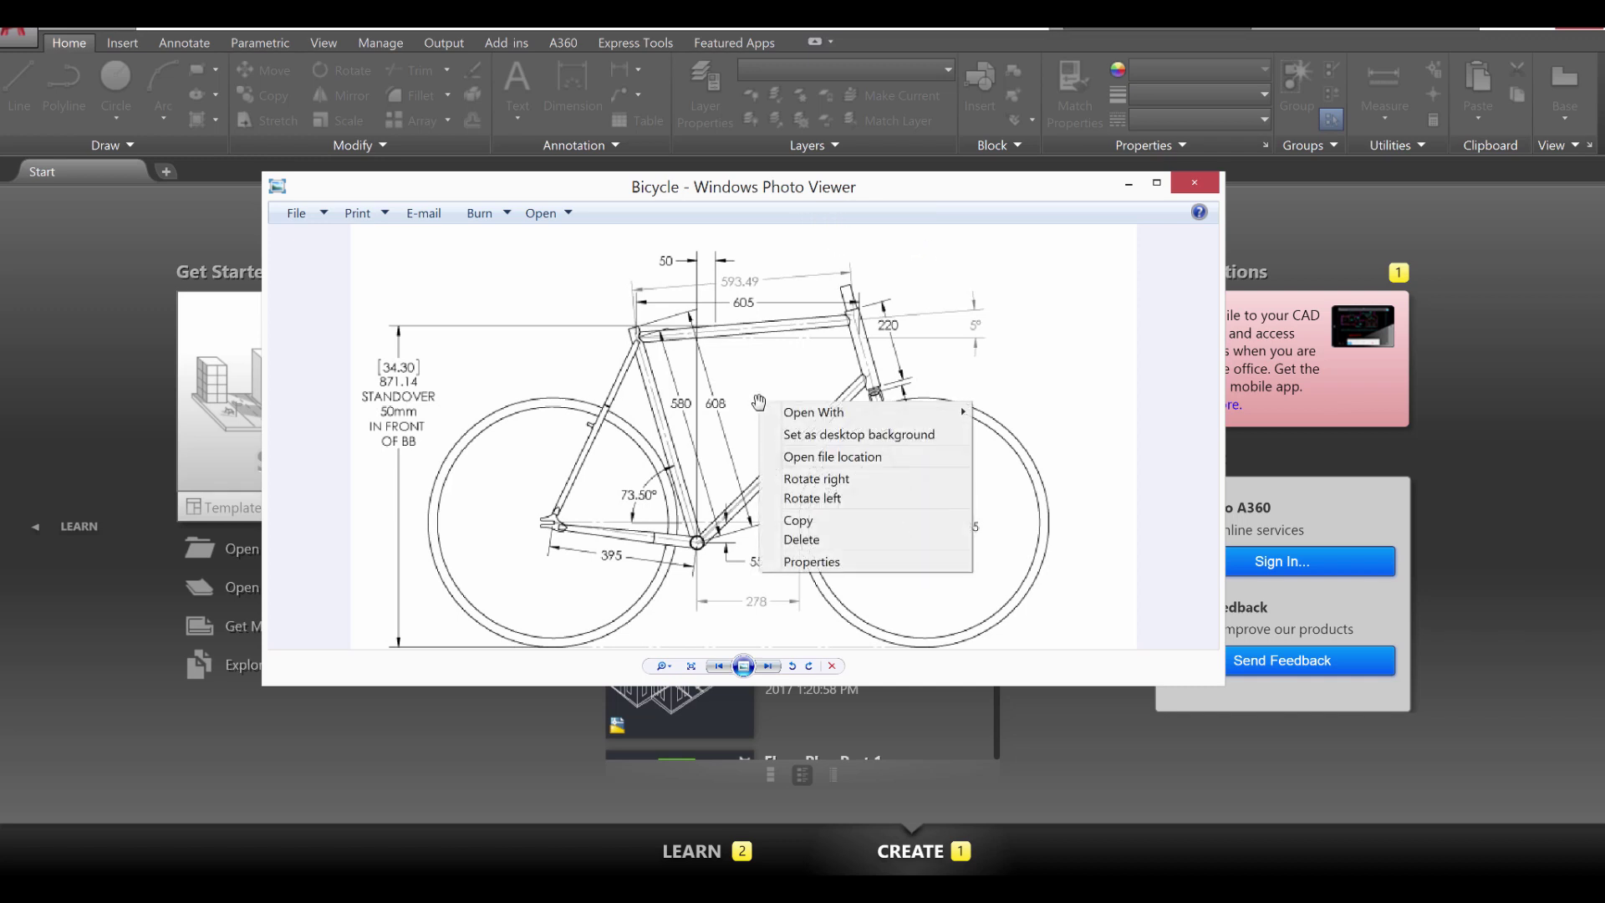
pyautogui.click(817, 530)
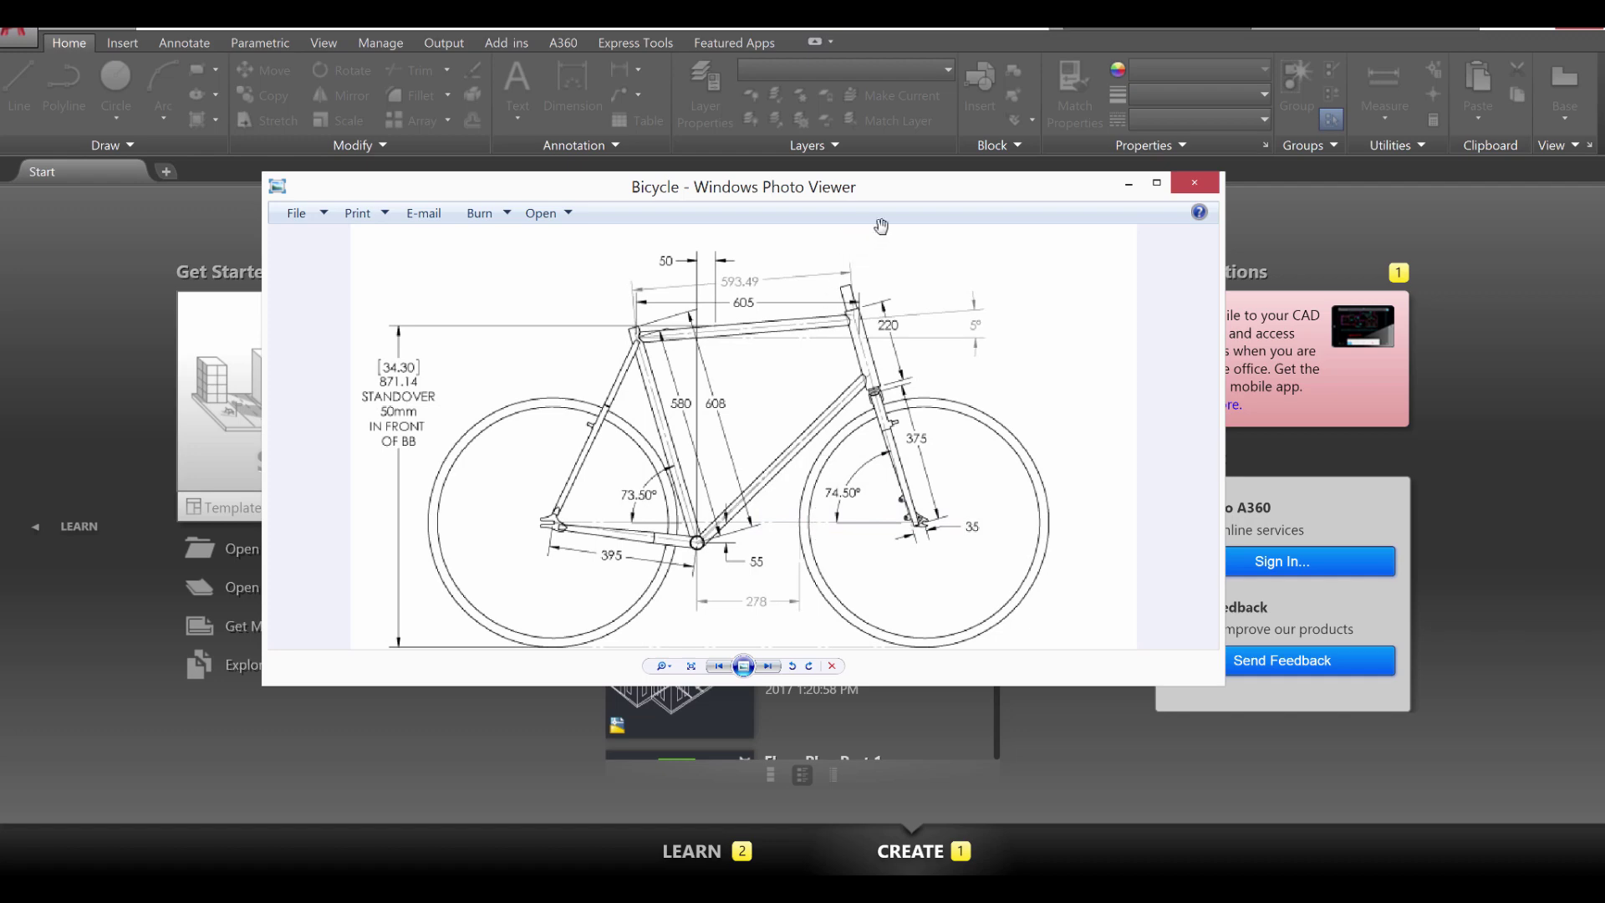
pyautogui.moveTo(959, 201); pyautogui.dragTo(4, 289)
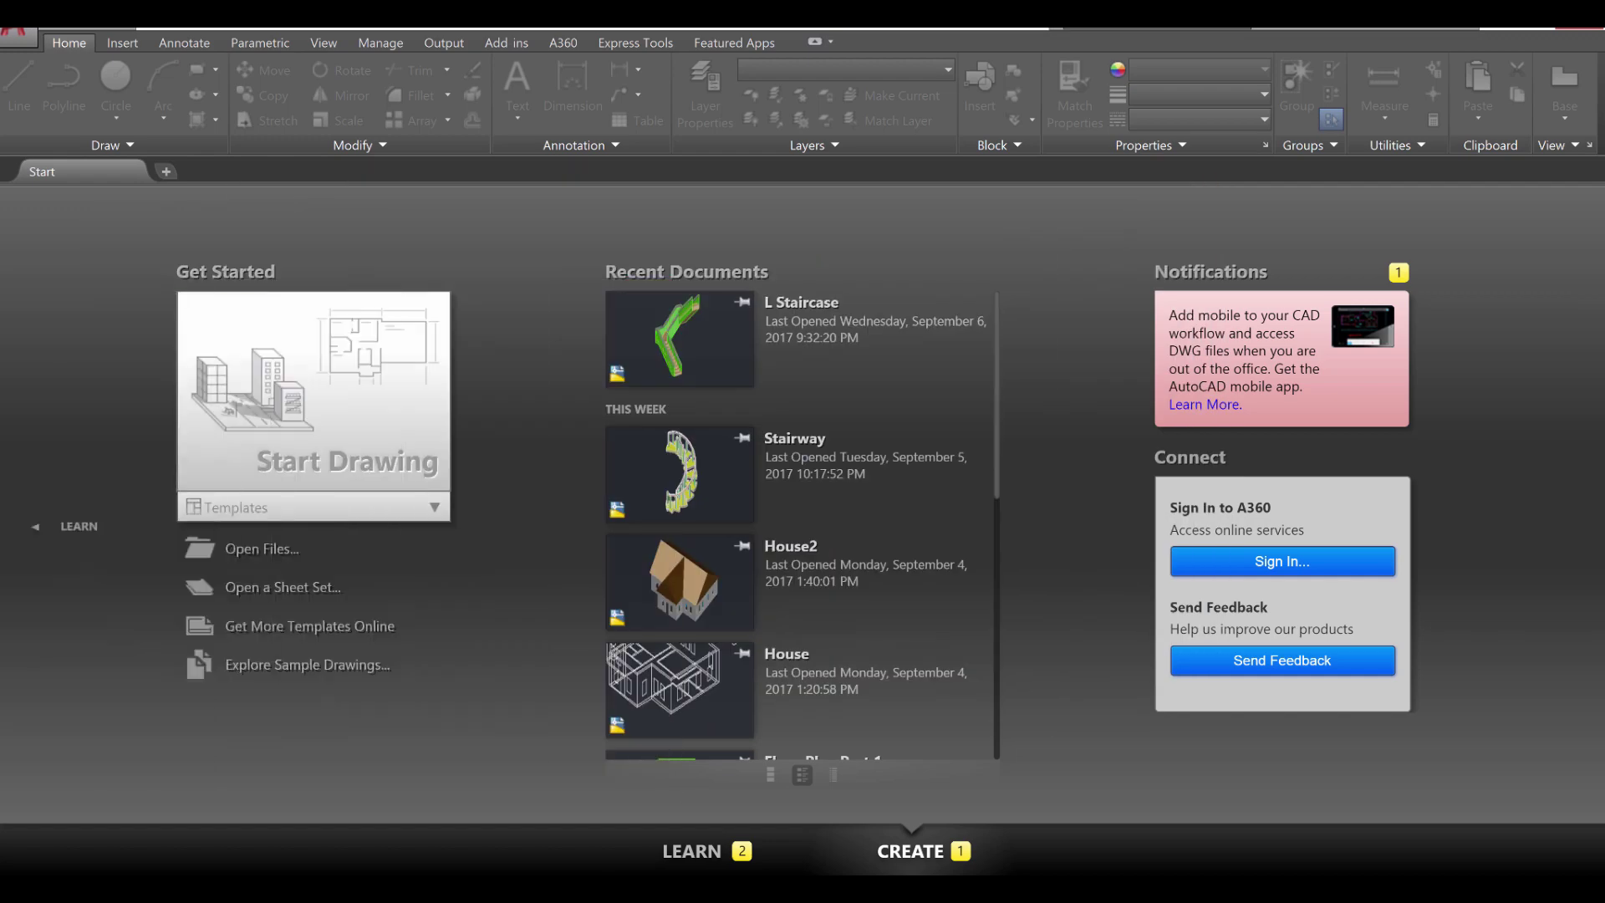
# Step: Start a new drawing and paste the copied bicycle image with scale factor 1 and a 0° rotation, using Ortho
pyautogui.click(314, 393)
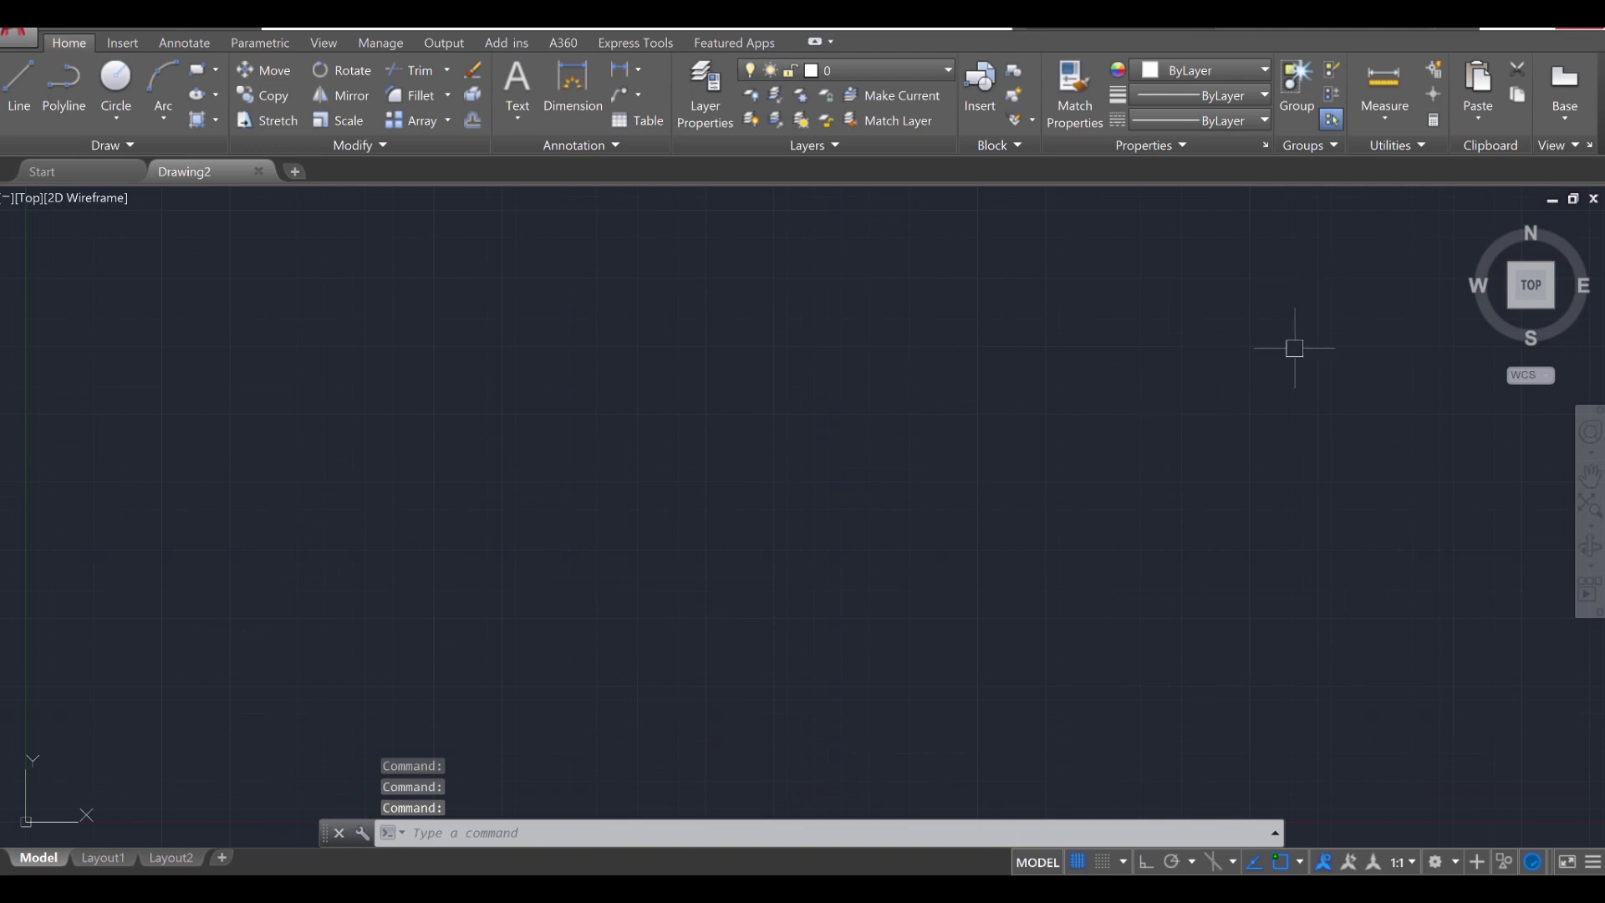
pyautogui.click(1477, 81)
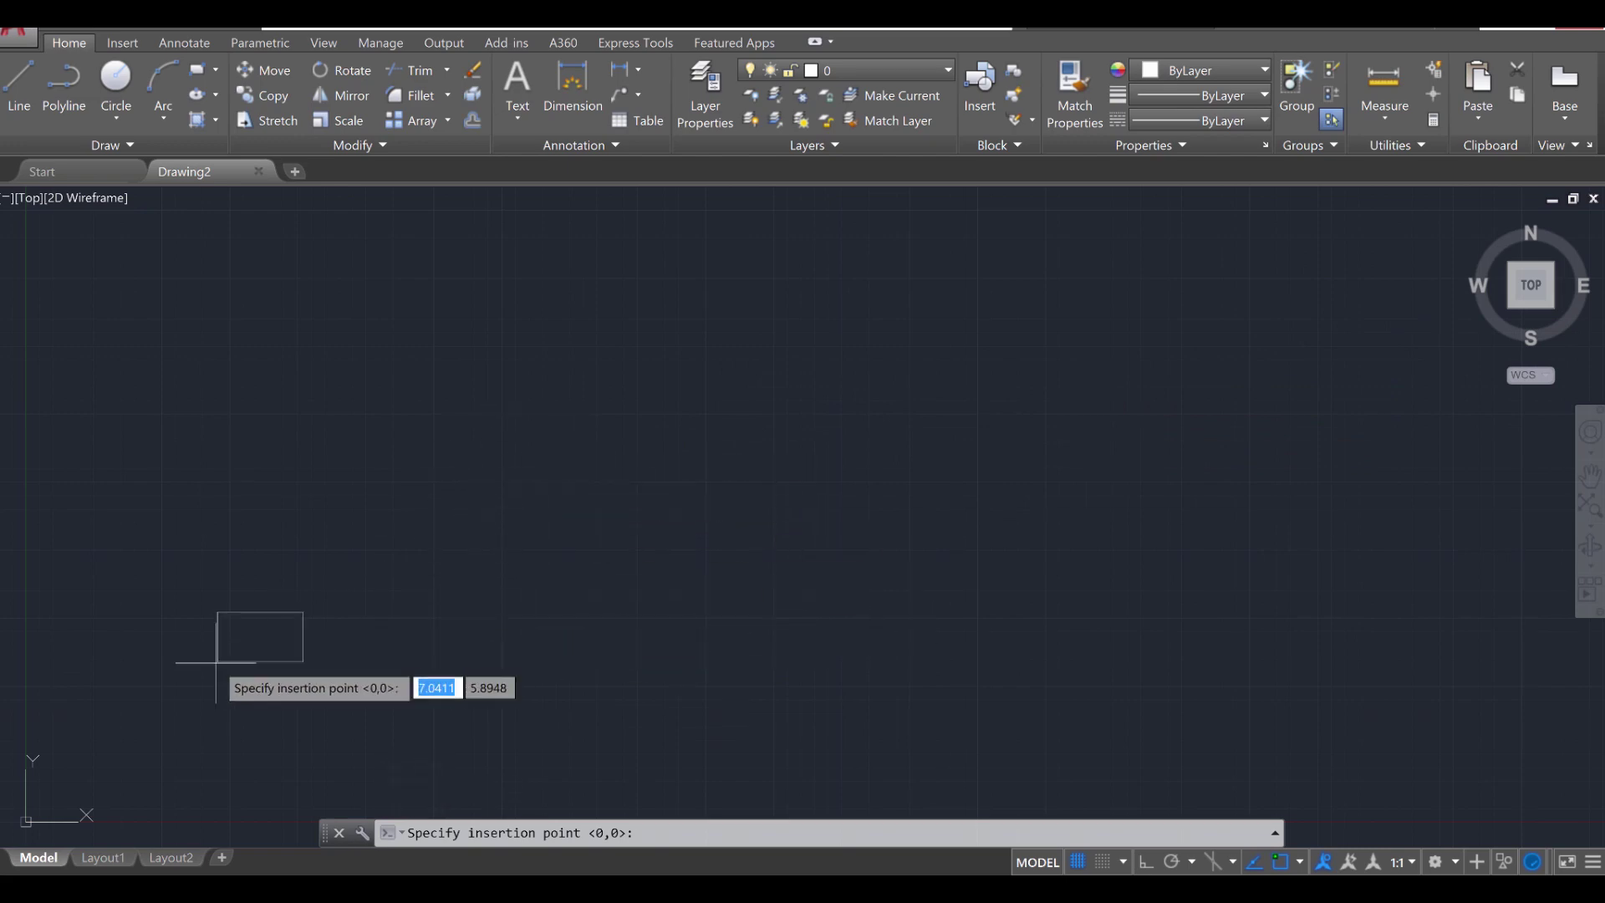
pyautogui.click(357, 569)
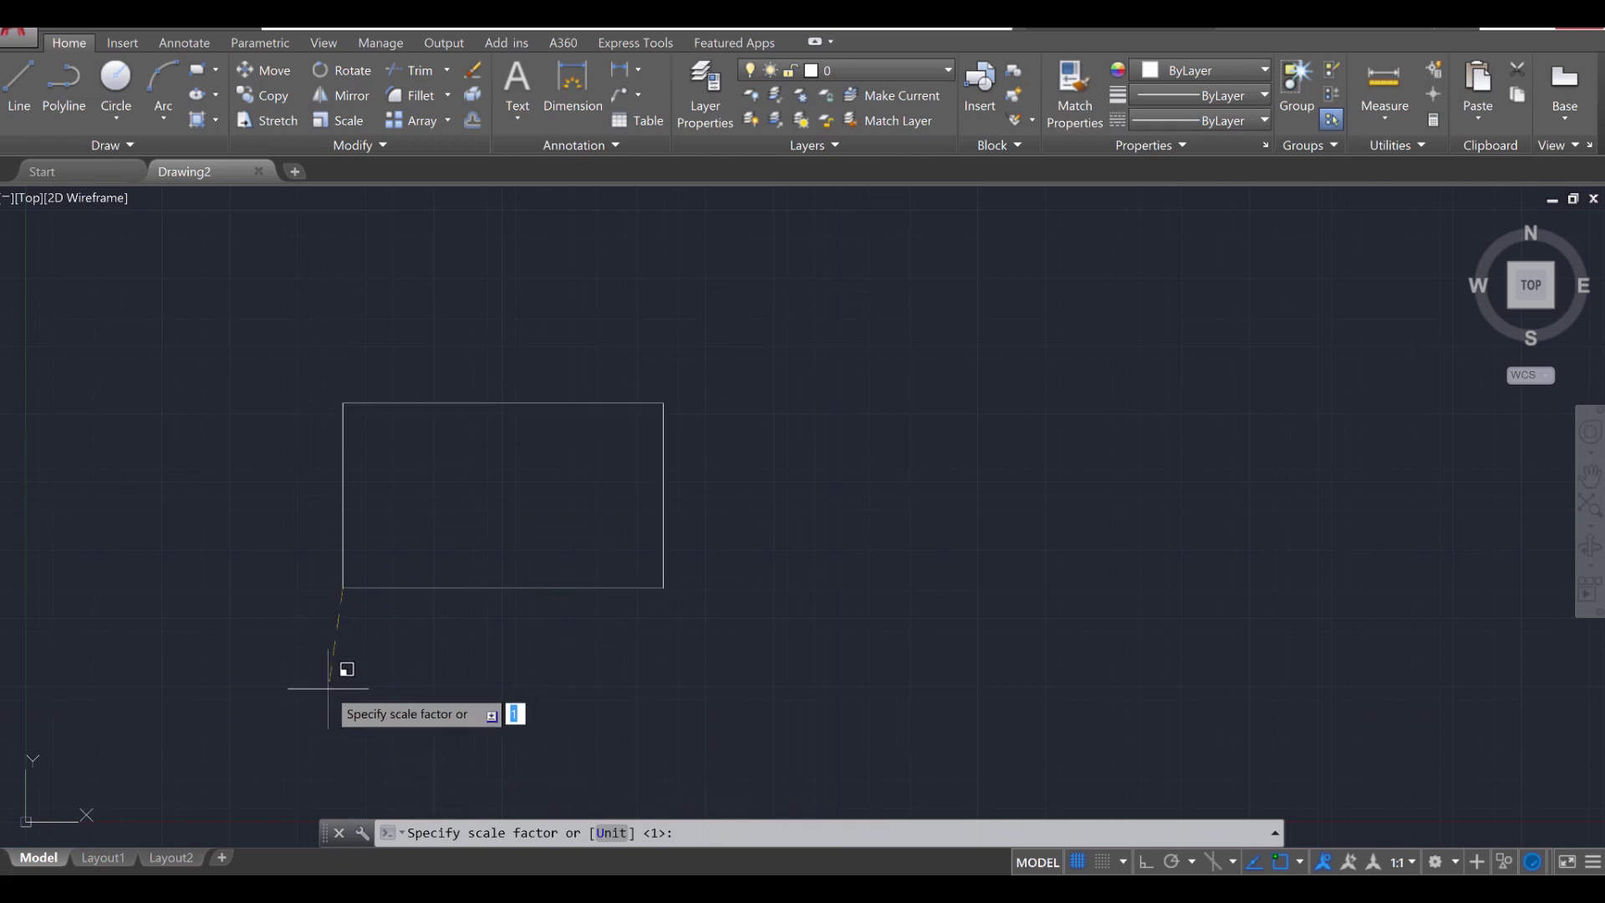
pyautogui.press('Return')
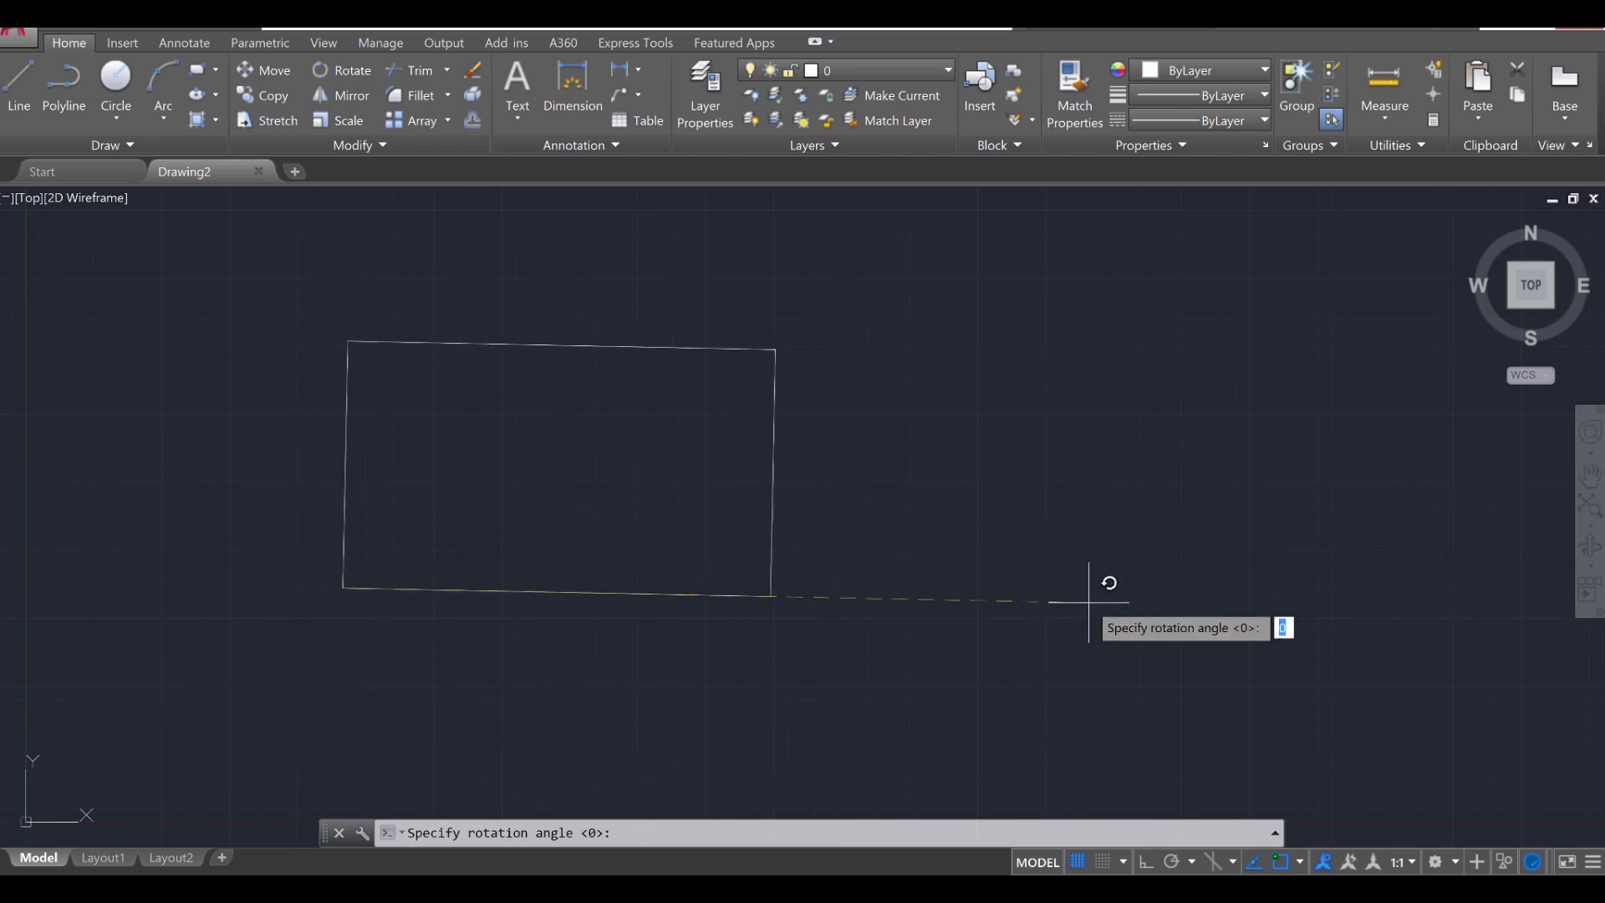
pyautogui.click(1144, 862)
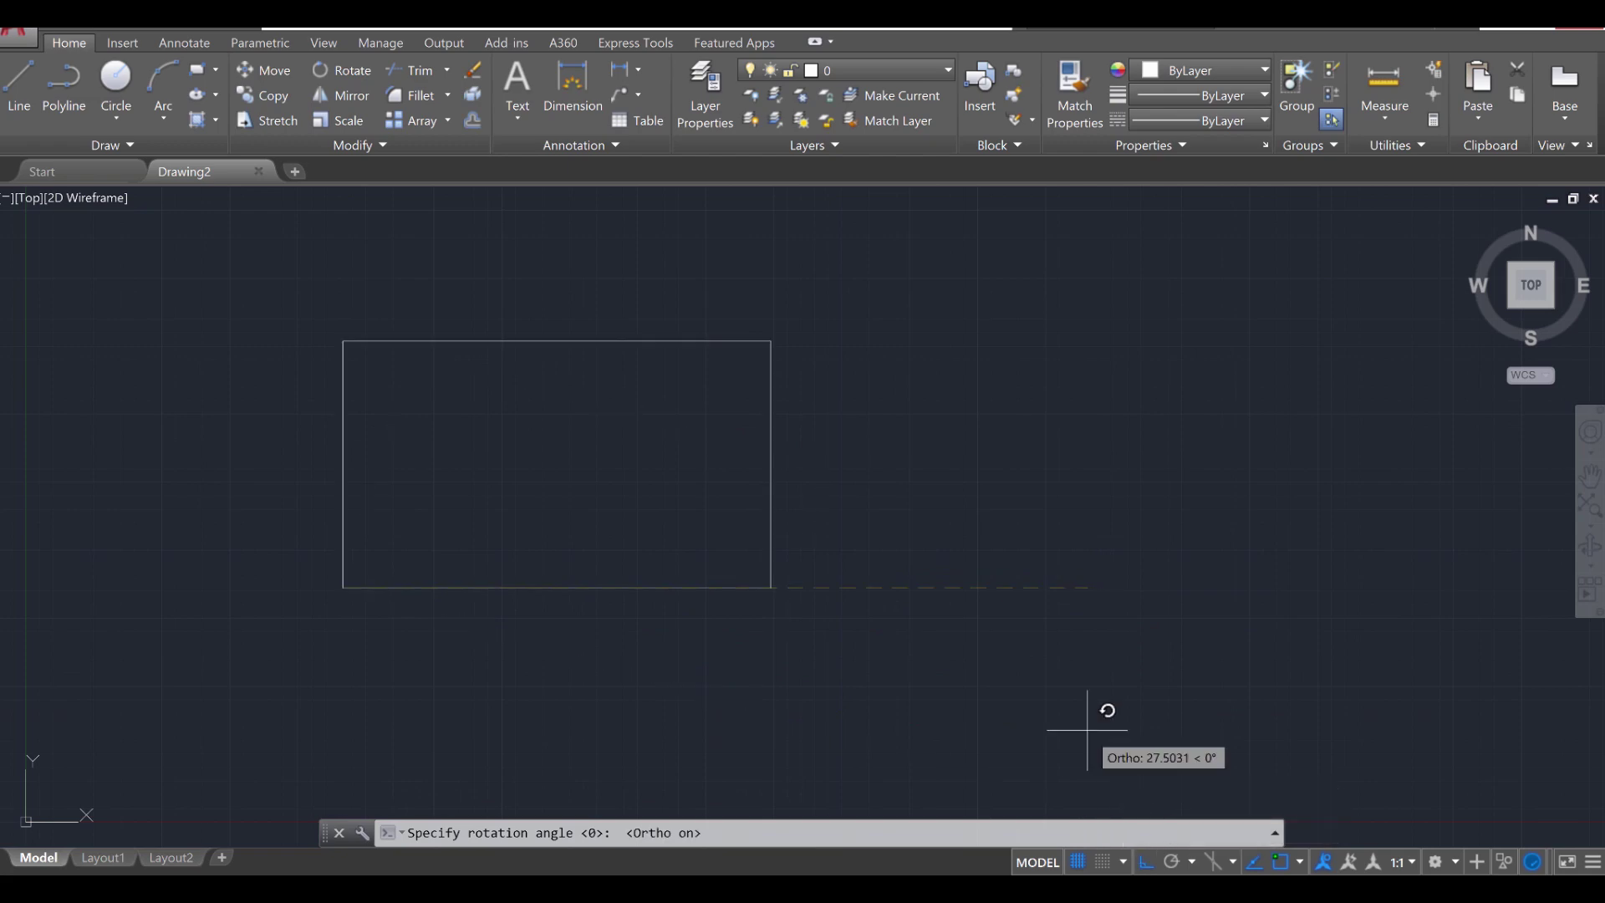
pyautogui.click(1000, 606)
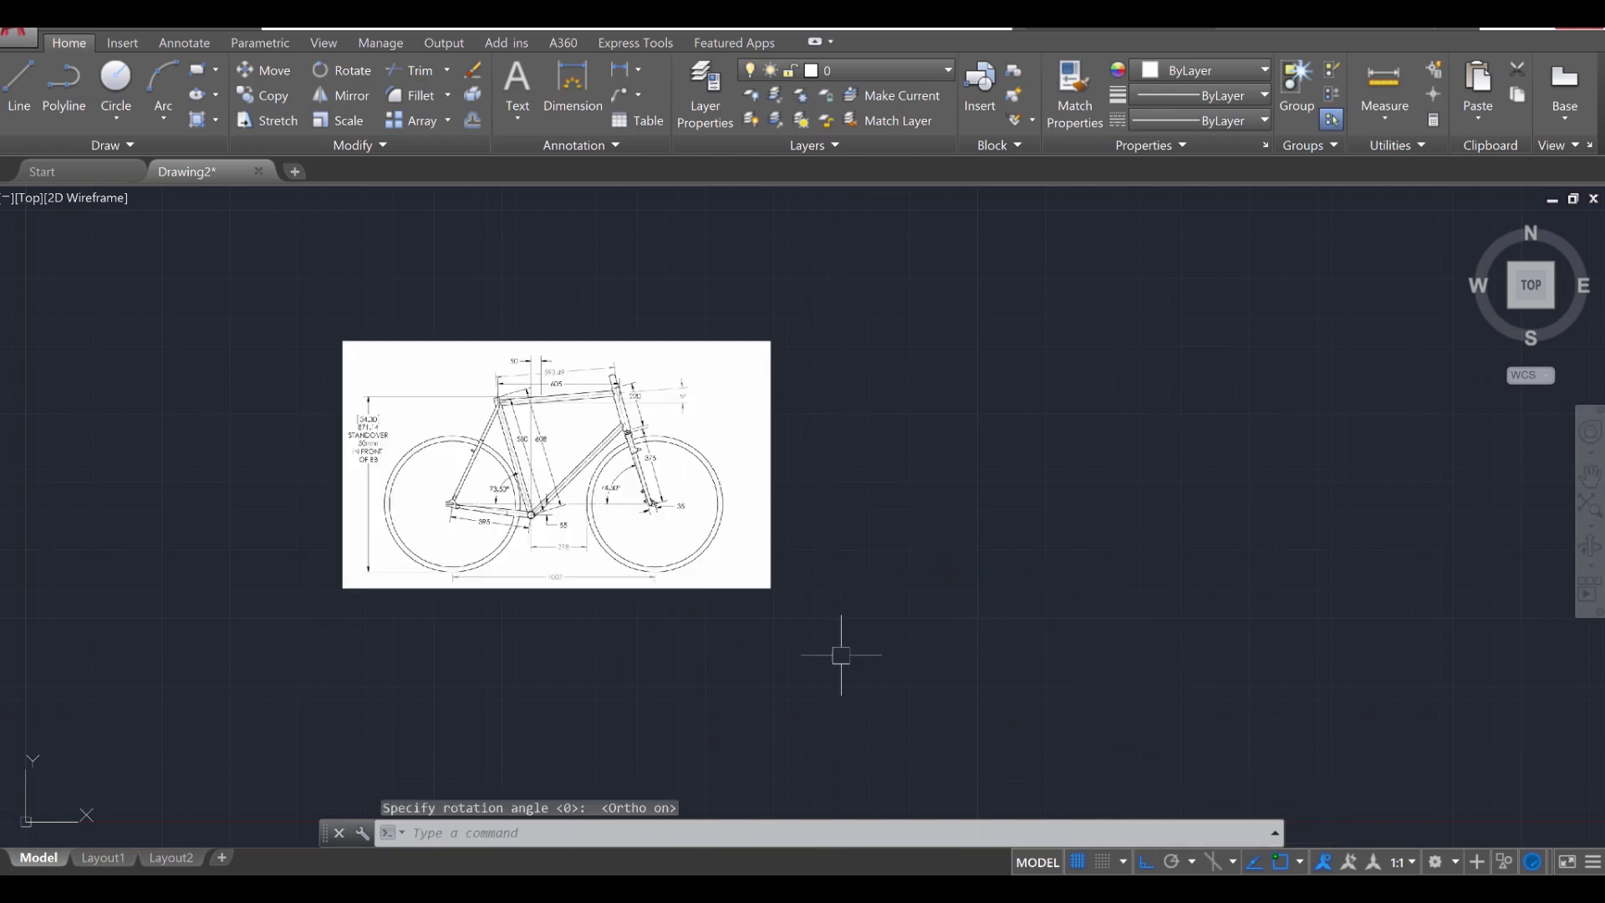
pyautogui.scroll(2, 393, 432)
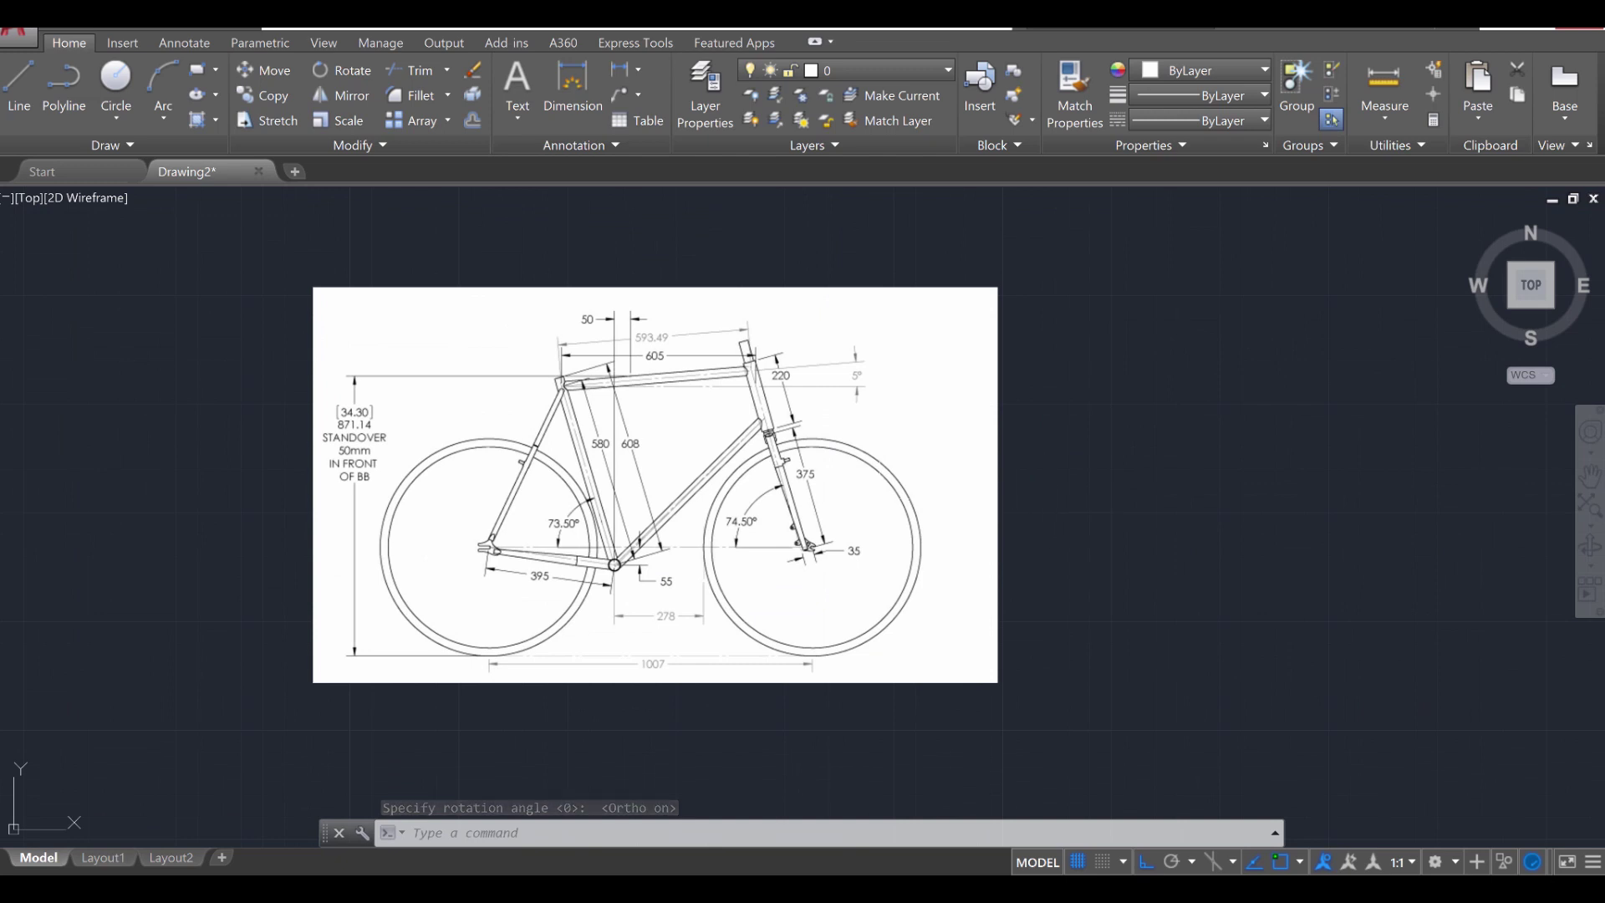
pyautogui.press('Escape')
pyautogui.press('Escape')
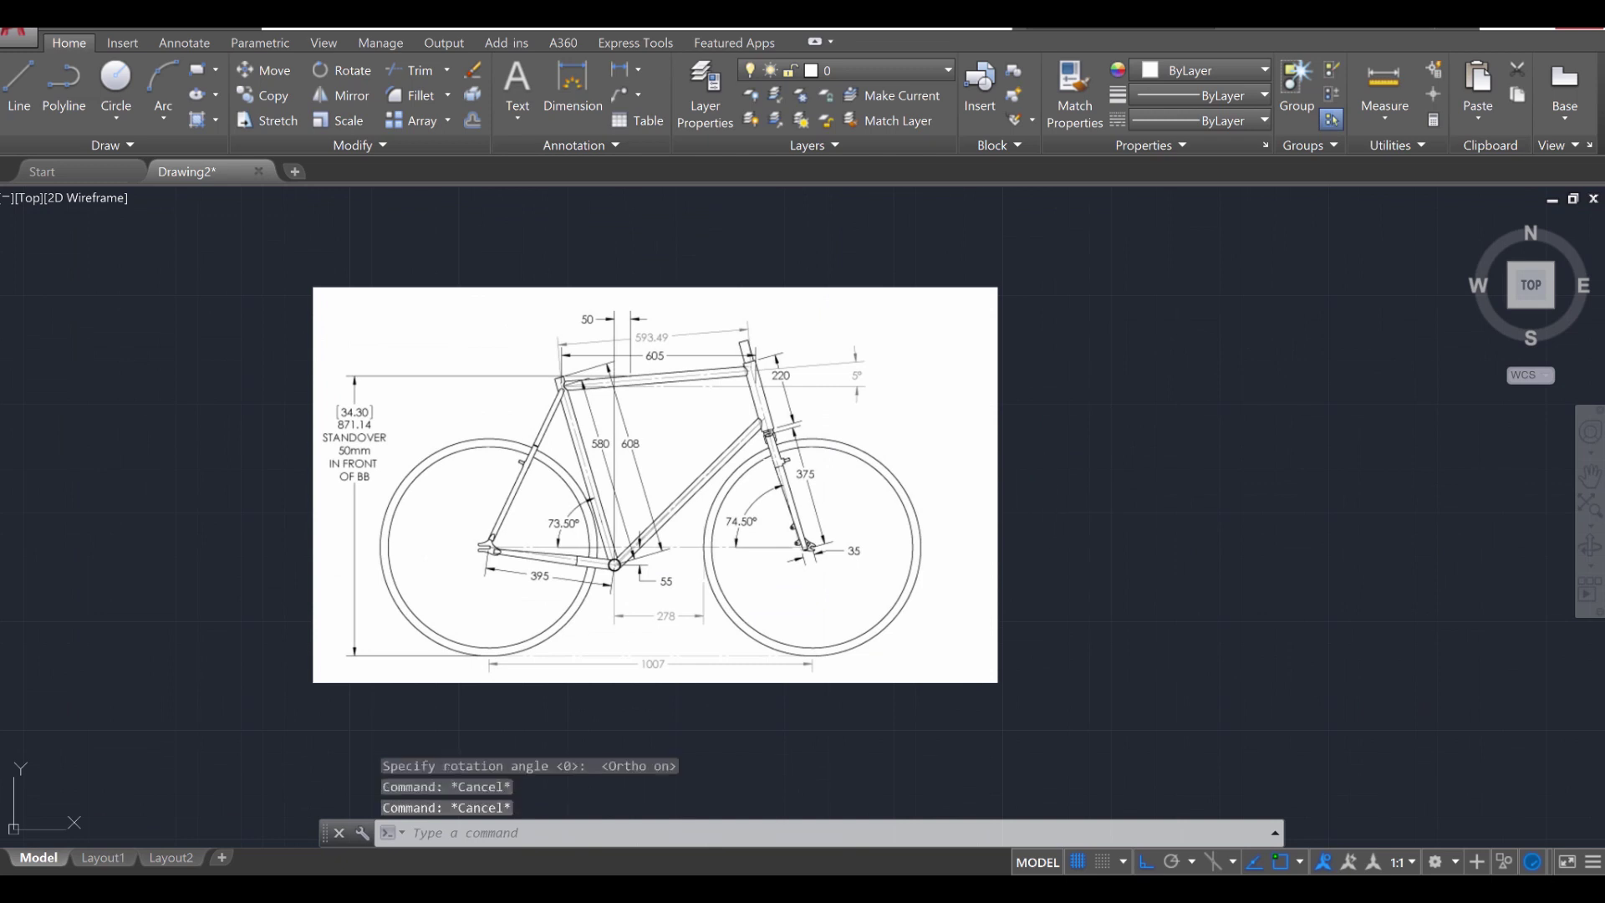
pyautogui.moveTo(772, 467); pyautogui.dragTo(860, 480, button='middle')
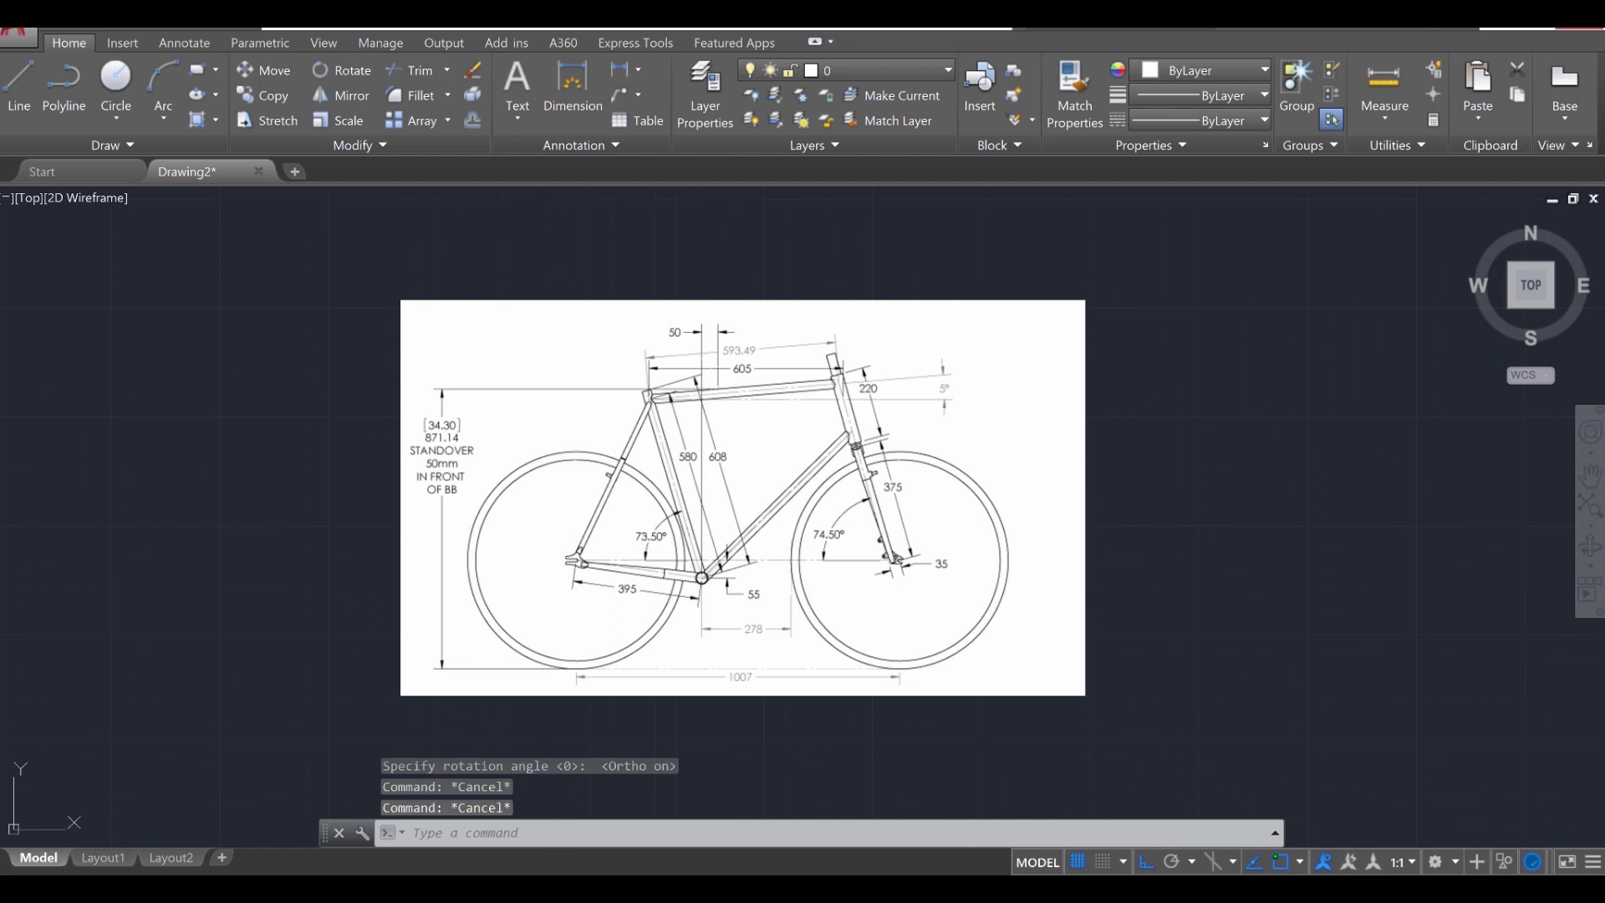
# Step: Create a new layer named "image" in the Layer Properties Manager
pyautogui.click(707, 94)
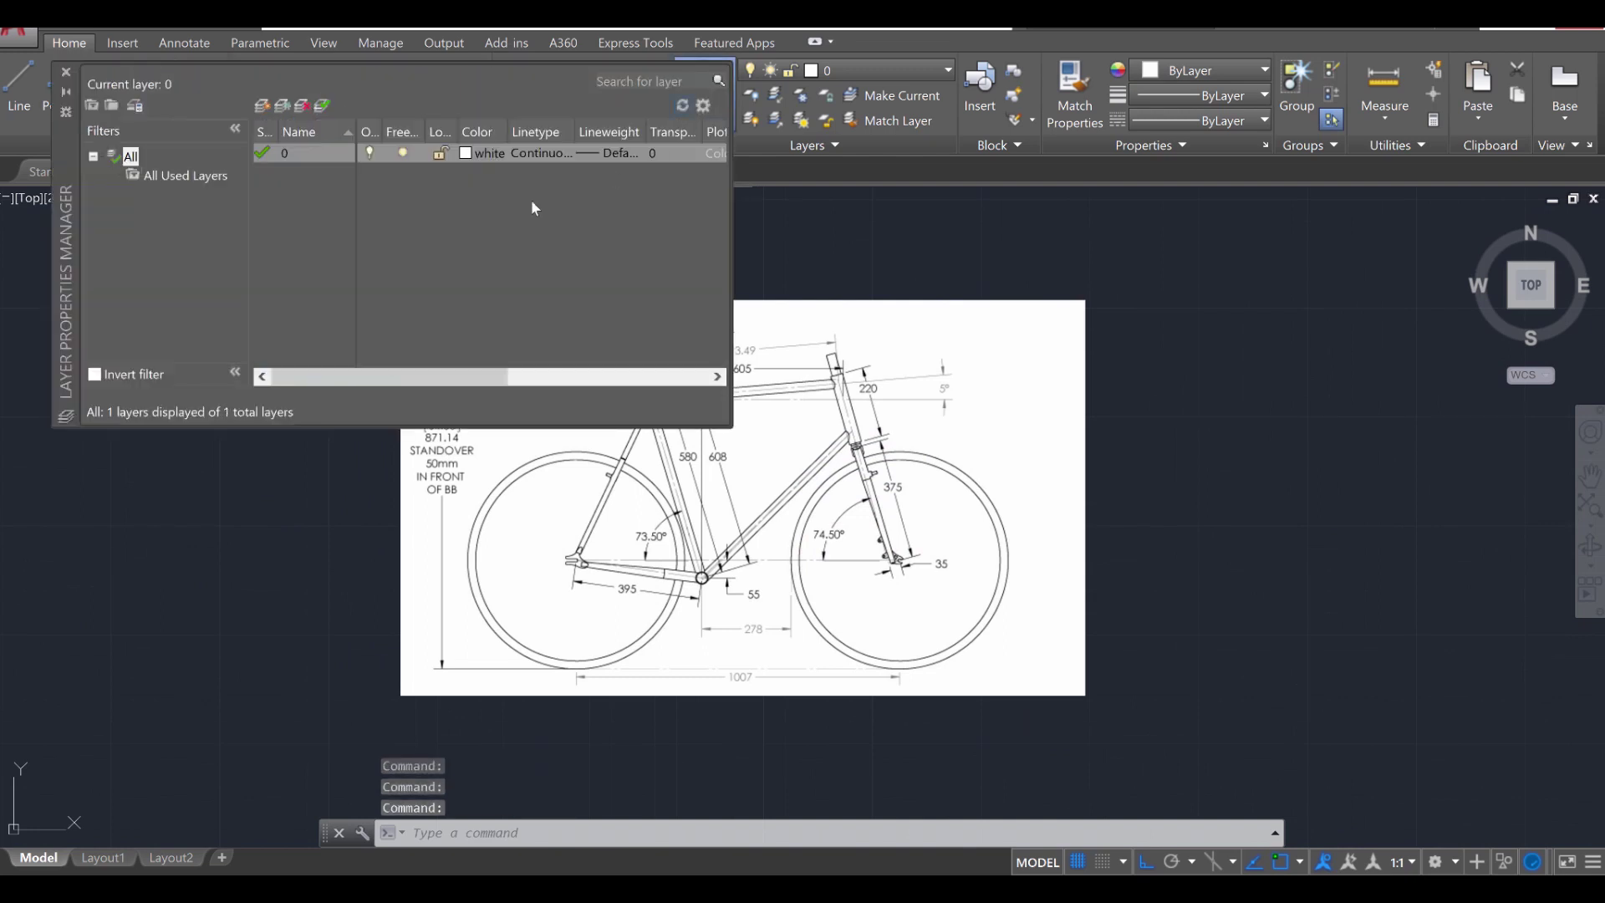
pyautogui.rightClick(293, 191)
pyautogui.click(370, 265)
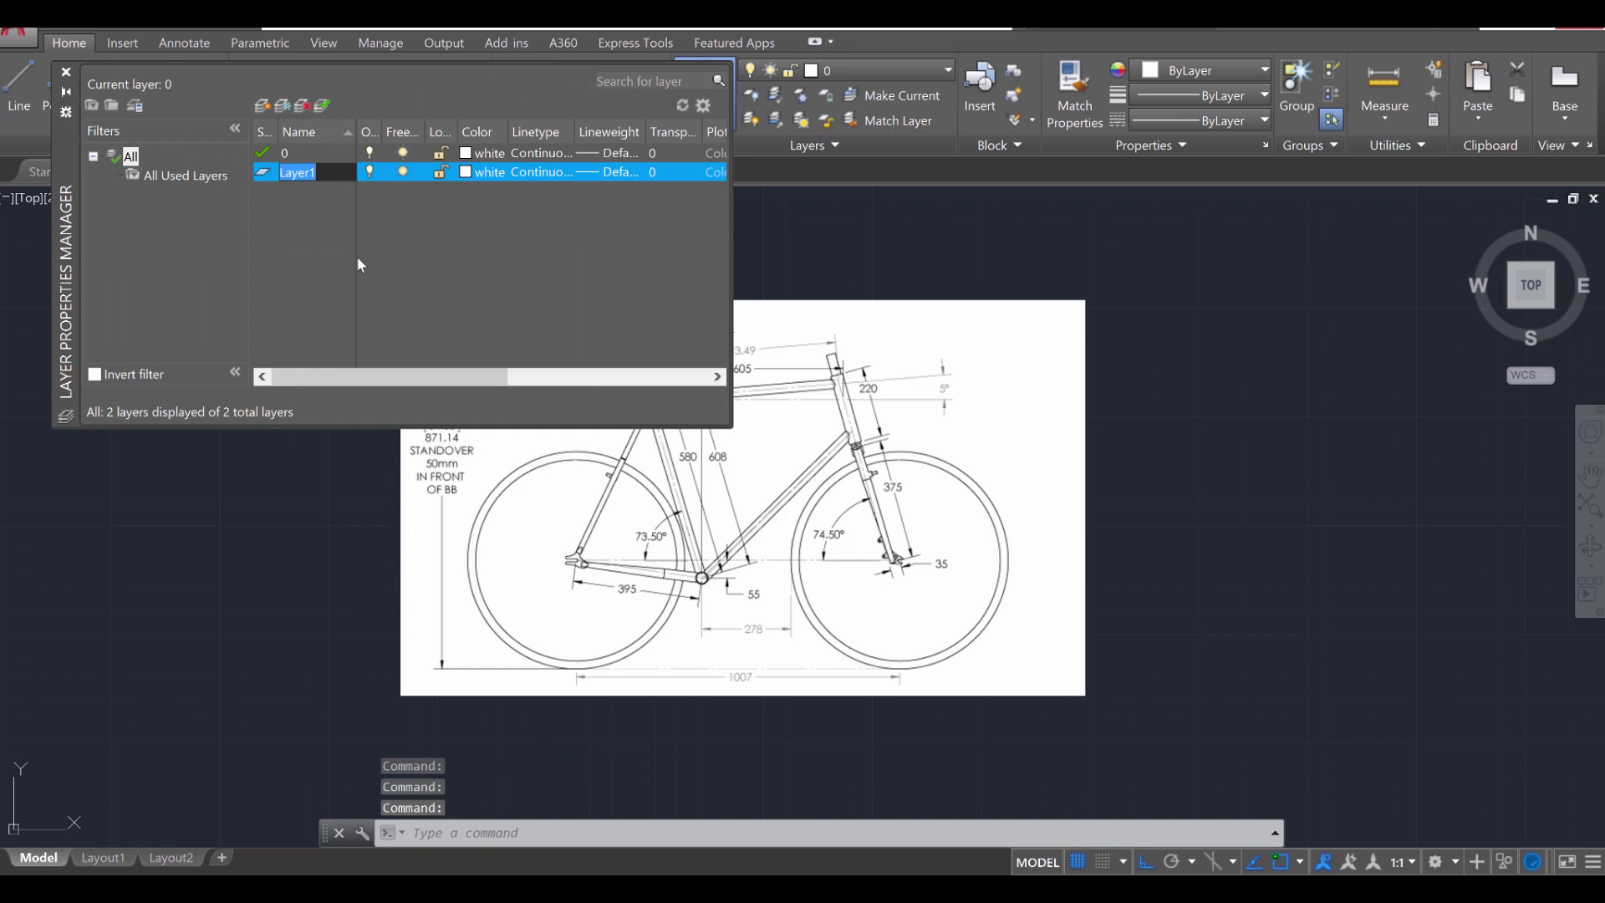
pyautogui.write('image')
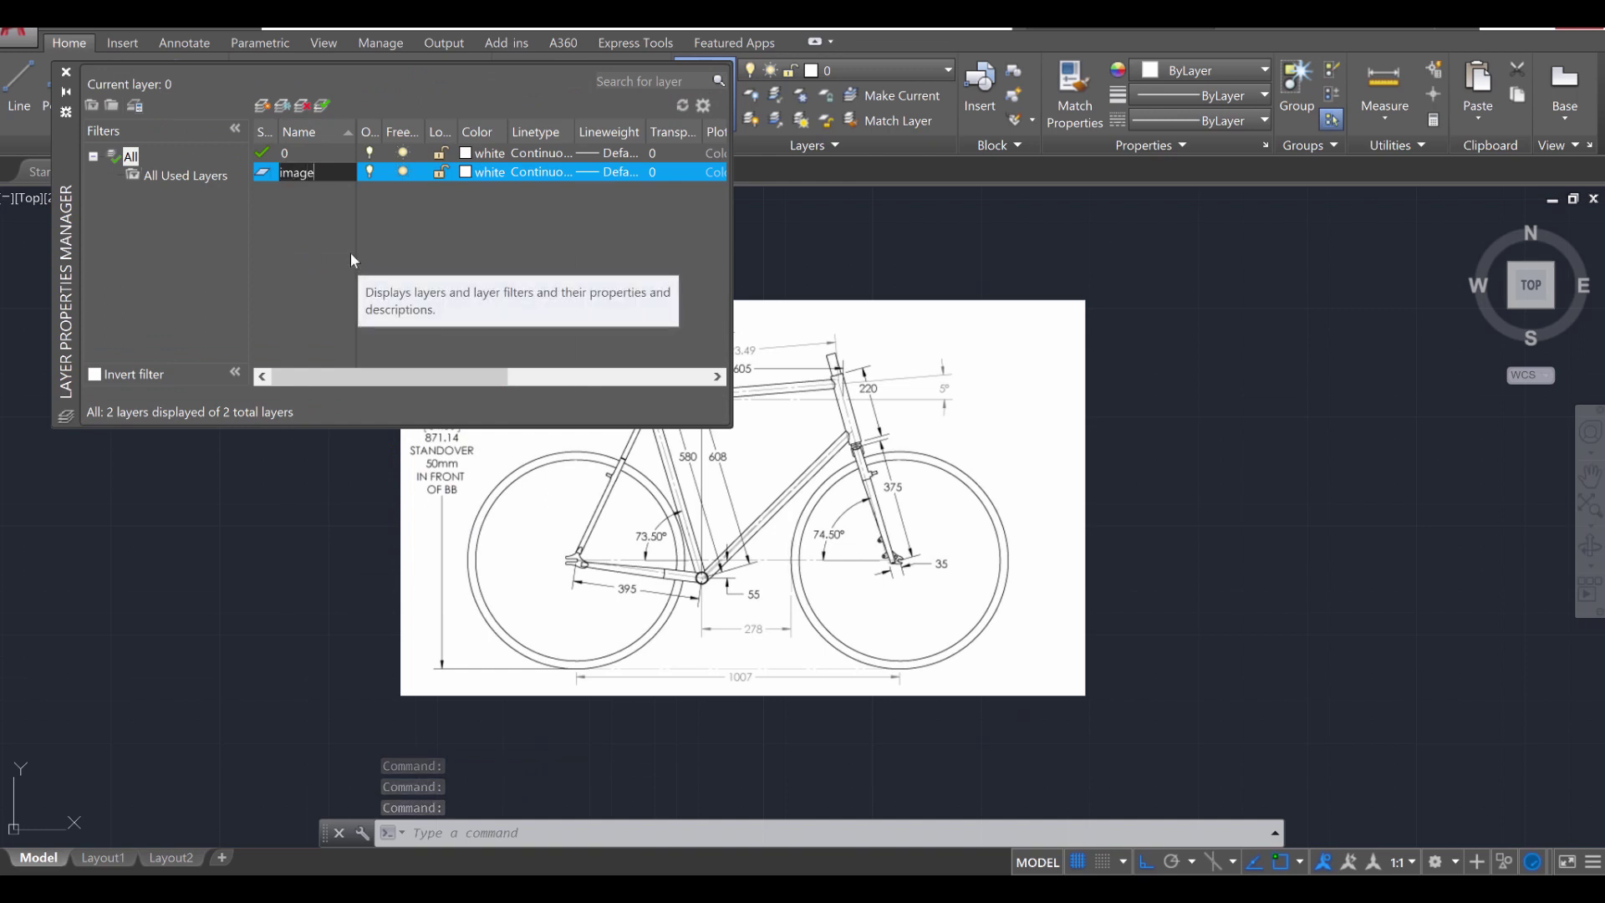
pyautogui.press('Return')
# Step: Create another new layer named "lines"
pyautogui.rightClick(293, 208)
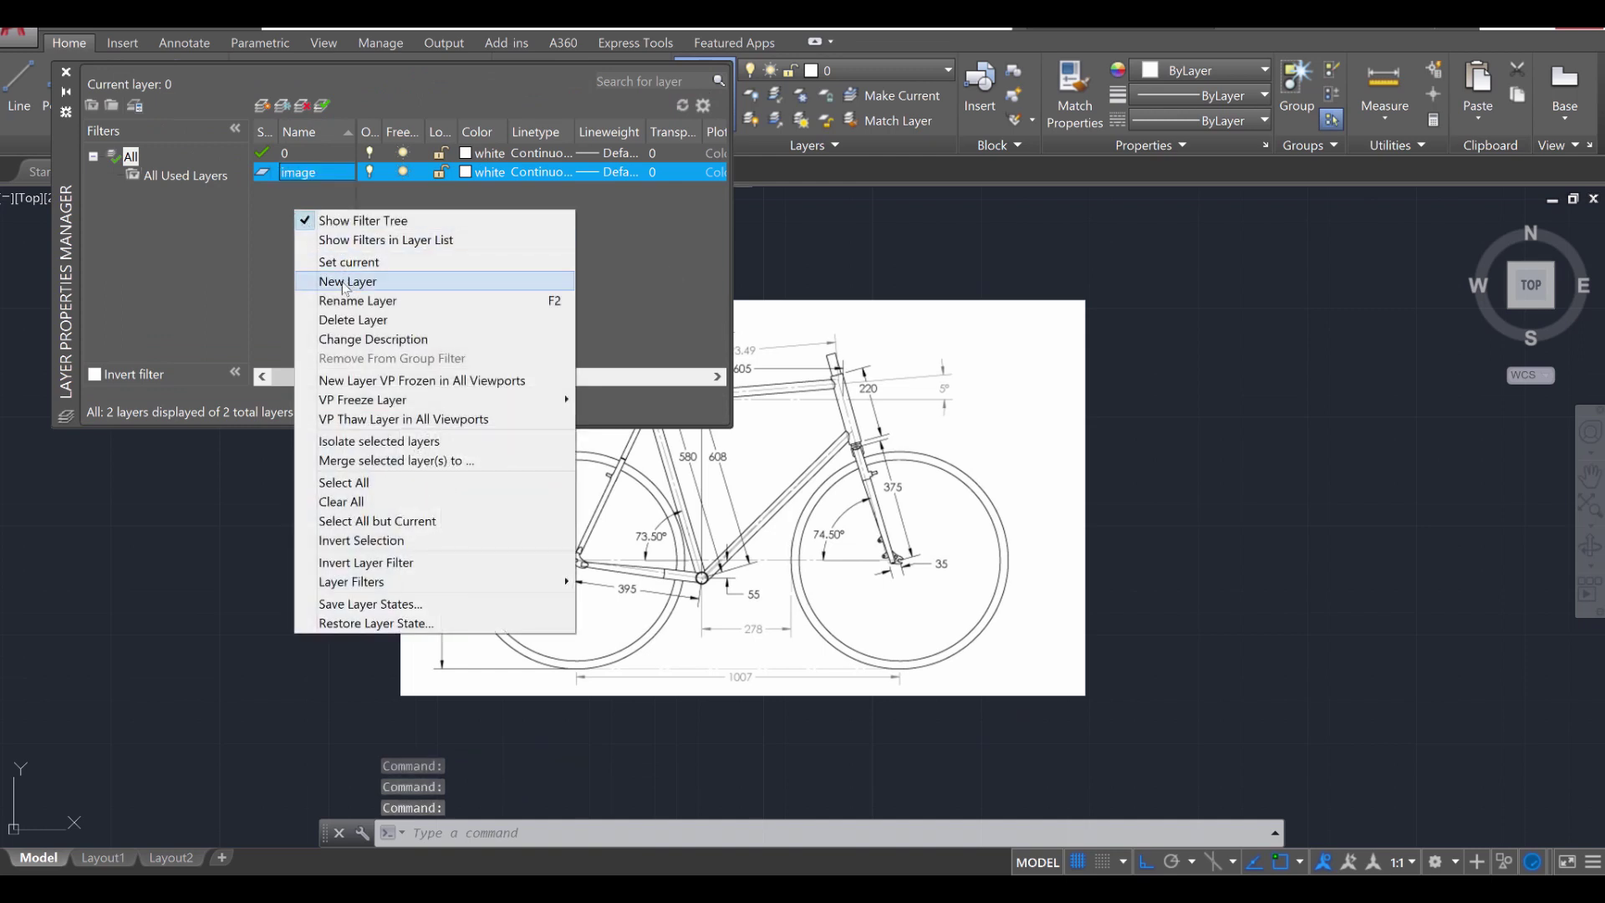
pyautogui.click(342, 282)
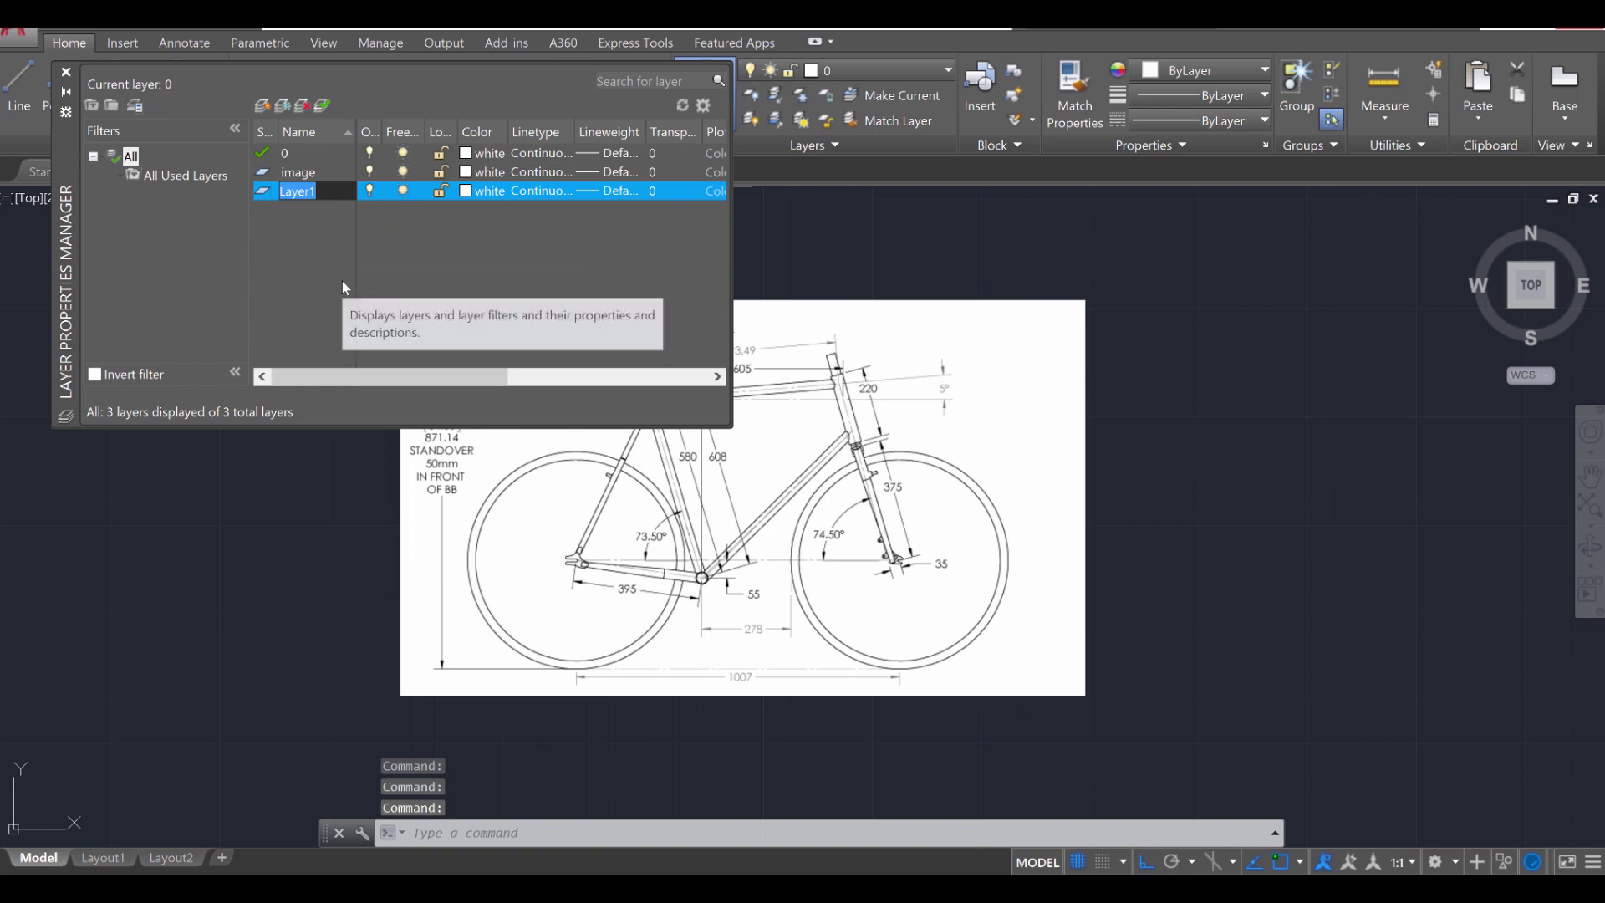
pyautogui.write('line')
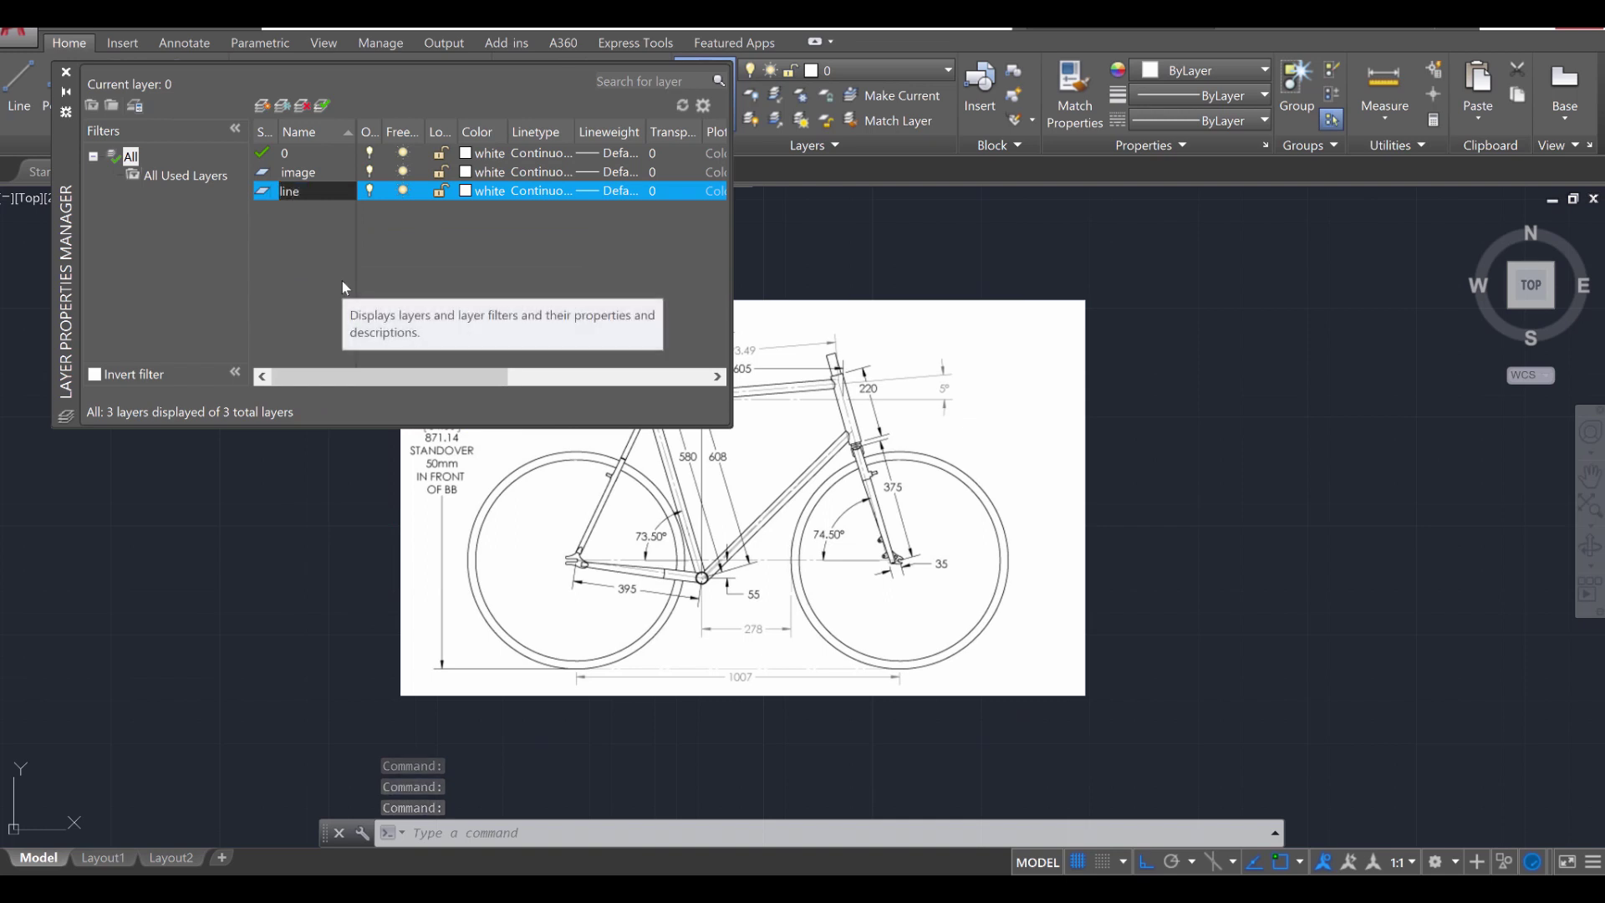
pyautogui.write('s')
pyautogui.press('Return')
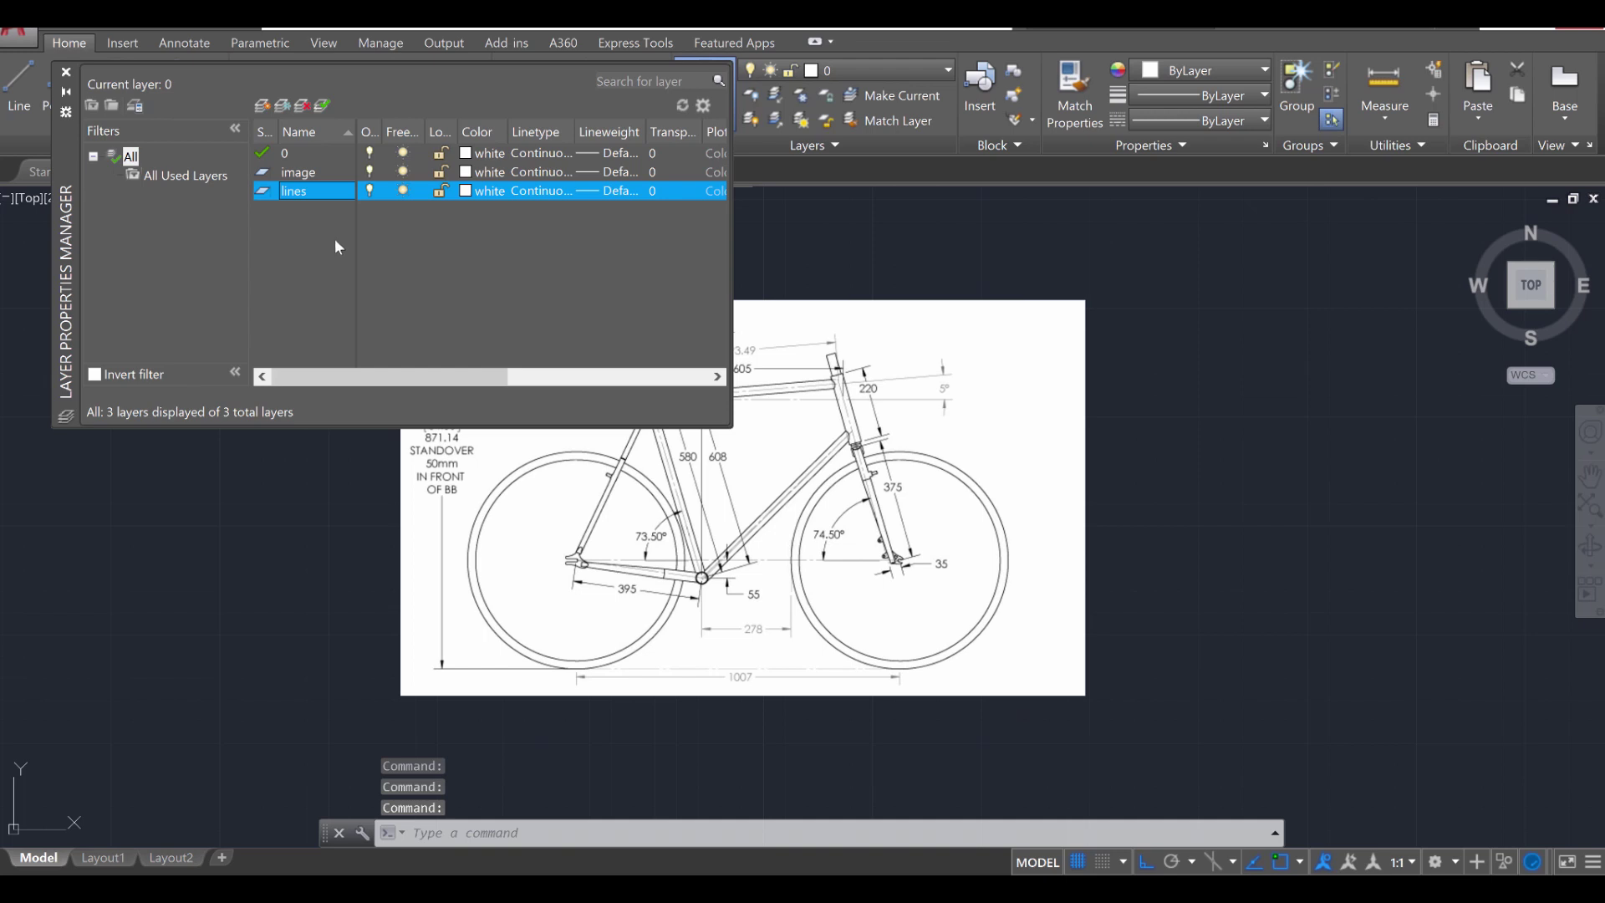
# Step: Set the color of the lines layer to red and close the Layer Properties Manager
pyautogui.click(315, 177)
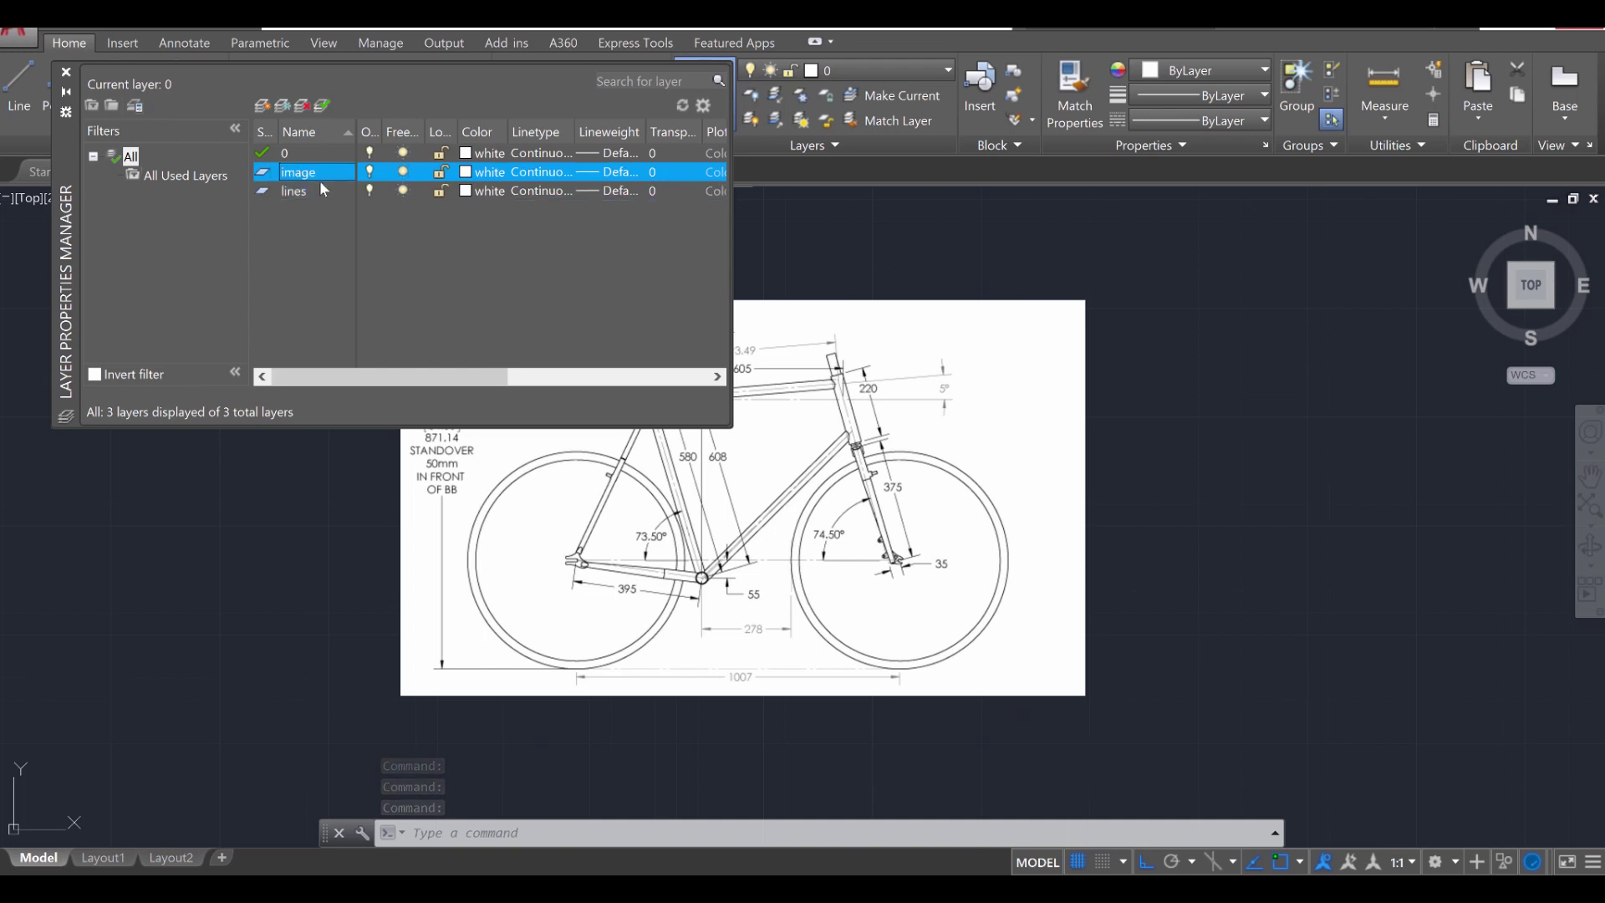
pyautogui.click(467, 192)
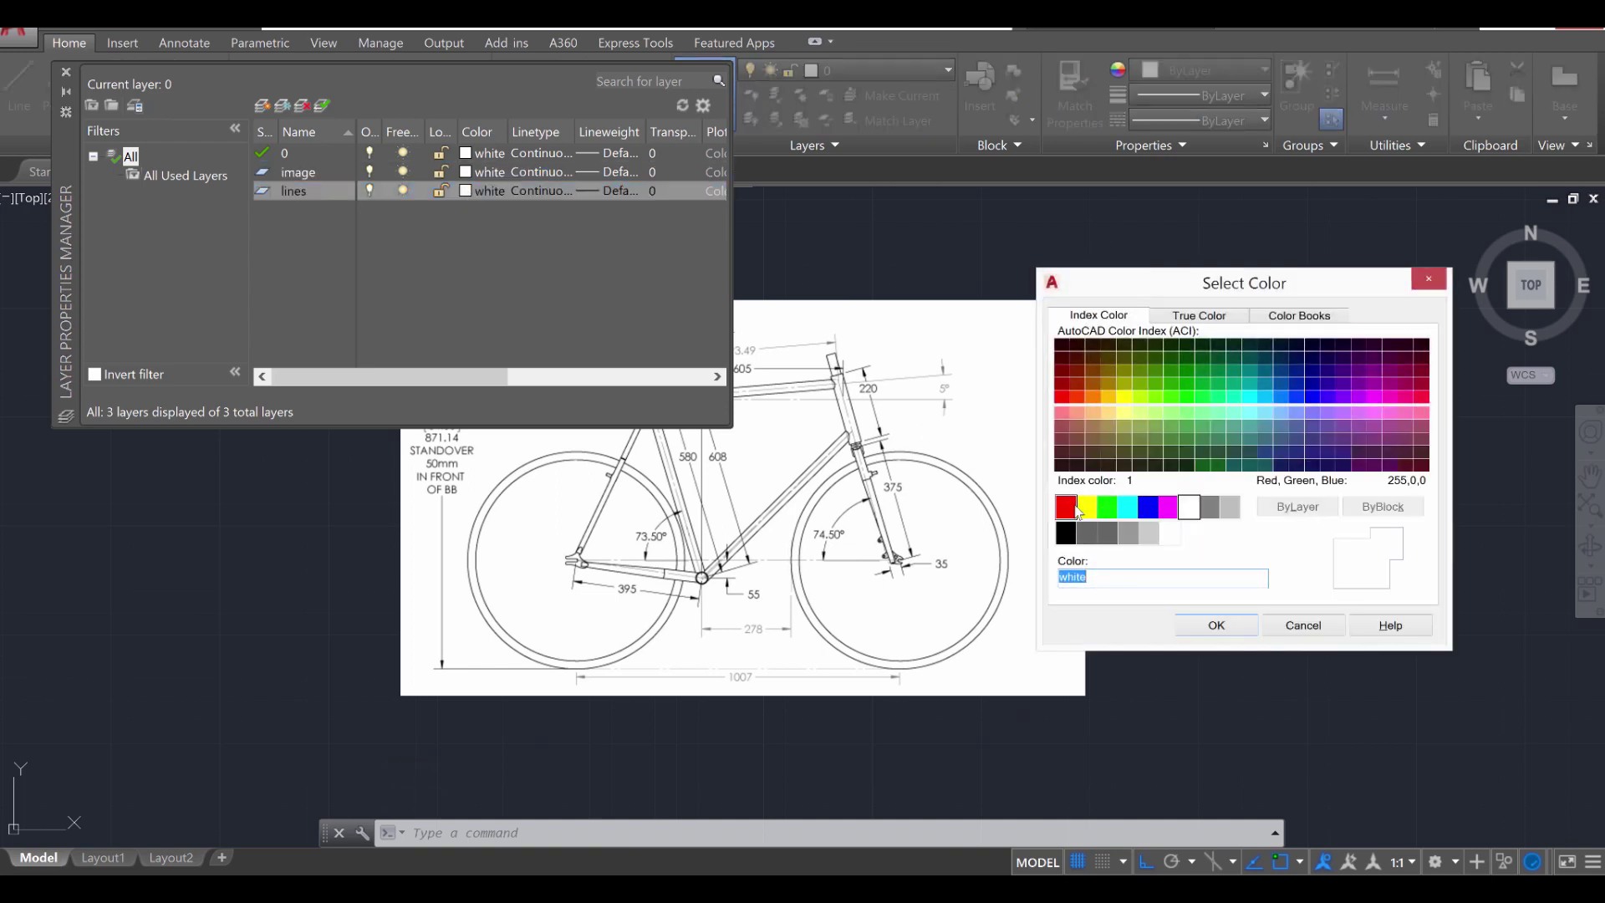
pyautogui.click(1075, 510)
pyautogui.click(1217, 626)
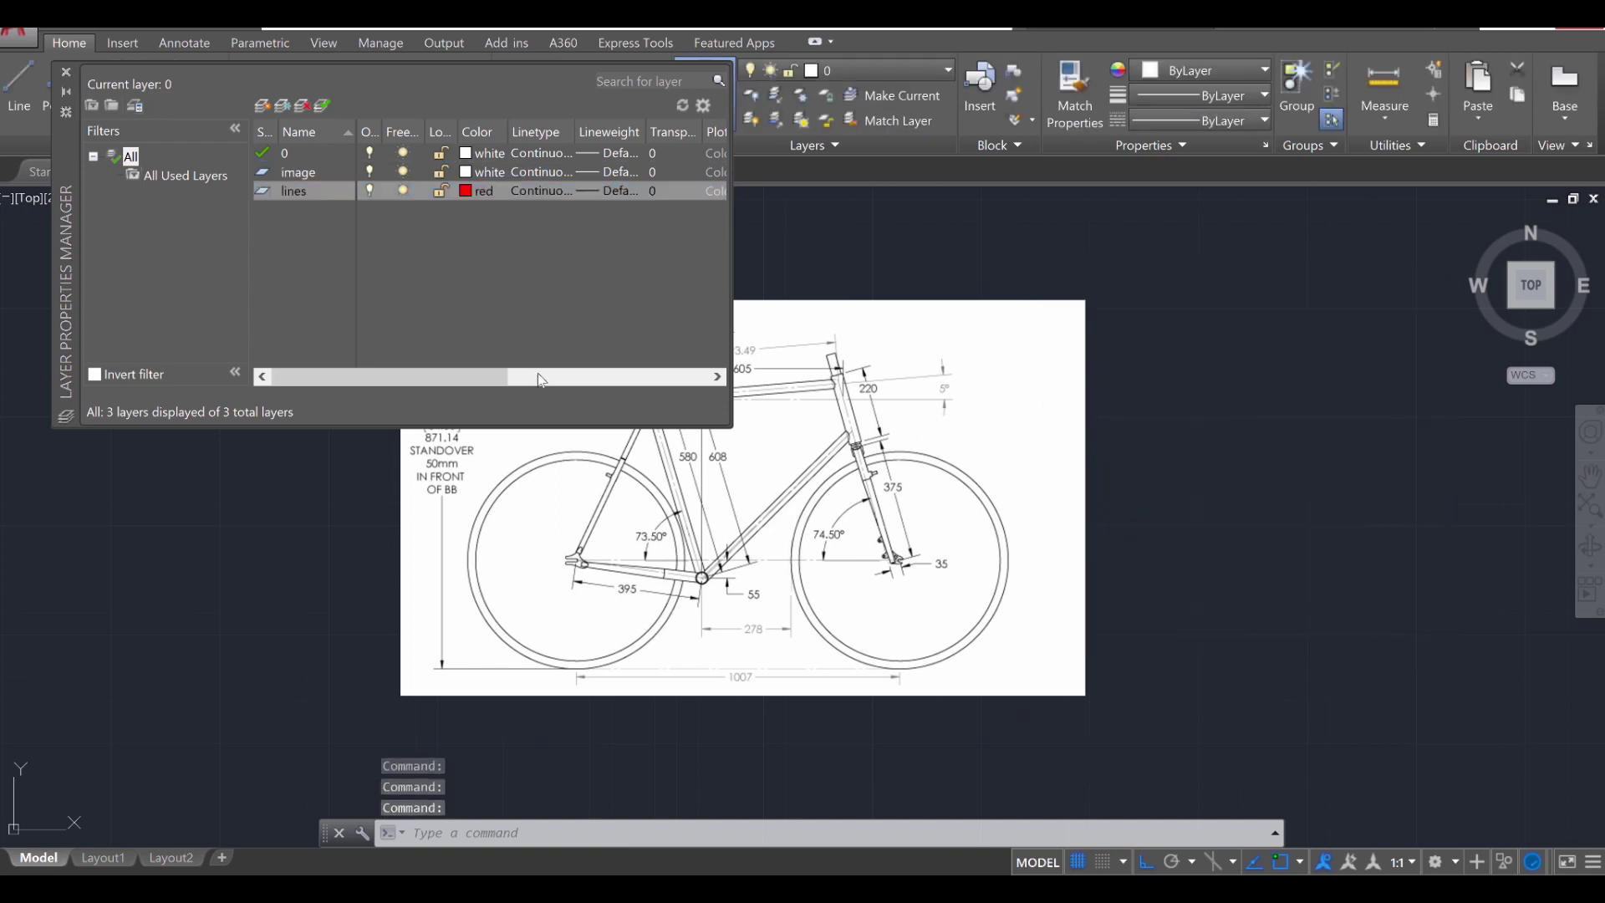
pyautogui.click(66, 72)
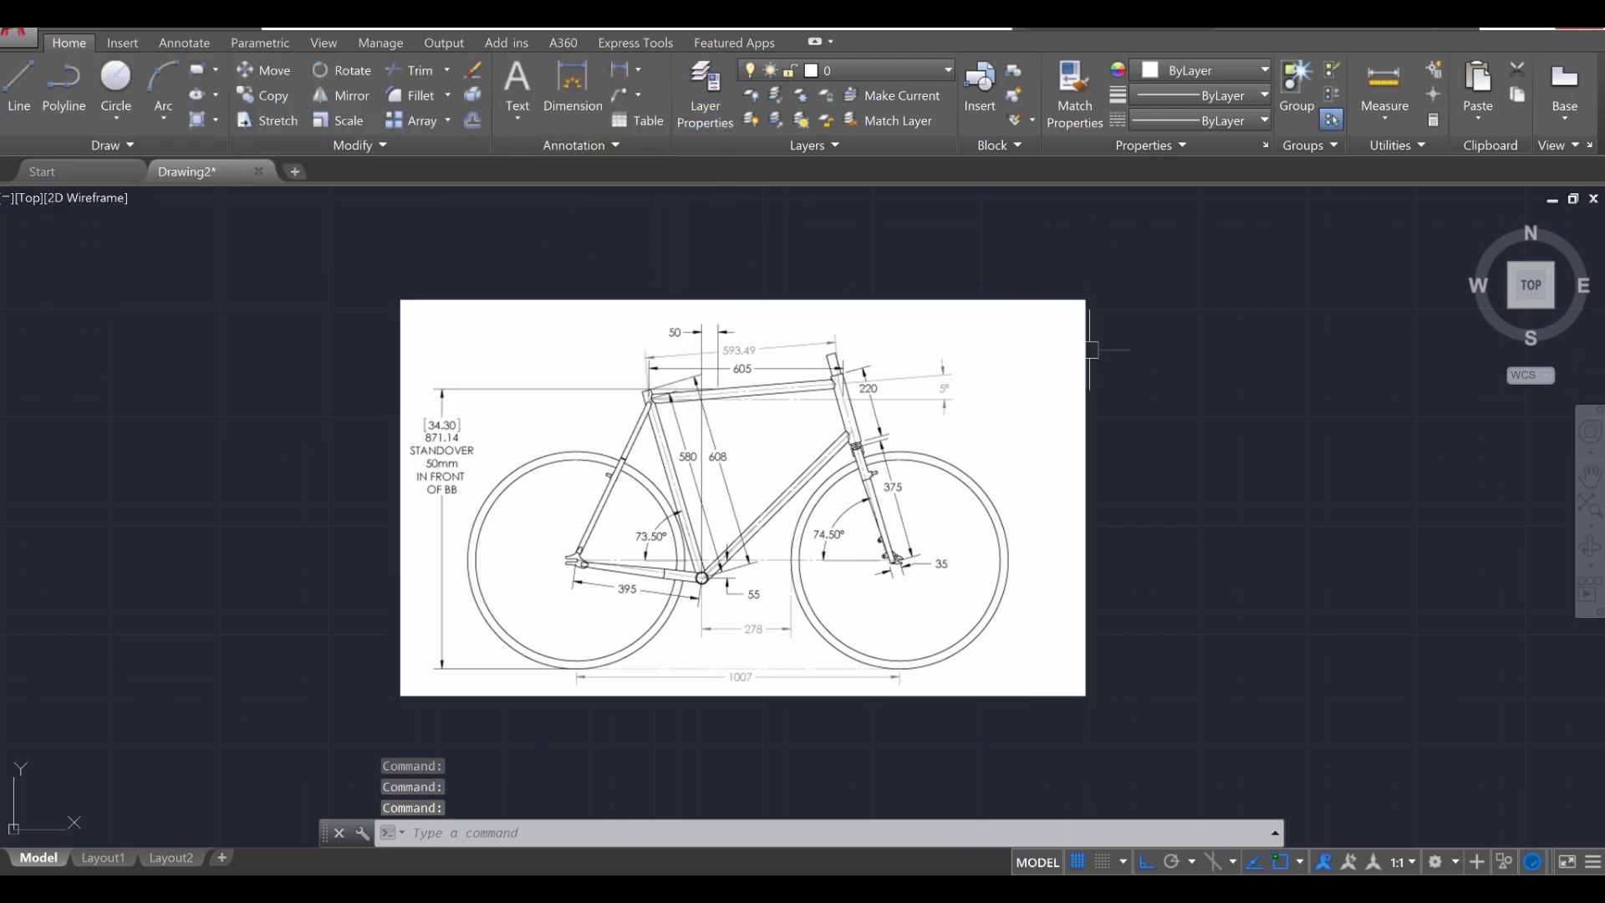
# Step: Select the pasted bicycle picture and assign it to the image layer
pyautogui.click(1153, 371)
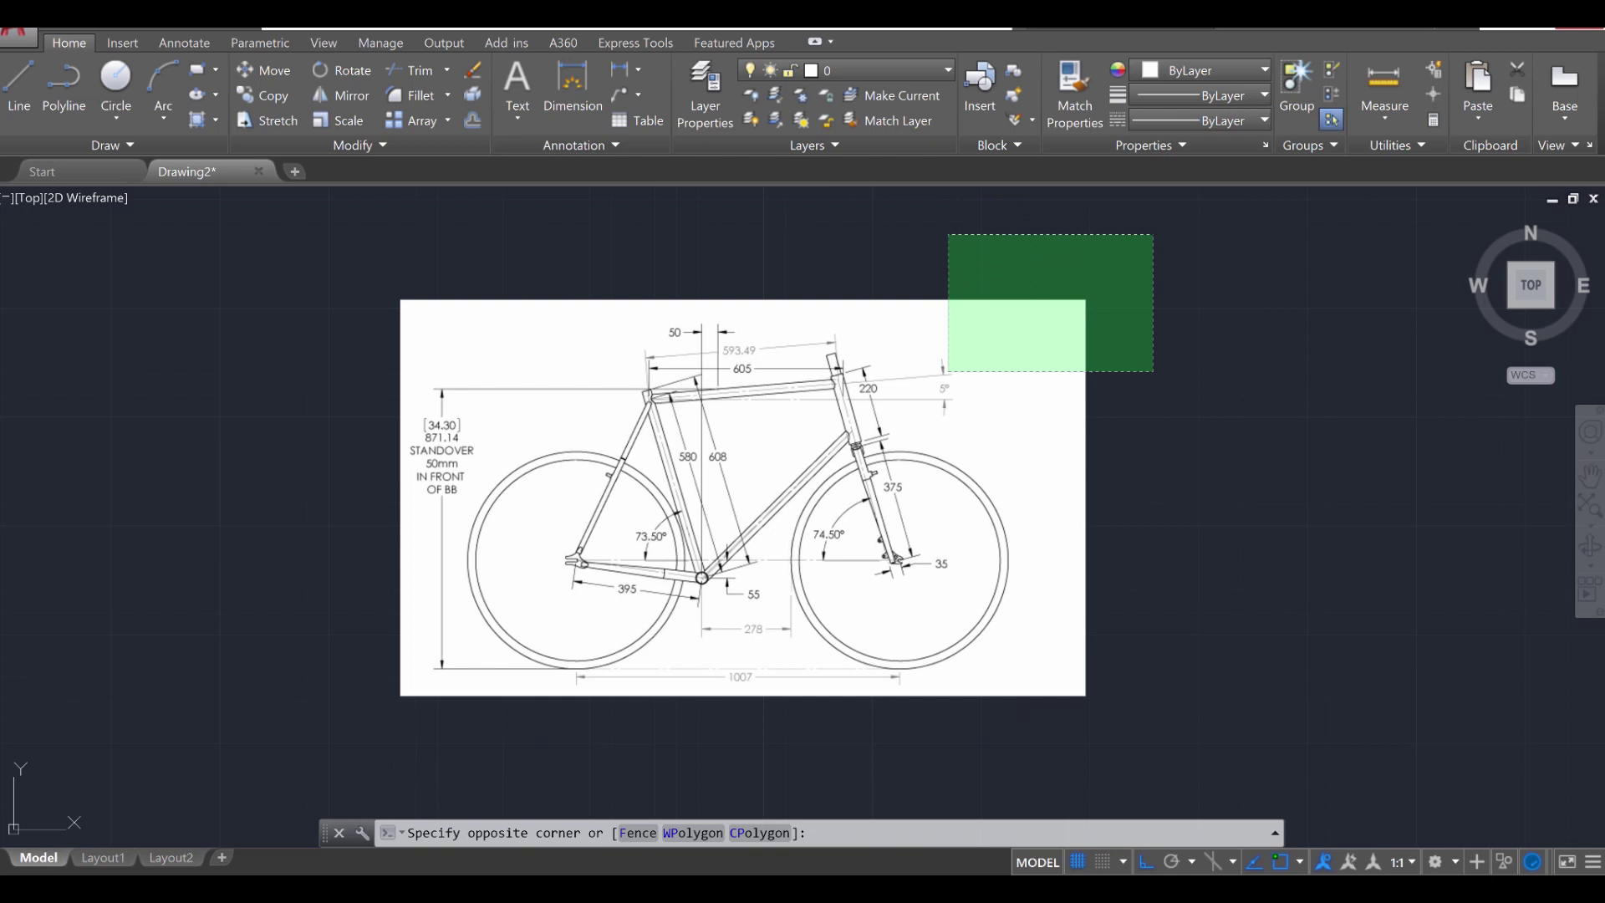
pyautogui.click(948, 234)
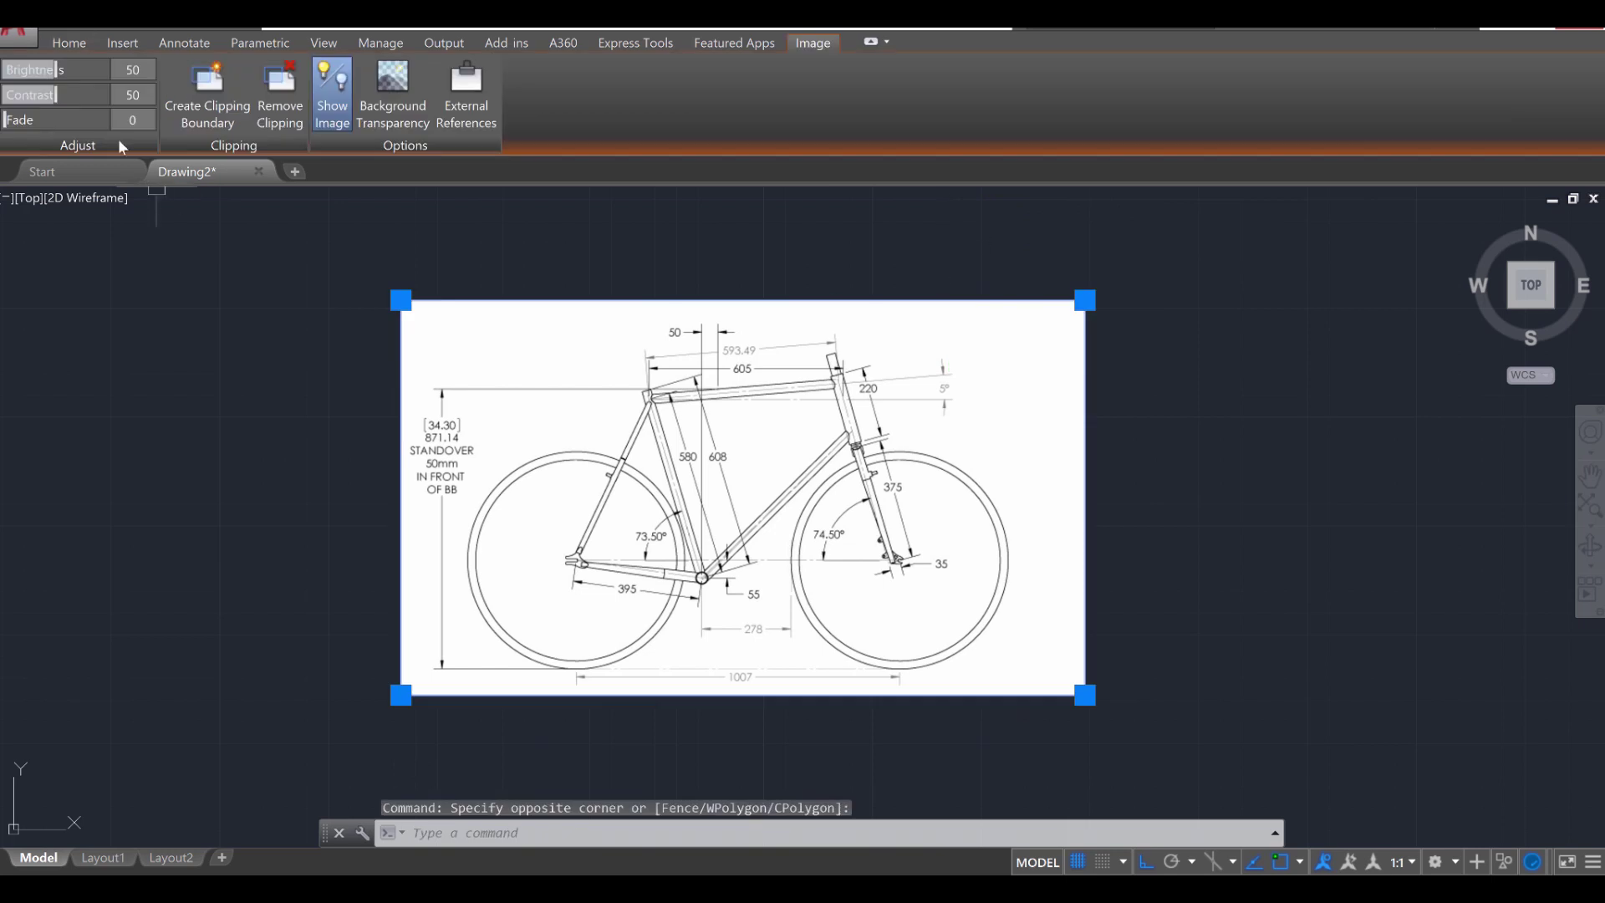
pyautogui.click(75, 43)
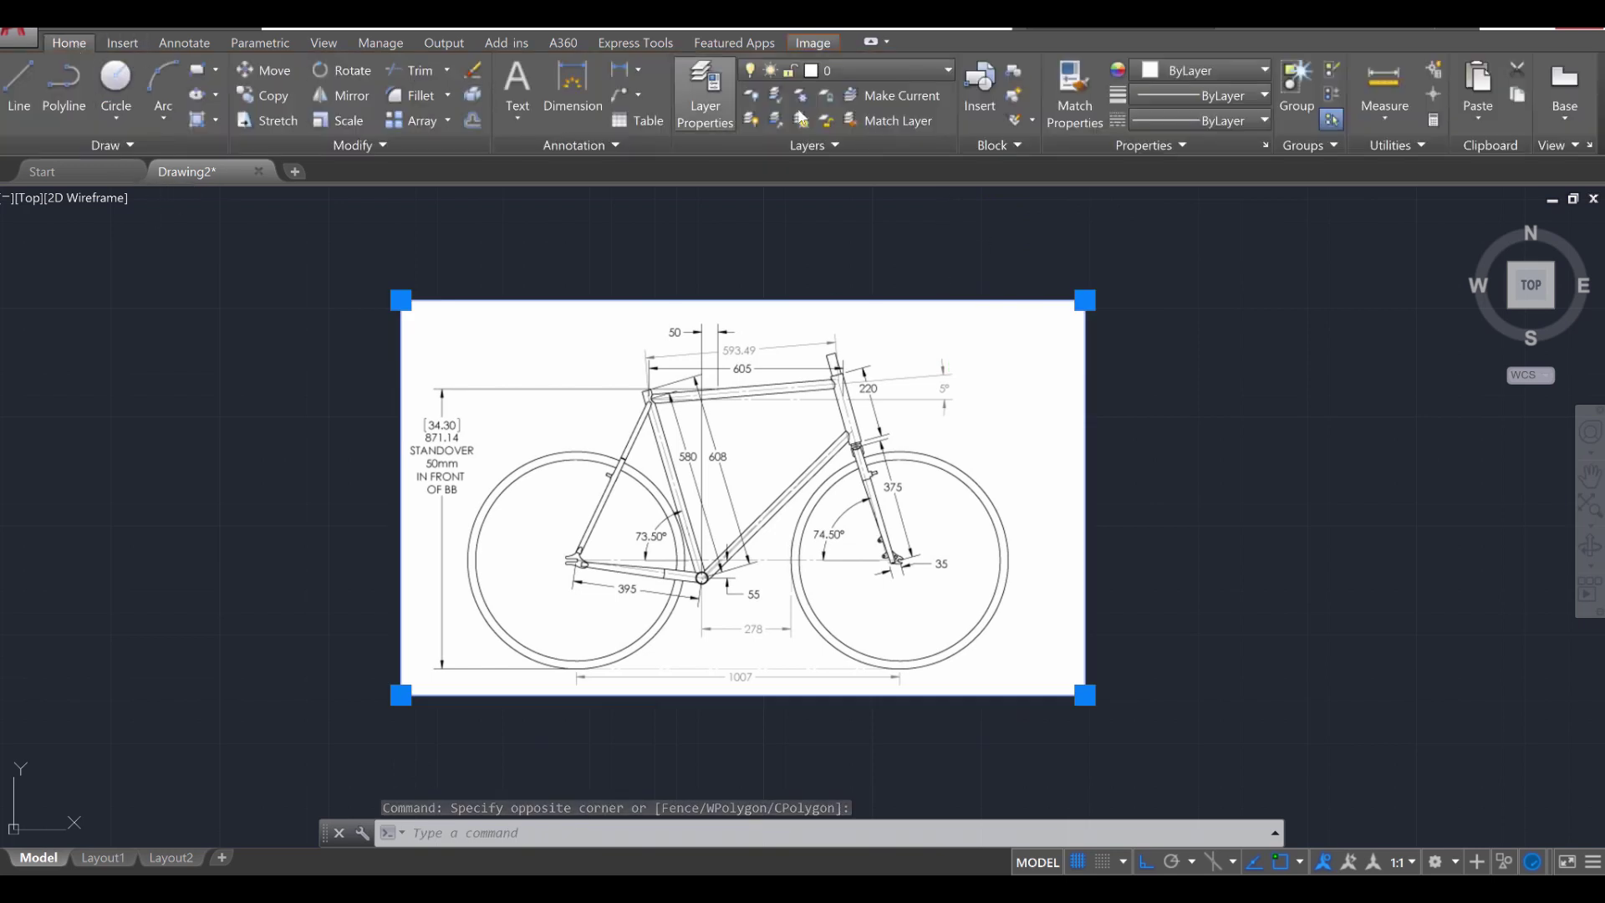
pyautogui.click(880, 77)
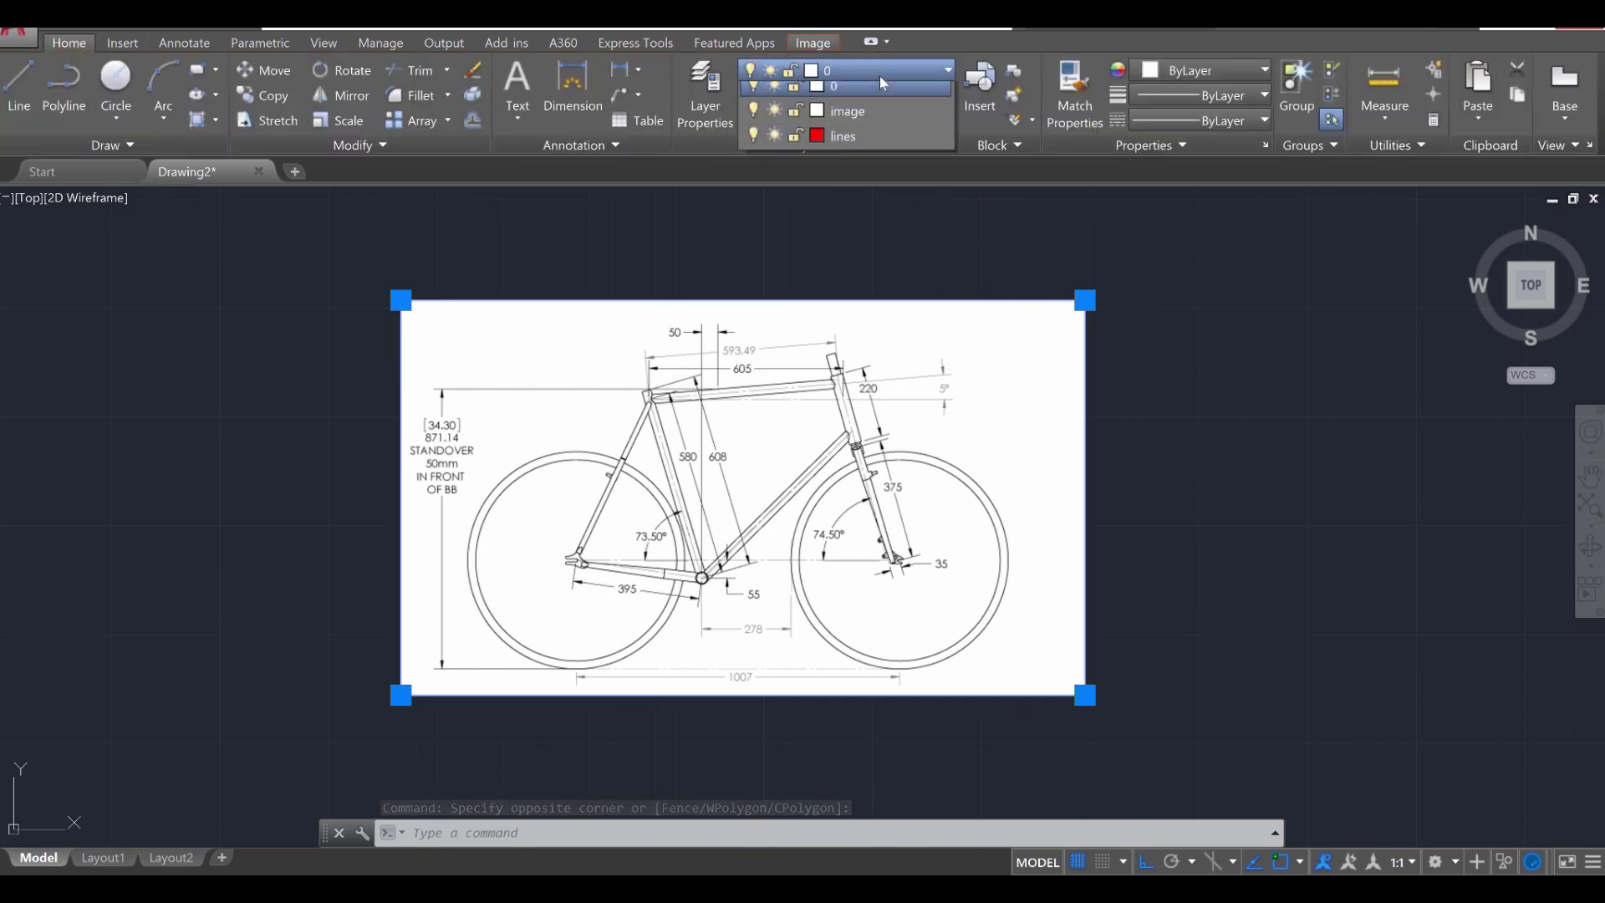
pyautogui.click(864, 122)
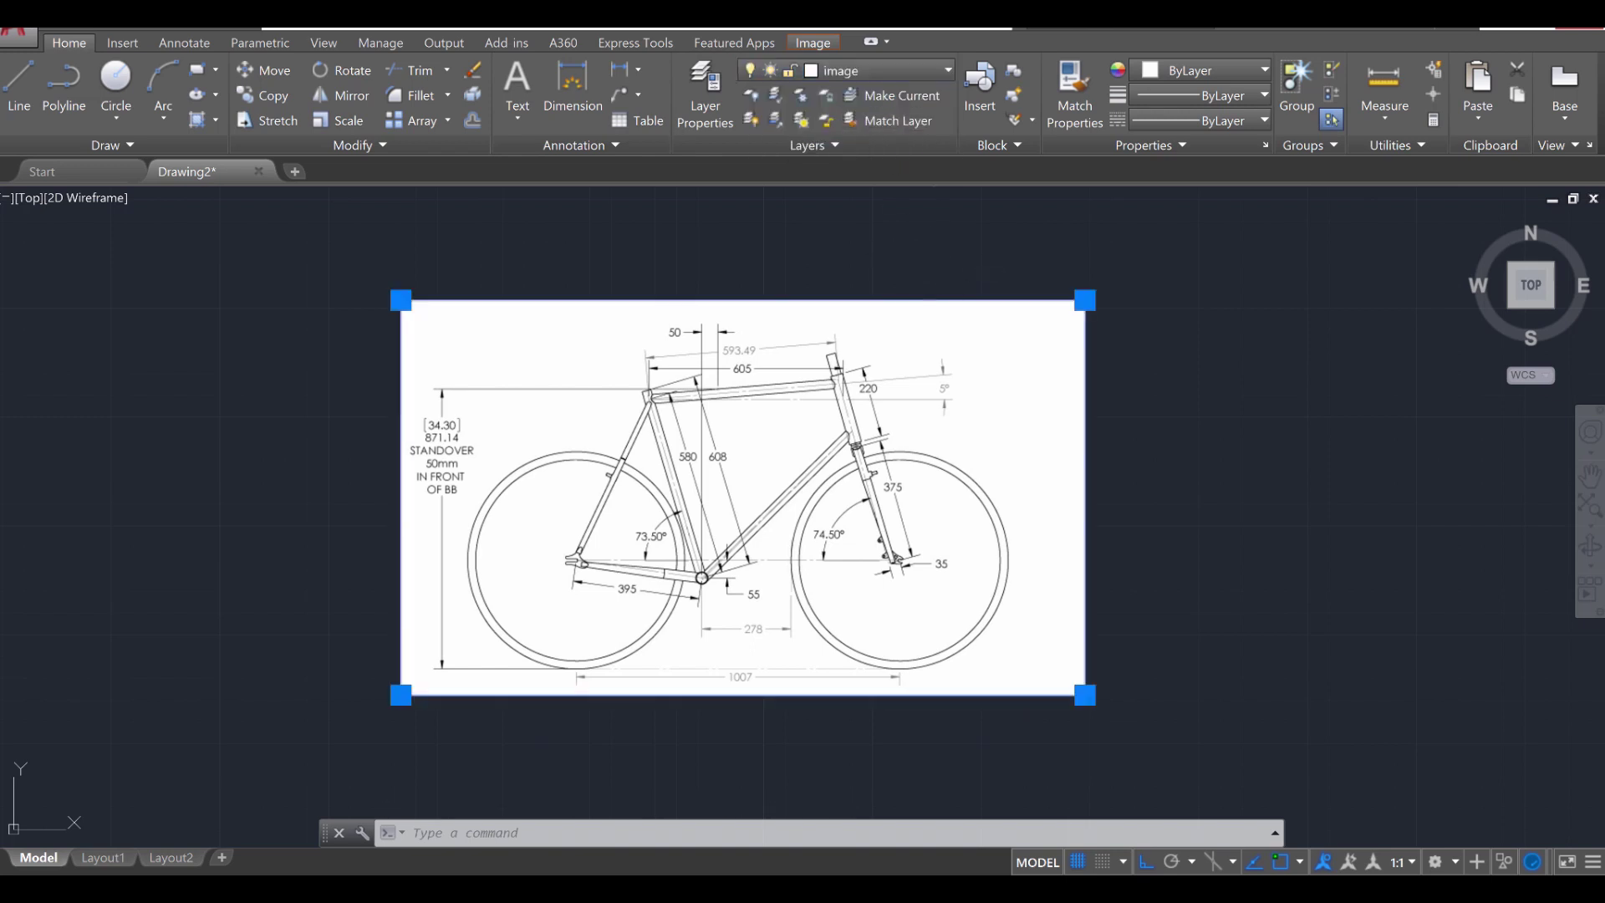
# Step: Test the image layer's visibility by turning it off and back on
pyautogui.click(891, 73)
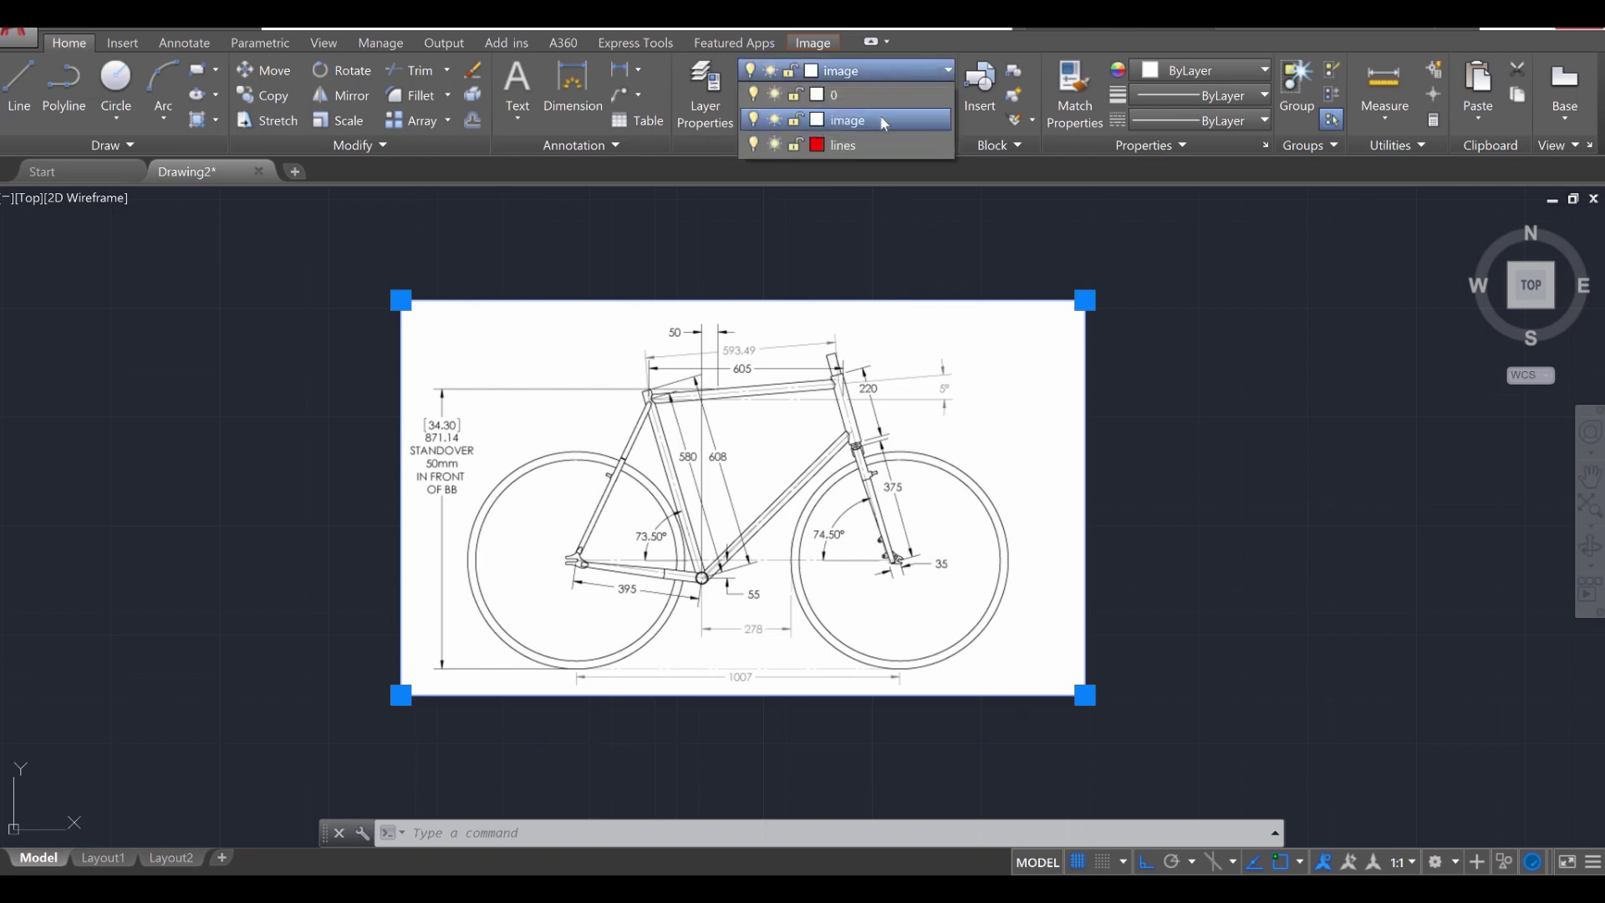
pyautogui.click(757, 120)
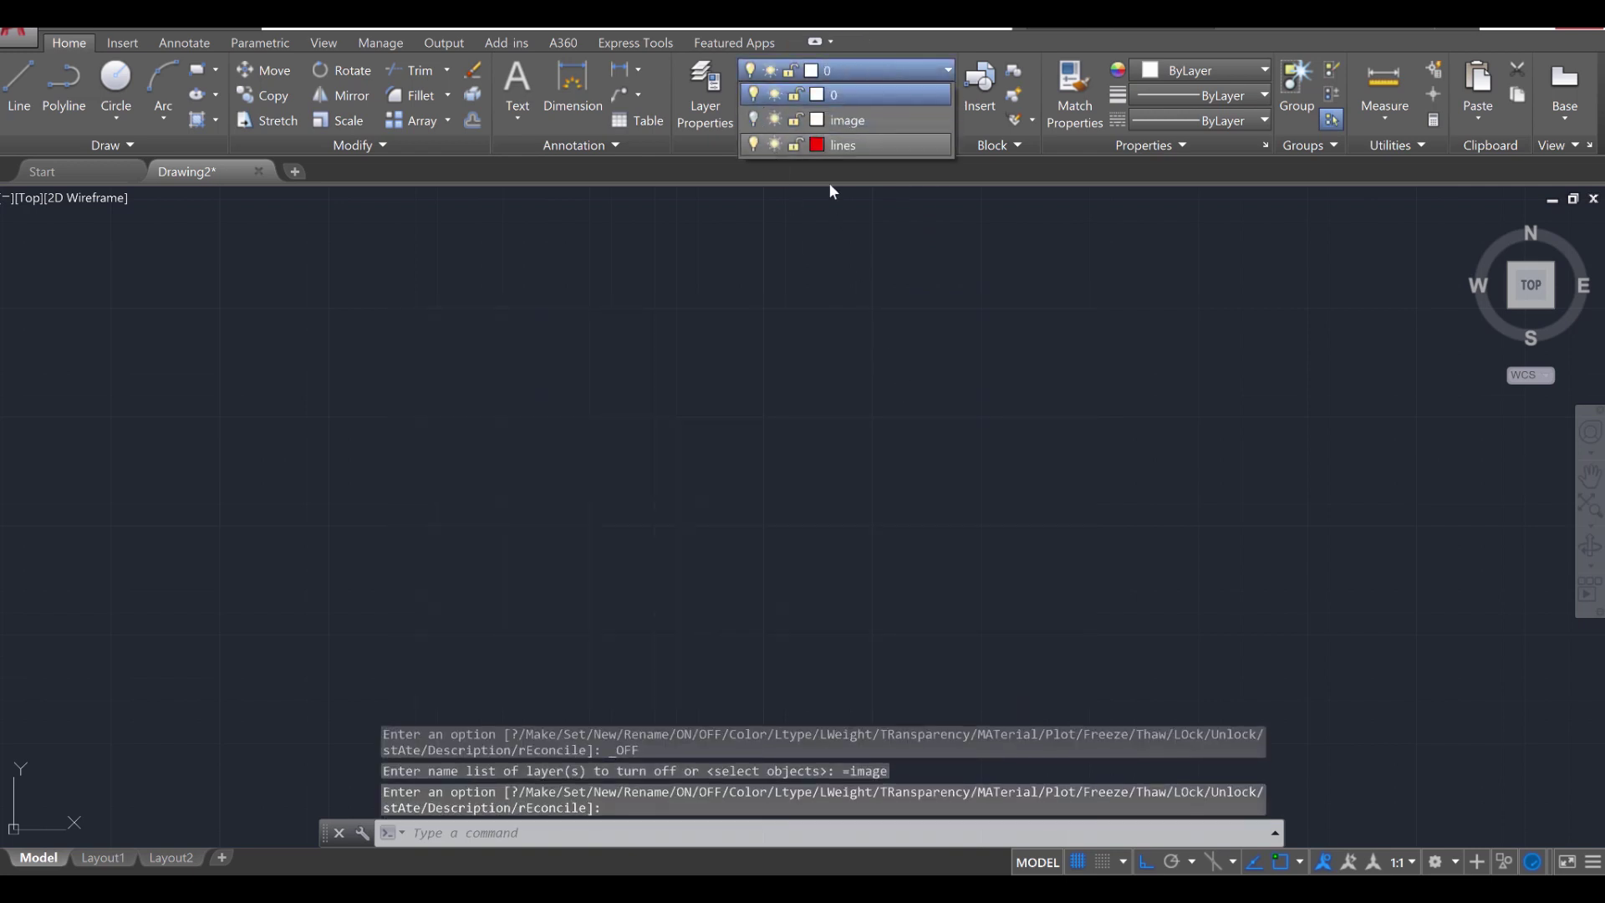
pyautogui.click(754, 120)
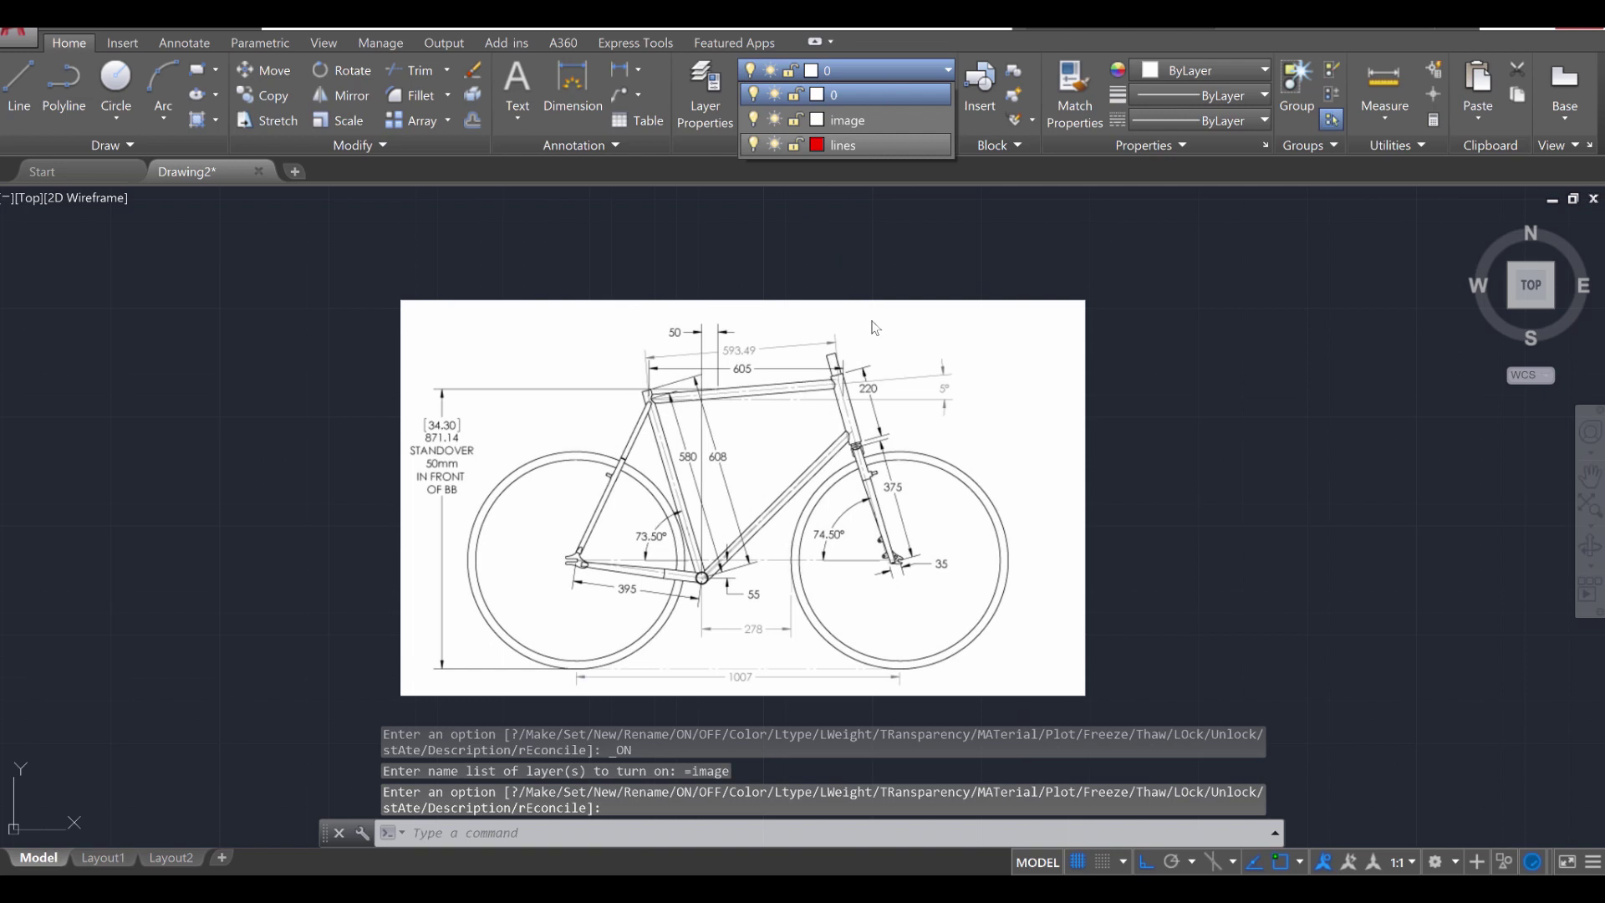
pyautogui.press('Escape')
pyautogui.press('Escape')
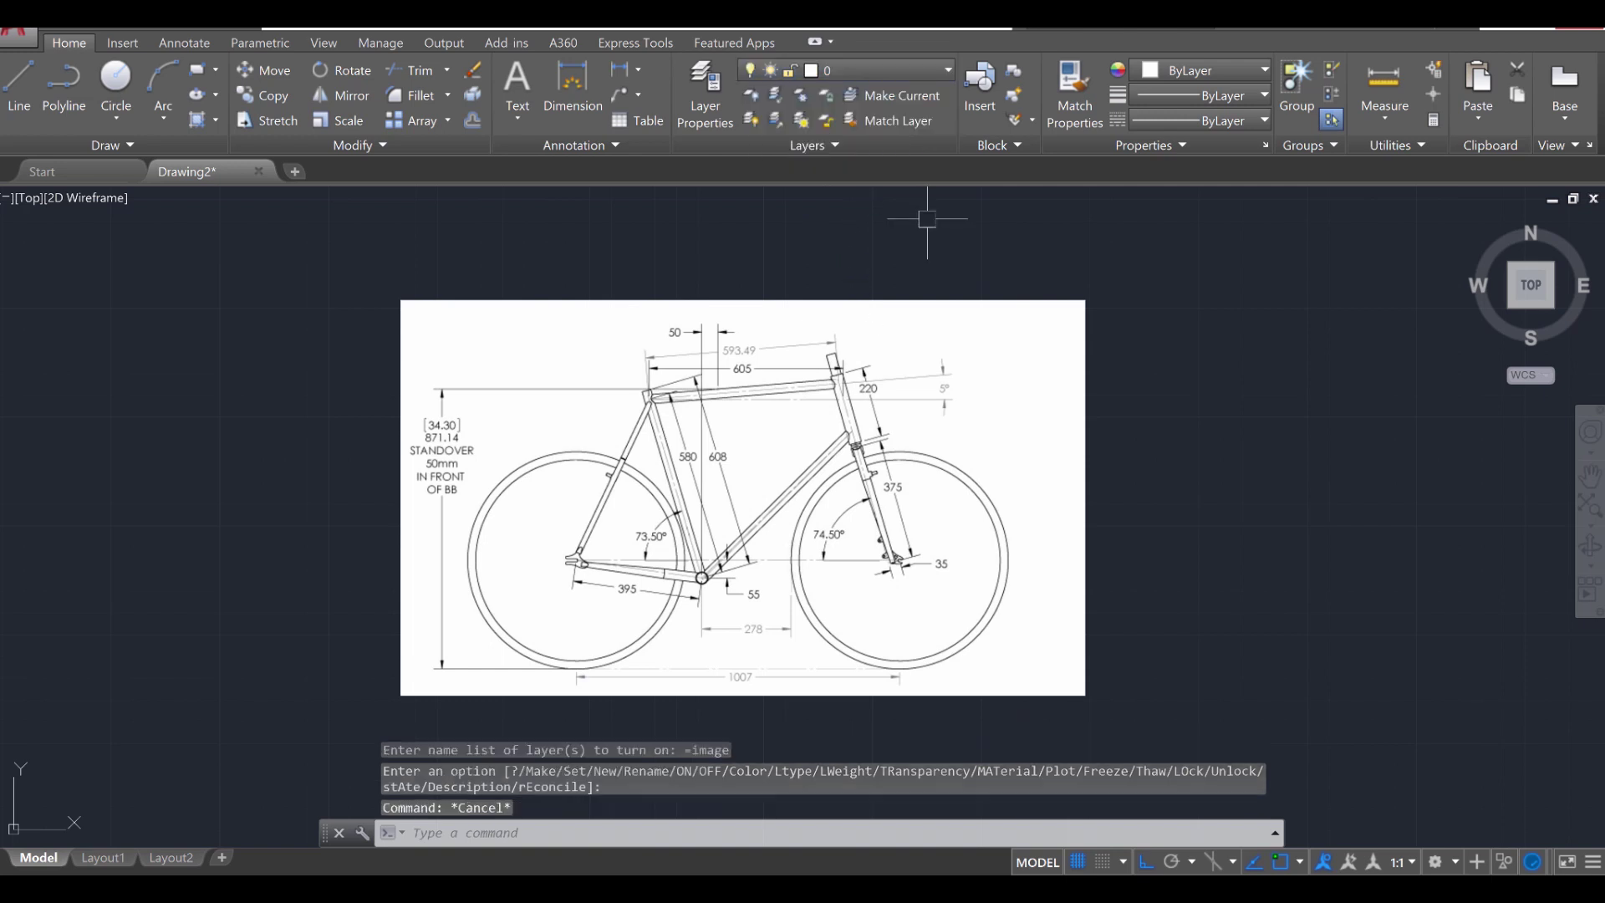
pyautogui.press('Escape')
# Step: Make the lines layer current for tracing over the bicycle image
pyautogui.click(888, 77)
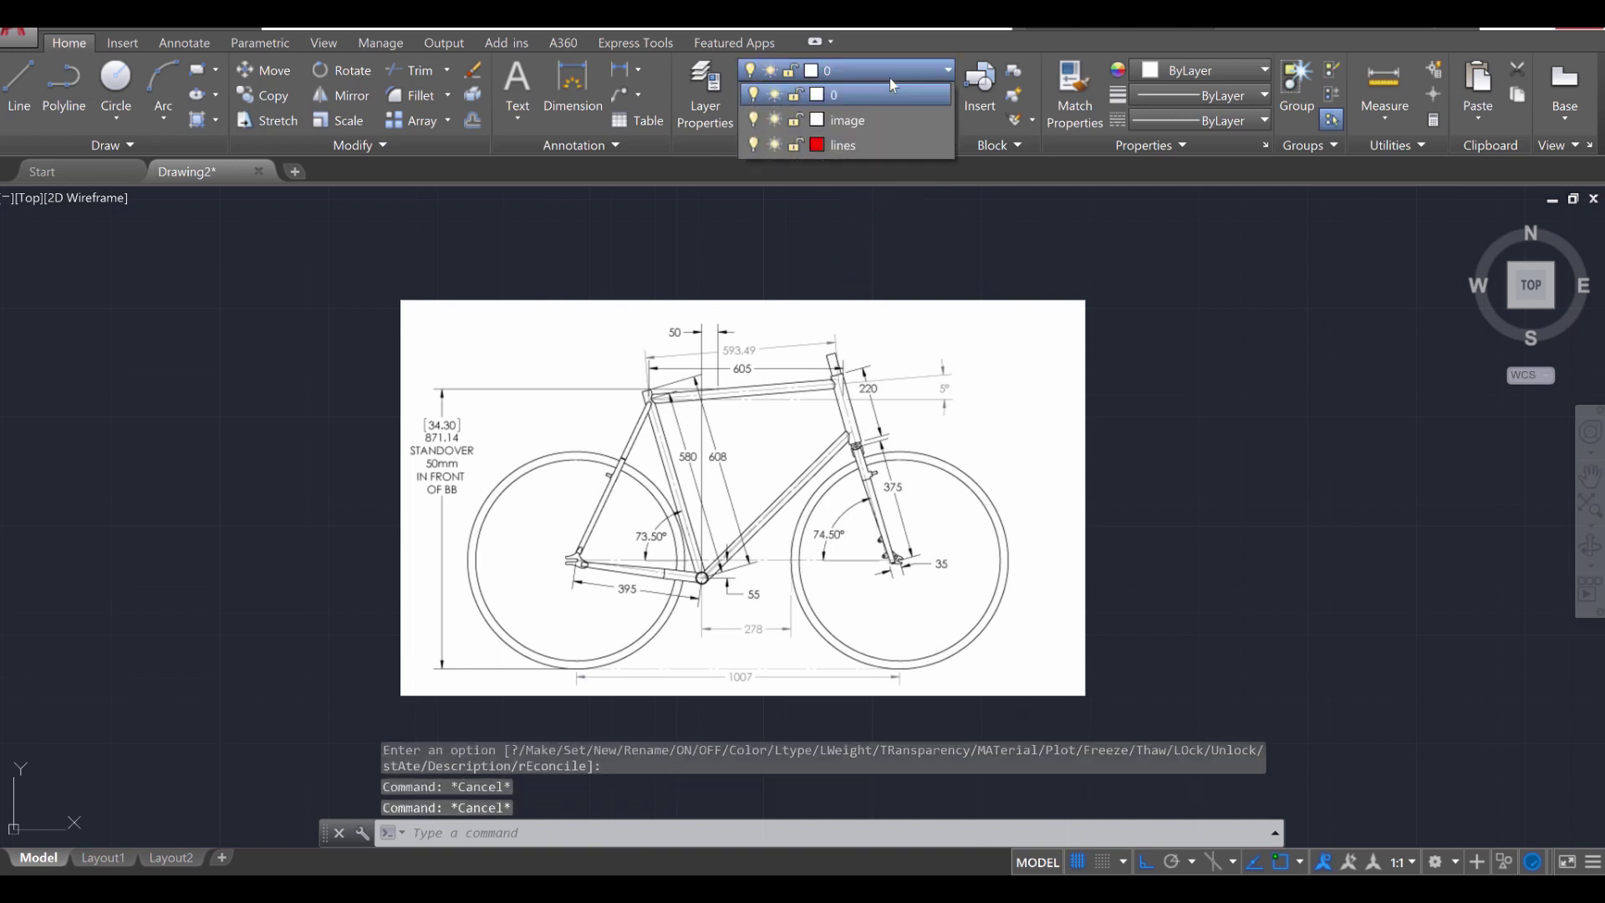
pyautogui.click(874, 141)
pyautogui.scroll(4, 728, 493)
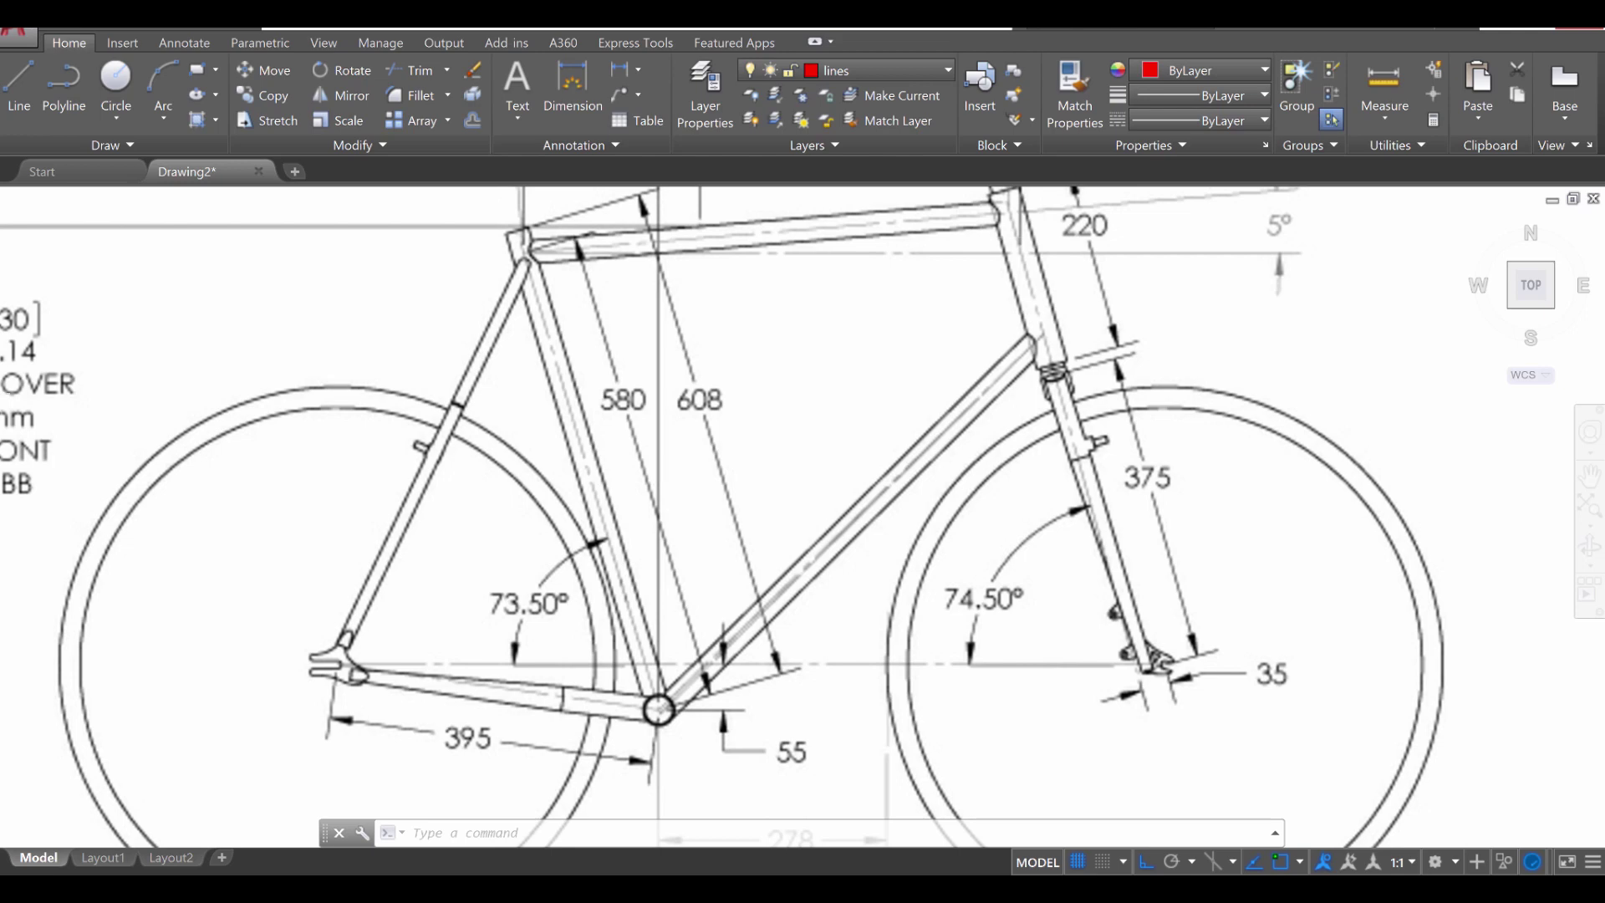
# Step: Turn ortho off and draw a line about 4.42 units long along the top tube's centre, from the seat tube to the head tube
pyautogui.moveTo(615, 309); pyautogui.dragTo(597, 364, button='middle')
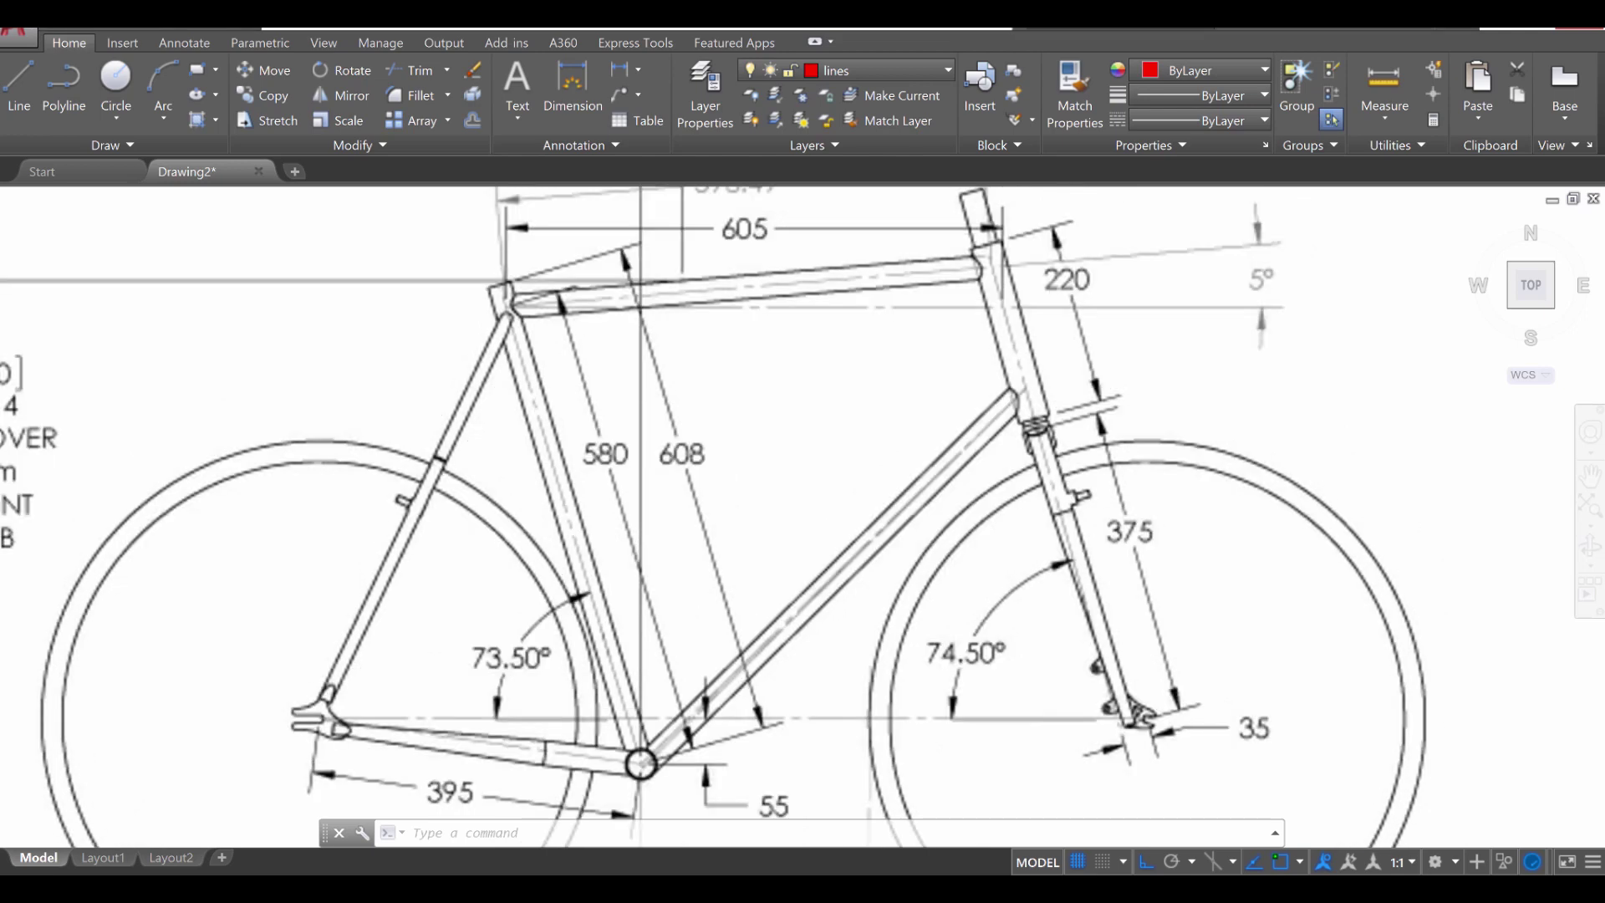
pyautogui.write('l')
pyautogui.press('Return')
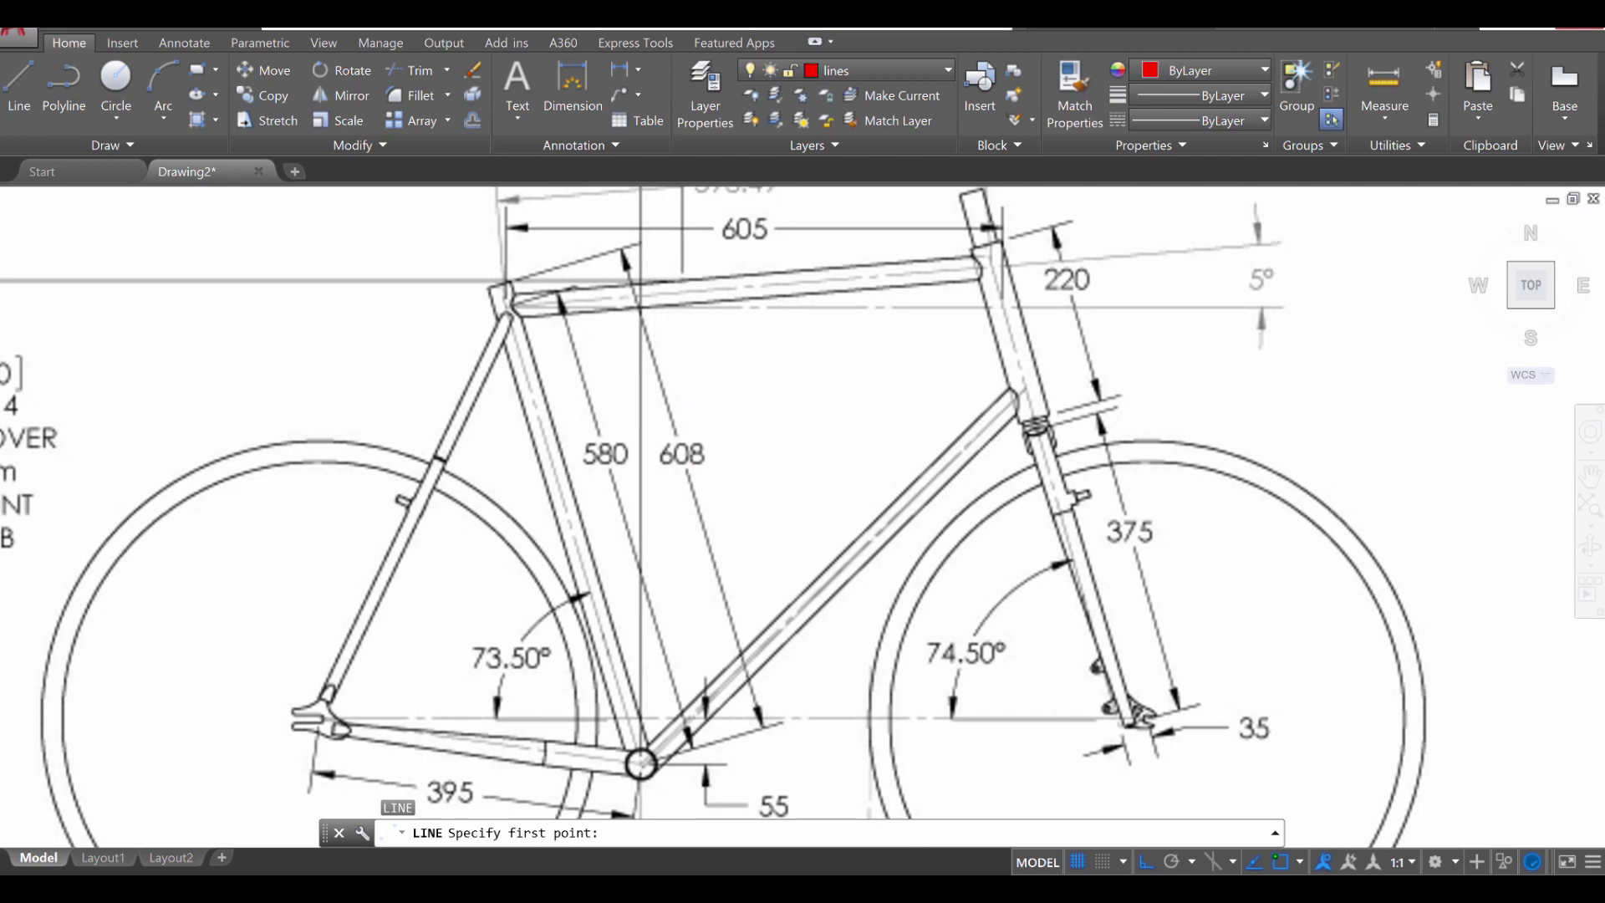
pyautogui.click(1150, 866)
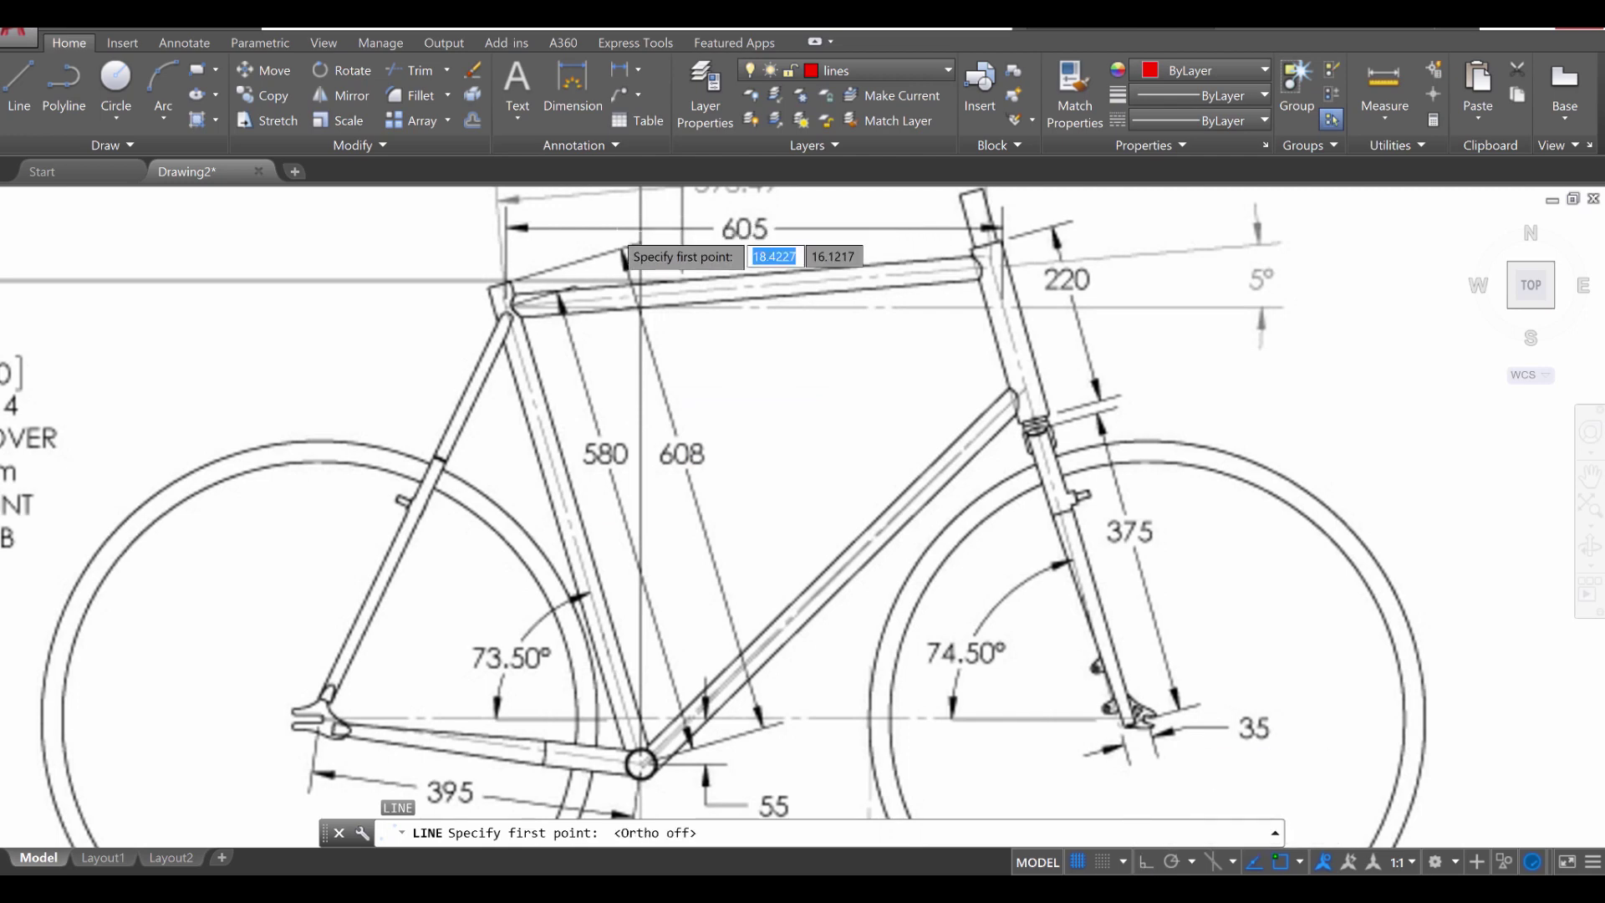
pyautogui.scroll(2, 569, 278)
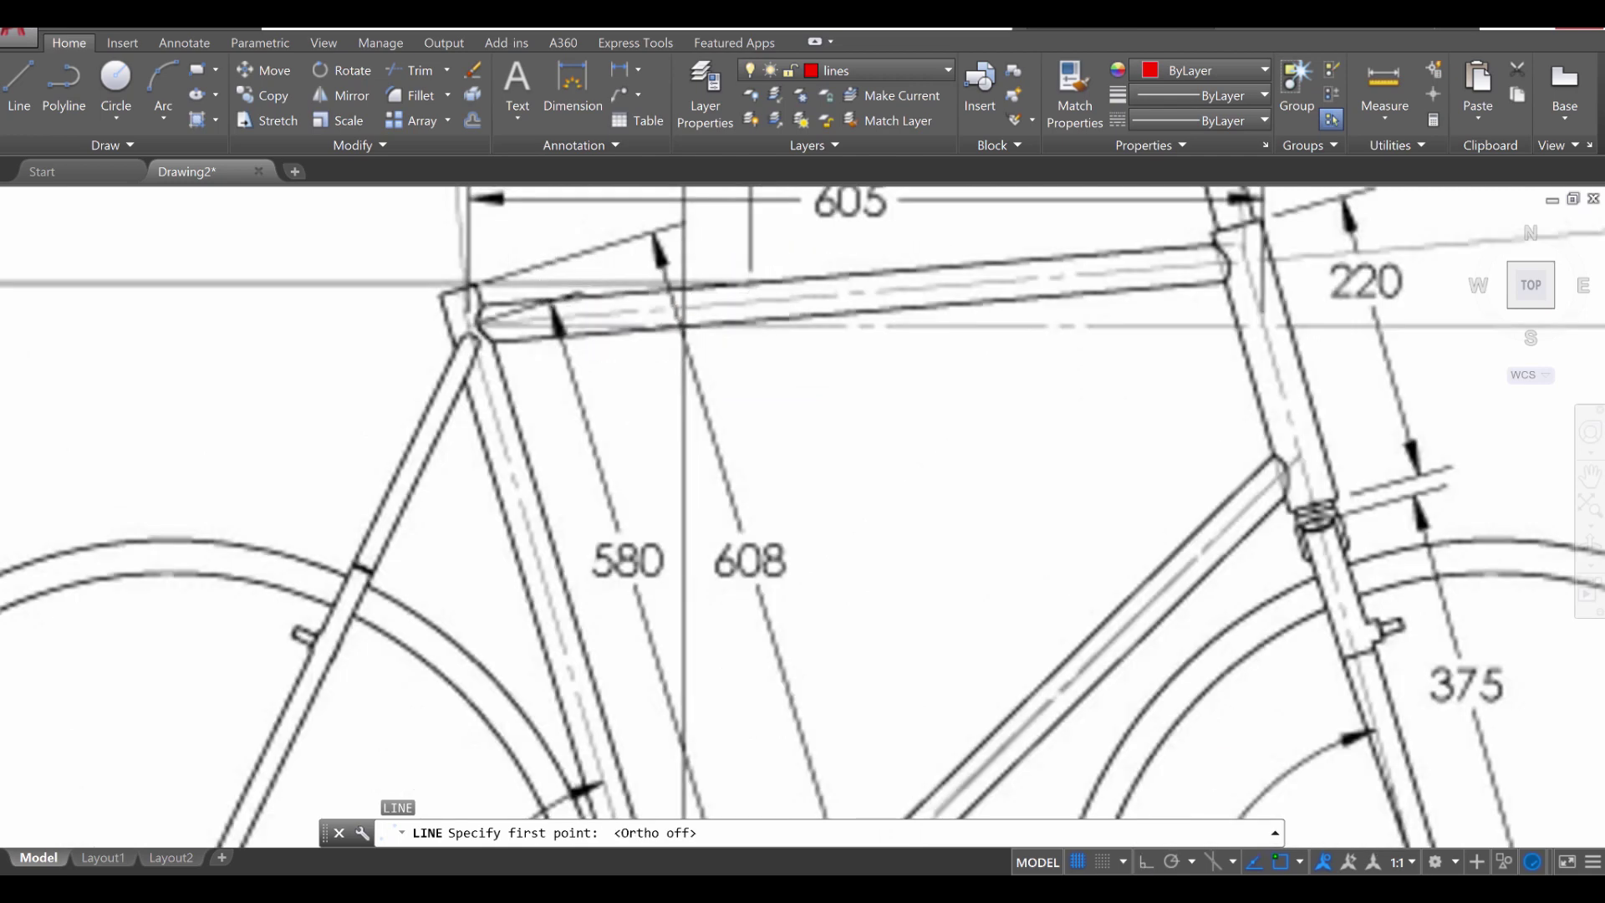
pyautogui.click(469, 322)
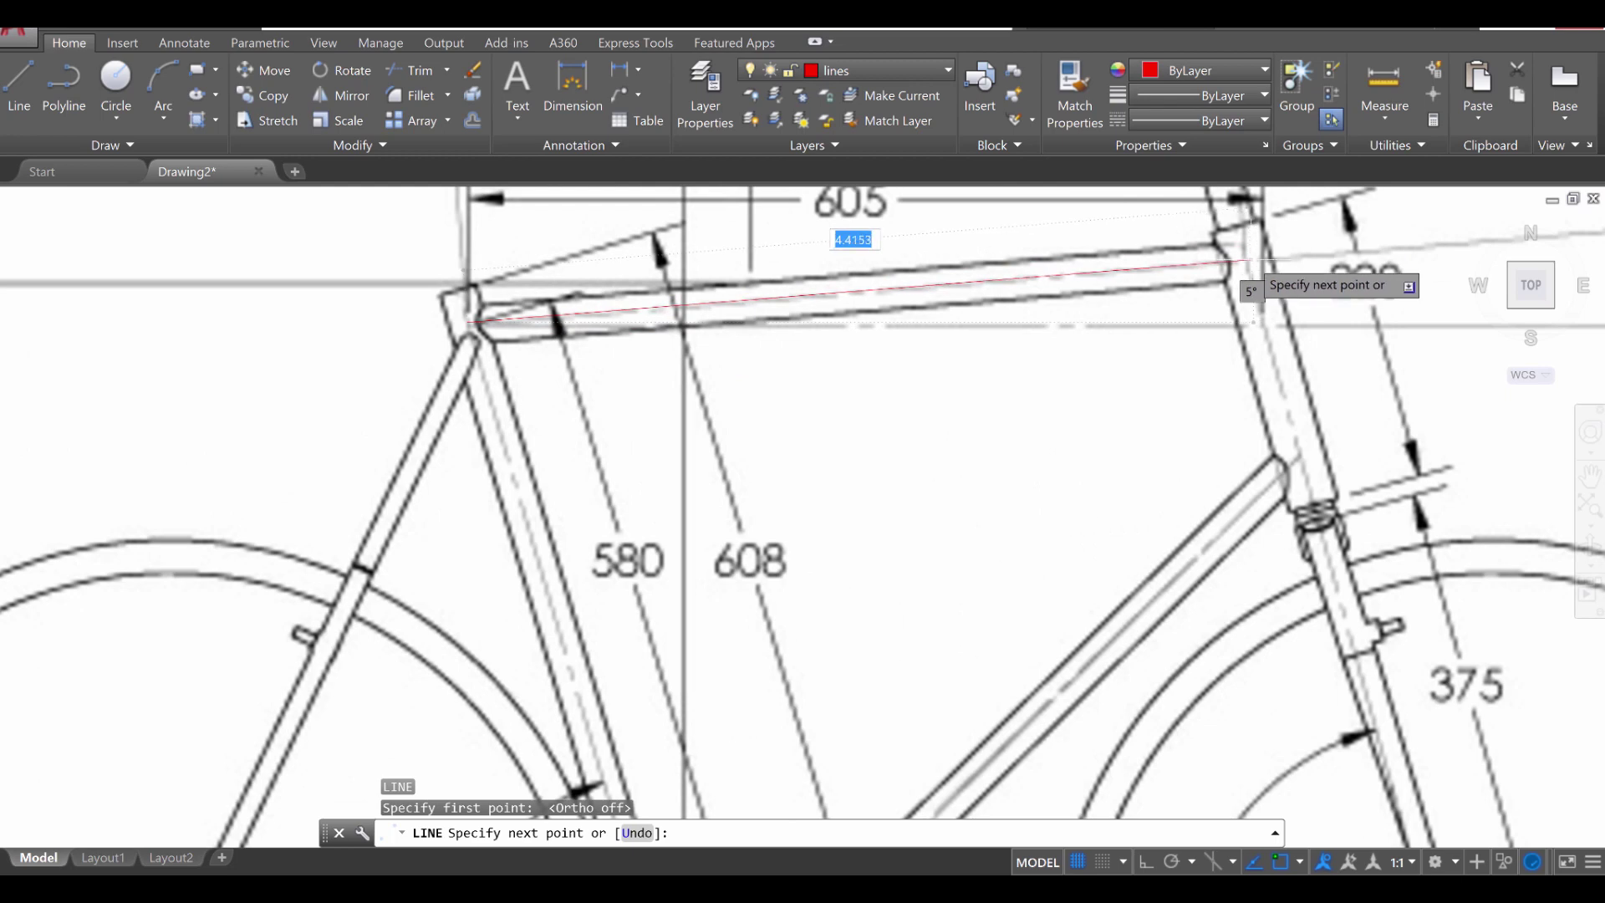
pyautogui.click(1247, 262)
pyautogui.press('Escape')
# Step: Draw a line along the centre of the steerer stub, from the head tube's upper edge to the stub's tip
pyautogui.moveTo(1247, 262)
pyautogui.mouseDown(button='middle')
pyautogui.moveTo(1014, 430)
pyautogui.moveTo(1030, 412)
pyautogui.mouseUp(button='middle')
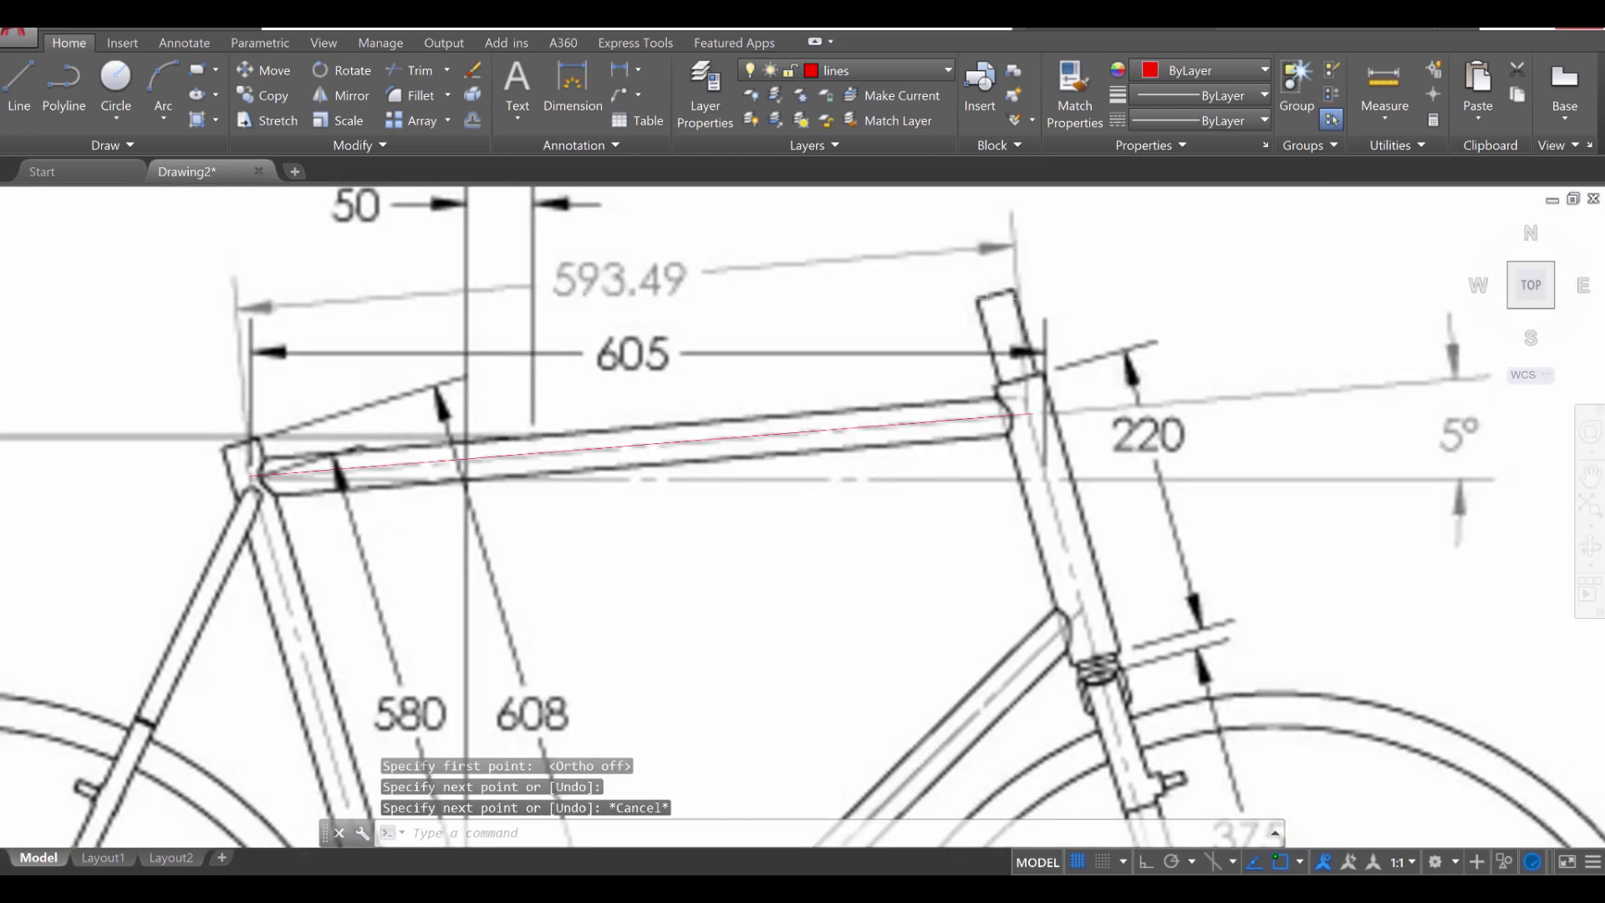
pyautogui.press('Return')
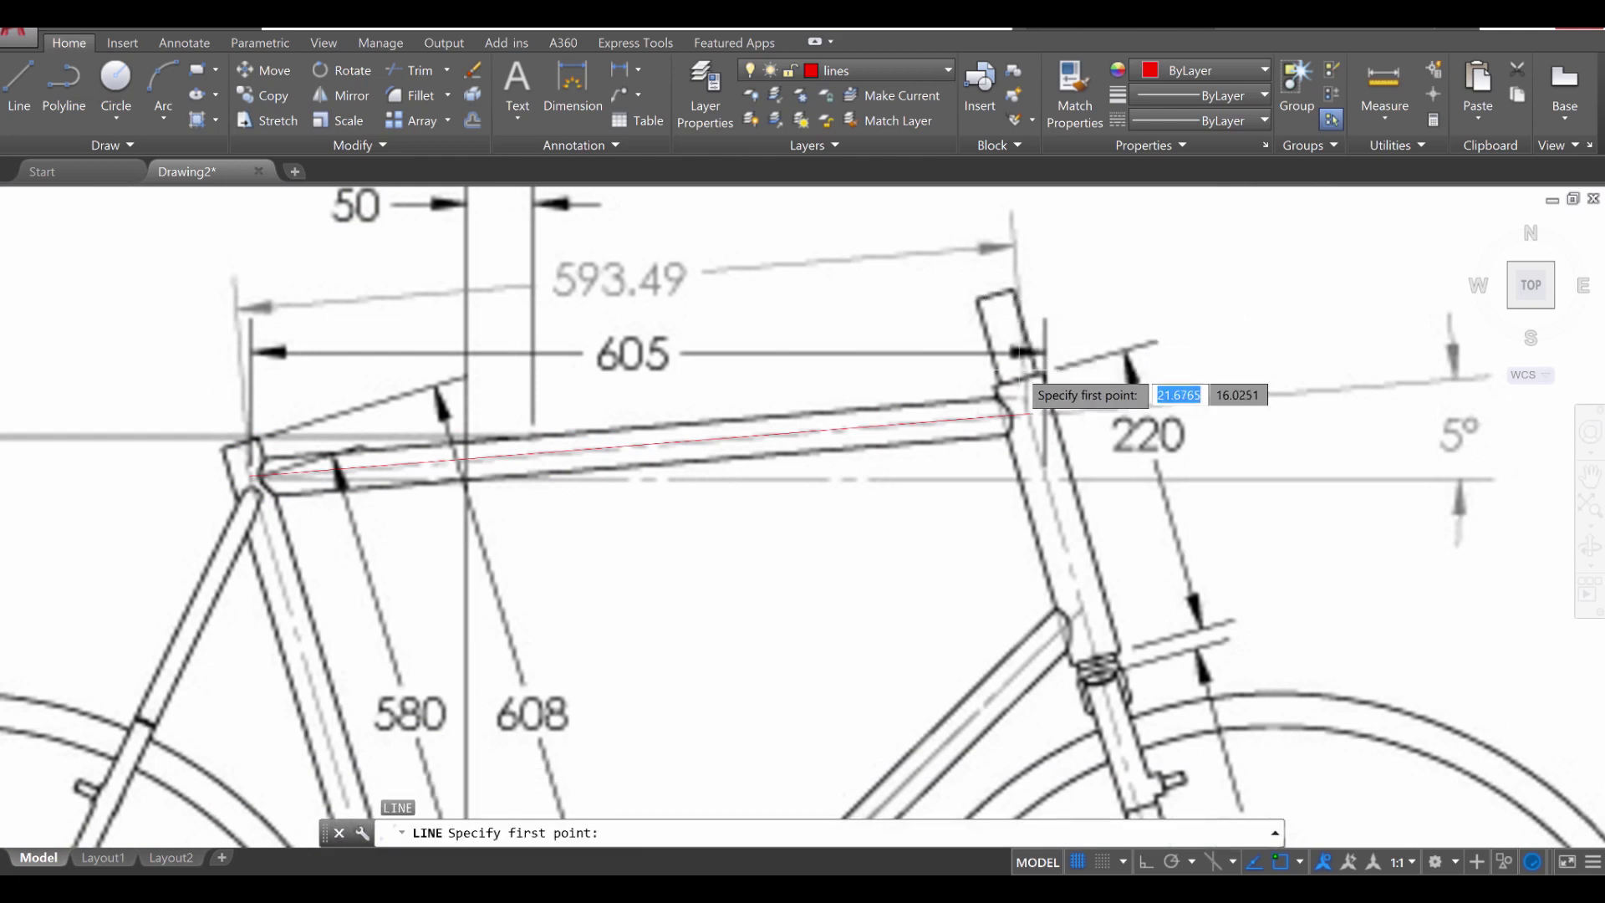
pyautogui.click(1030, 378)
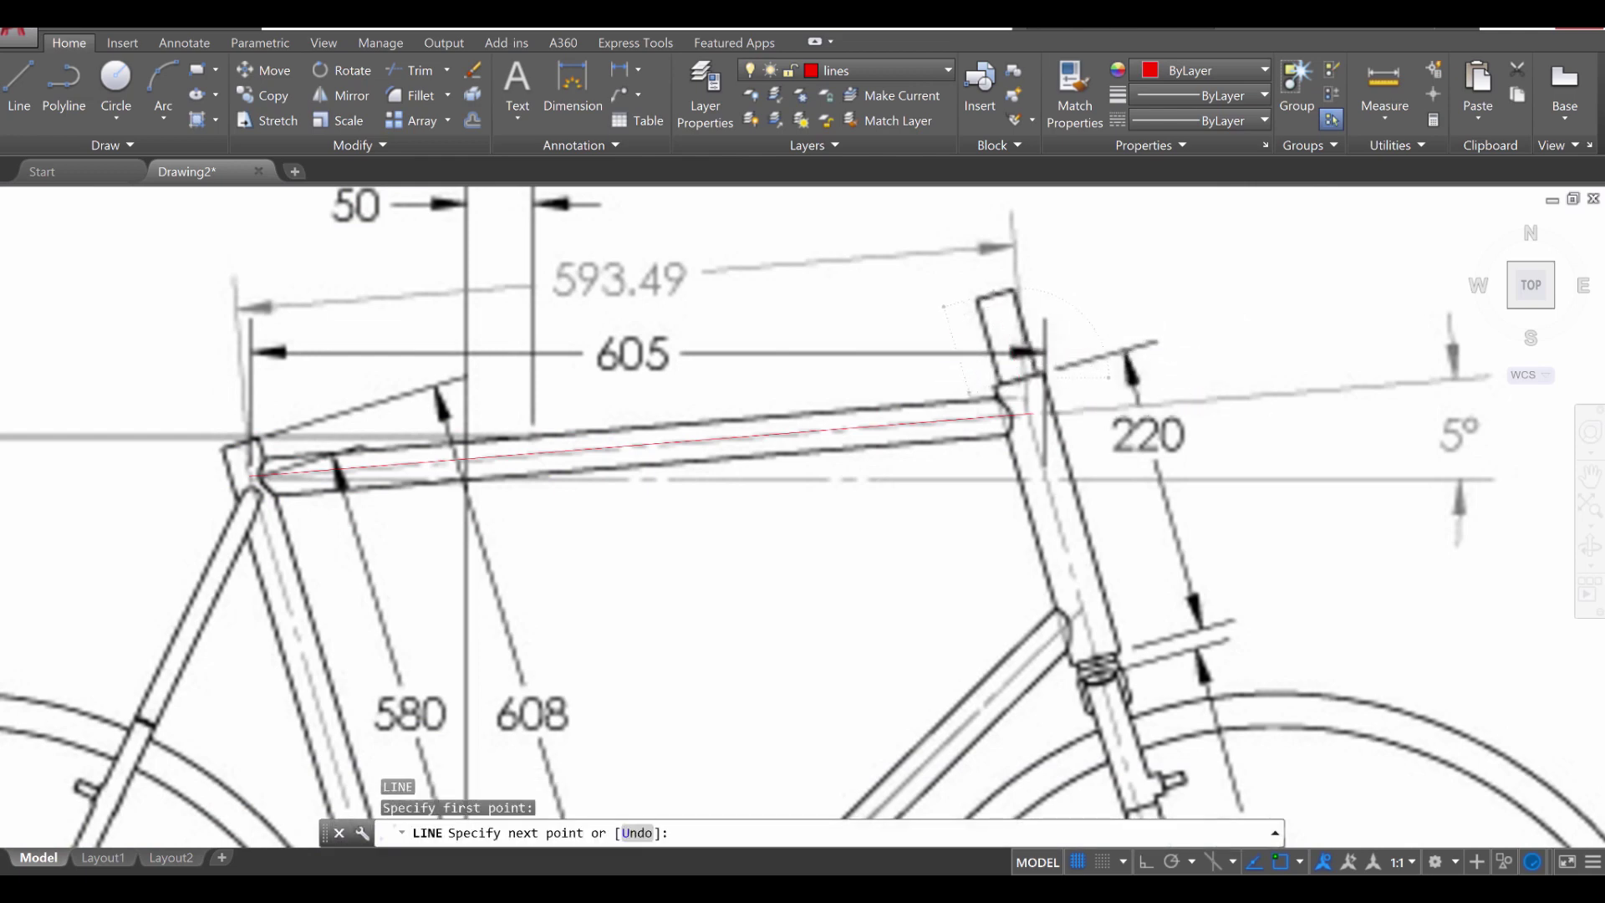
pyautogui.click(1000, 292)
pyautogui.press('Escape')
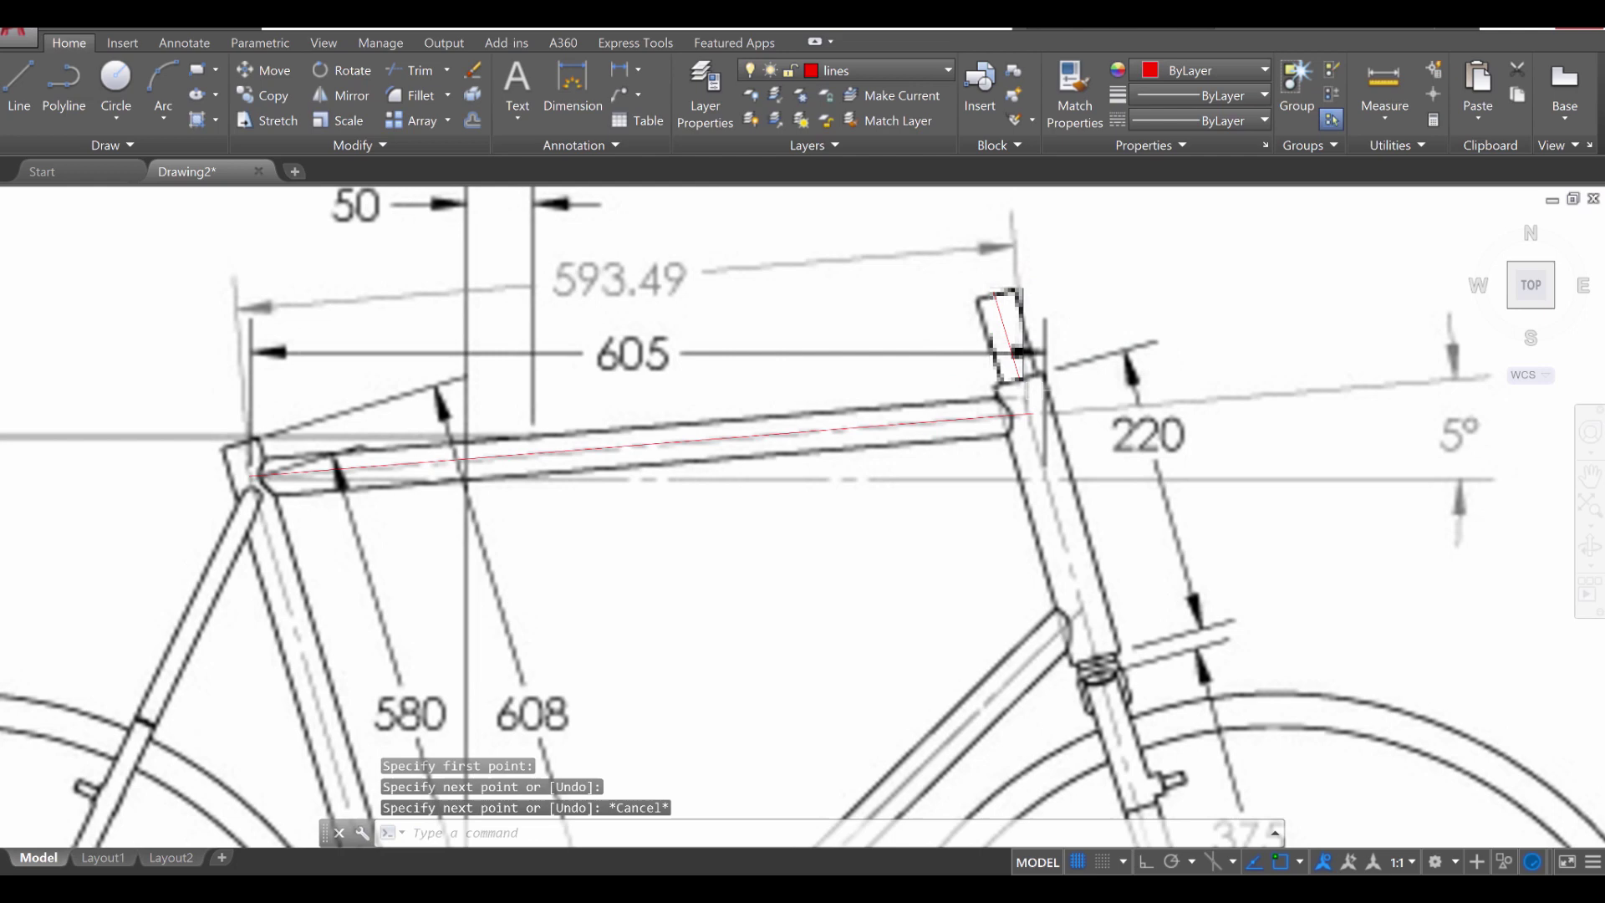
# Step: Draw a line about 1.55 units long down the head tube's centre, from the stub line's lower end to the tube's lower edge
pyautogui.scroll(2, 1046, 410)
pyautogui.press('Return')
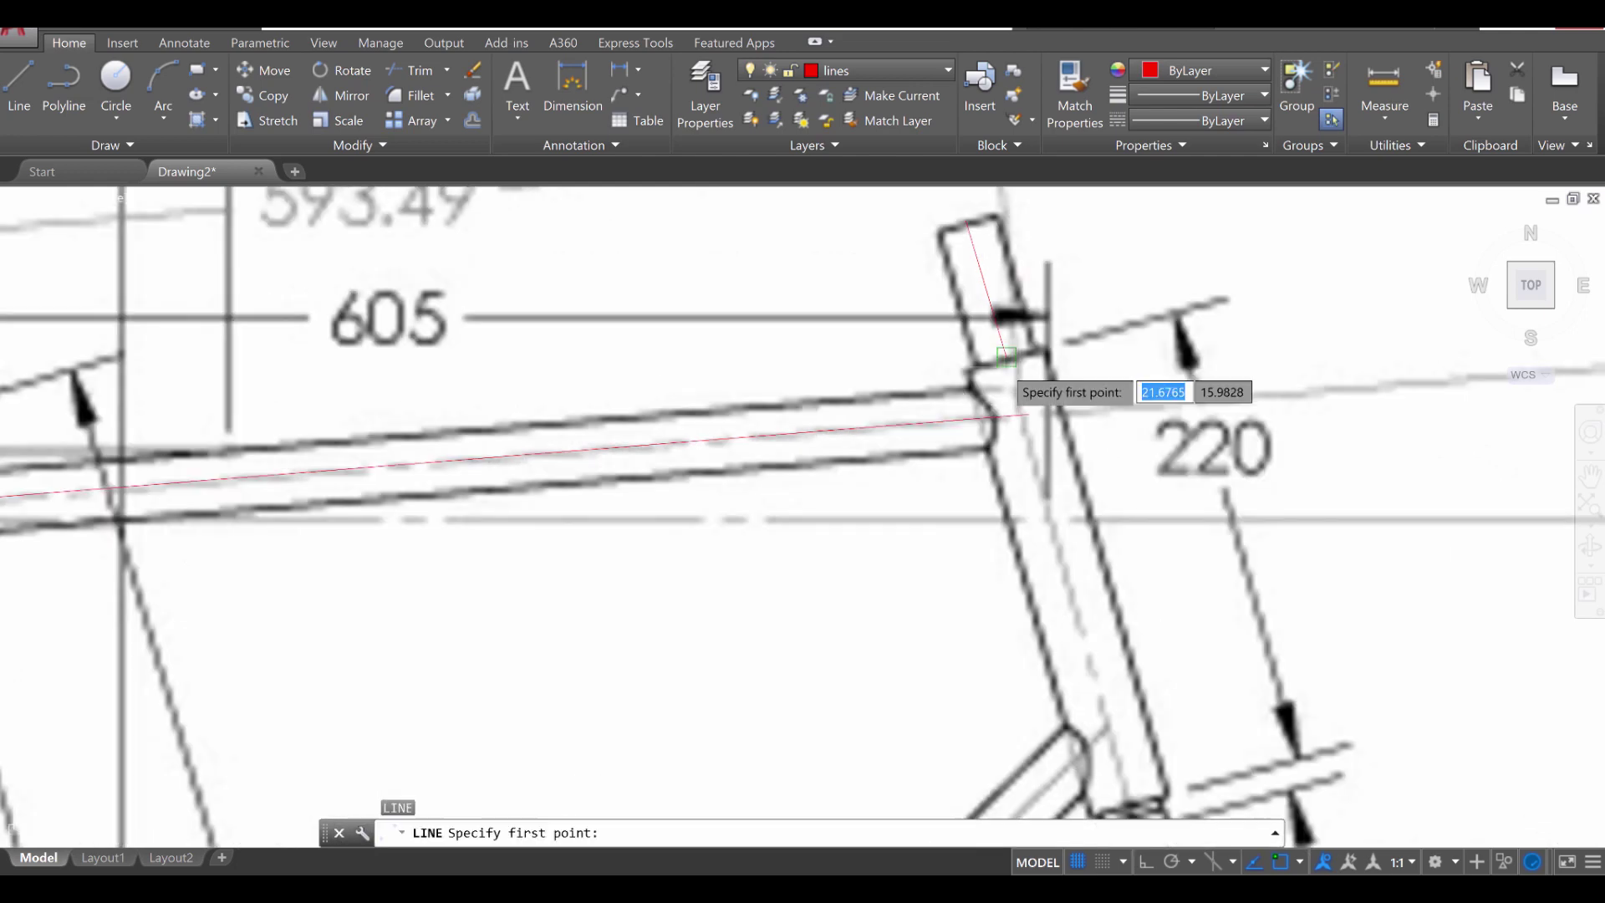
pyautogui.click(1006, 358)
pyautogui.moveTo(1090, 662); pyautogui.dragTo(1021, 453, button='middle')
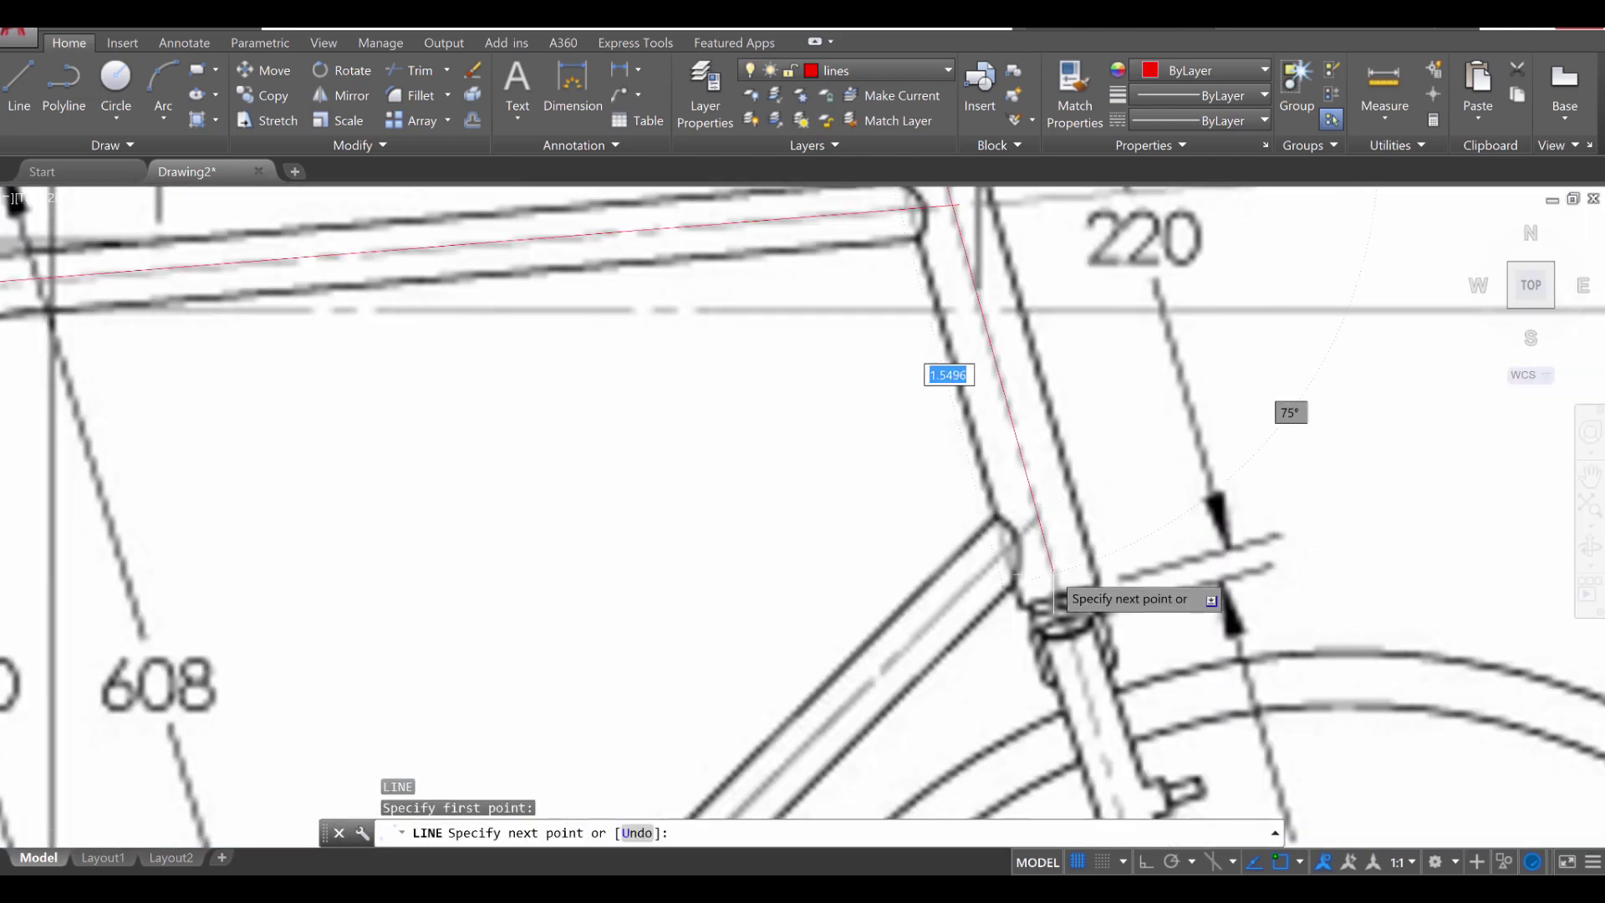
pyautogui.click(1066, 587)
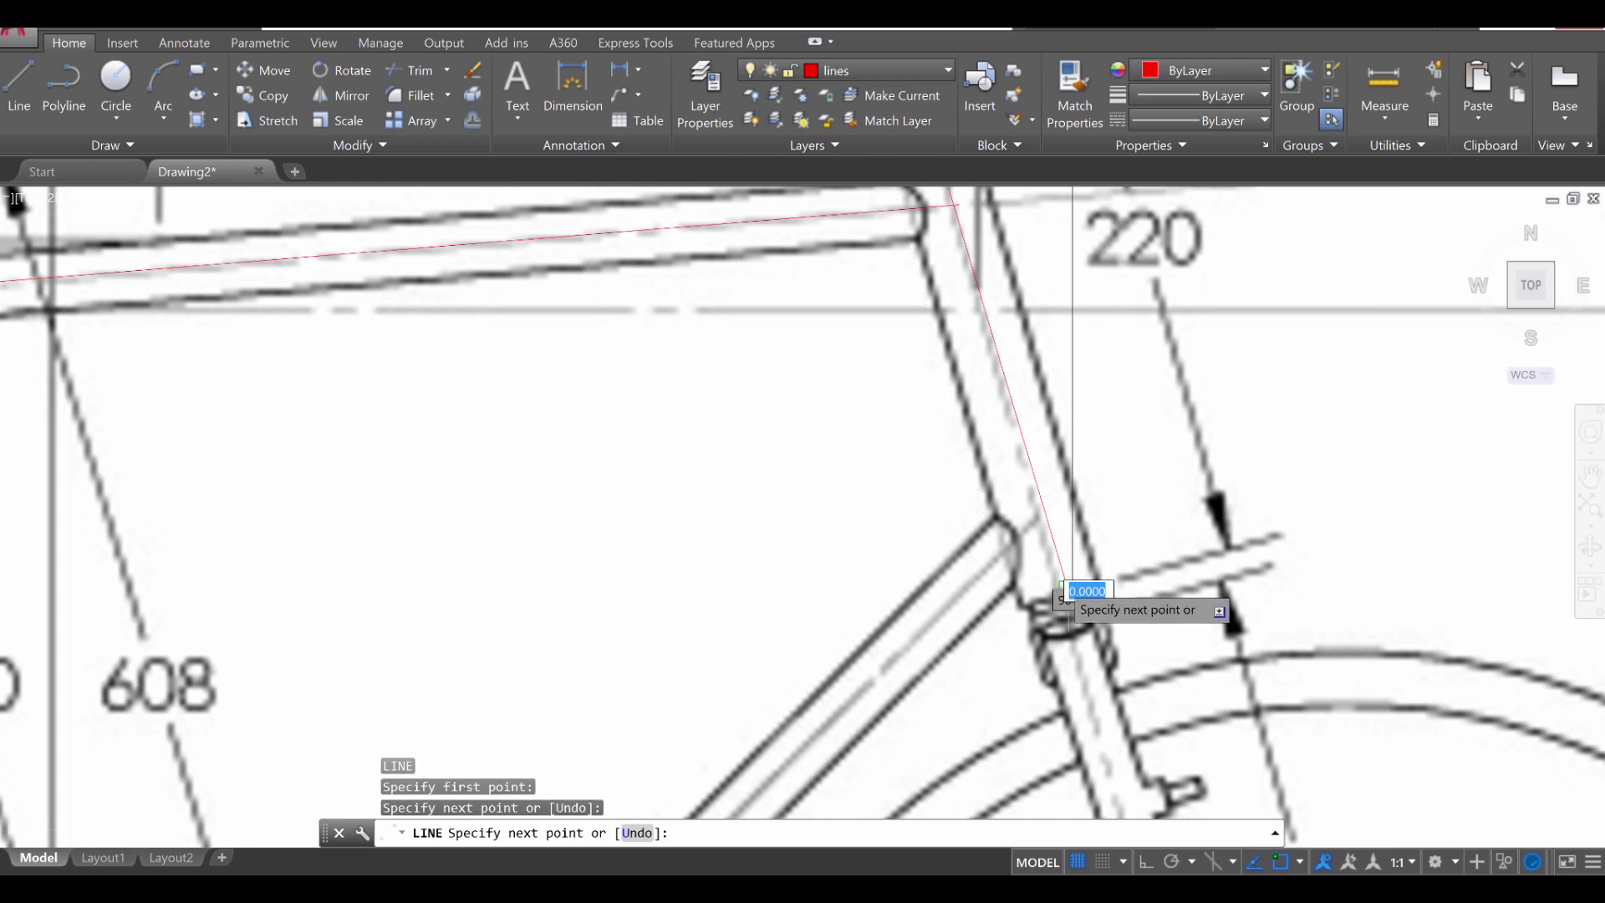
pyautogui.scroll(-2, 1045, 585)
pyautogui.press('Escape')
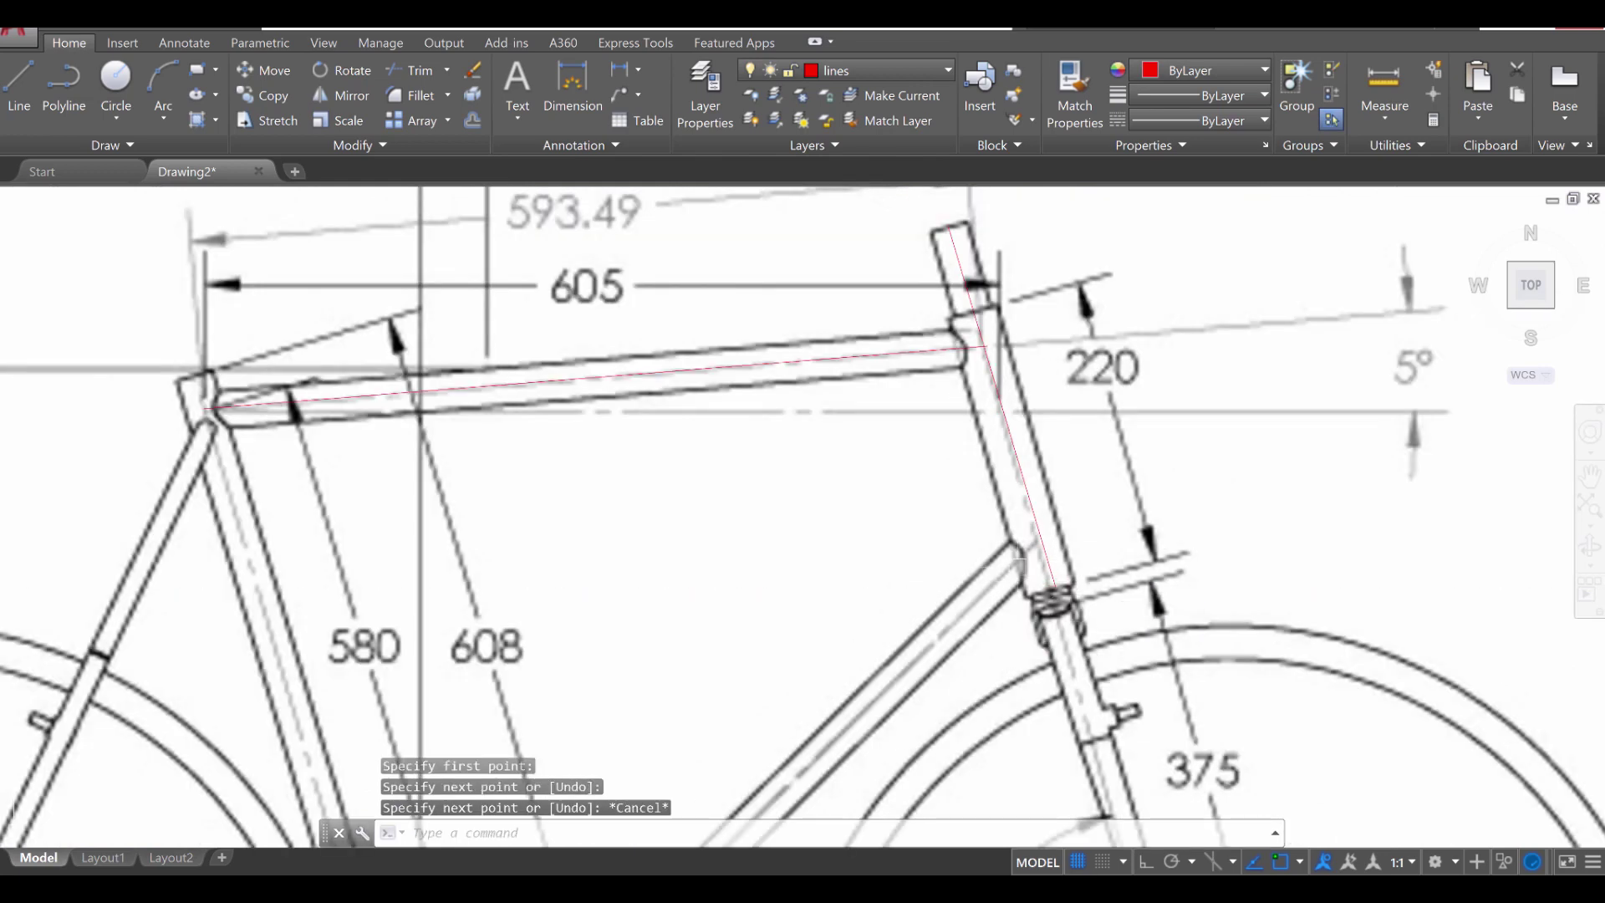
# Step: Trace the down tube's centre with a line about 4.75 units long from the head tube line to the bottom bracket
pyautogui.press('Return')
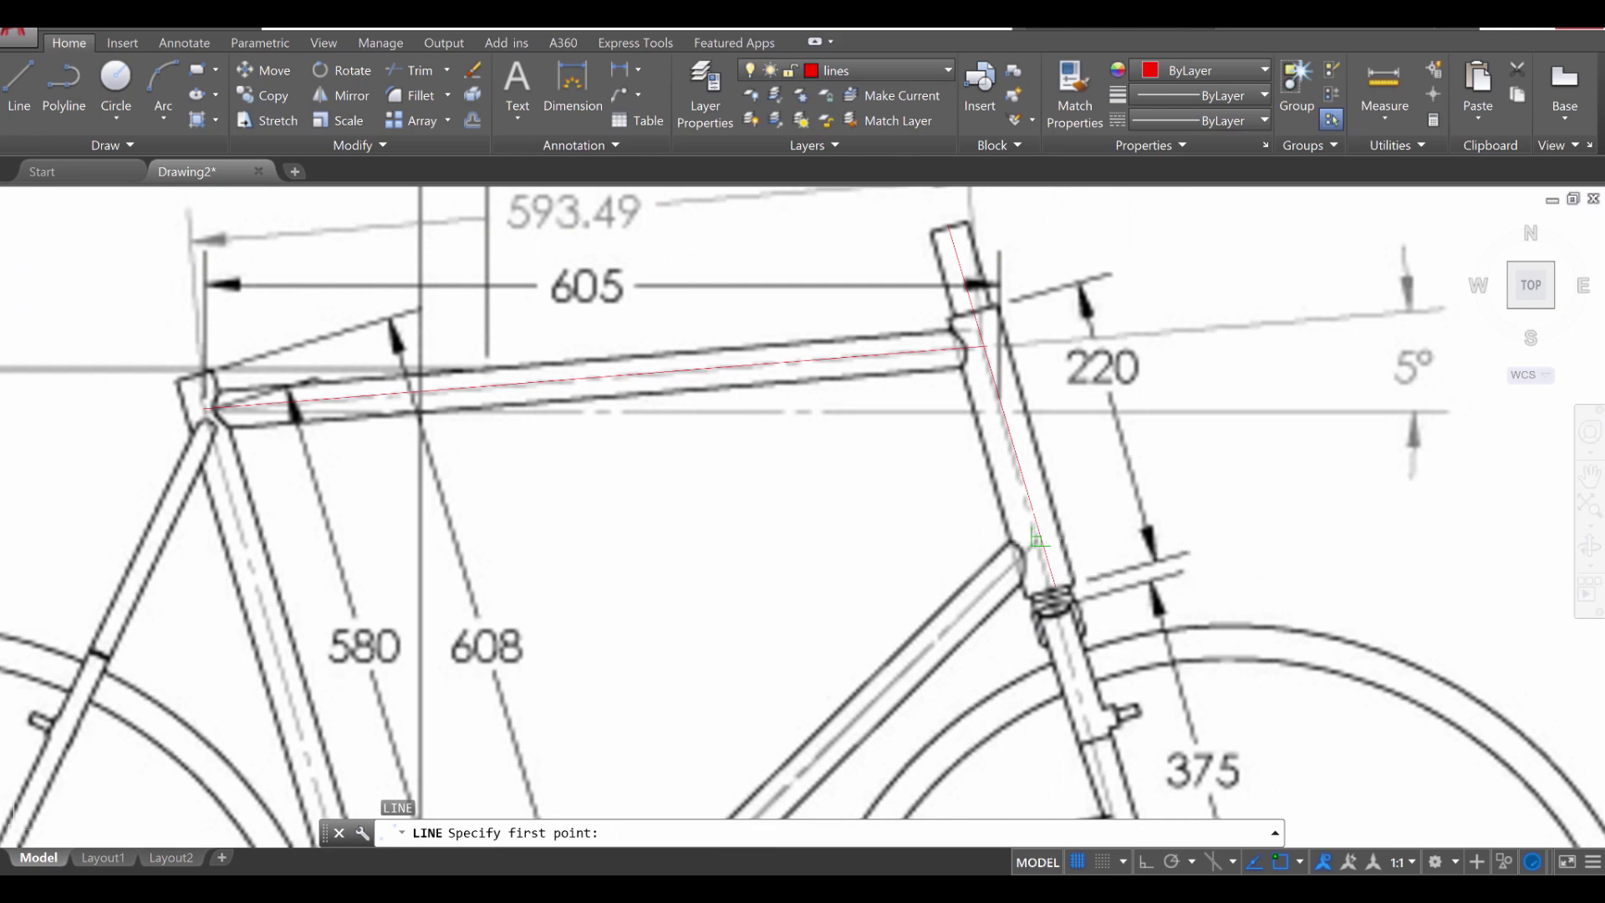
pyautogui.click(1036, 540)
pyautogui.moveTo(968, 617); pyautogui.dragTo(1053, 320, button='middle')
pyautogui.moveTo(767, 627); pyautogui.dragTo(796, 535, button='middle')
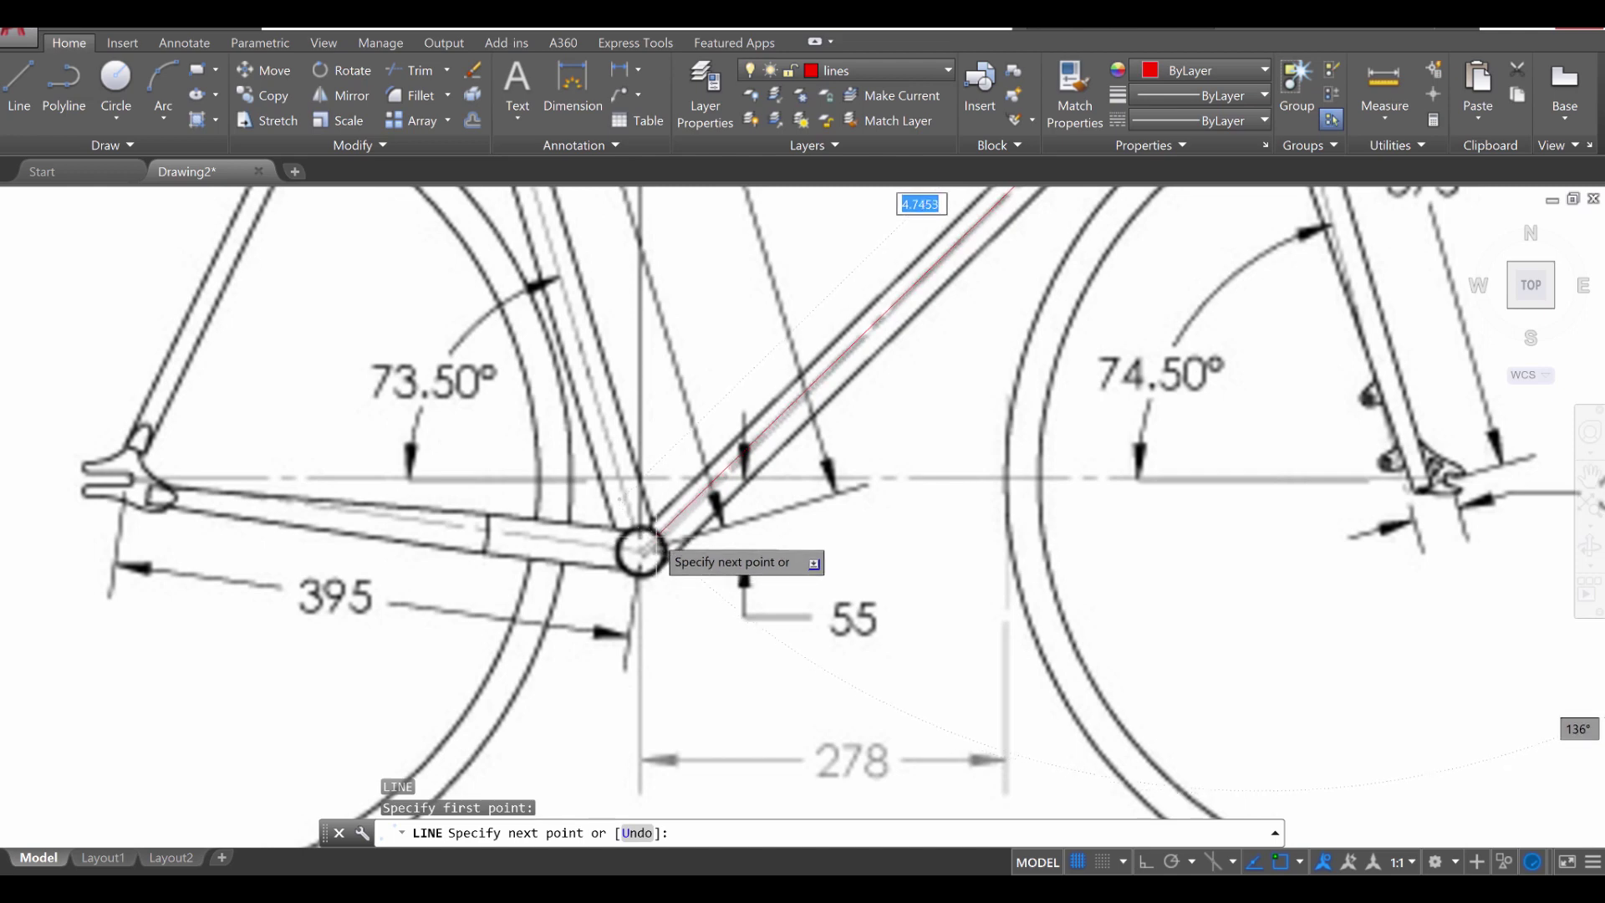
pyautogui.press('Escape')
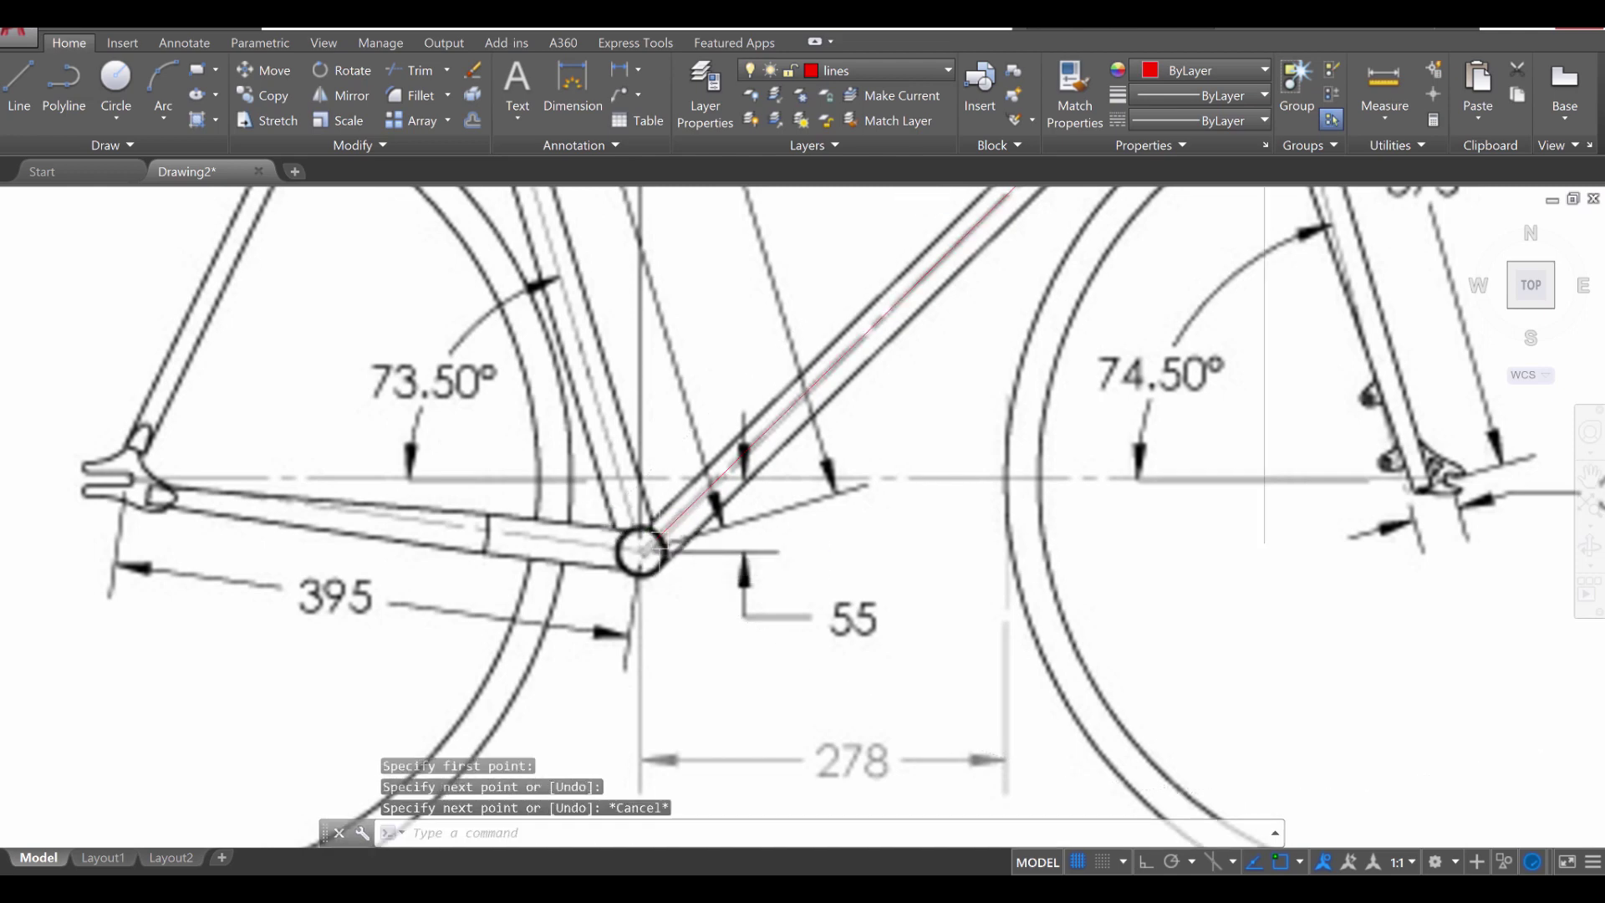
# Step: Trace the seat tube's centre from the bottom bracket to the top tube line, about 4.14 units, and extend it to the tube's upper end
pyautogui.moveTo(627, 491); pyautogui.dragTo(731, 579, button='middle')
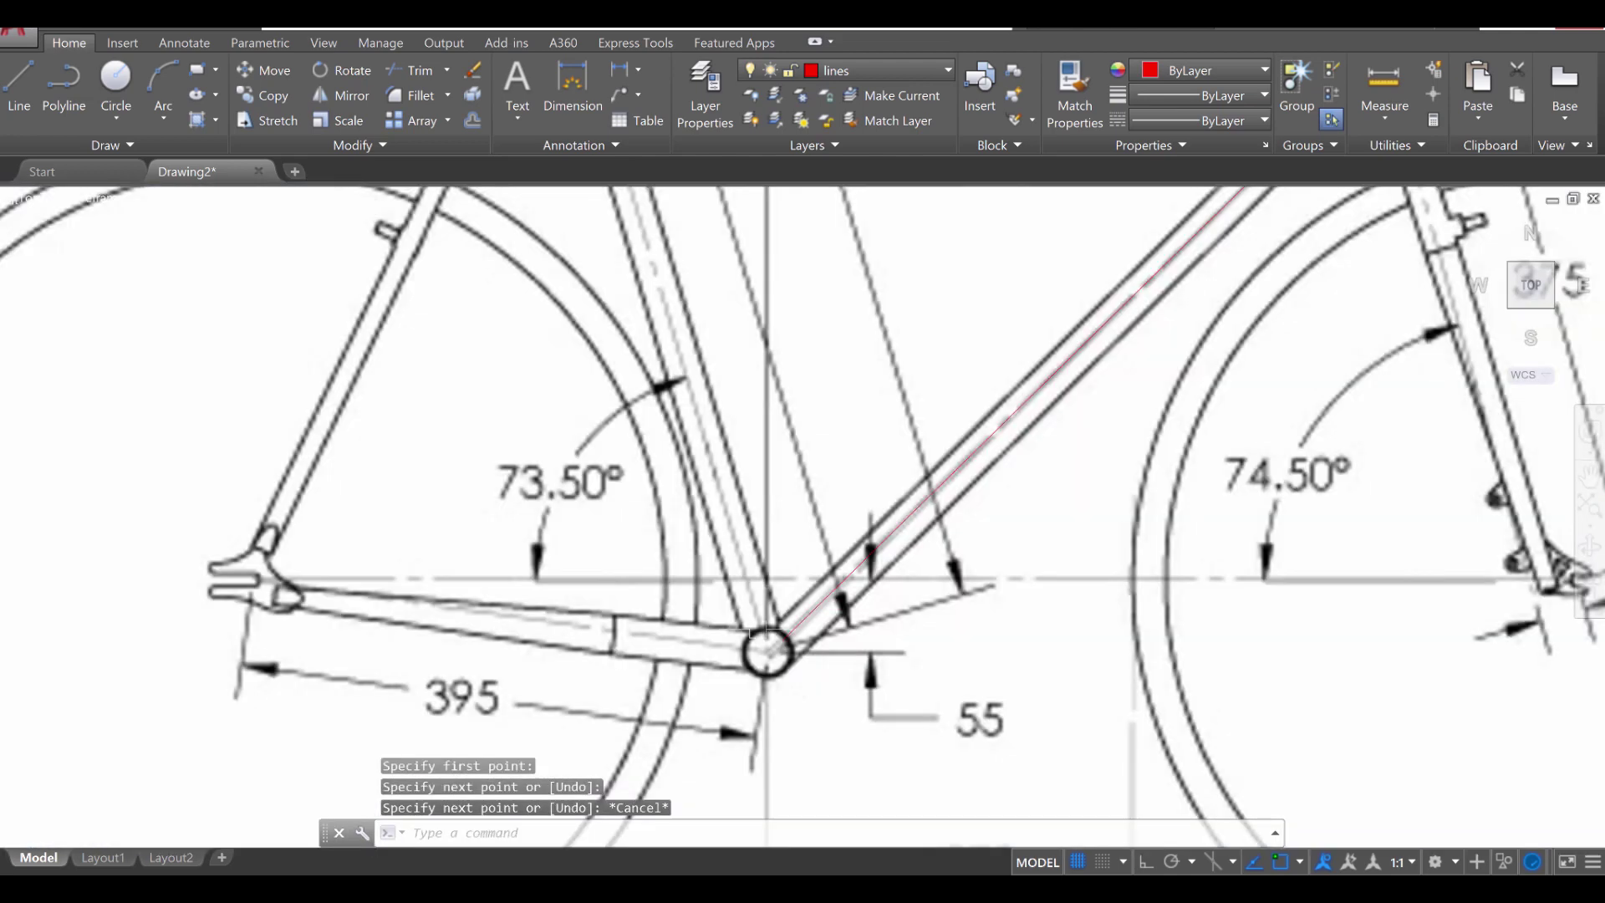
pyautogui.press('Return')
pyautogui.click(756, 628)
pyautogui.moveTo(704, 422); pyautogui.dragTo(911, 728, button='middle')
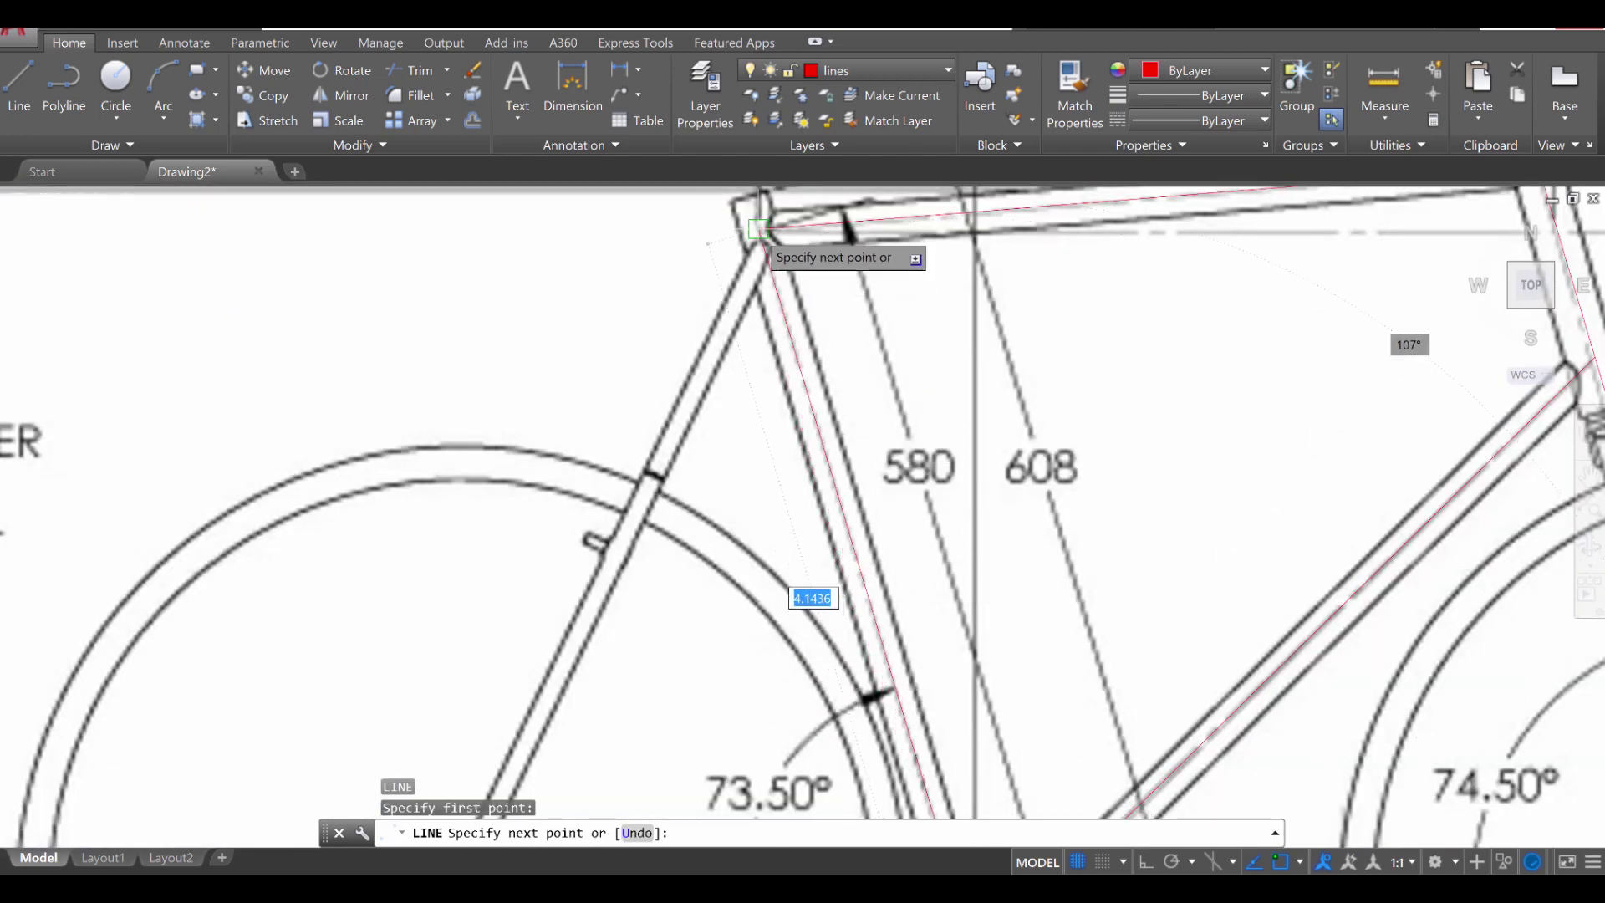
pyautogui.click(759, 228)
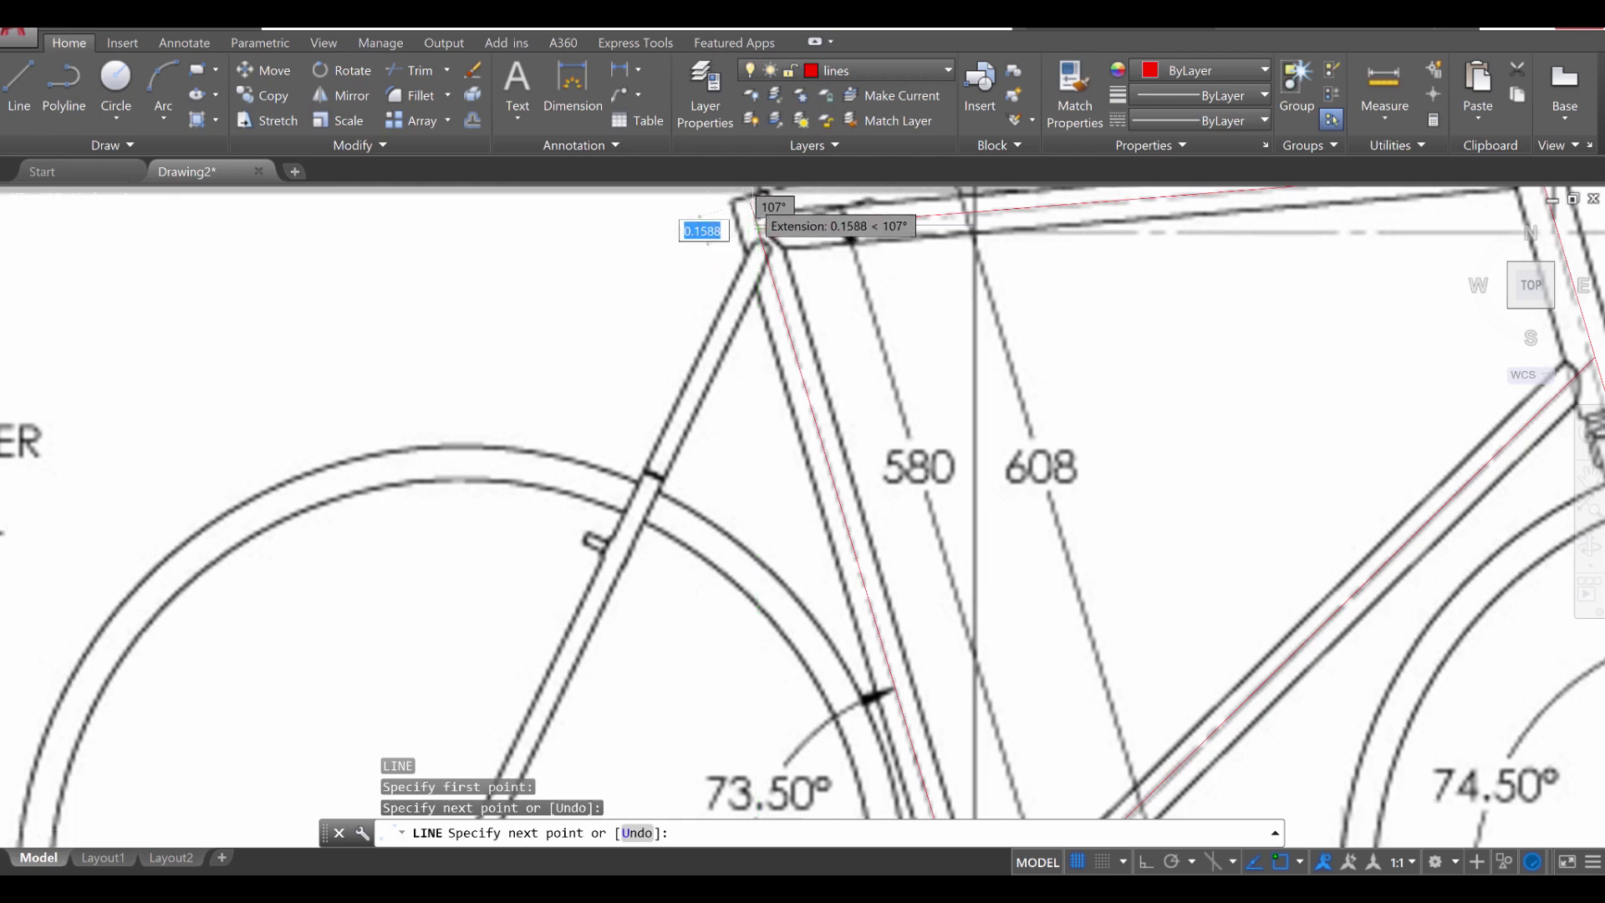
pyautogui.click(758, 202)
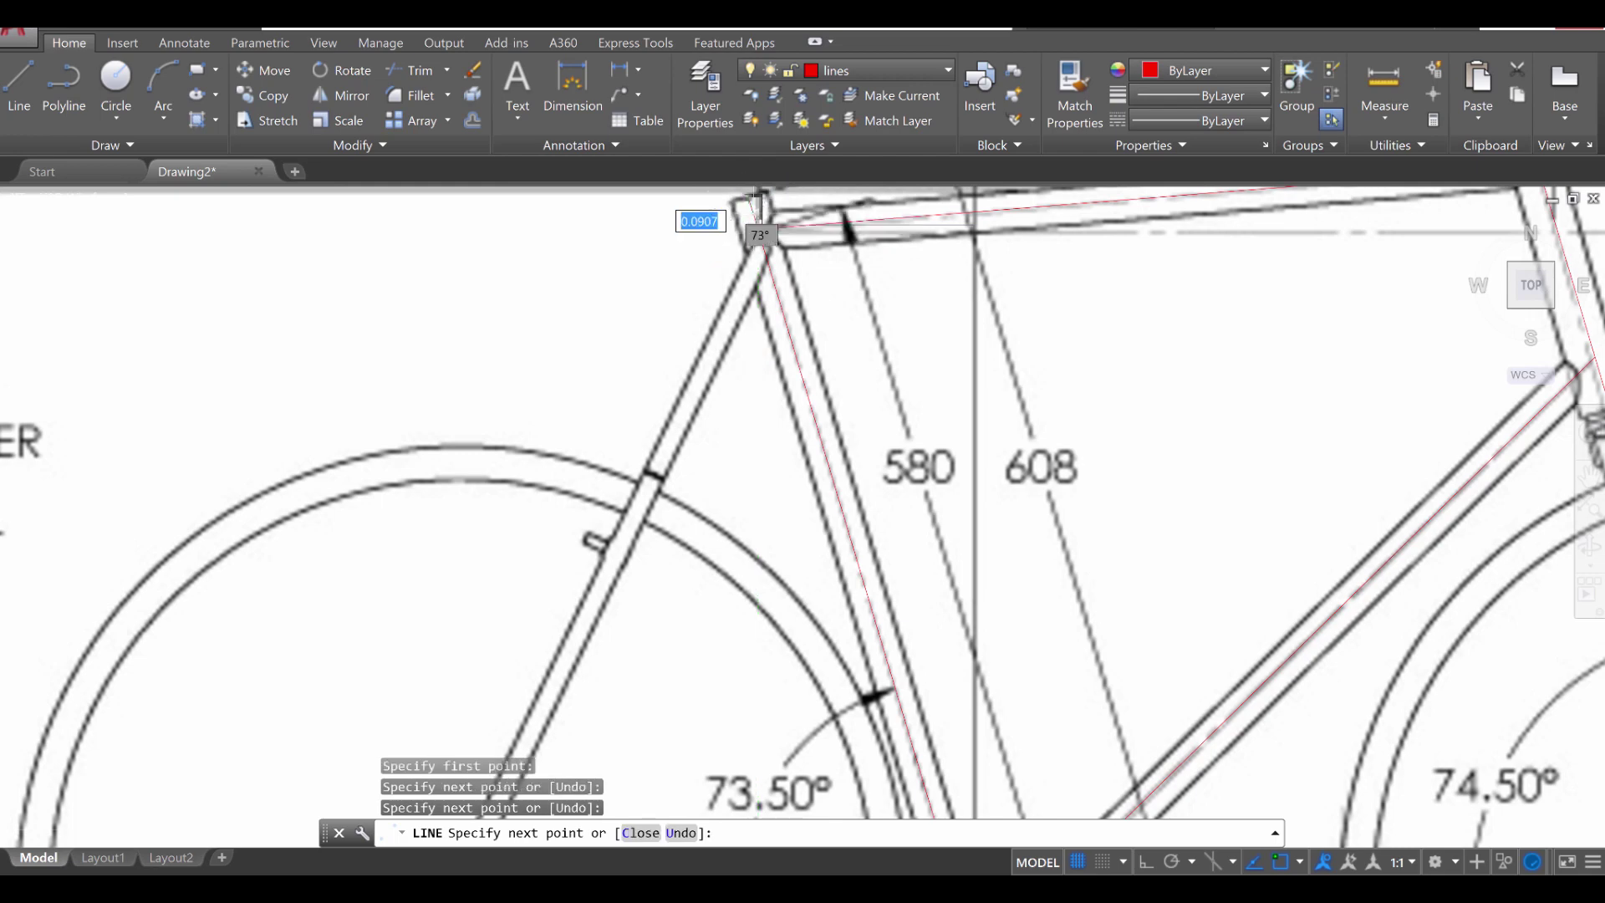
pyautogui.press('Escape')
# Step: Draw a line along the upper seat stay's centre, from the seat stay bridge to the seat tube line
pyautogui.moveTo(775, 360)
pyautogui.mouseDown(button='middle')
pyautogui.moveTo(862, 589)
pyautogui.moveTo(884, 515)
pyautogui.mouseUp(button='middle')
pyautogui.press('Return')
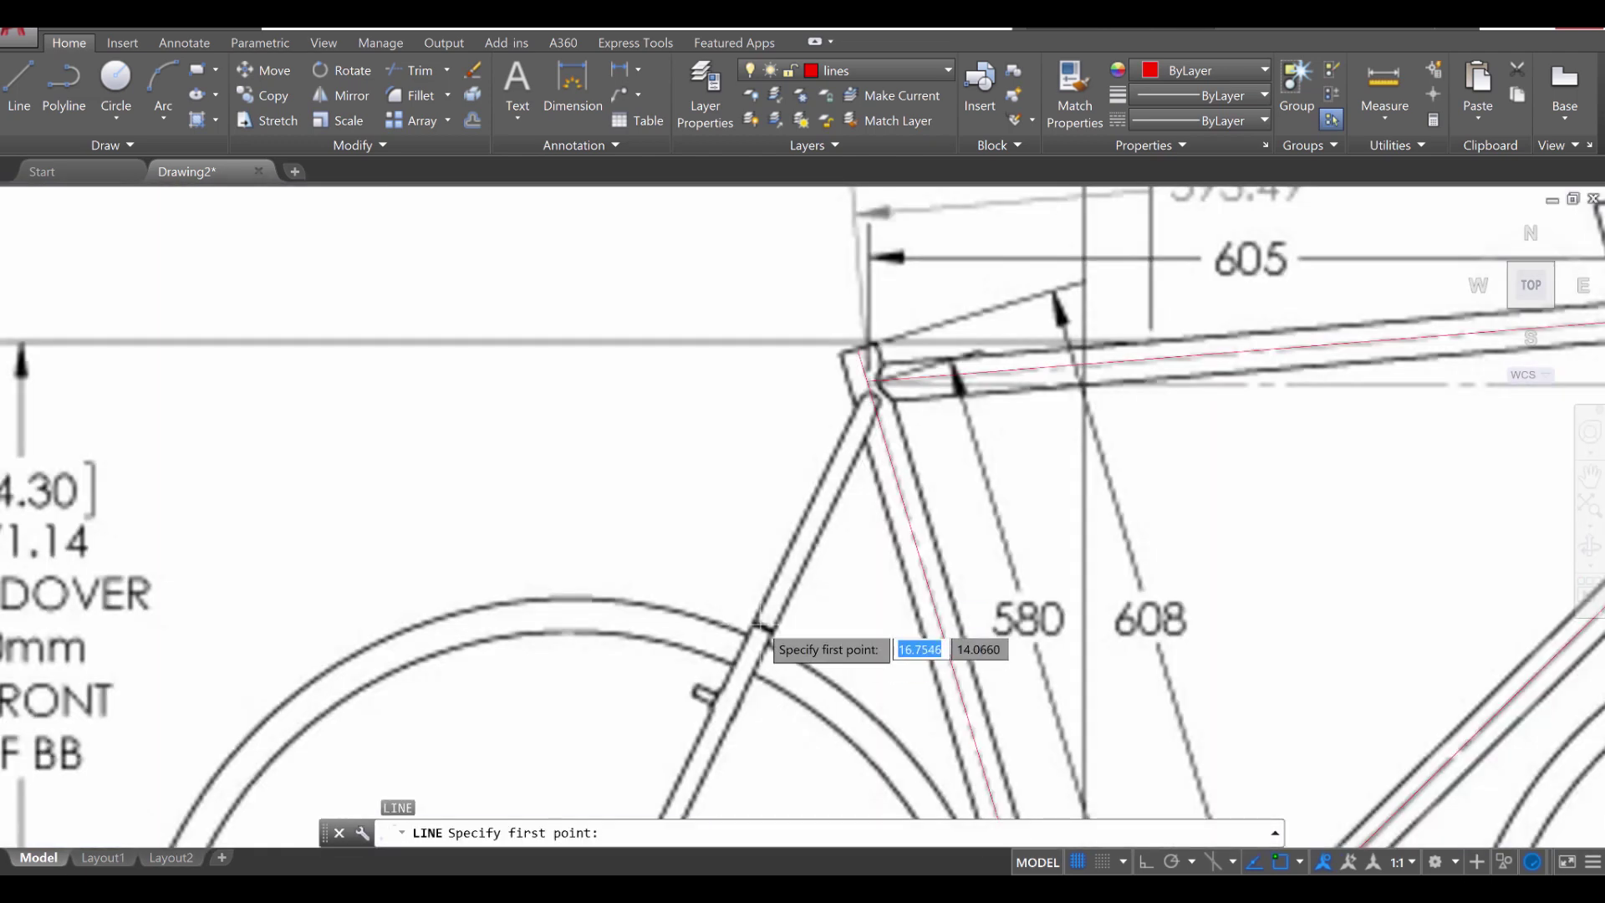
pyautogui.click(764, 623)
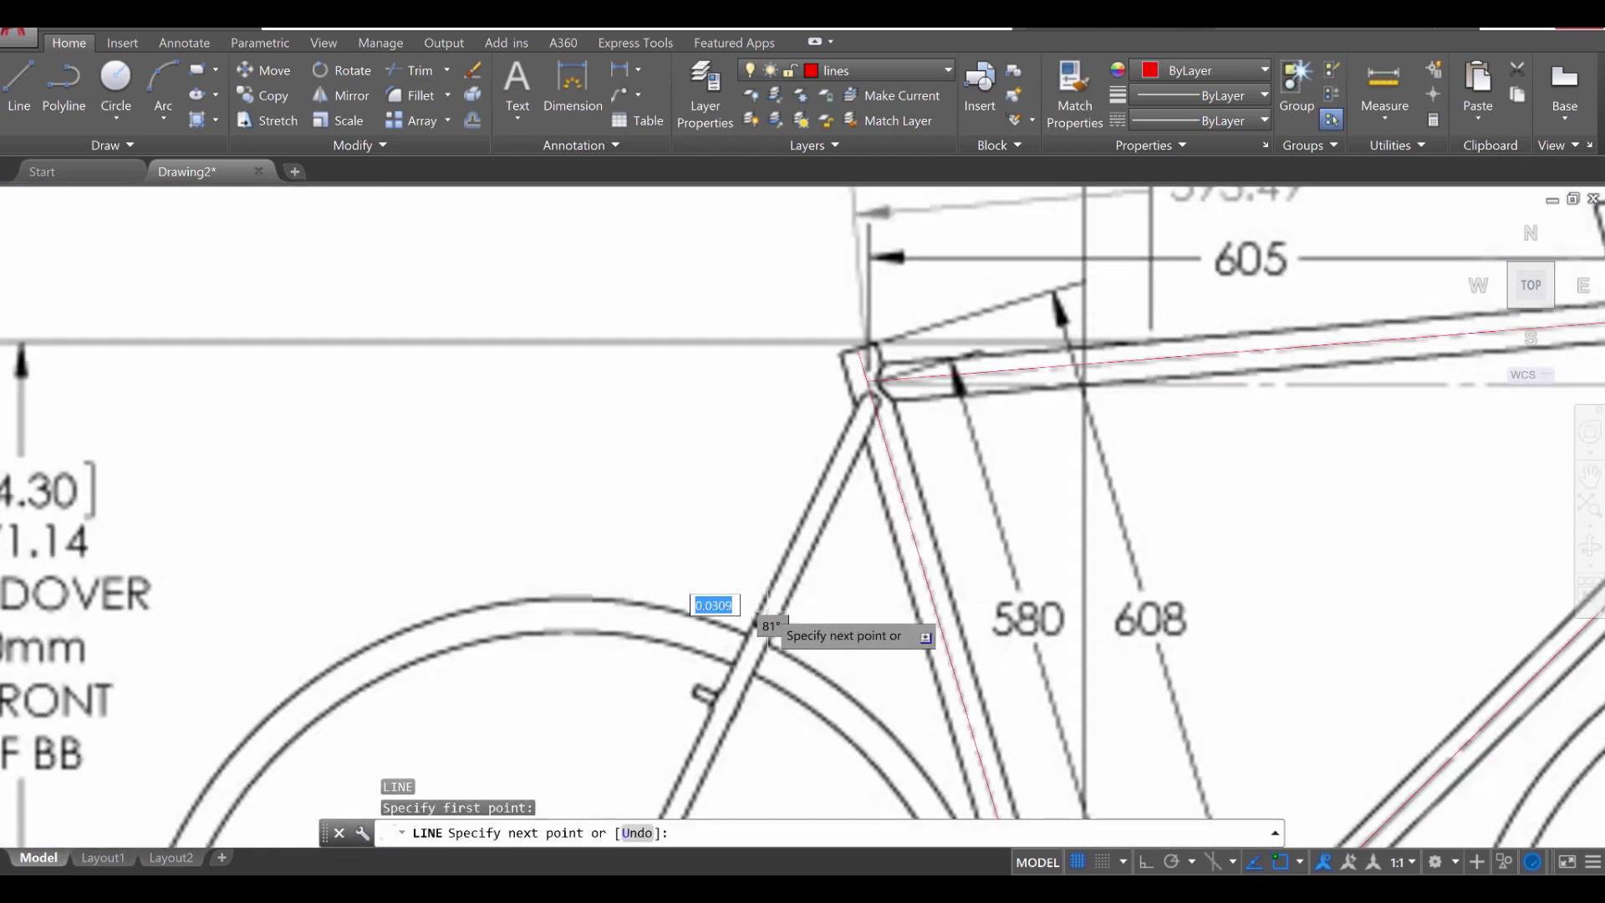
pyautogui.click(871, 390)
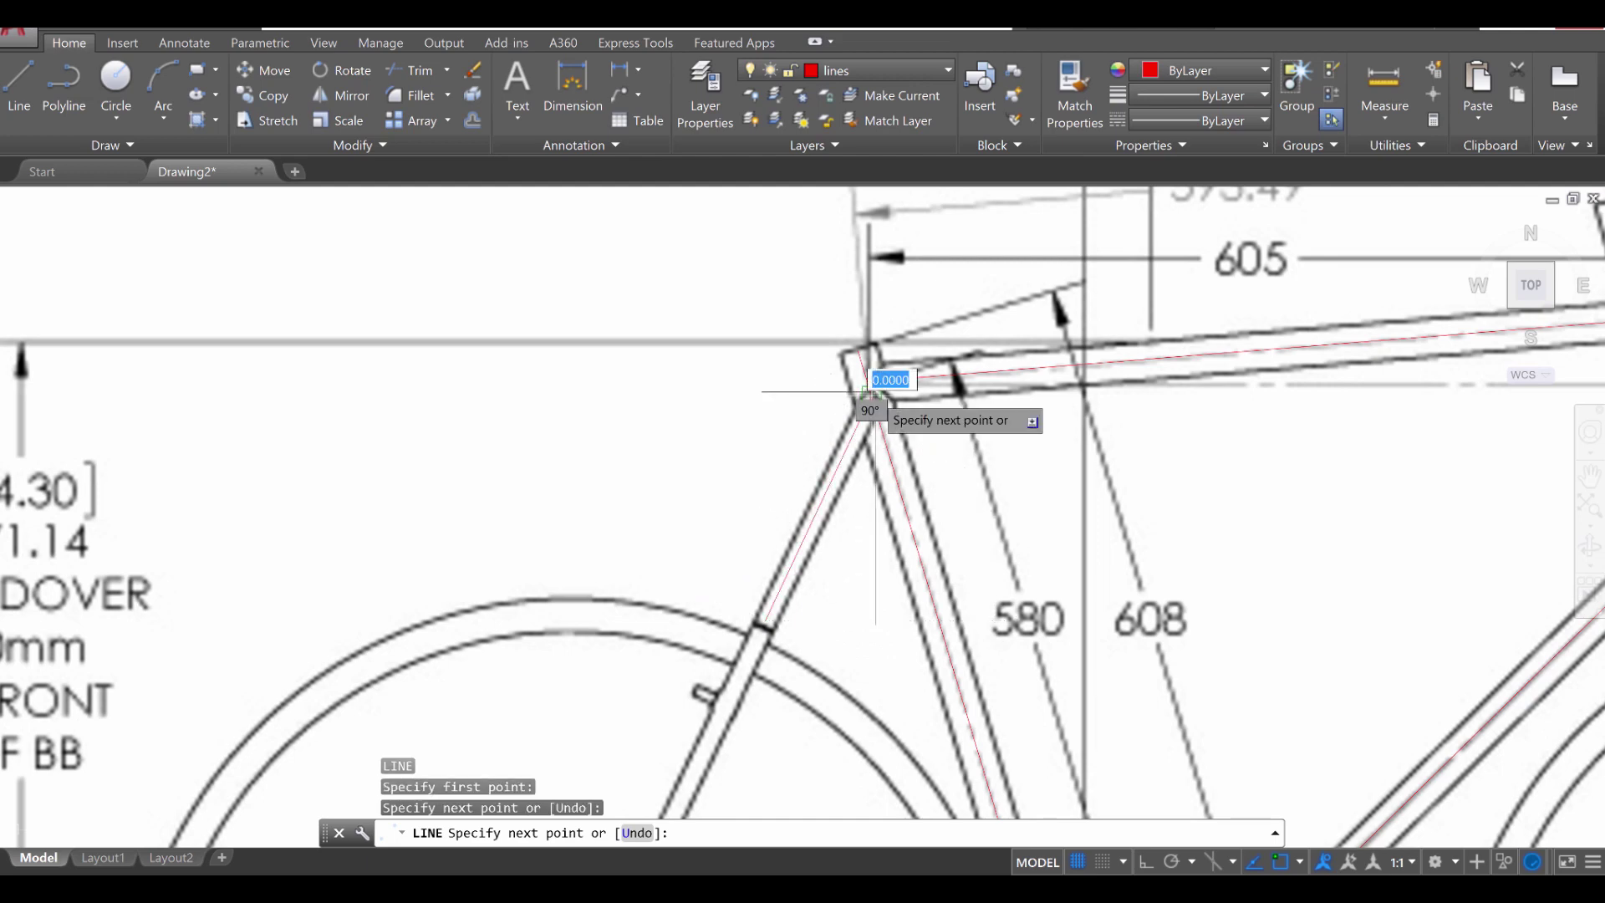
pyautogui.press('Escape')
pyautogui.scroll(-1, 1115, 606)
pyautogui.moveTo(1161, 693); pyautogui.dragTo(1058, 394, button='middle')
pyautogui.scroll(1, 1035, 665)
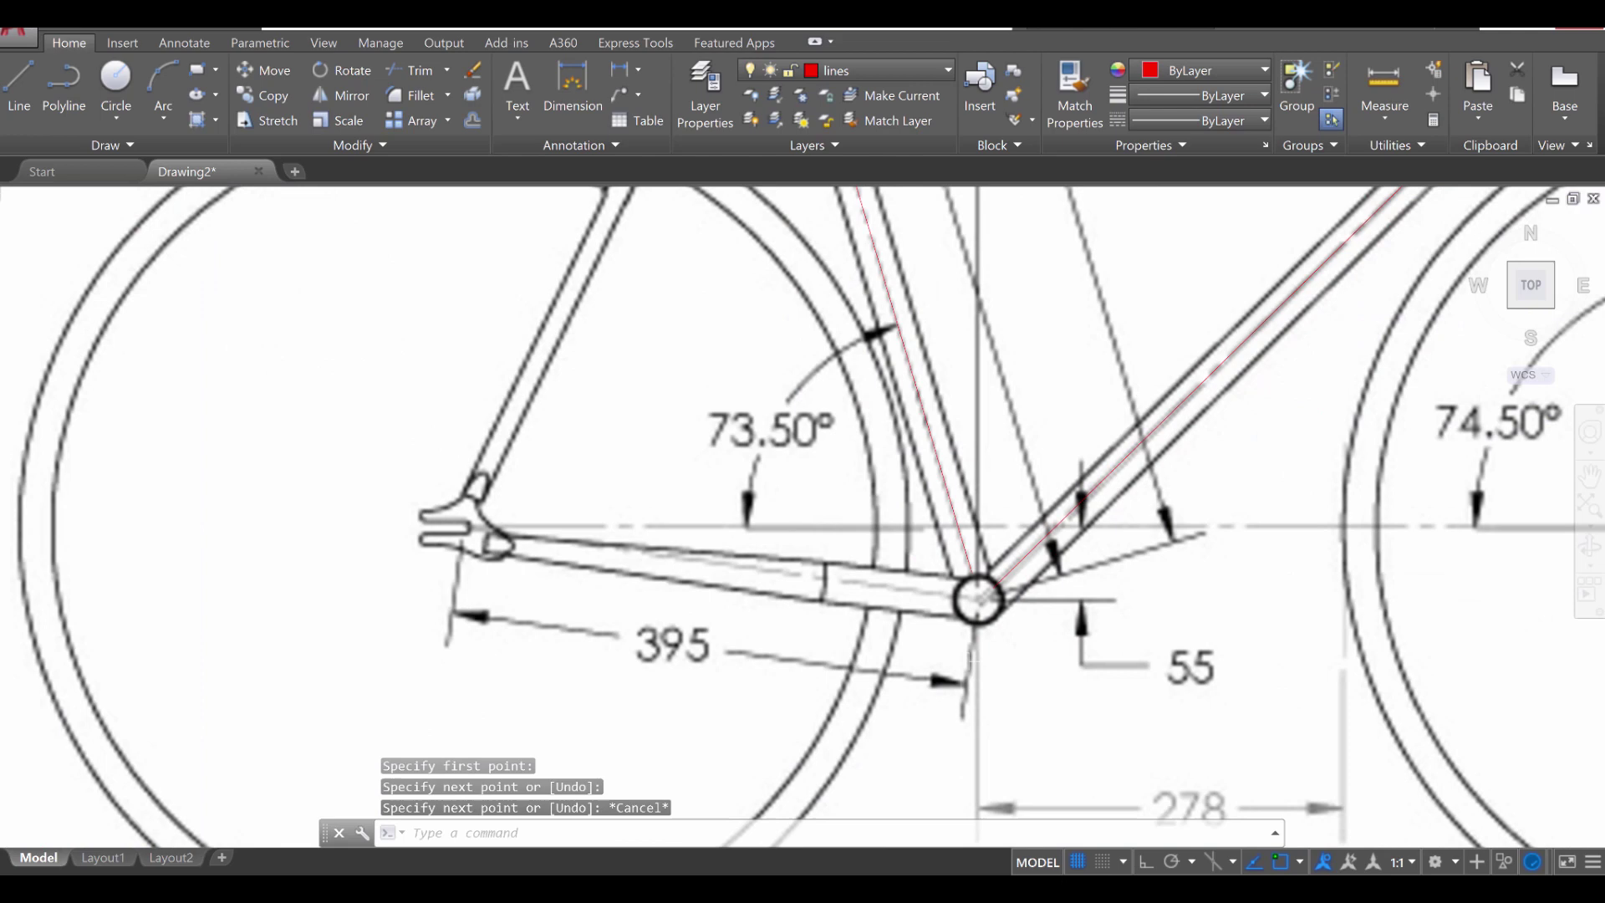
pyautogui.scroll(-2, 968, 661)
pyautogui.scroll(-2, 944, 734)
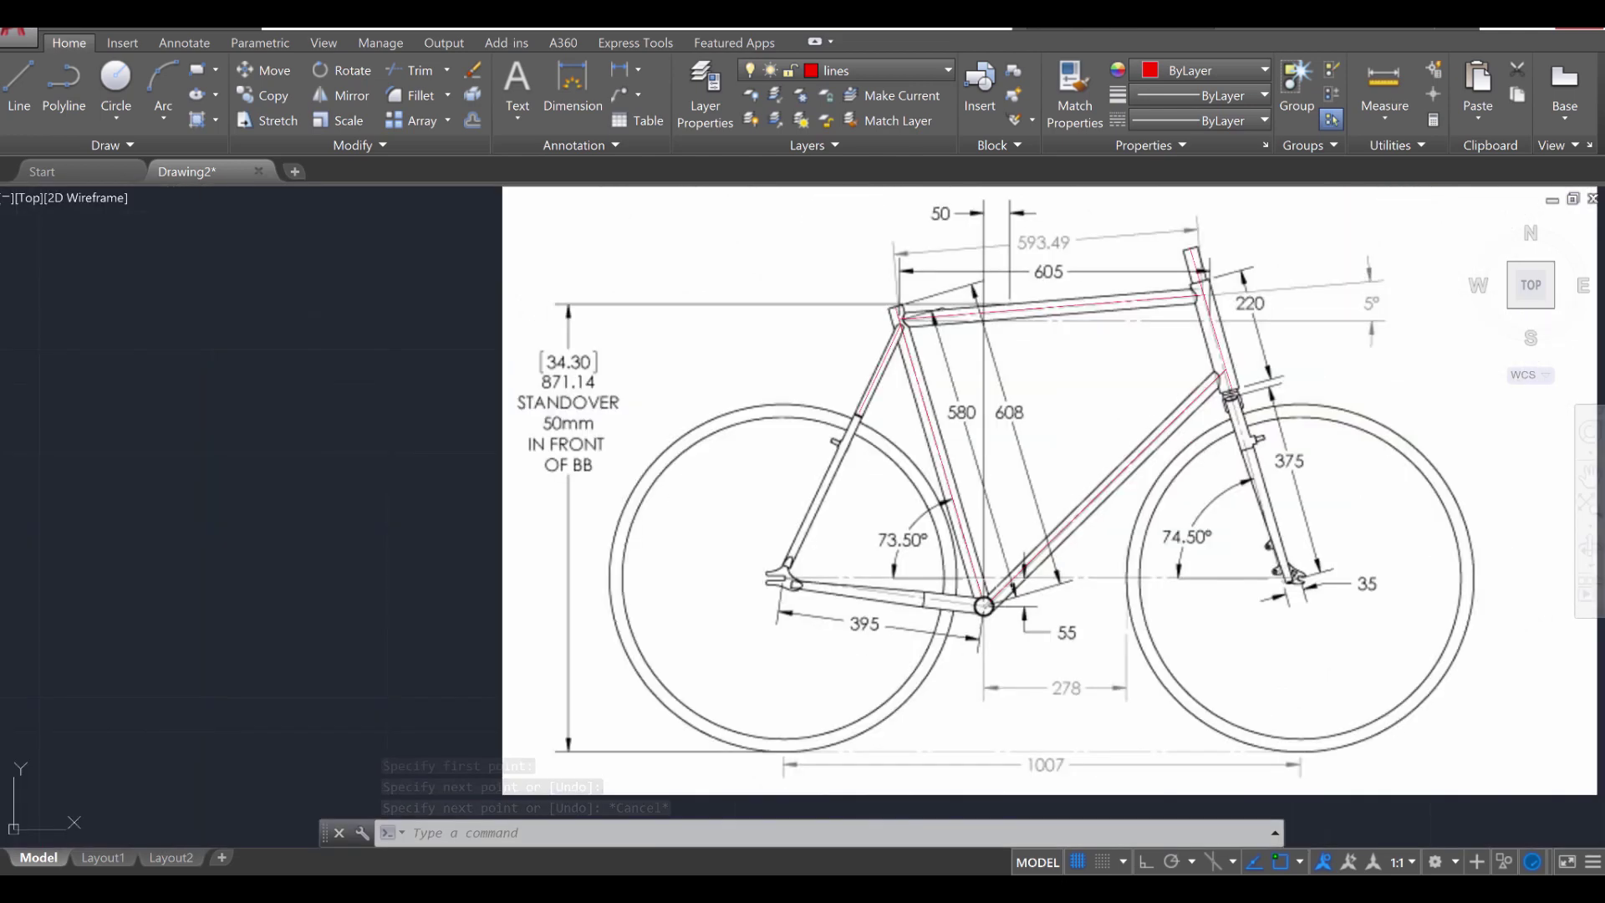
# Step: Orbit to a 3D view, turn ortho on and draw a 0.3 line perpendicular to the picture from the upper seat stay line's lower end
pyautogui.scroll(2, 1078, 438)
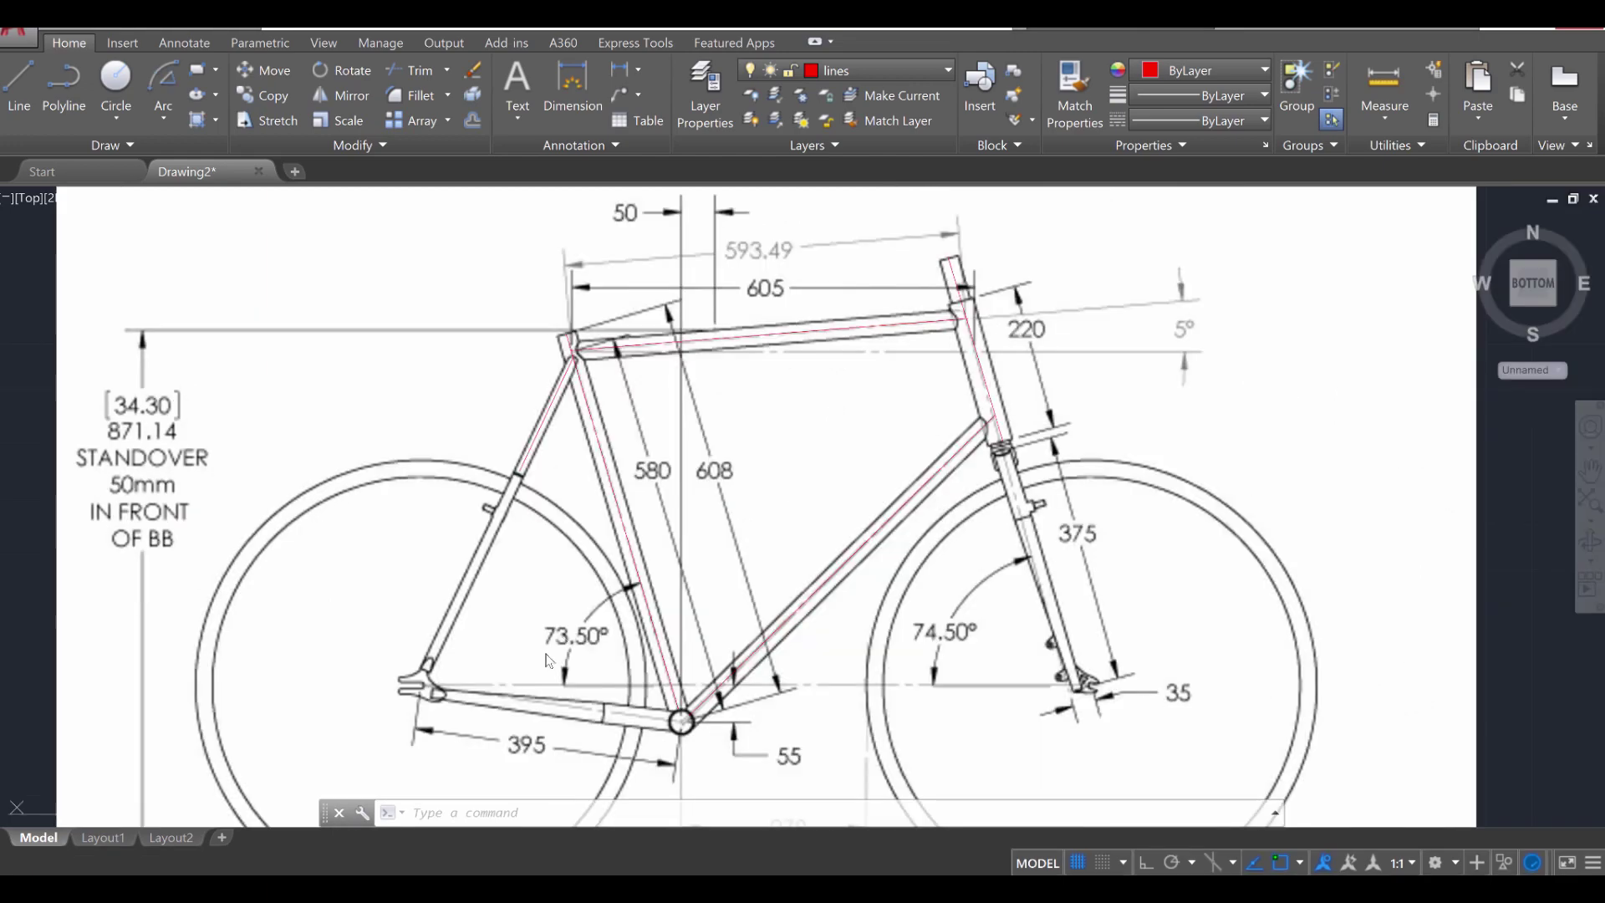
pyautogui.moveTo(824, 415)
pyautogui.keyDown('shift'); pyautogui.mouseDown(button='middle')
pyautogui.moveTo(736, 426)
pyautogui.moveTo(677, 464)
pyautogui.moveTo(616, 543)
pyautogui.mouseUp(button='middle'); pyautogui.keyUp('shift')
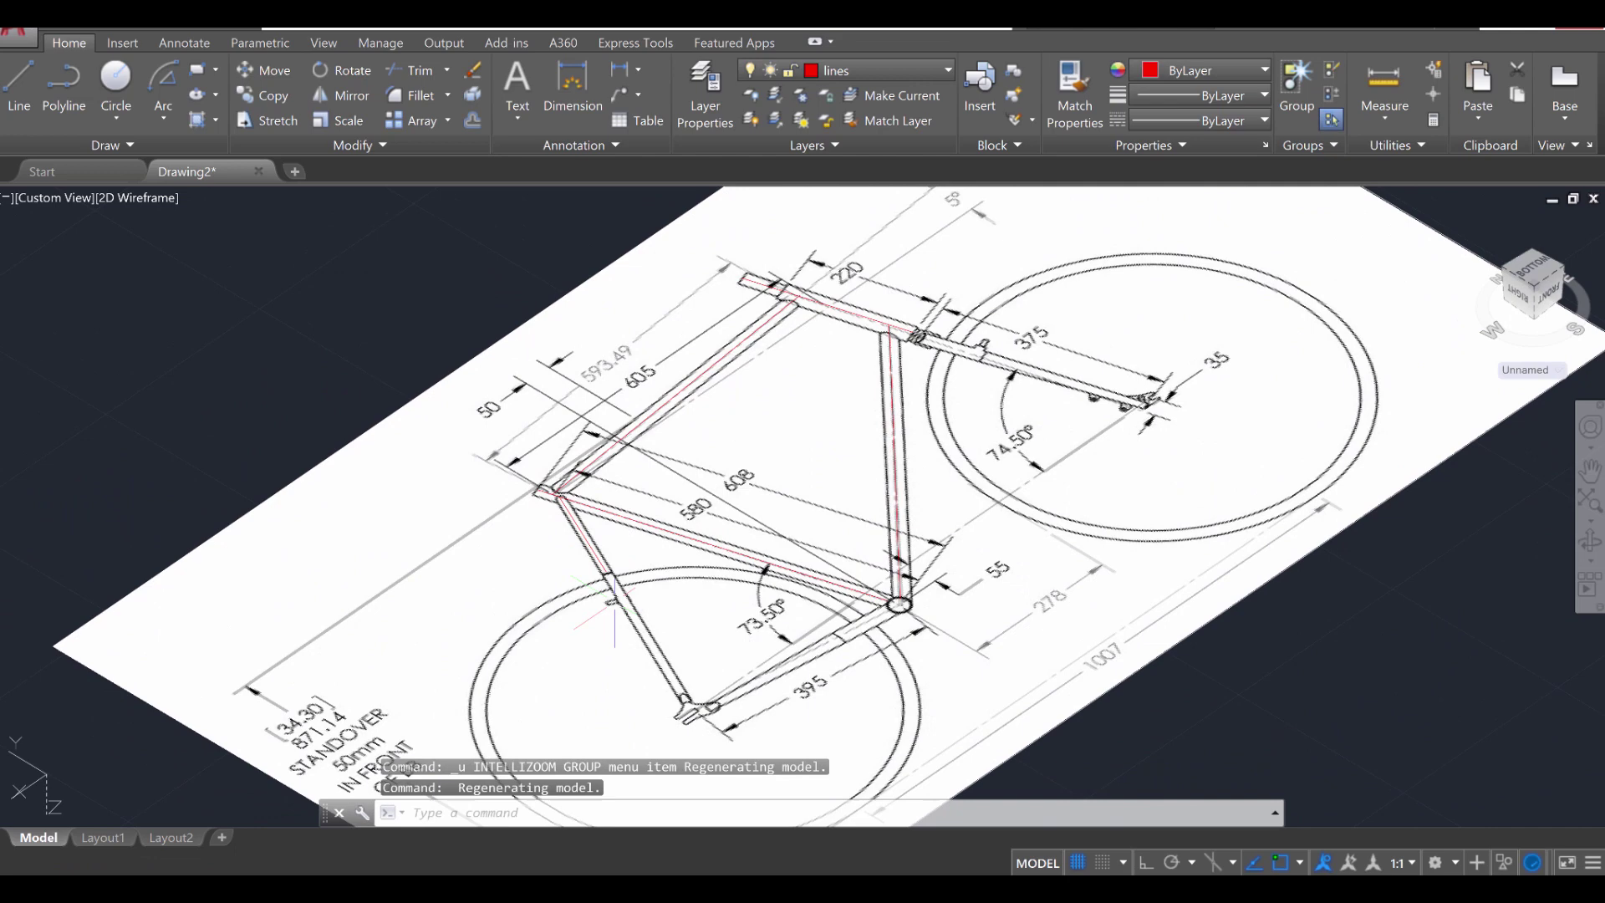
pyautogui.scroll(10, 615, 606)
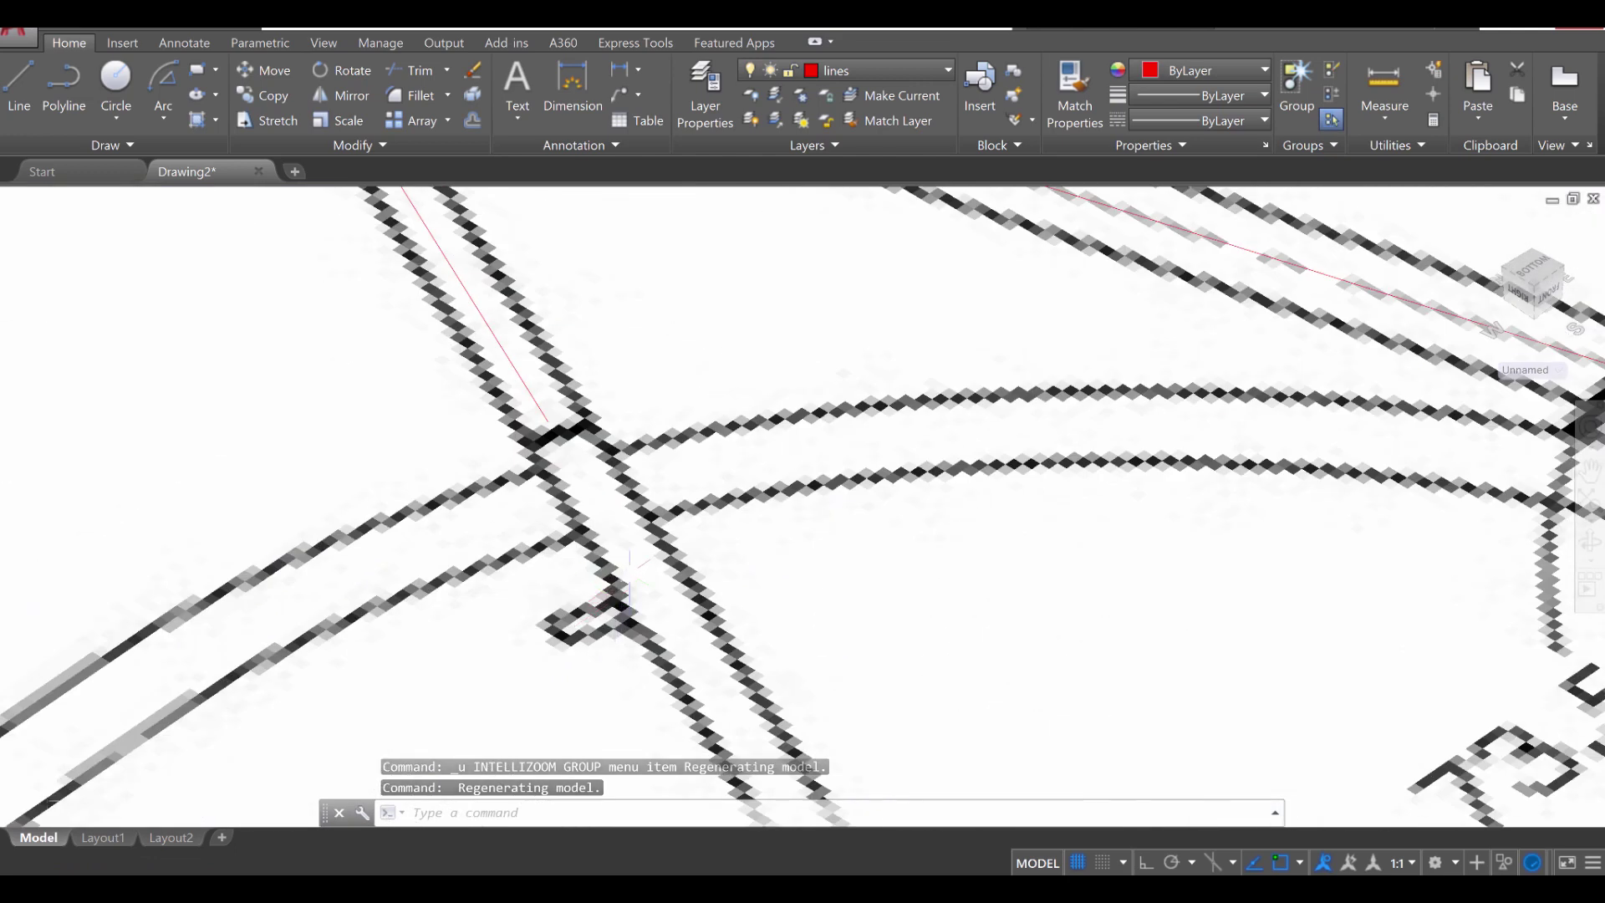
pyautogui.click(1141, 862)
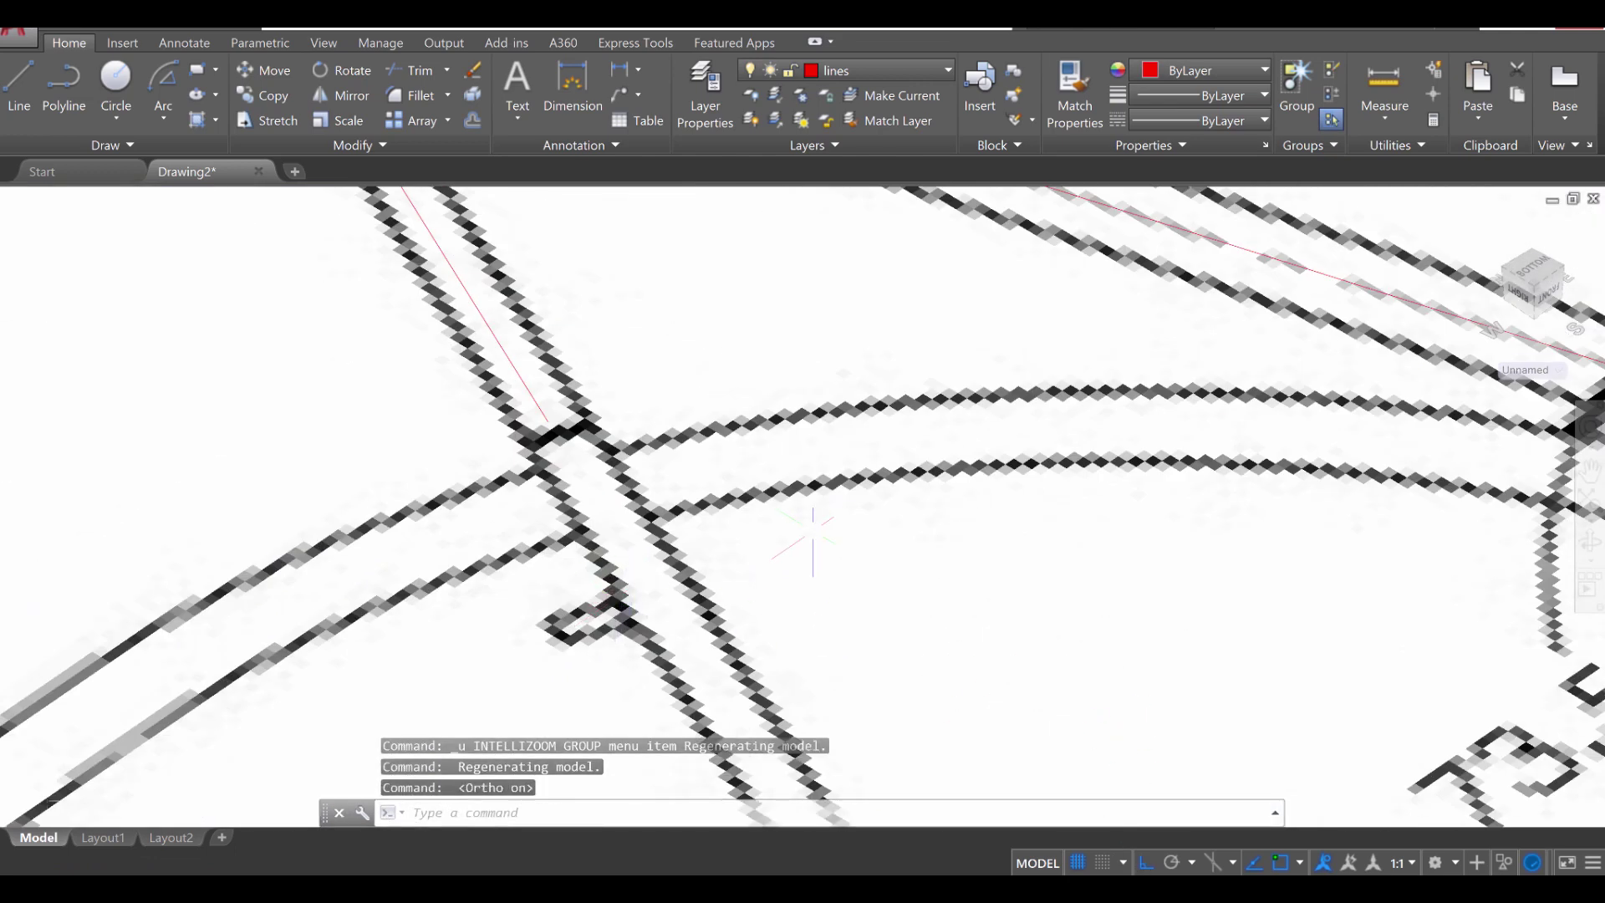
pyautogui.write('l')
pyautogui.press('Return')
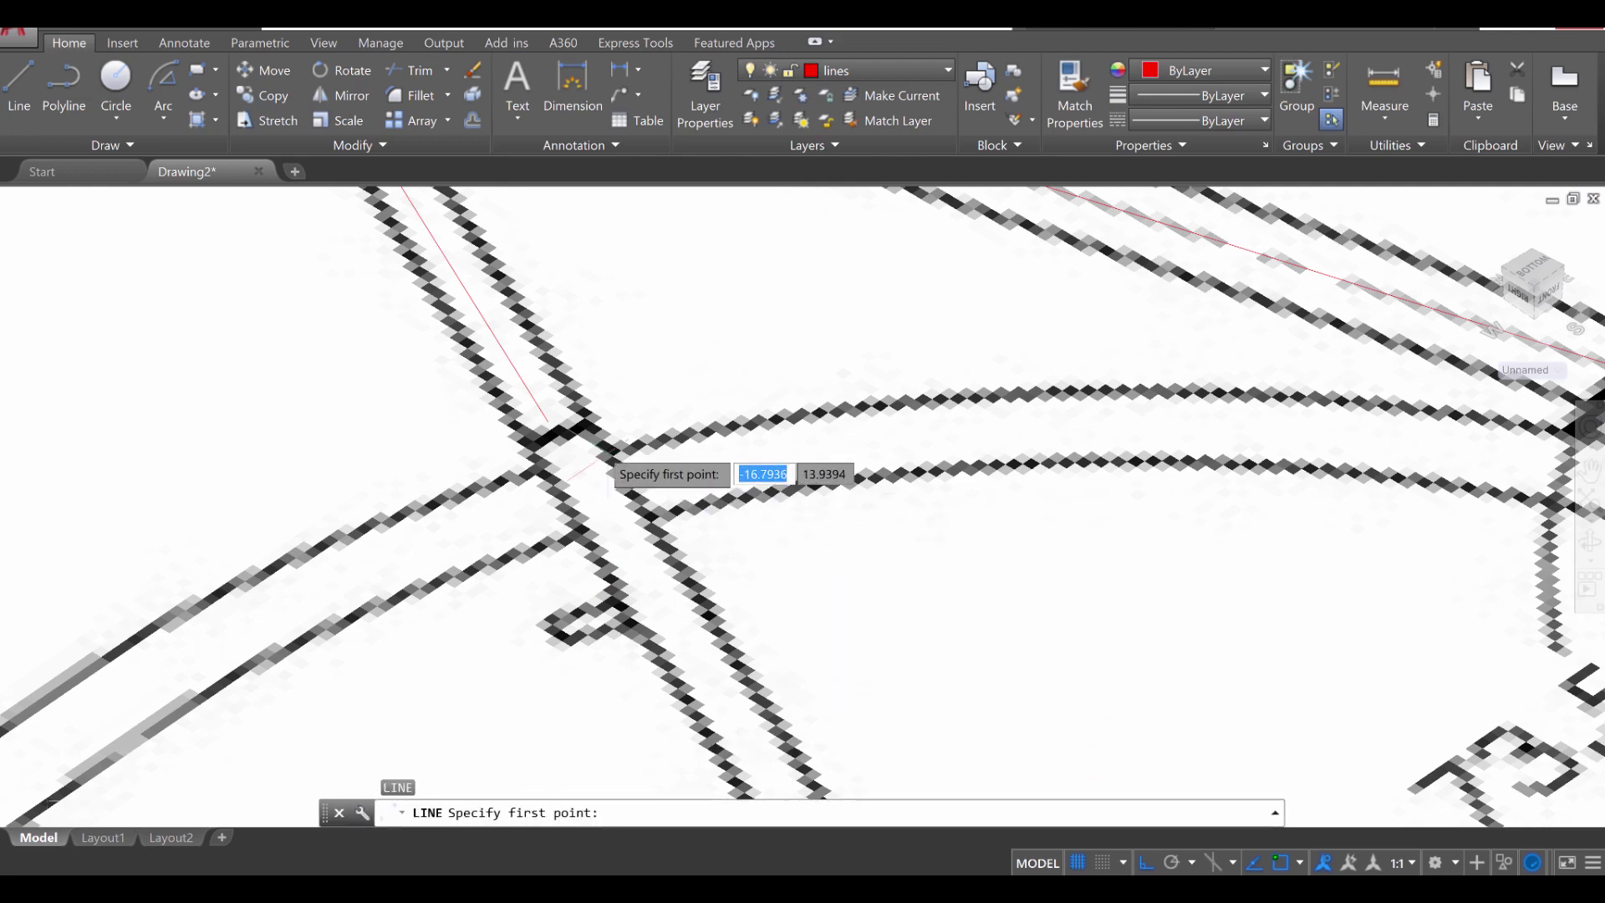
pyautogui.click(547, 424)
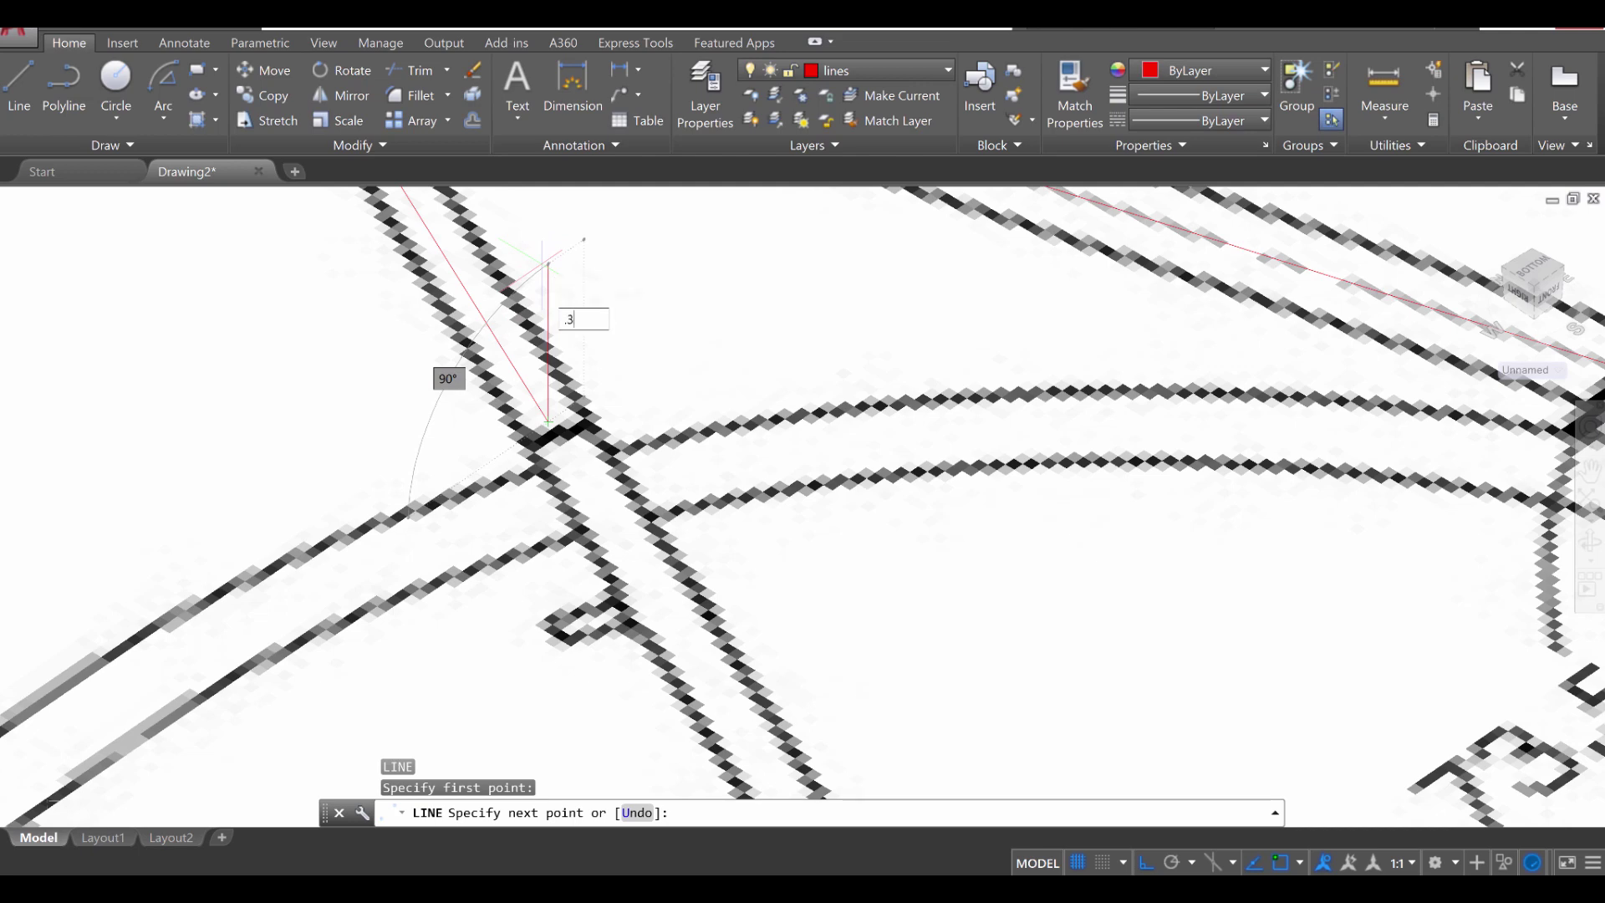
pyautogui.press('Return')
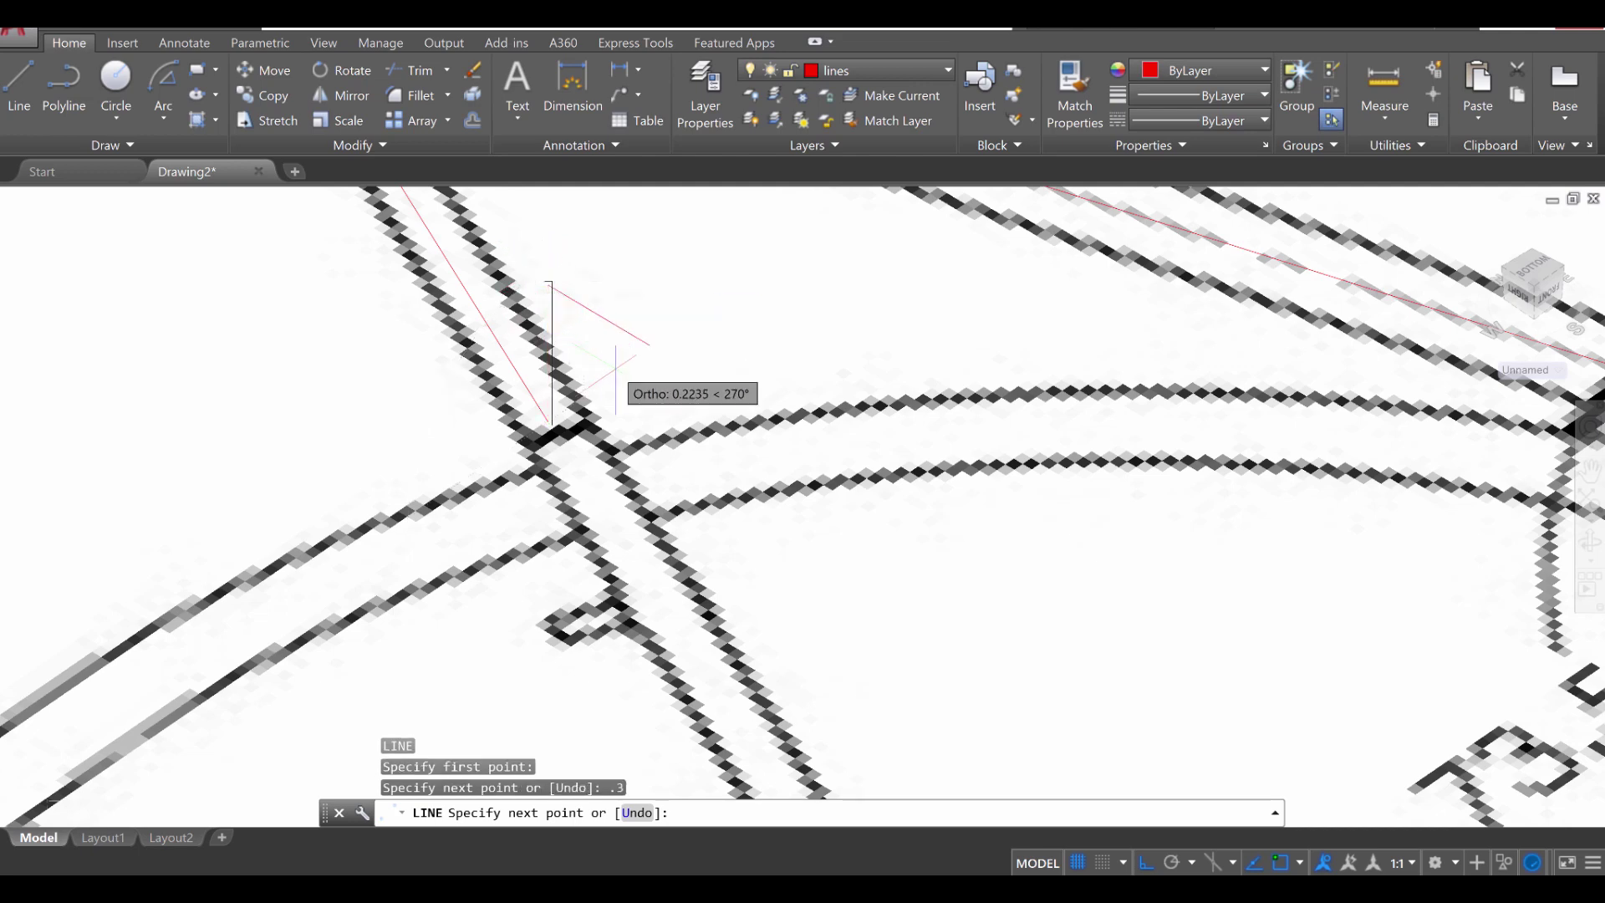
# Step: Continue the offset line with an orthogonal segment parallel to the picture towards the rear dropout, finish it and orbit to check it
pyautogui.moveTo(985, 596); pyautogui.dragTo(870, 299, button='middle')
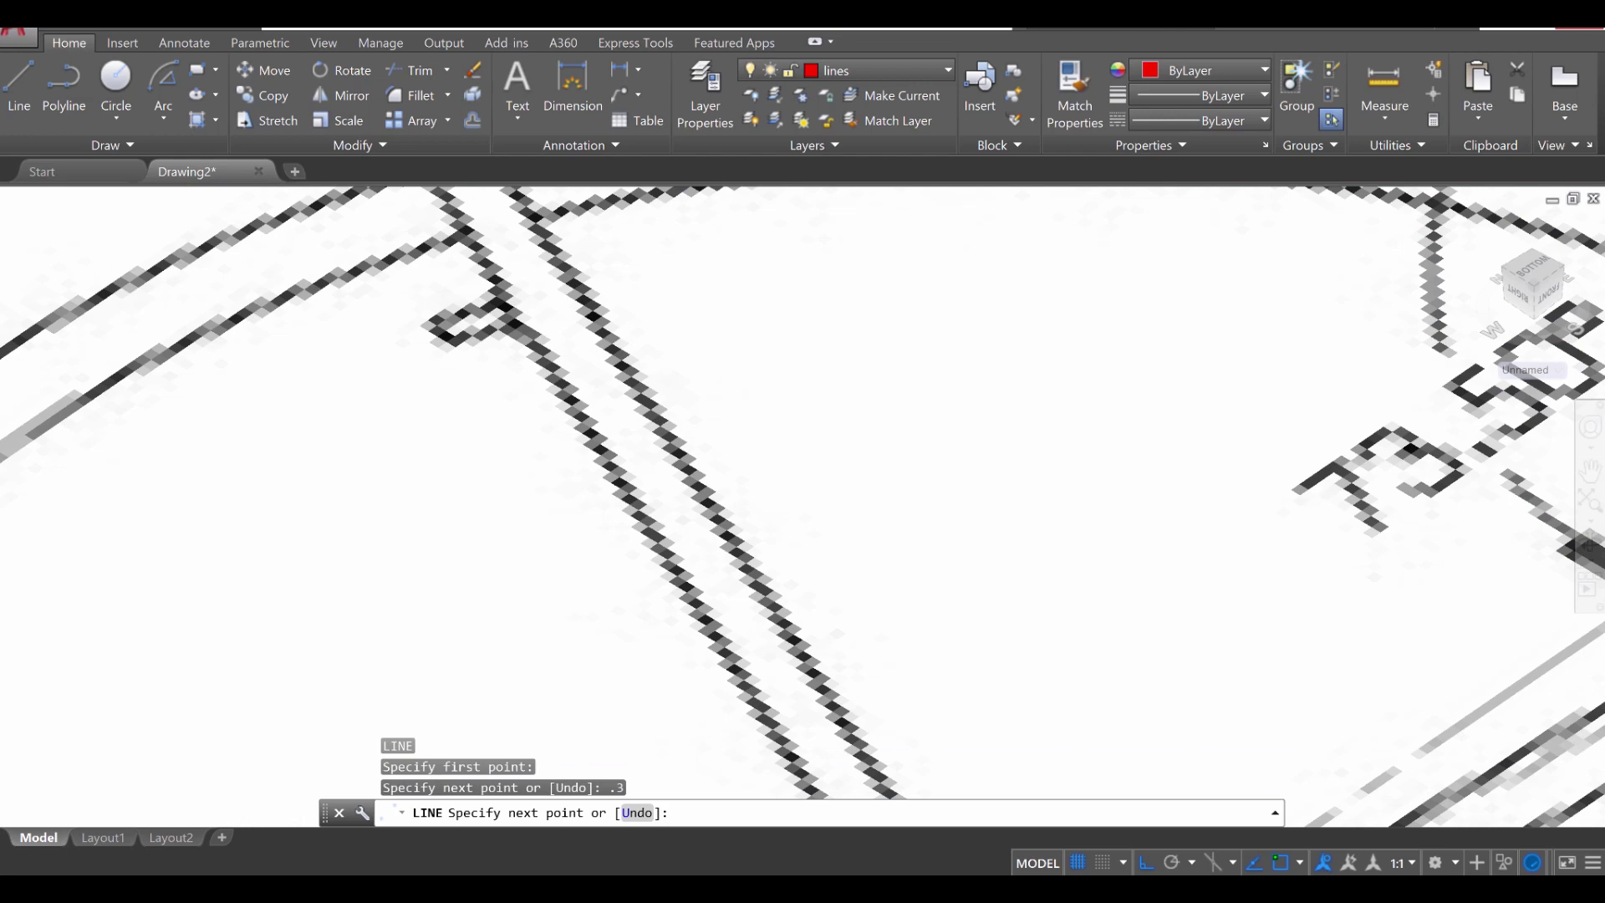
pyautogui.scroll(-8, 901, 489)
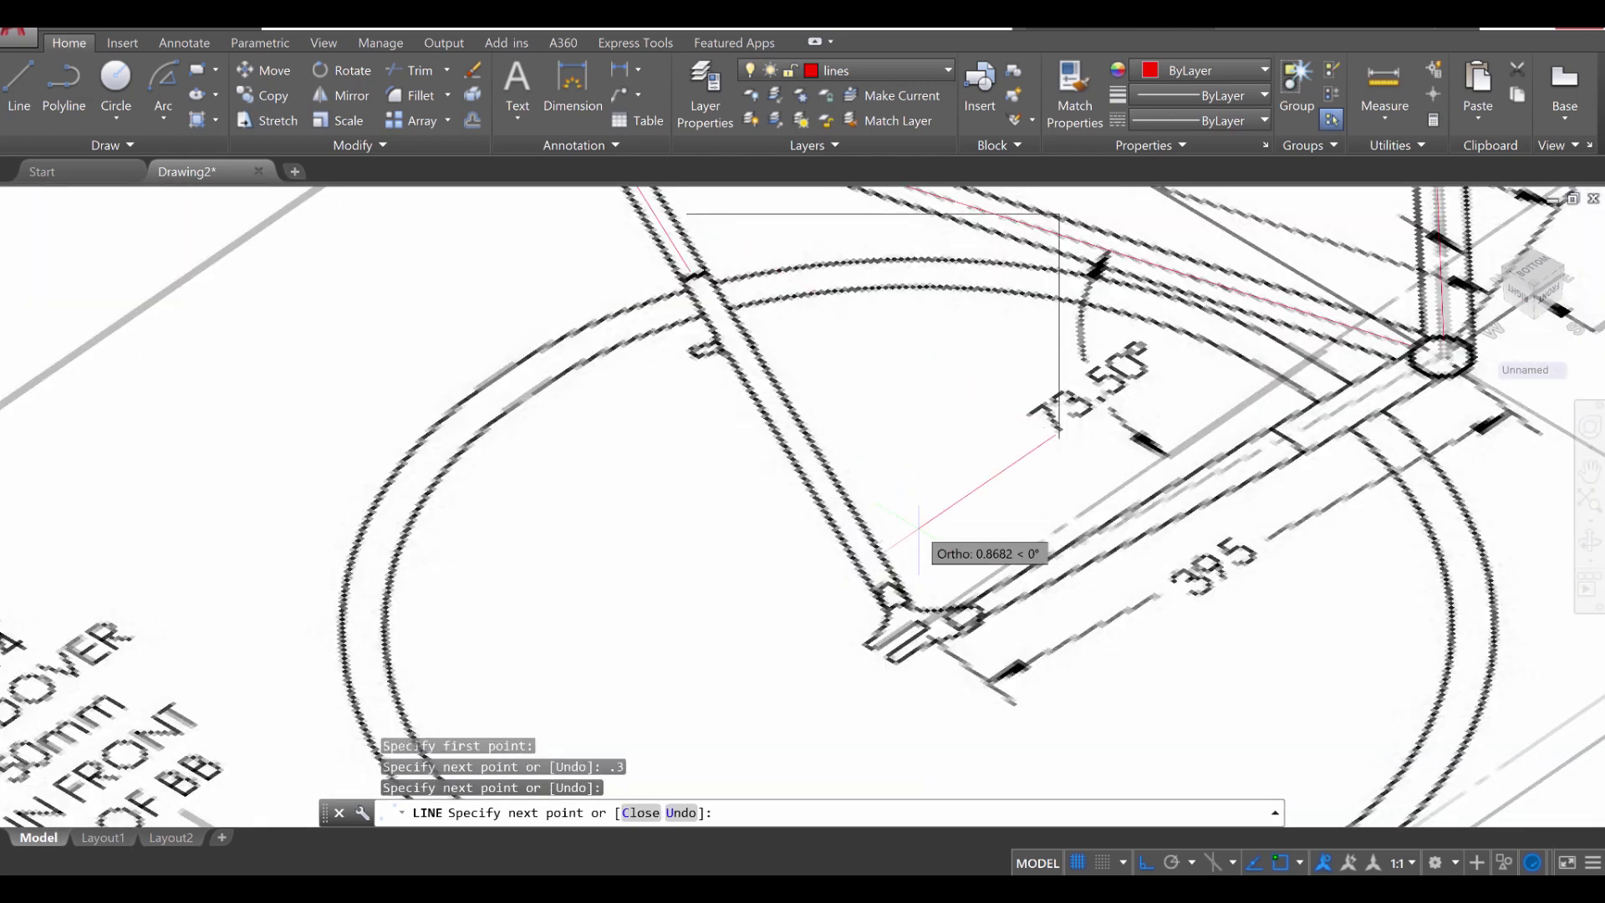
pyautogui.press('Escape')
pyautogui.moveTo(1059, 405)
pyautogui.keyDown('shift'); pyautogui.mouseDown(button='middle')
pyautogui.moveTo(962, 444)
pyautogui.moveTo(924, 427)
pyautogui.moveTo(891, 505)
pyautogui.moveTo(845, 520)
pyautogui.moveTo(885, 540)
pyautogui.mouseUp(button='middle'); pyautogui.keyUp('shift')
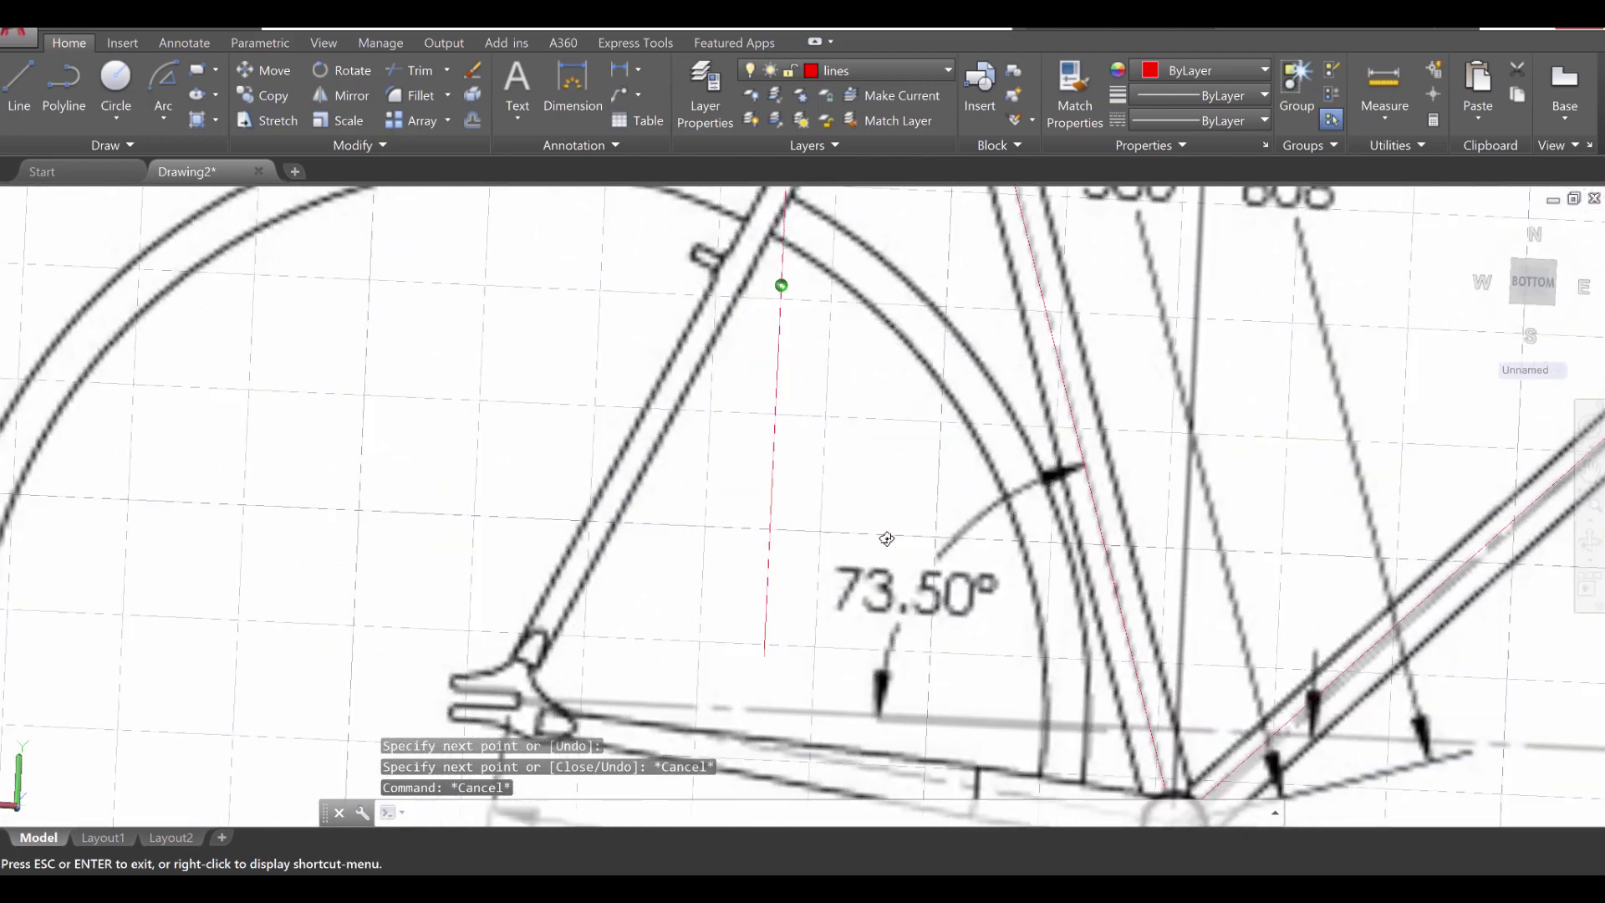
# Step: Draw a 0.3 line perpendicular to the picture from the lower end of the head tube line
pyautogui.moveTo(1050, 543); pyautogui.dragTo(312, 473, button='middle')
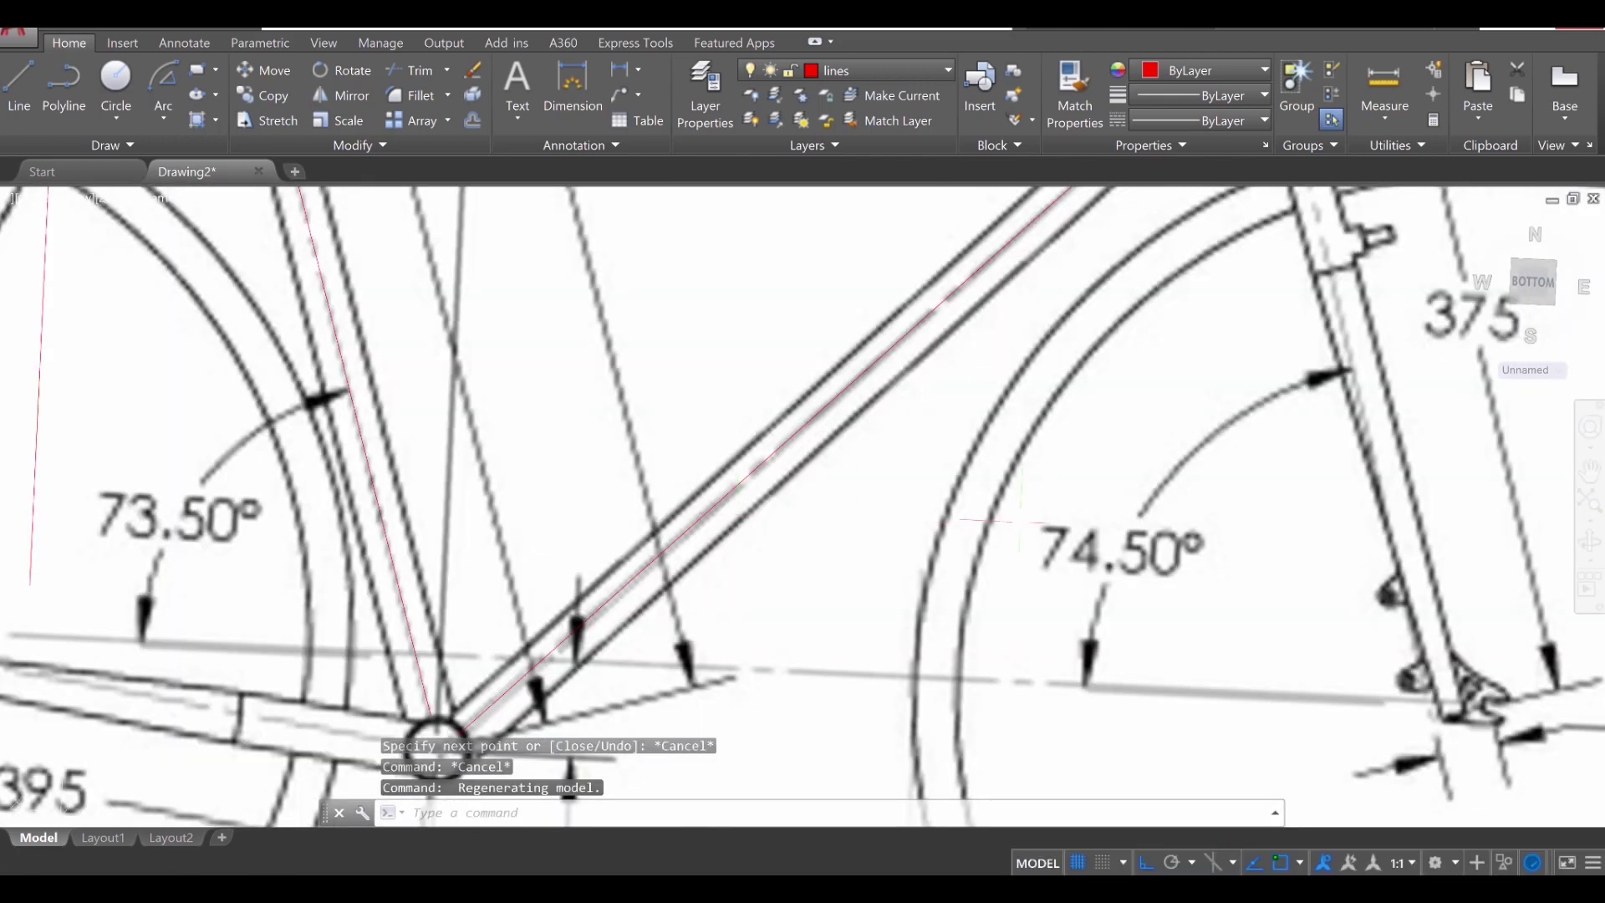
pyautogui.moveTo(1264, 446); pyautogui.dragTo(871, 555, button='middle')
pyautogui.keyDown('shift'); pyautogui.moveTo(1078, 469); pyautogui.dragTo(1183, 343, button='middle'); pyautogui.keyUp('shift')
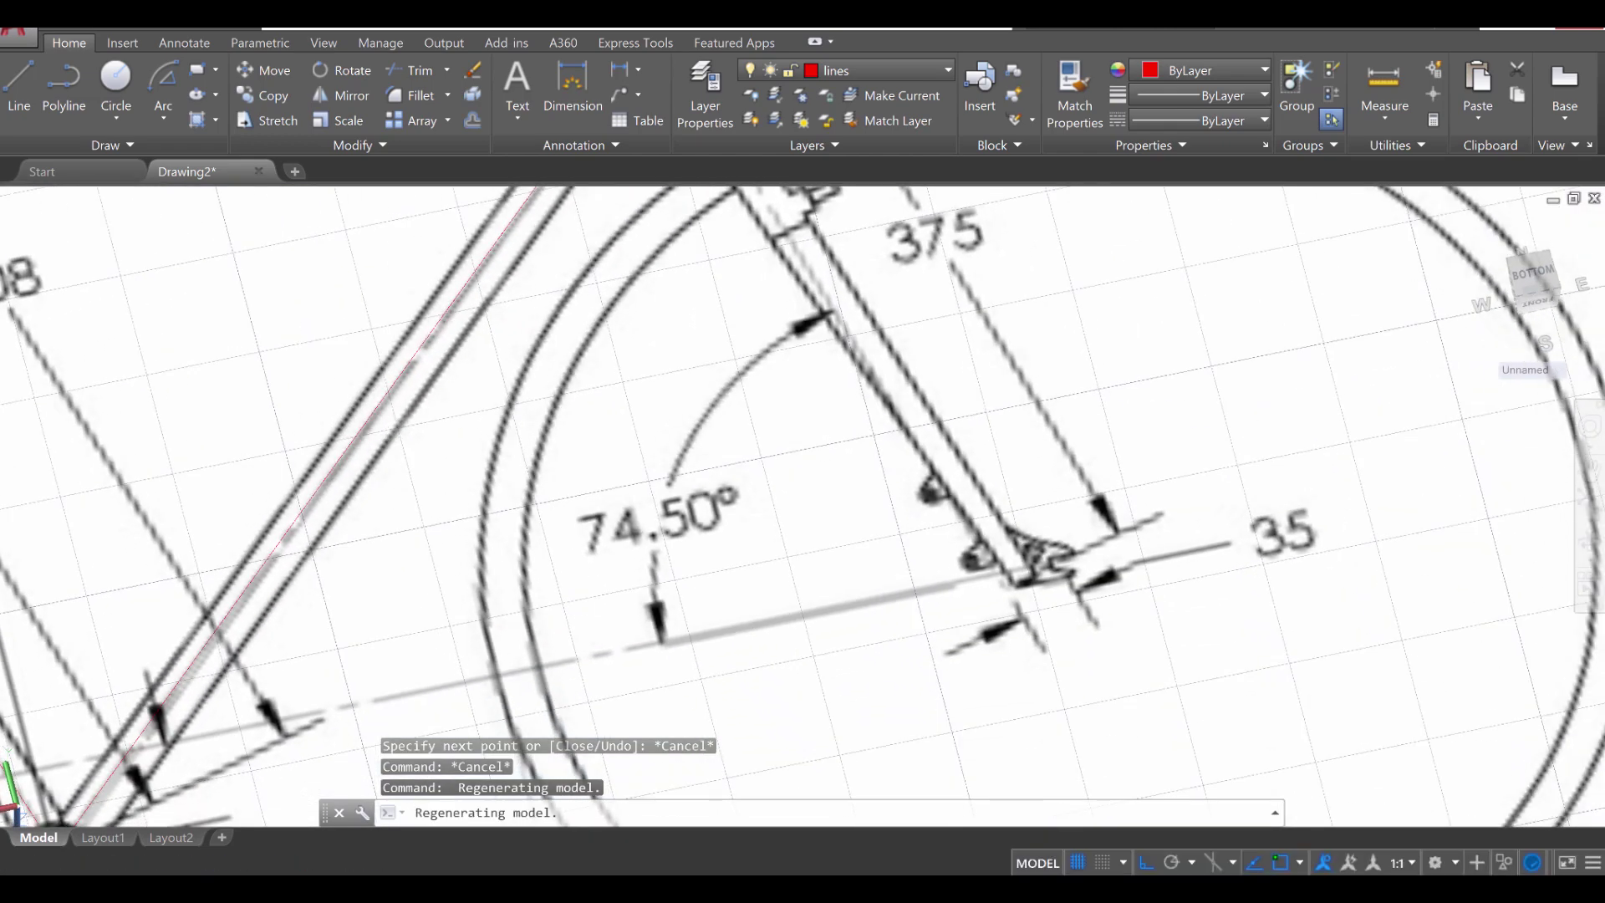
pyautogui.moveTo(907, 284); pyautogui.dragTo(936, 658, button='middle')
pyautogui.write('l')
pyautogui.press('Return')
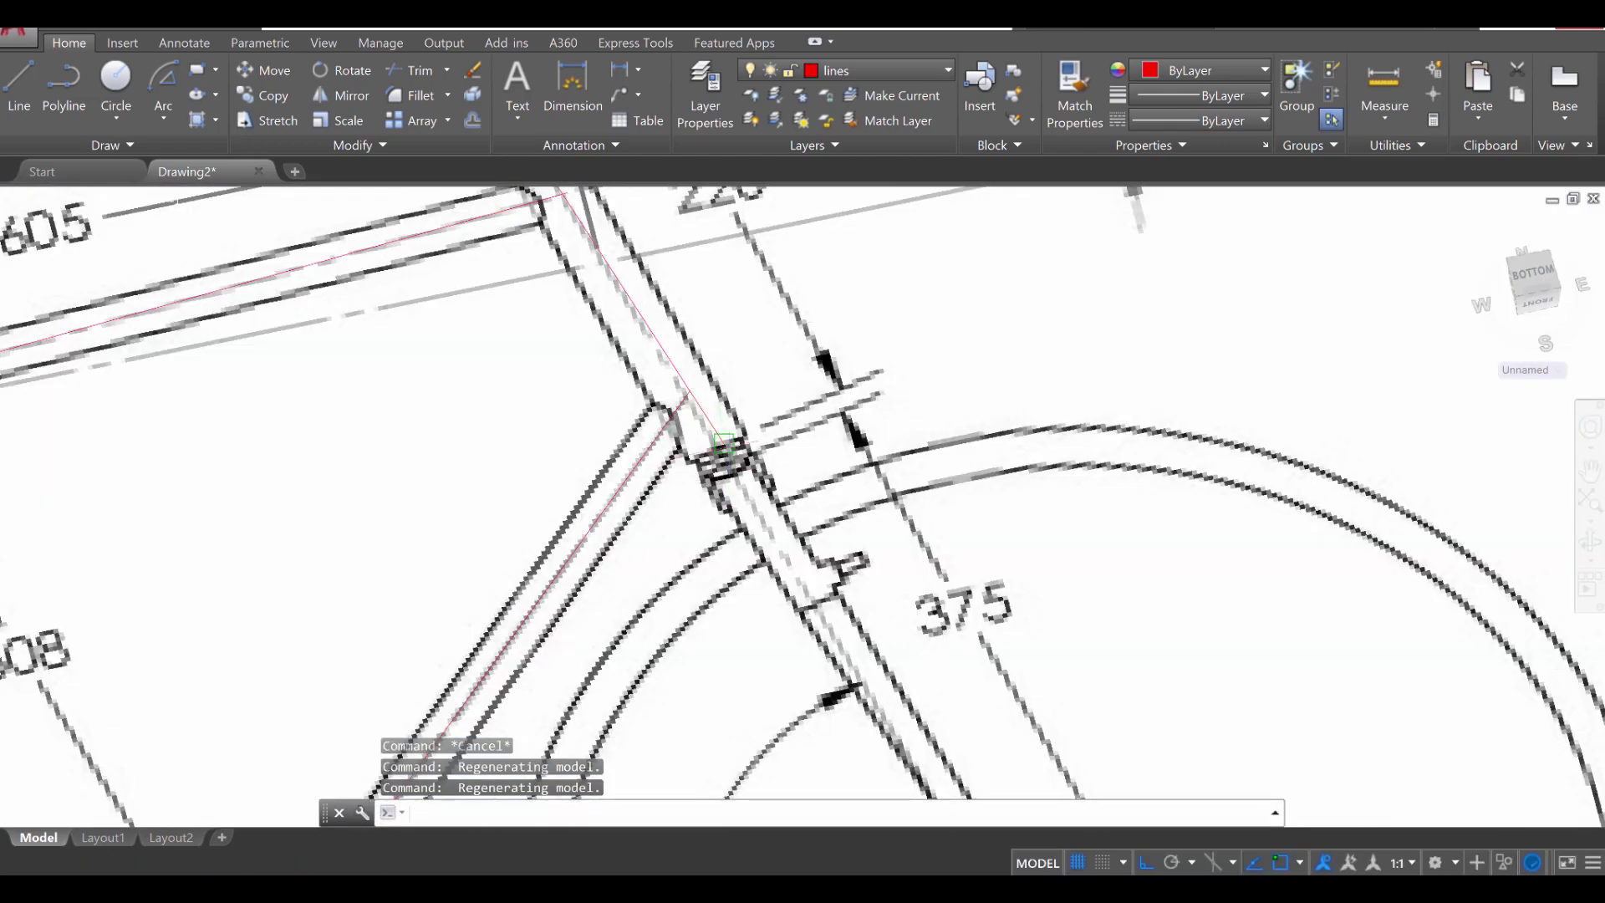
pyautogui.click(660, 408)
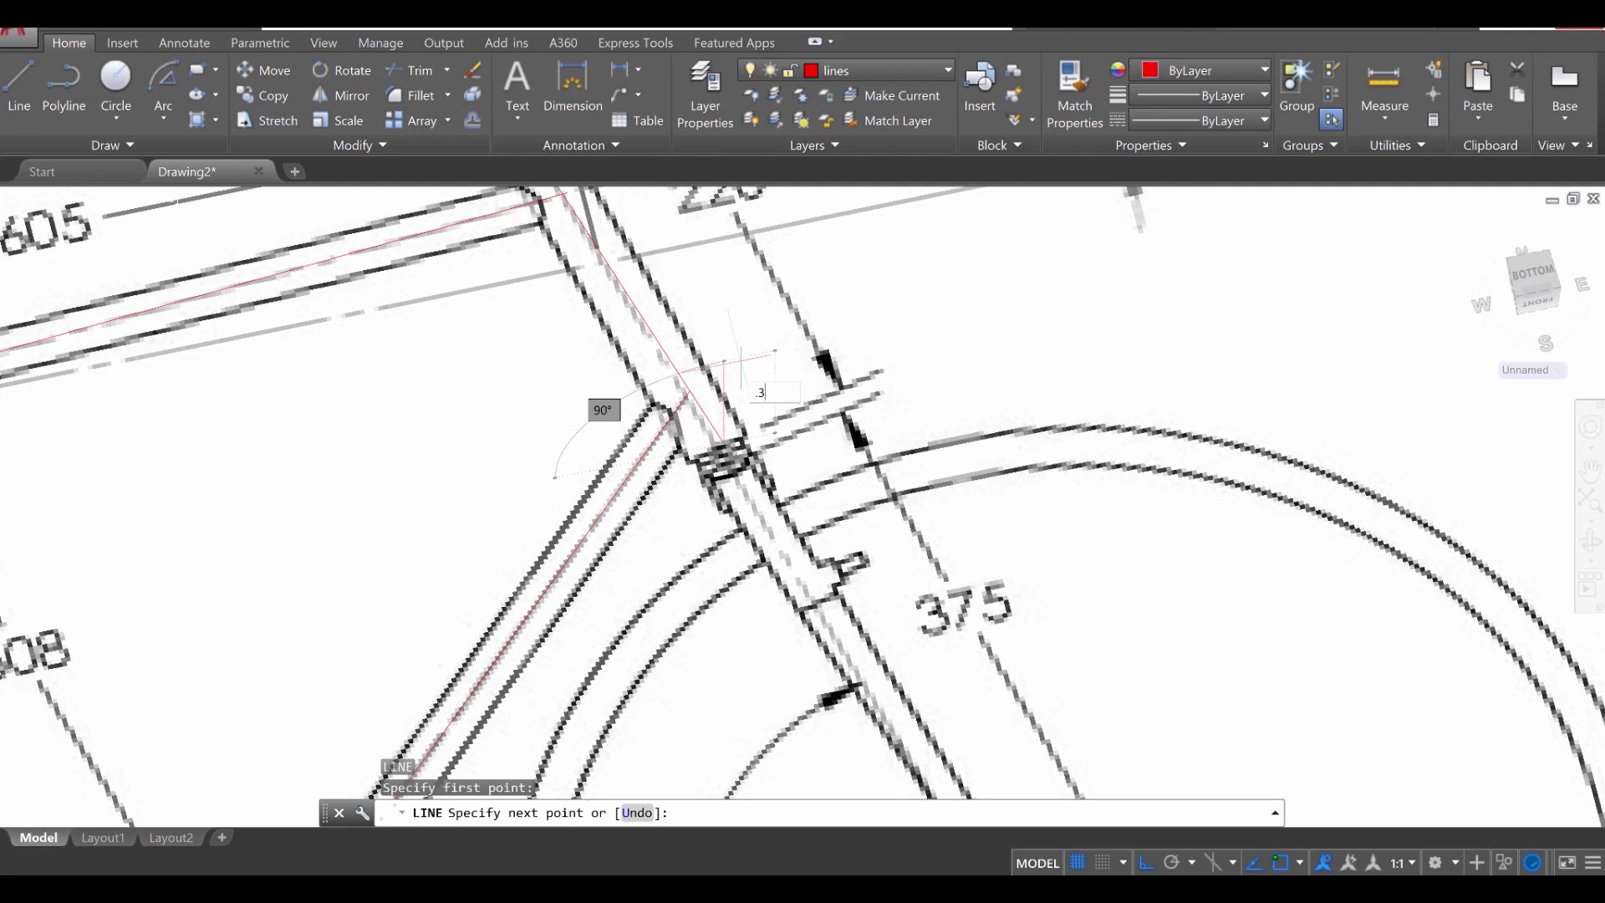
pyautogui.write('.3')
pyautogui.press('Return')
# Step: Continue the fork's offset line with an orthogonal segment parallel to the picture, down to the level of the front dropout, and finish it
pyautogui.moveTo(1062, 736); pyautogui.dragTo(851, 426, button='middle')
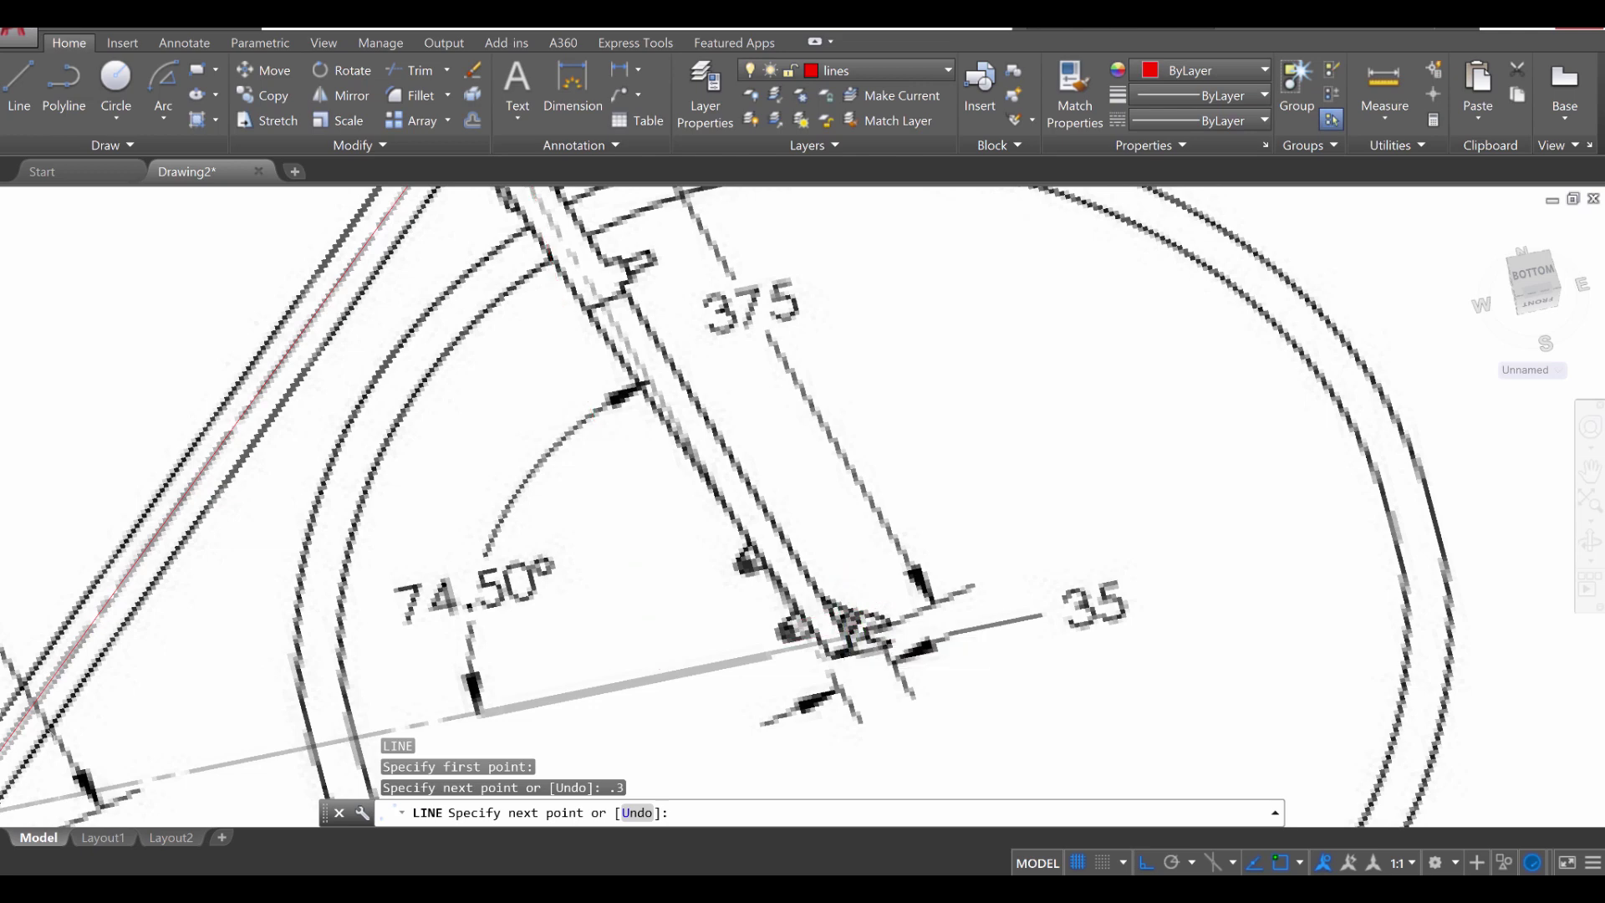
pyautogui.click(844, 629)
pyautogui.press('Escape')
pyautogui.press('Escape')
pyautogui.scroll(-2, 613, 660)
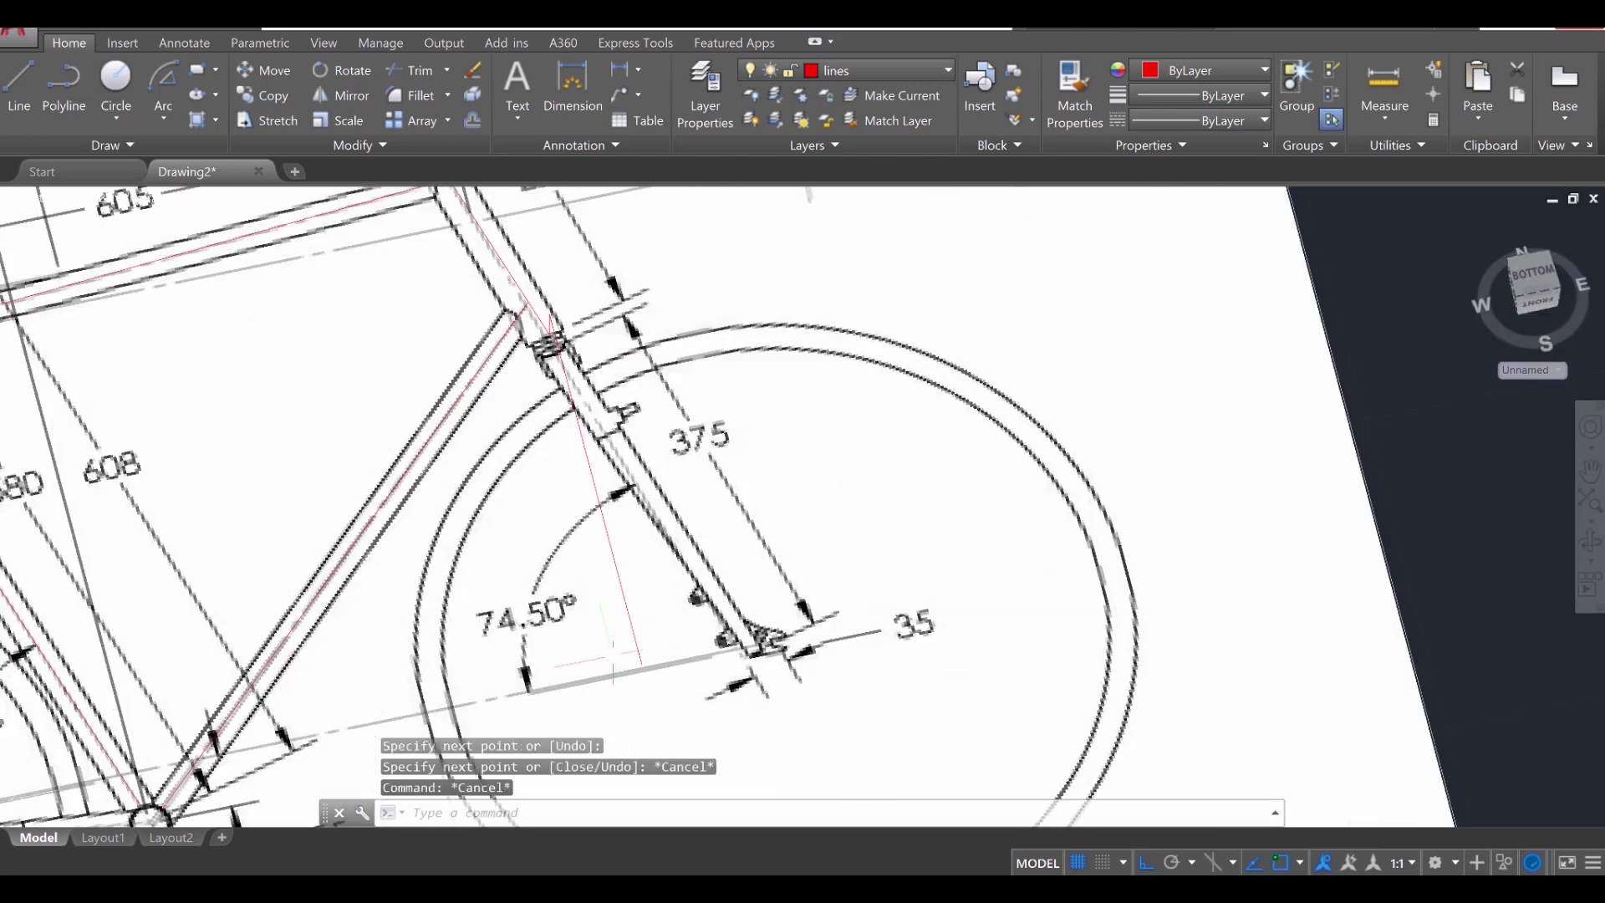
pyautogui.scroll(-3, 613, 660)
pyautogui.moveTo(613, 661)
pyautogui.keyDown('shift'); pyautogui.mouseDown(button='middle')
pyautogui.moveTo(638, 573)
pyautogui.moveTo(1053, 485)
pyautogui.mouseUp(button='middle'); pyautogui.keyUp('shift')
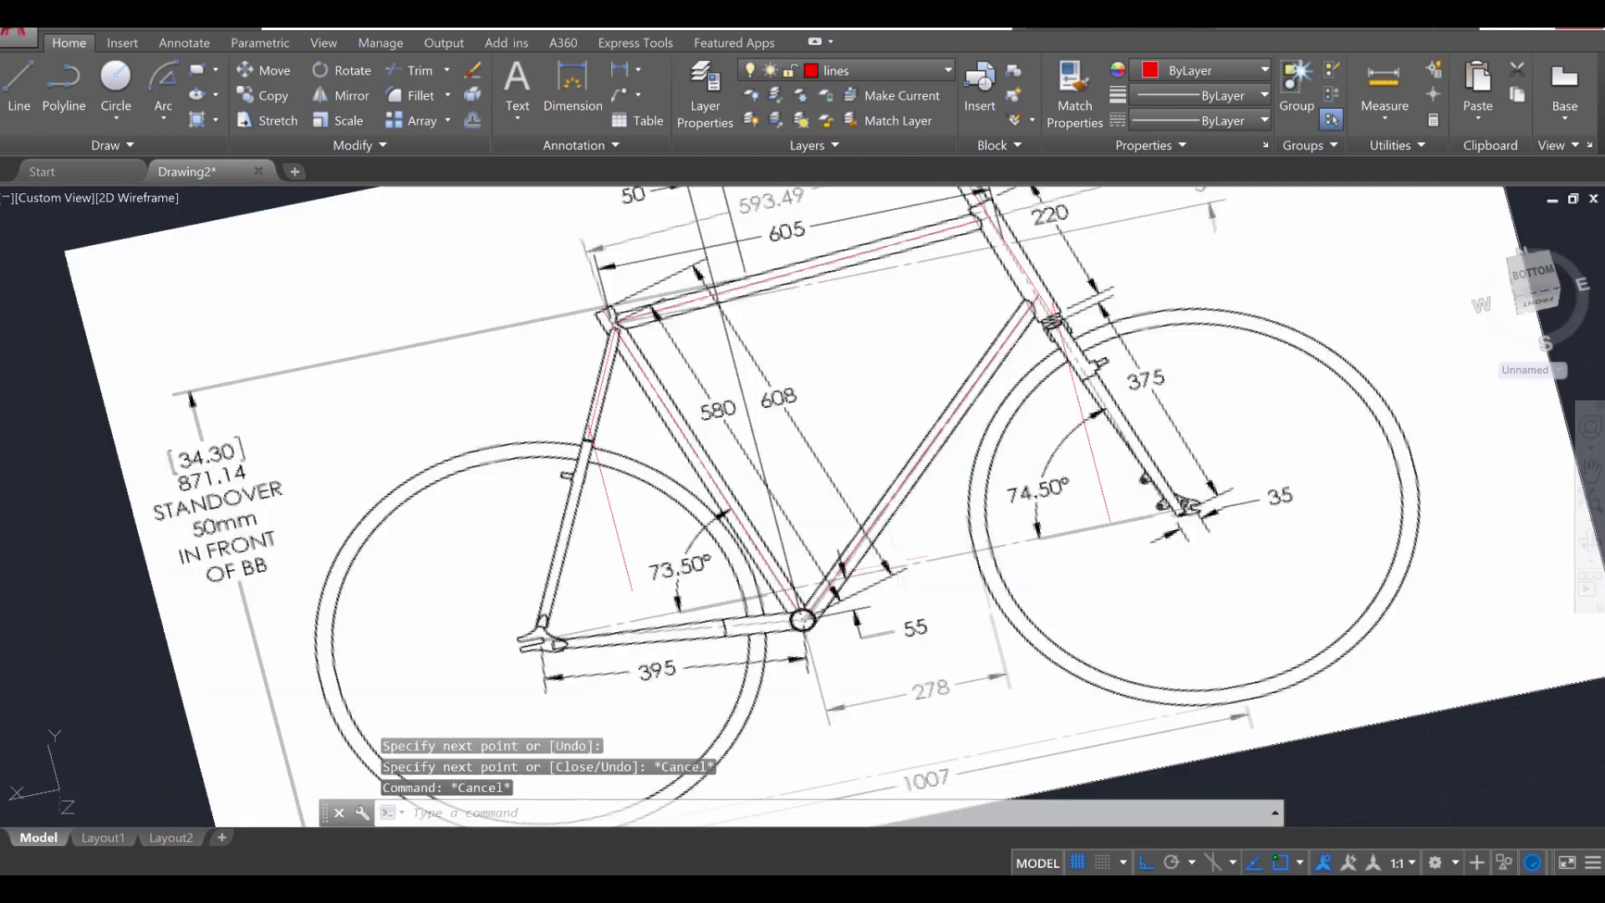
# Step: Draw a short orthogonal line about 0.3 units long from the bottom bracket end of the tube lines towards the rear wheel
pyautogui.scroll(3, 741, 689)
pyautogui.moveTo(760, 609); pyautogui.dragTo(847, 628, button='middle')
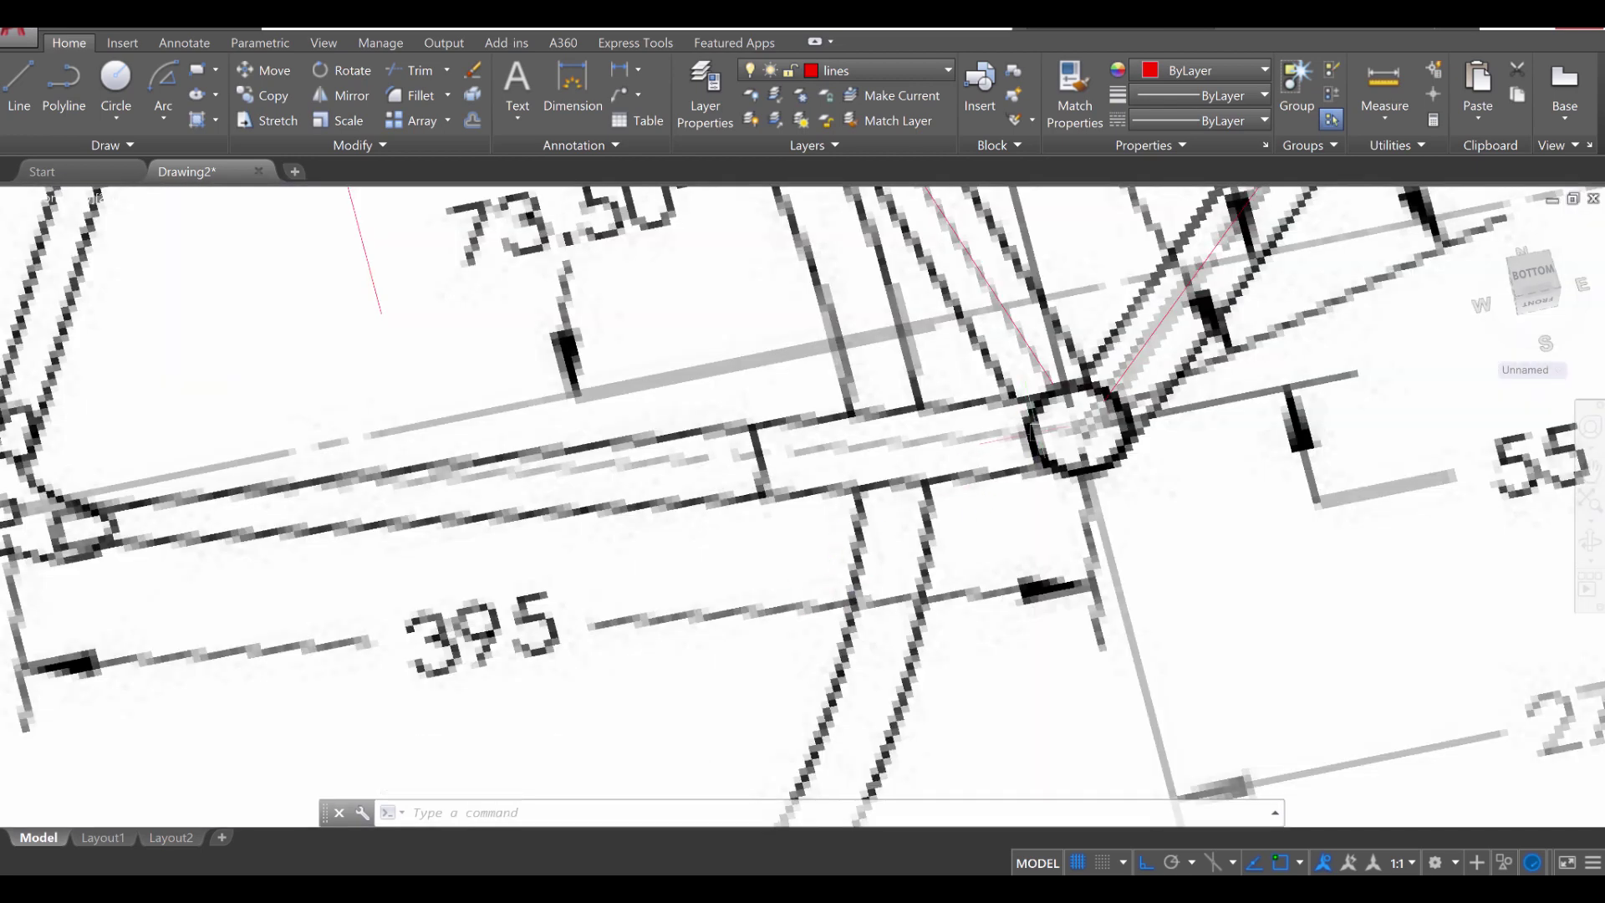
pyautogui.click(19, 83)
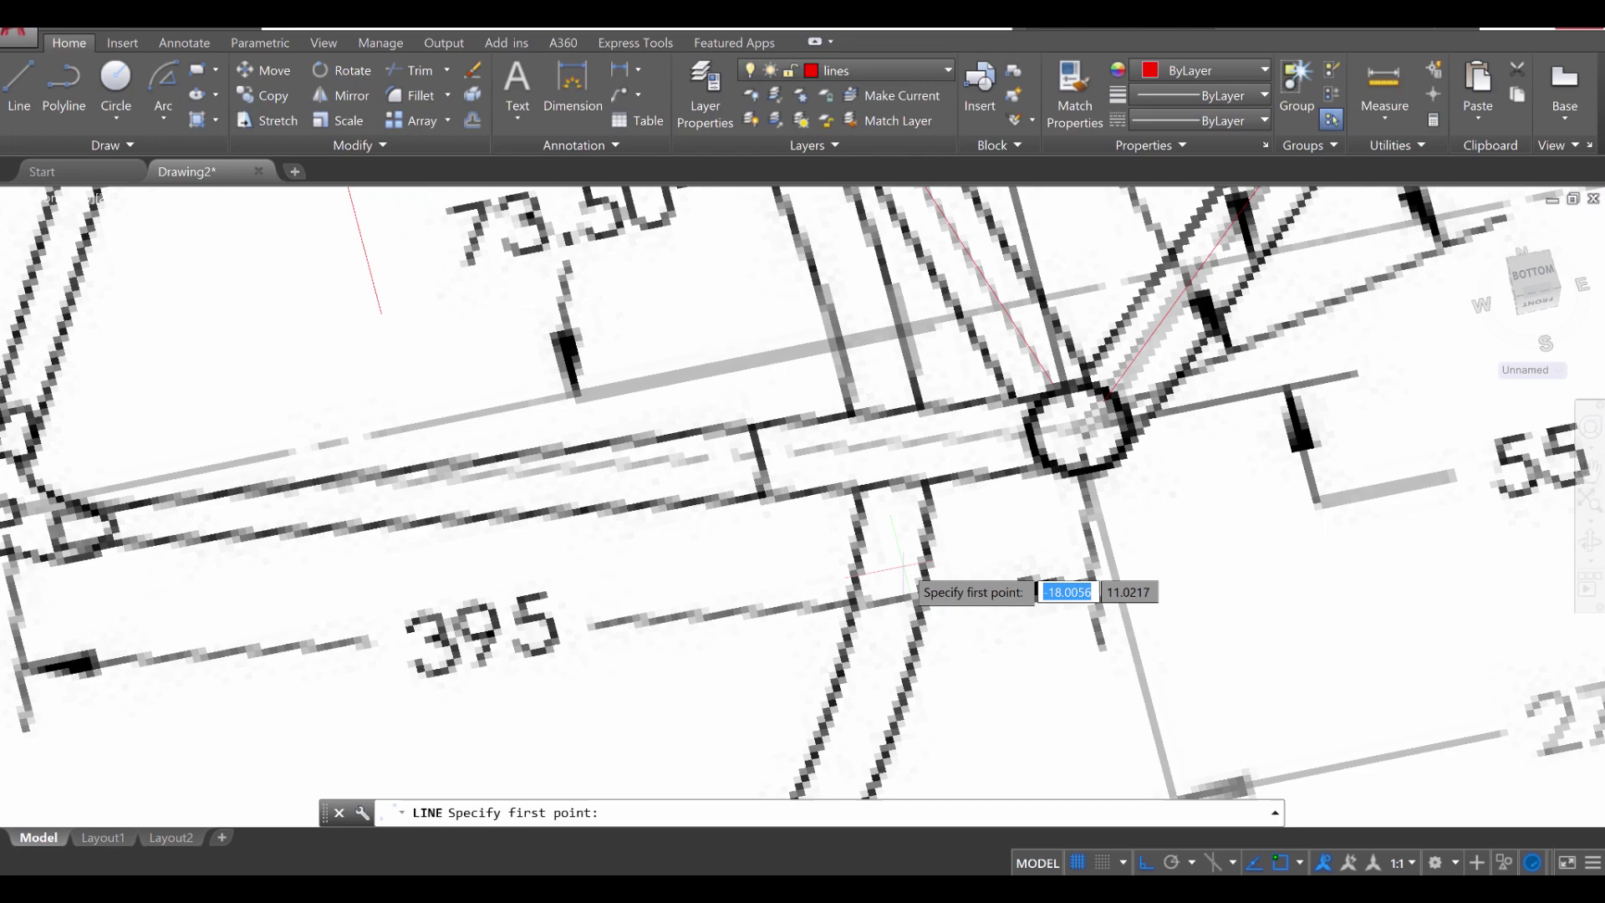
pyautogui.click(1102, 403)
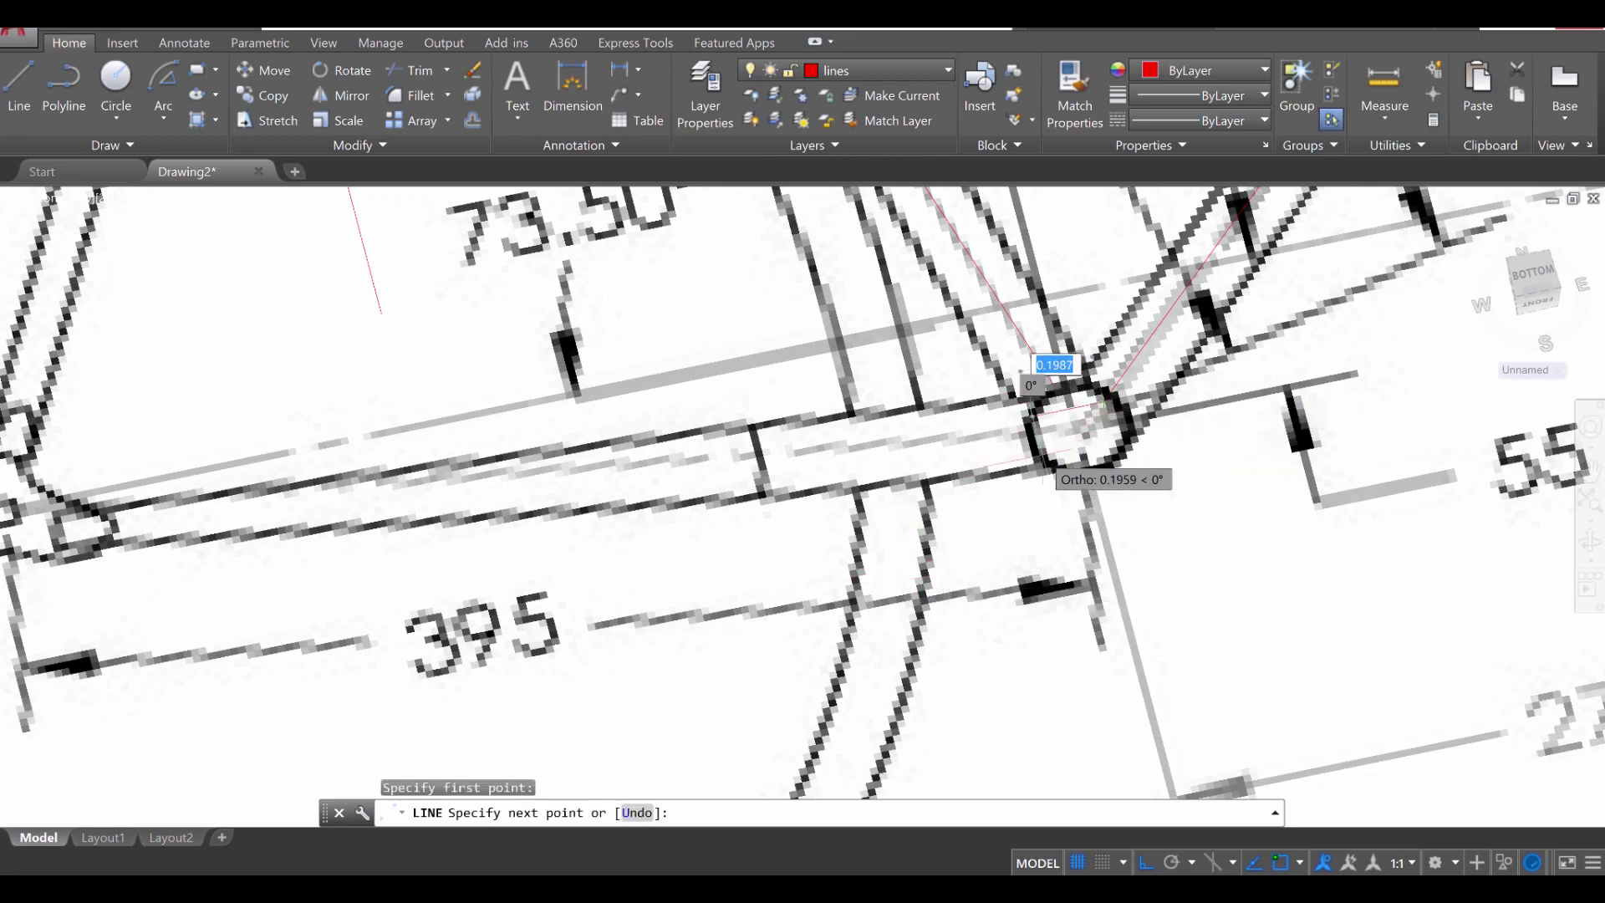
pyautogui.keyDown('shift'); pyautogui.moveTo(1032, 454); pyautogui.dragTo(953, 482, button='middle'); pyautogui.keyUp('shift')
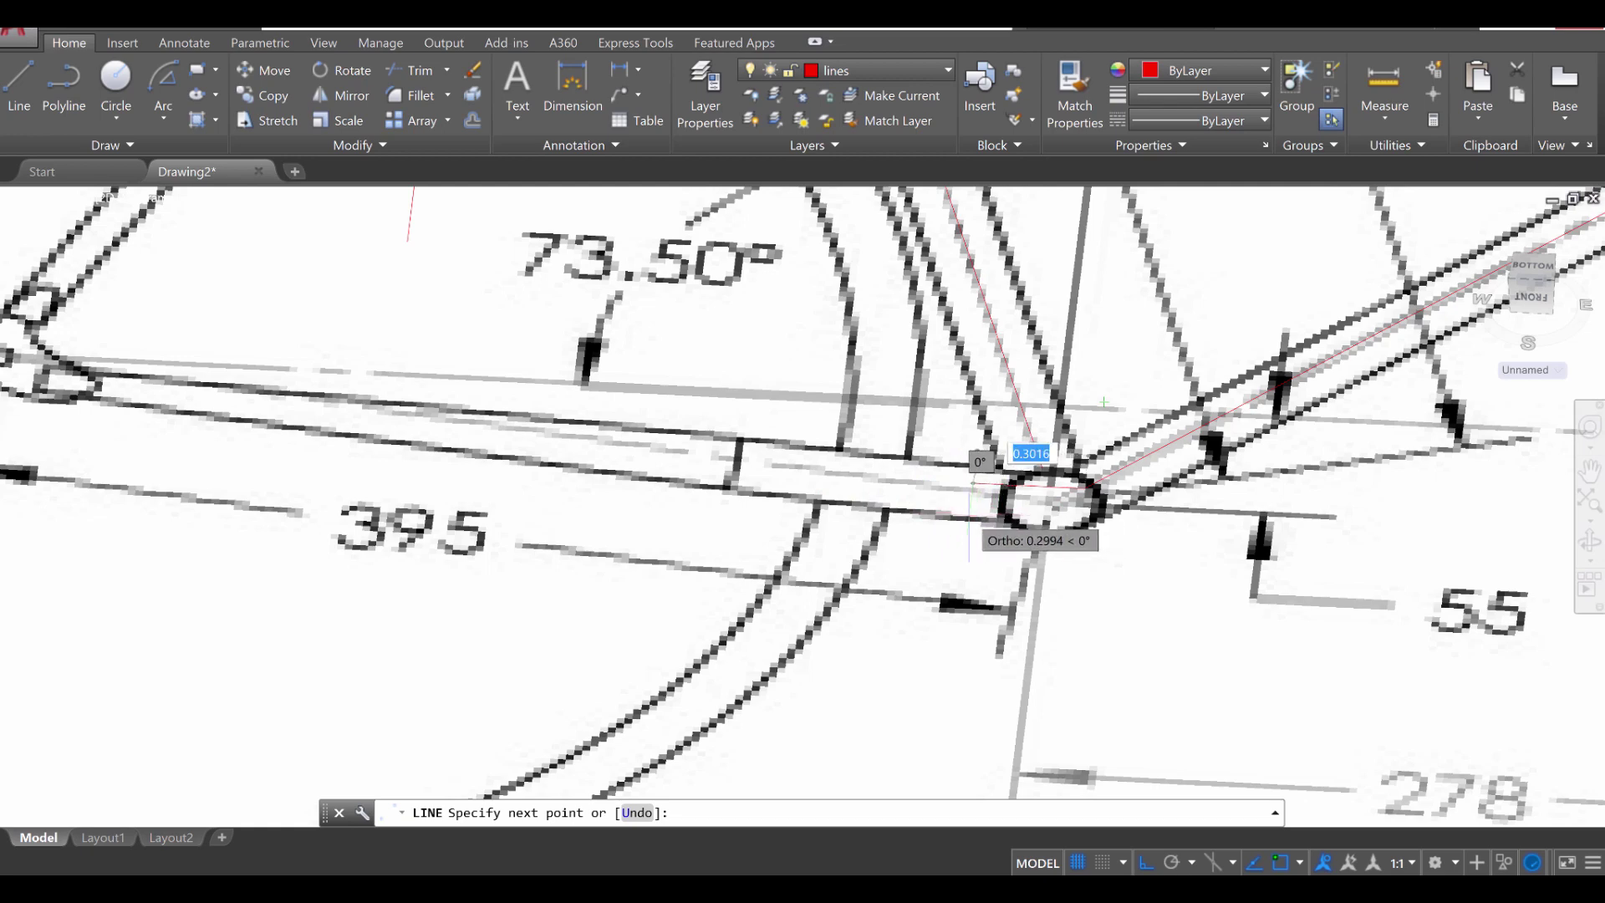
pyautogui.press('Escape')
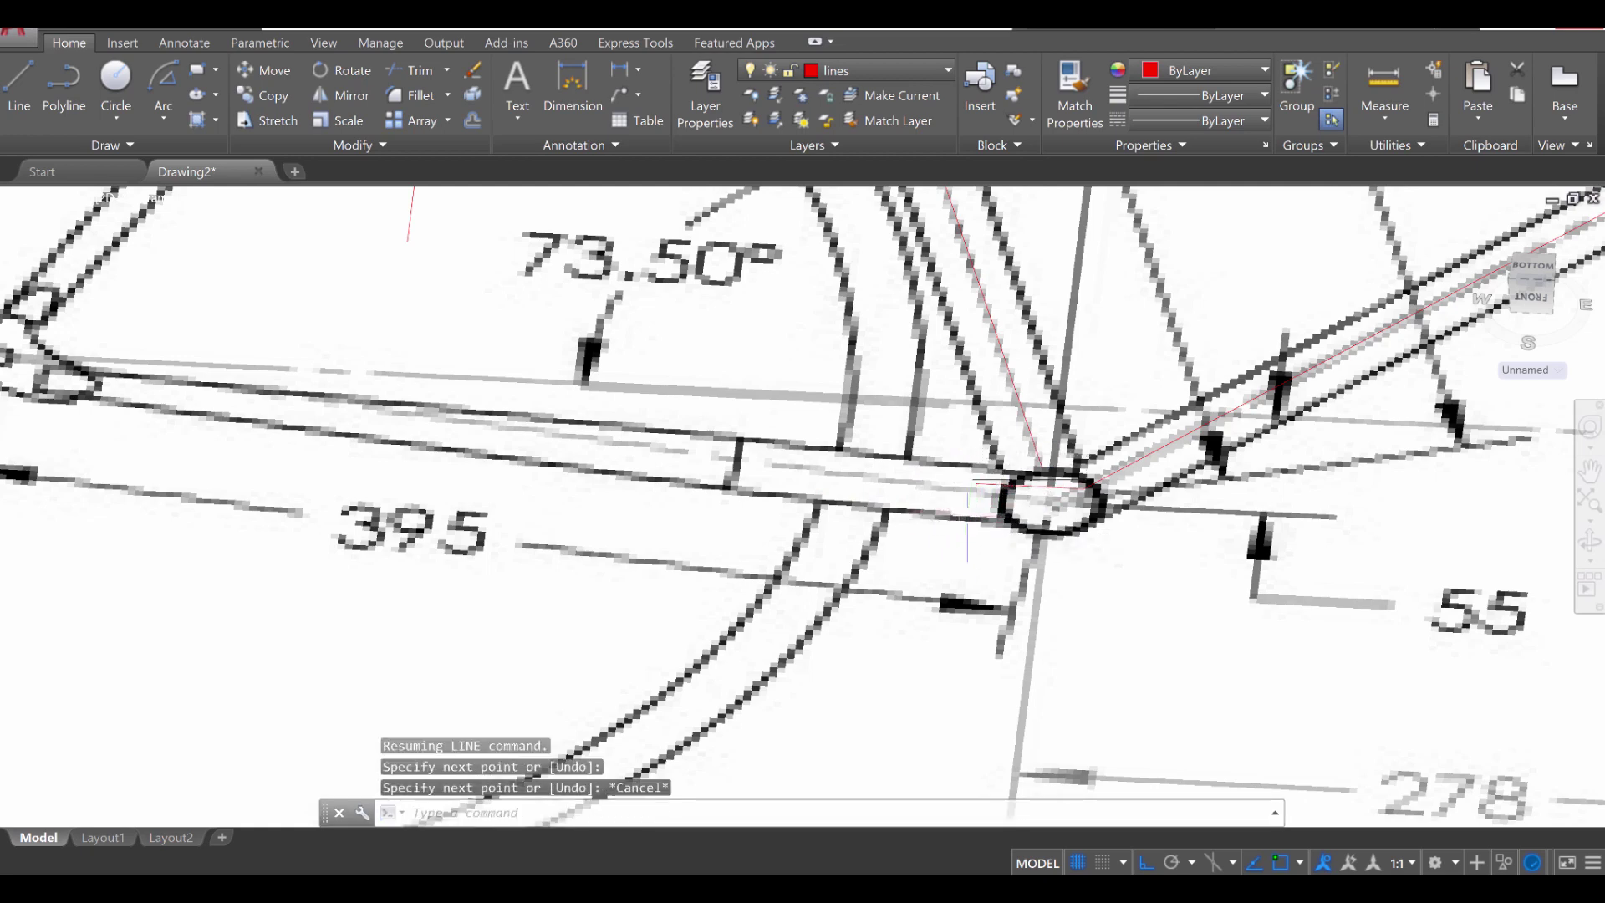
pyautogui.write('LI')
pyautogui.press('Return')
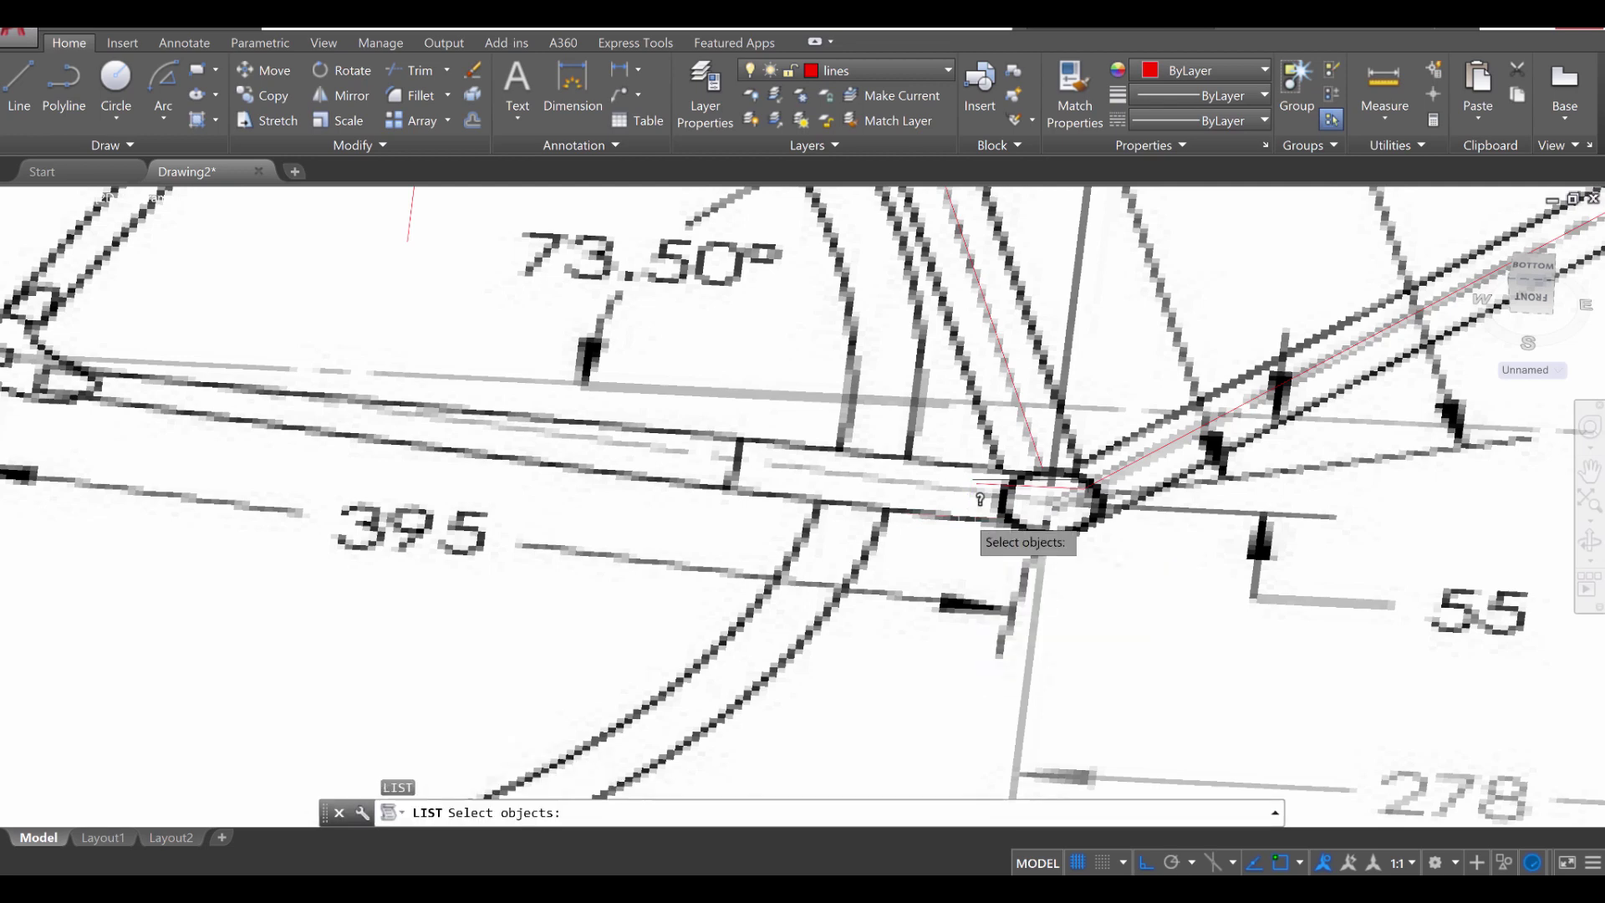
pyautogui.press('Escape')
pyautogui.press('Escape')
# Step: Draw a 0.3 line perpendicular to the picture from the rear end of the short bottom bracket line
pyautogui.write('L')
pyautogui.press('Return')
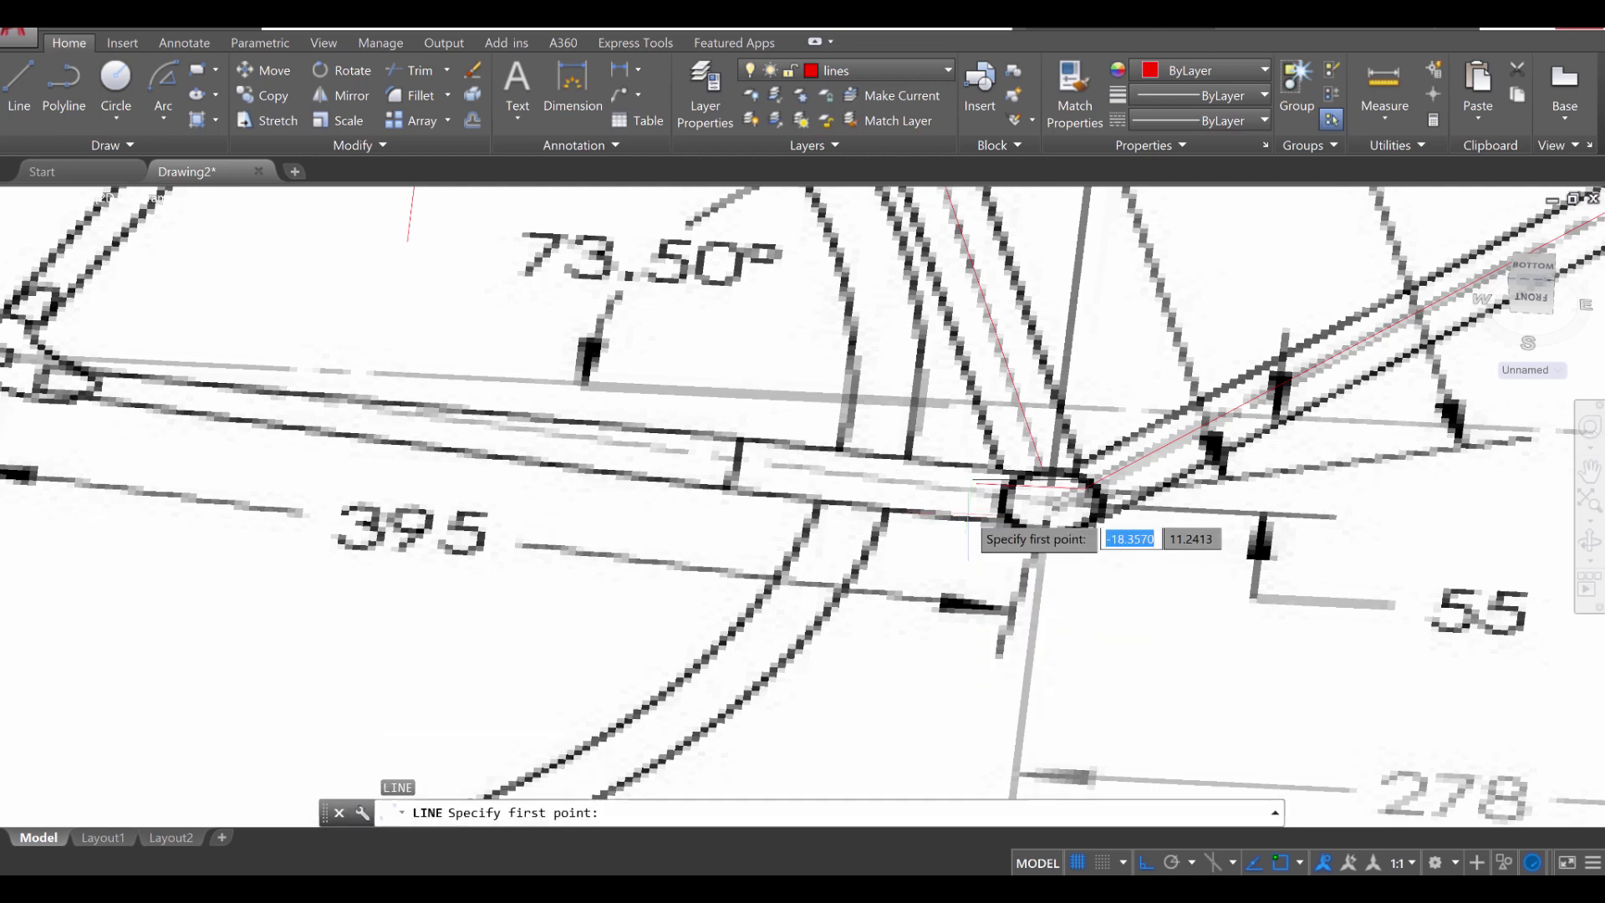
pyautogui.click(976, 482)
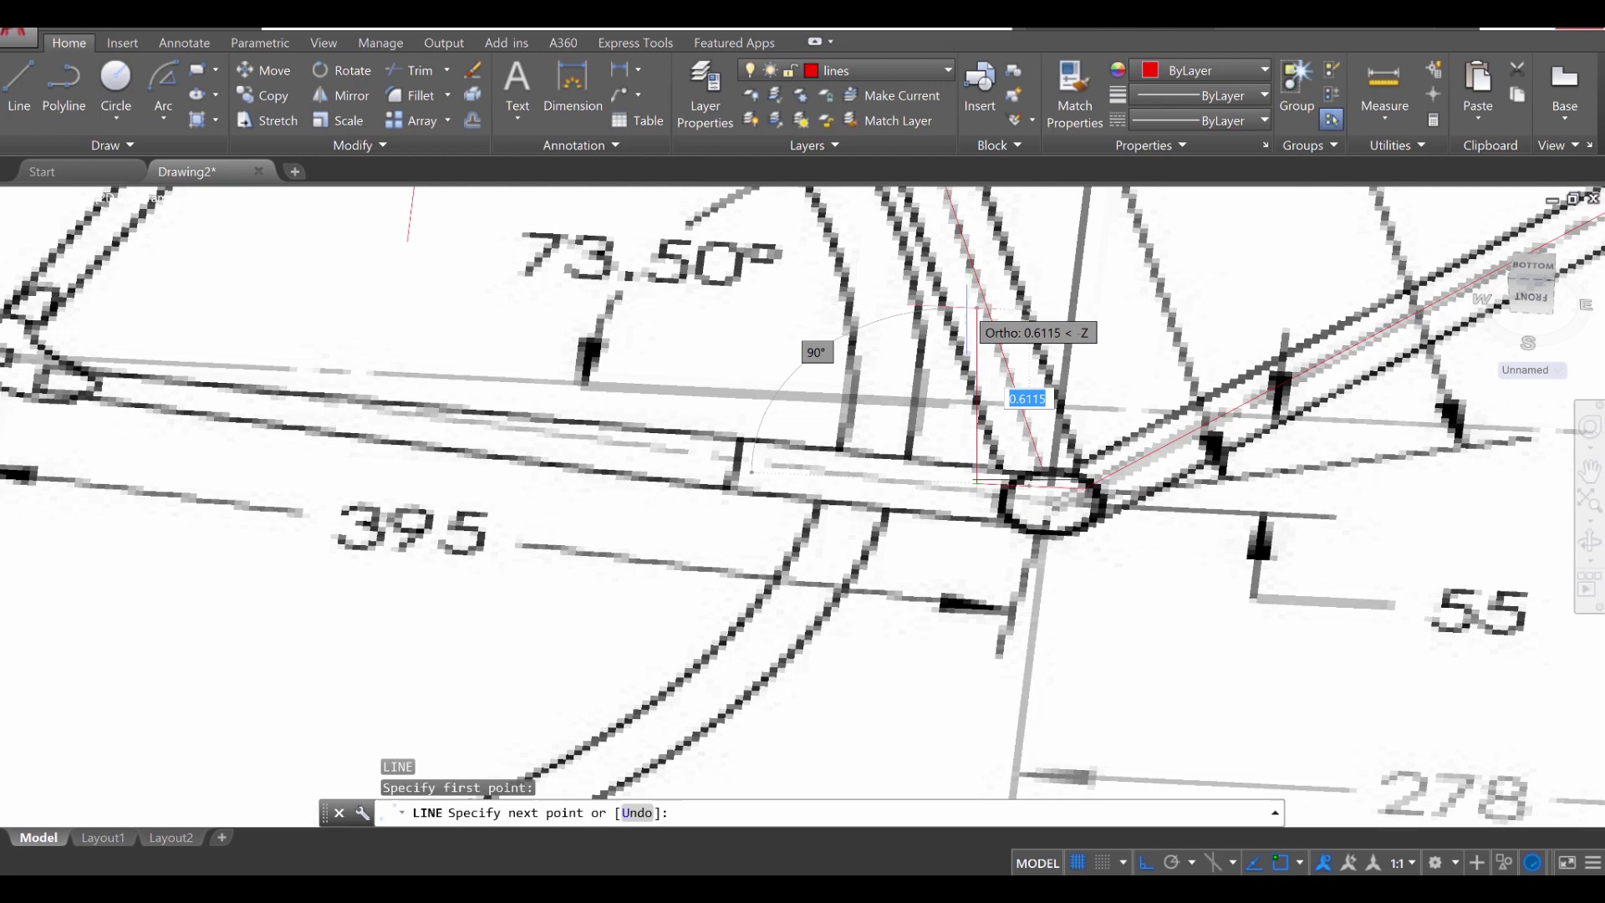
pyautogui.press('Return')
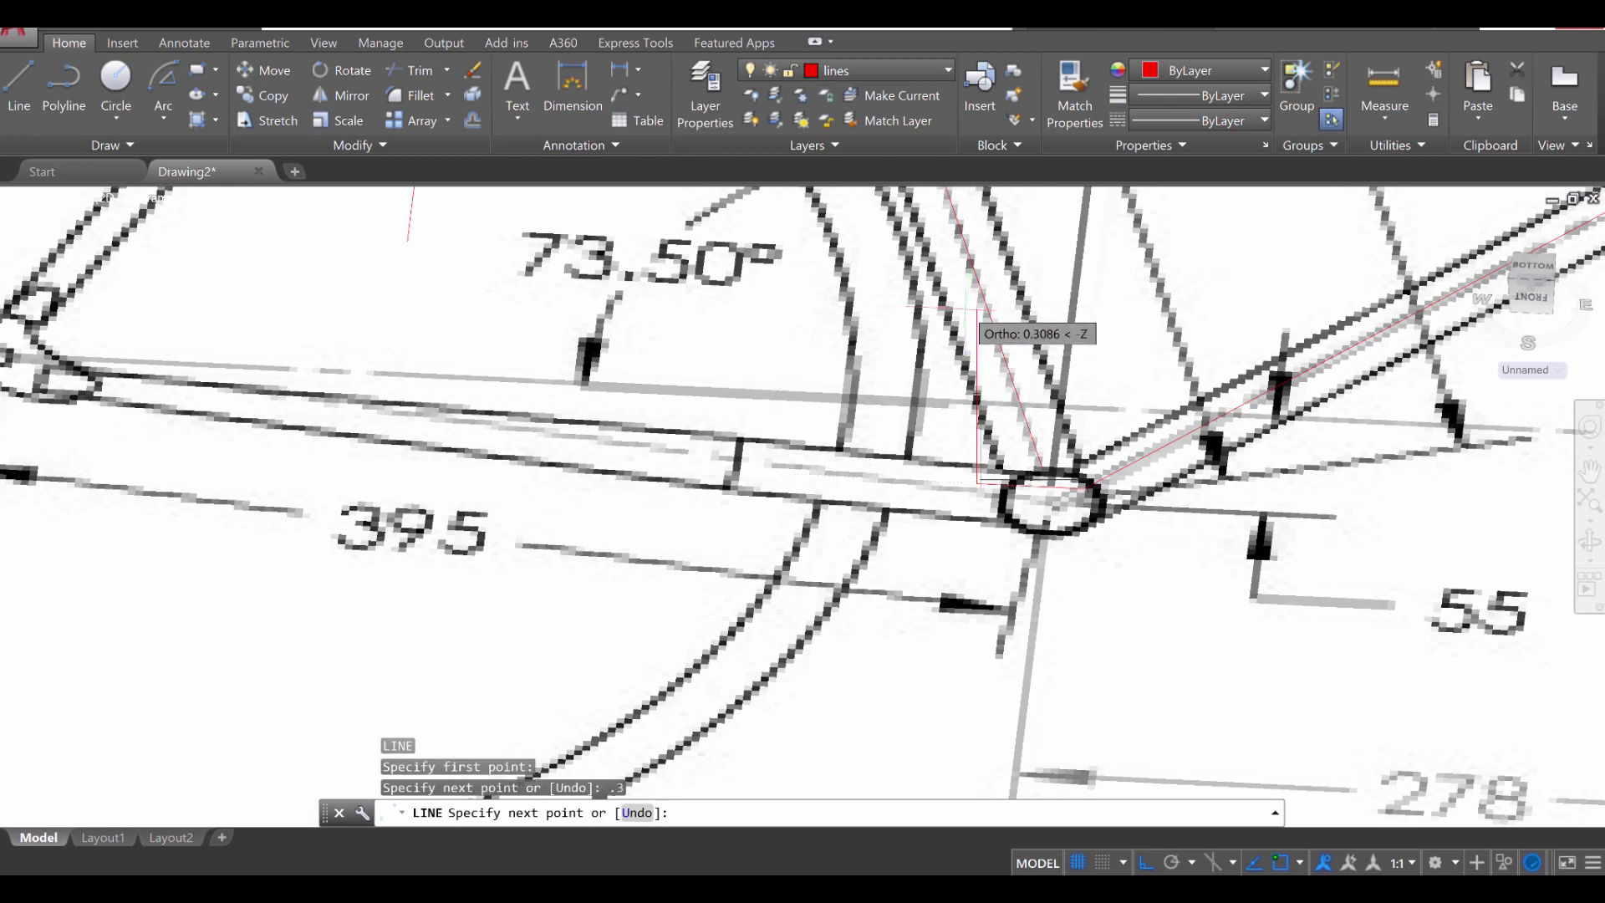
# Step: Continue the chain stay's offset line with an orthogonal segment about 2.5 units long to the rear dropout, finish it and orbit to check it
pyautogui.moveTo(542, 316); pyautogui.dragTo(1010, 403, button='middle')
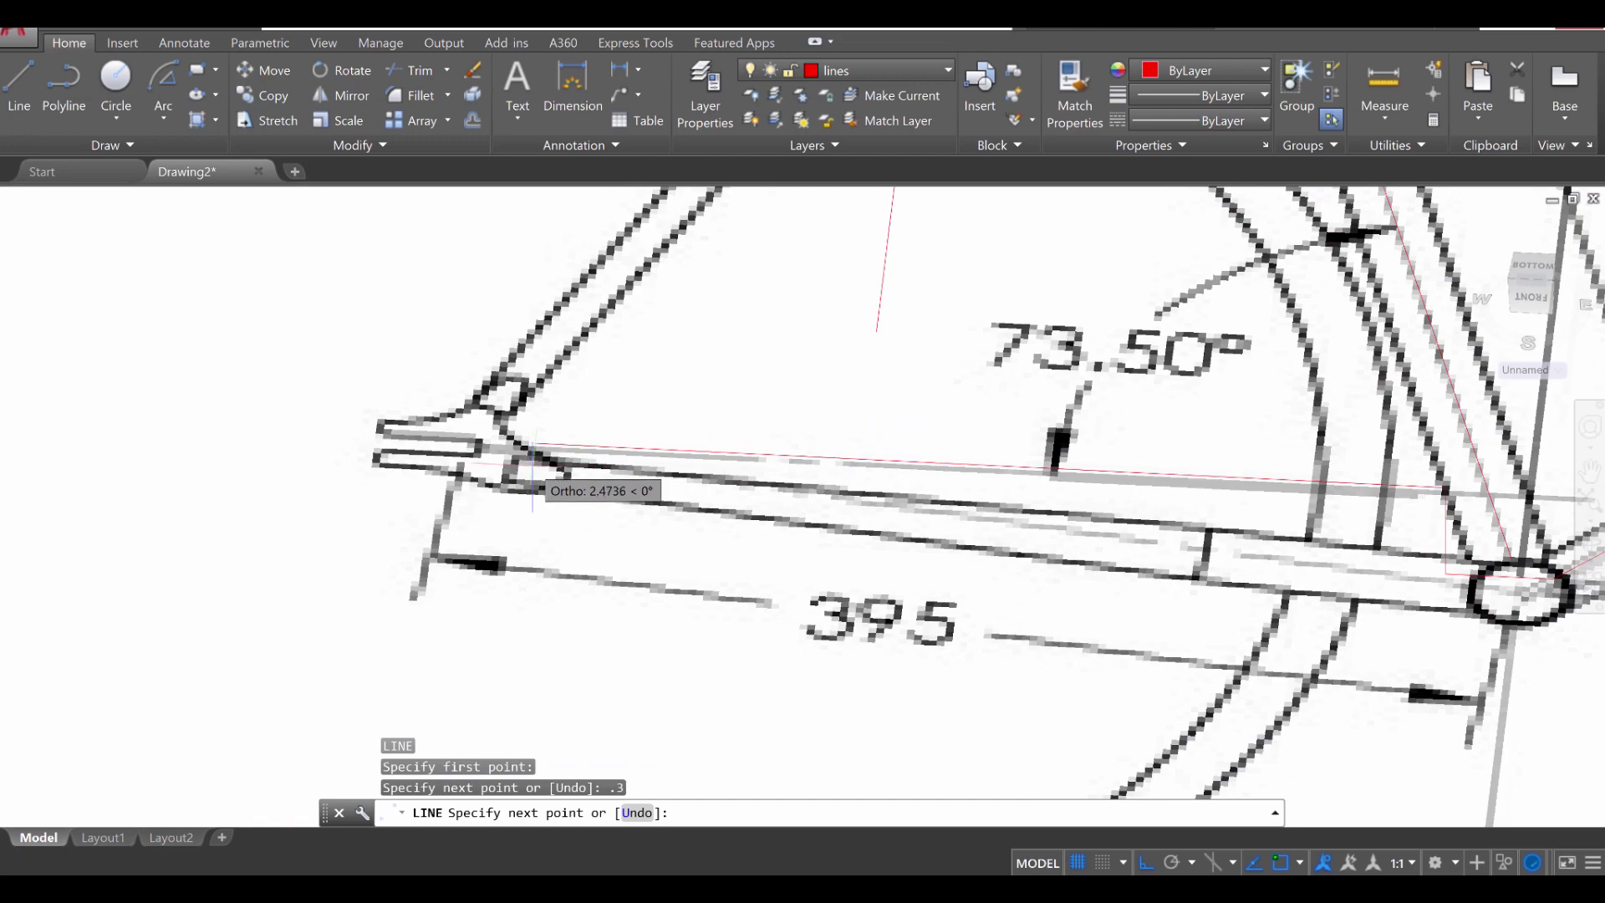
pyautogui.click(520, 440)
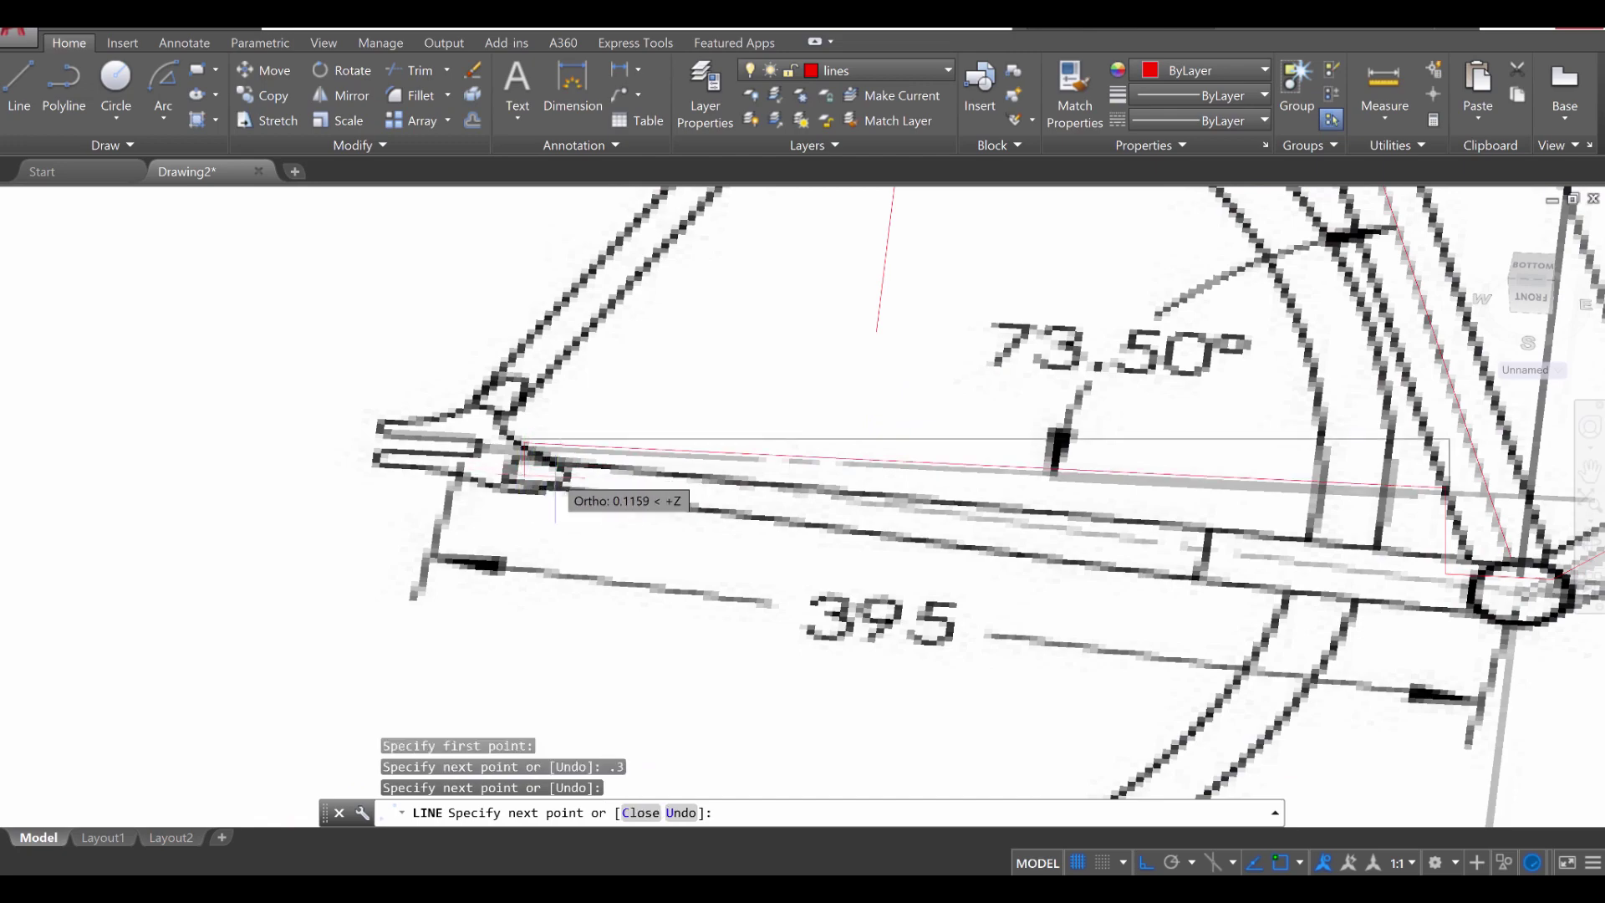
pyautogui.press('Escape')
pyautogui.press('Escape')
pyautogui.press('Escape')
pyautogui.scroll(-5, 790, 412)
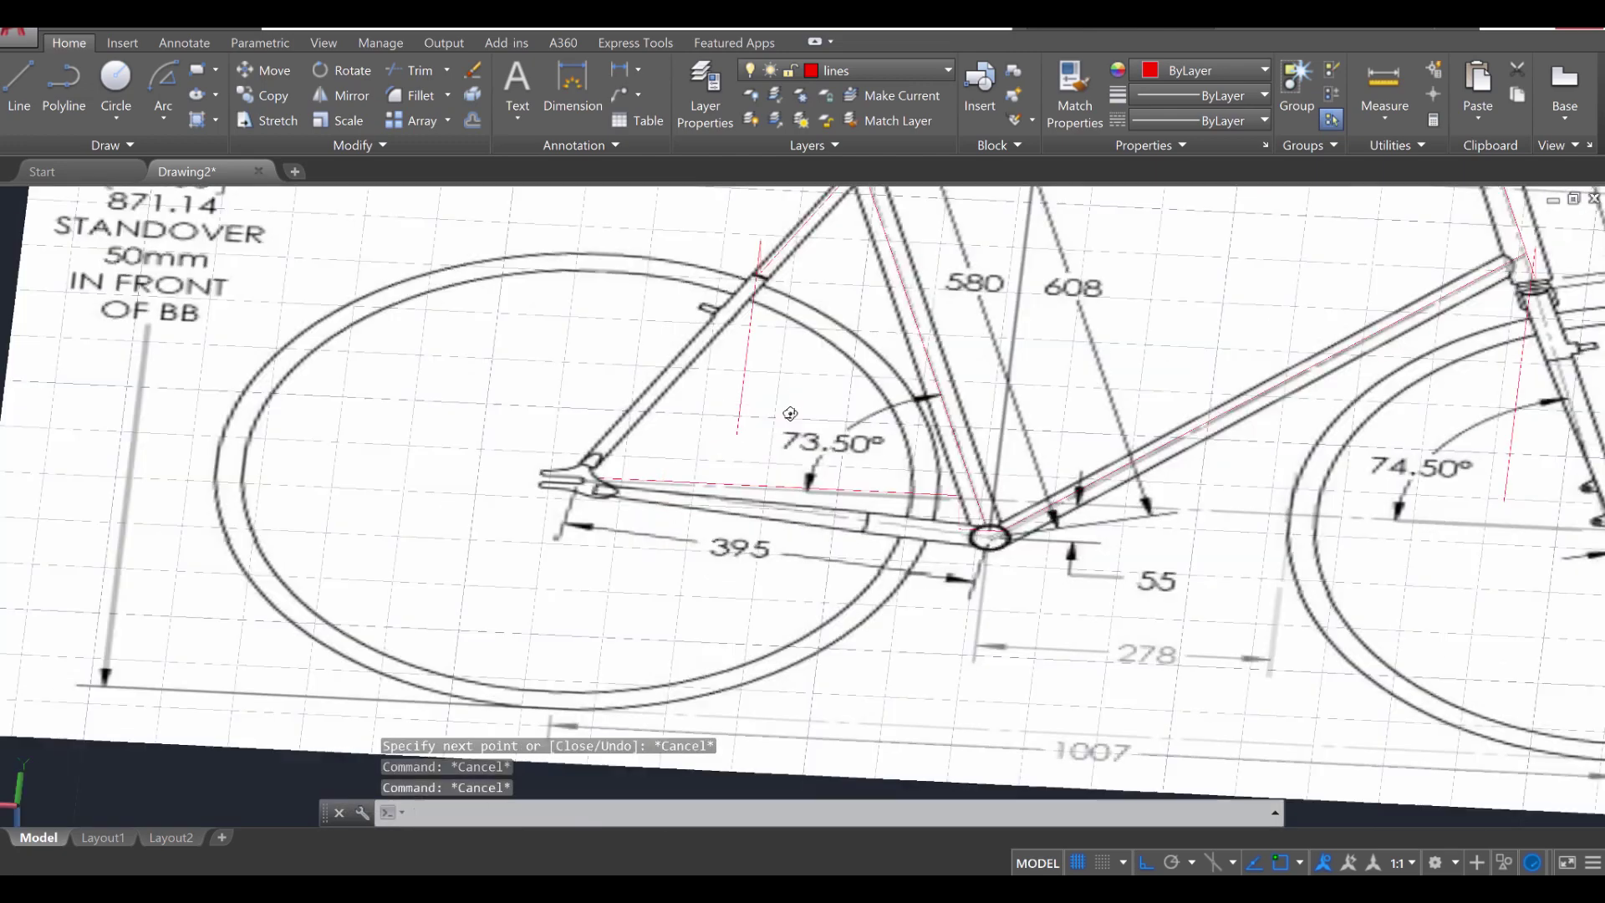
pyautogui.moveTo(790, 413)
pyautogui.keyDown('shift'); pyautogui.mouseDown(button='middle')
pyautogui.moveTo(1067, 394)
pyautogui.moveTo(1086, 359)
pyautogui.mouseUp(button='middle'); pyautogui.keyUp('shift')
pyautogui.press('Escape')
pyautogui.press('Escape')
pyautogui.scroll(2, 716, 444)
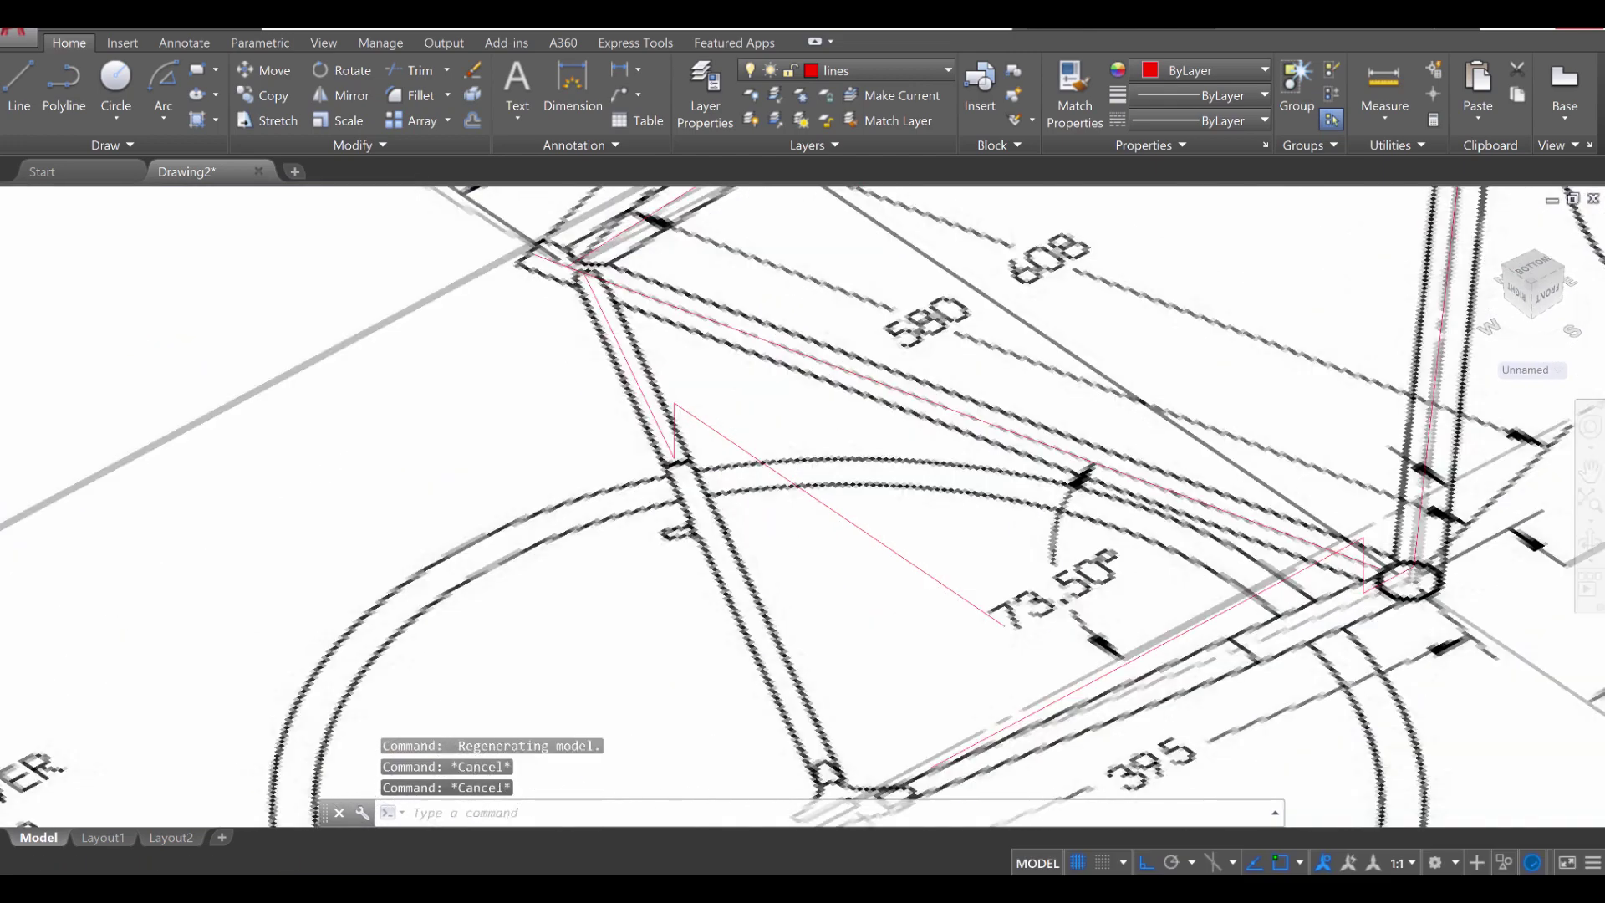
pyautogui.scroll(2, 722, 436)
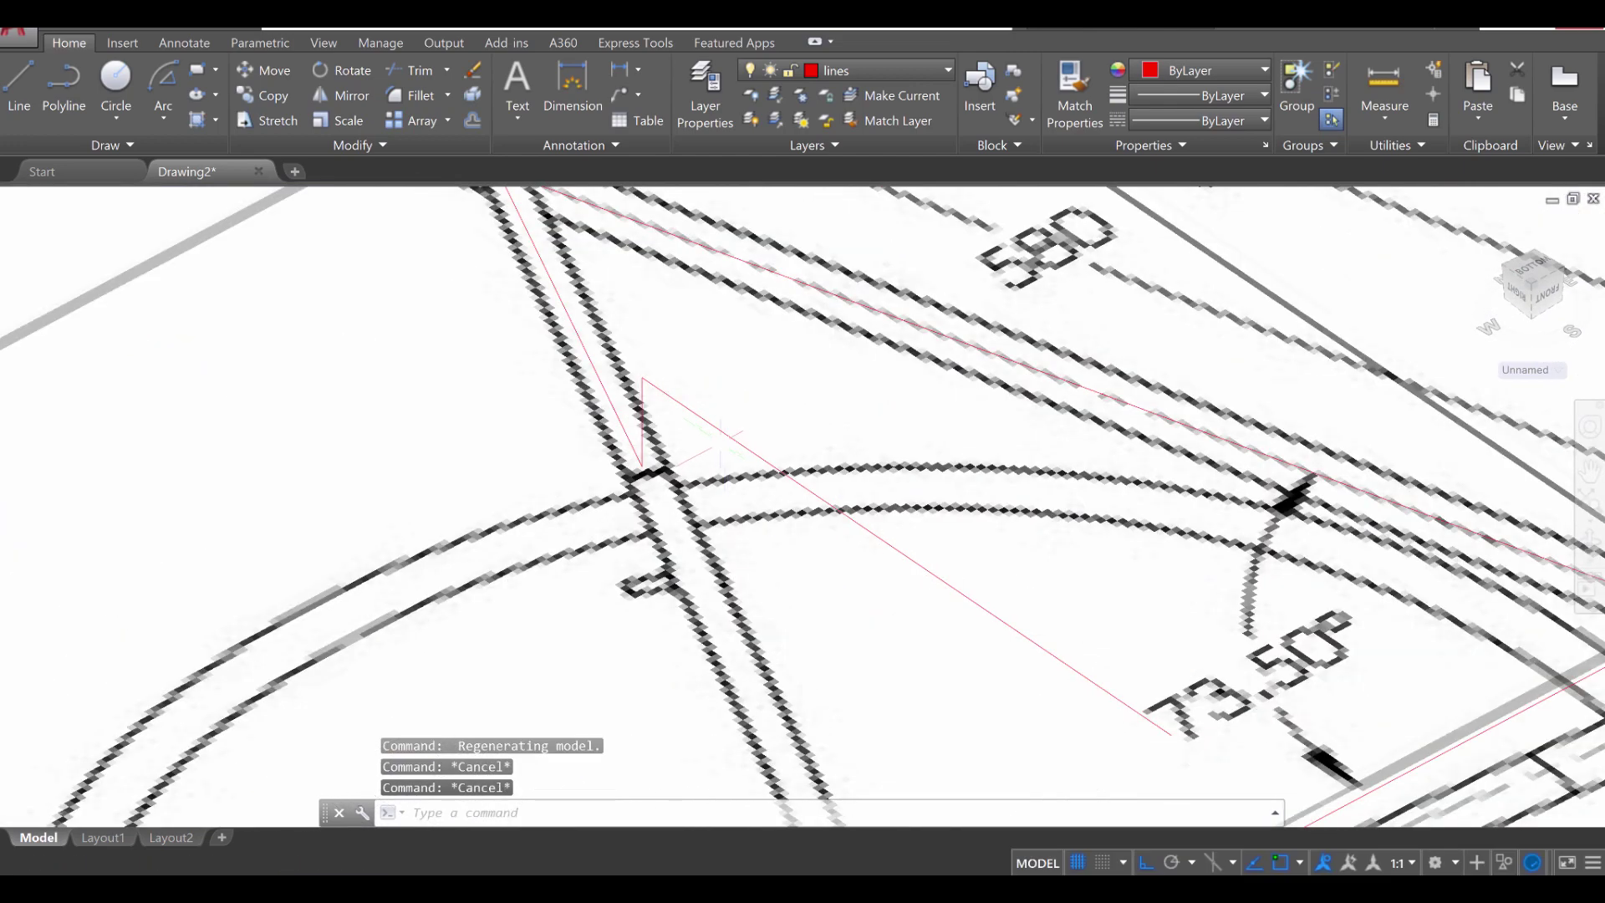
pyautogui.click(737, 352)
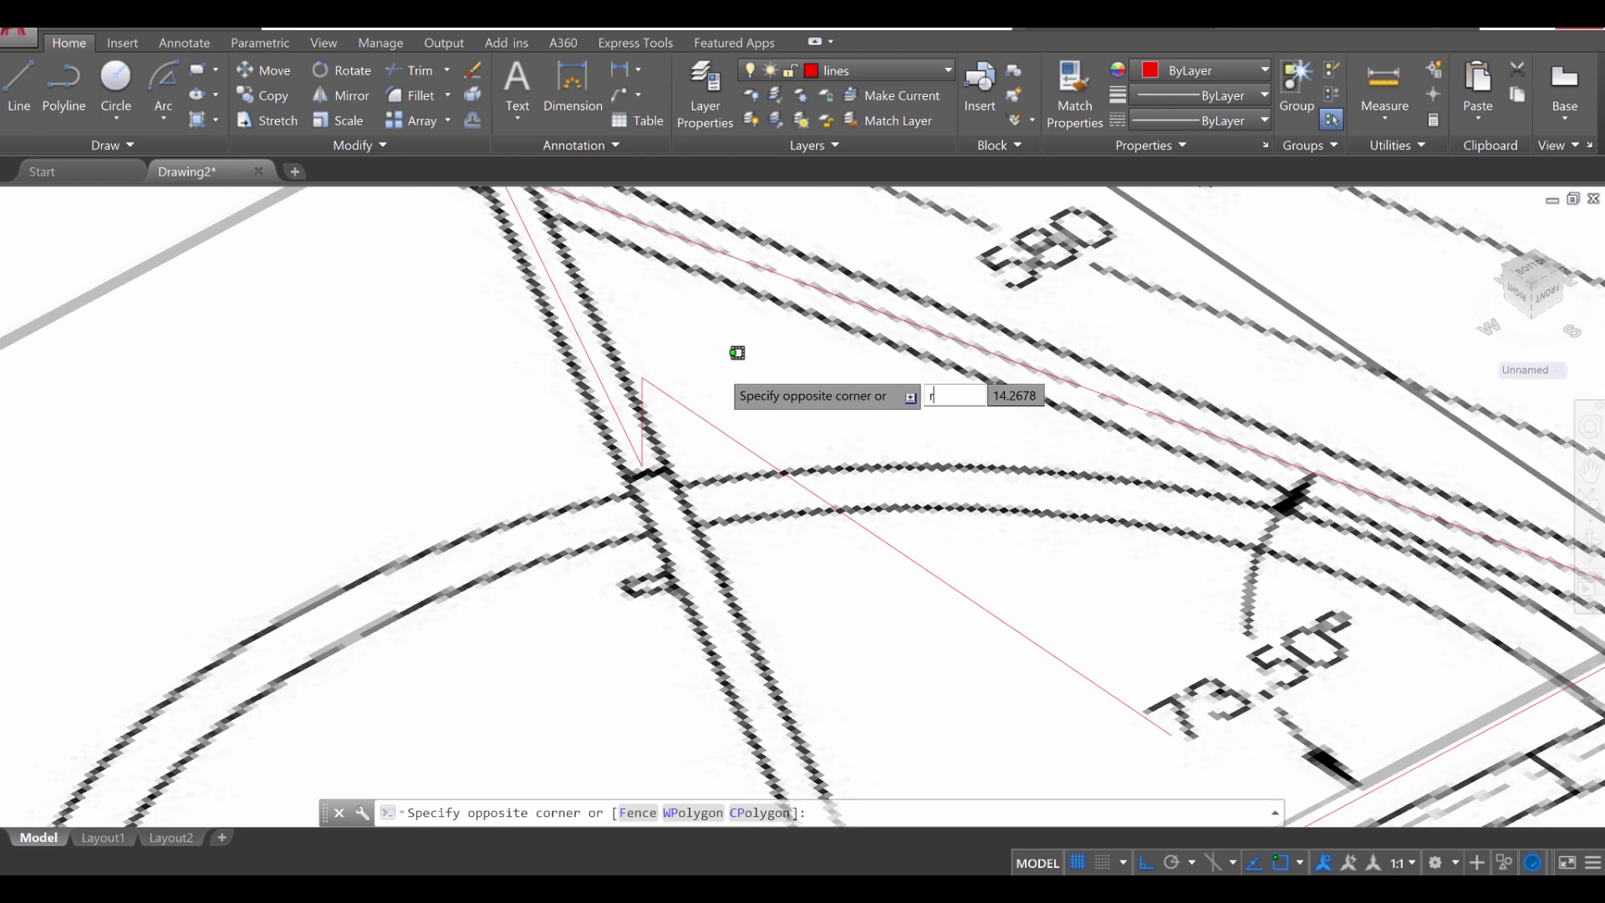
pyautogui.press('Escape')
pyautogui.press('Escape')
# Step: Rotate the two offset seat stay lines about the upper seat stay line's lower end, with ortho off, to follow the lower seat stay's centre
pyautogui.write('ro')
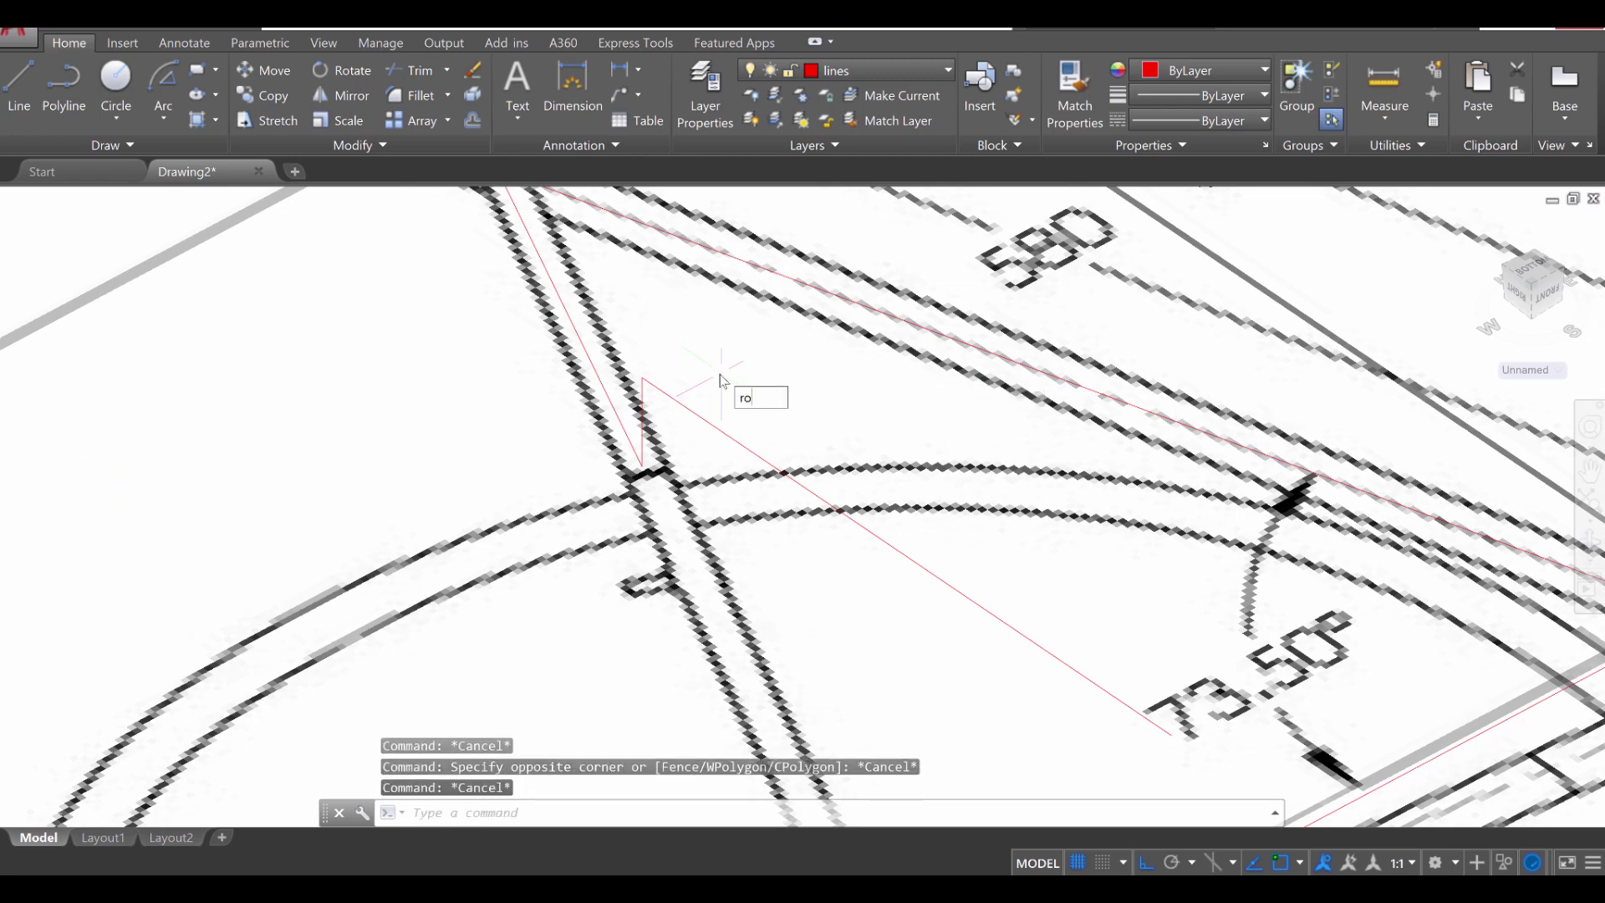
pyautogui.write('t')
pyautogui.press('Return')
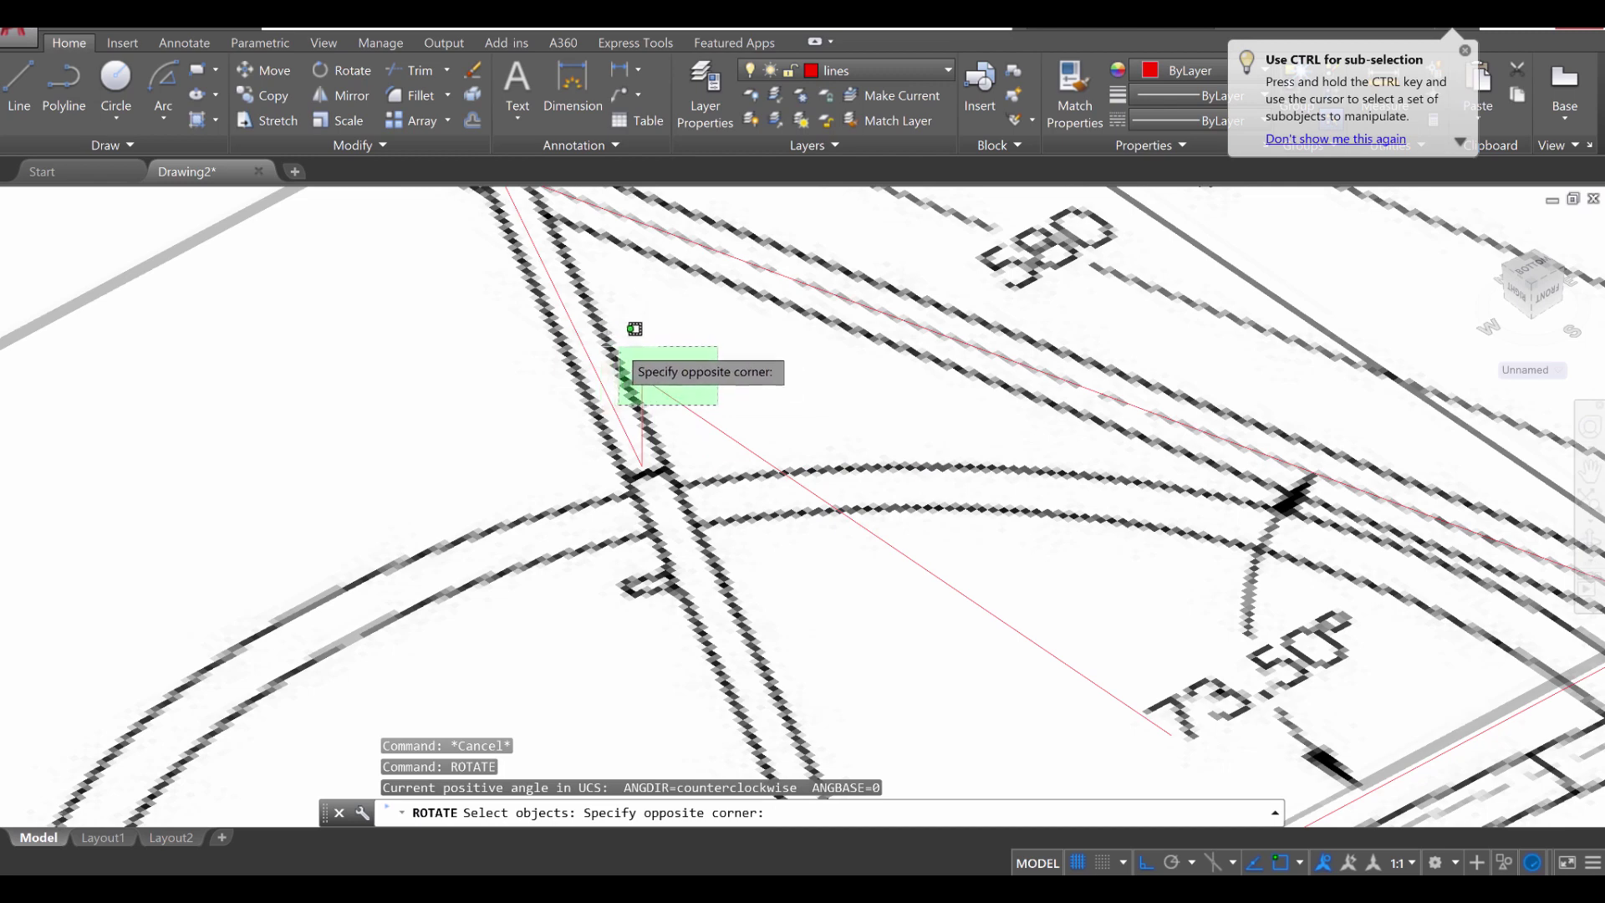
pyautogui.click(620, 347)
pyautogui.press('Return')
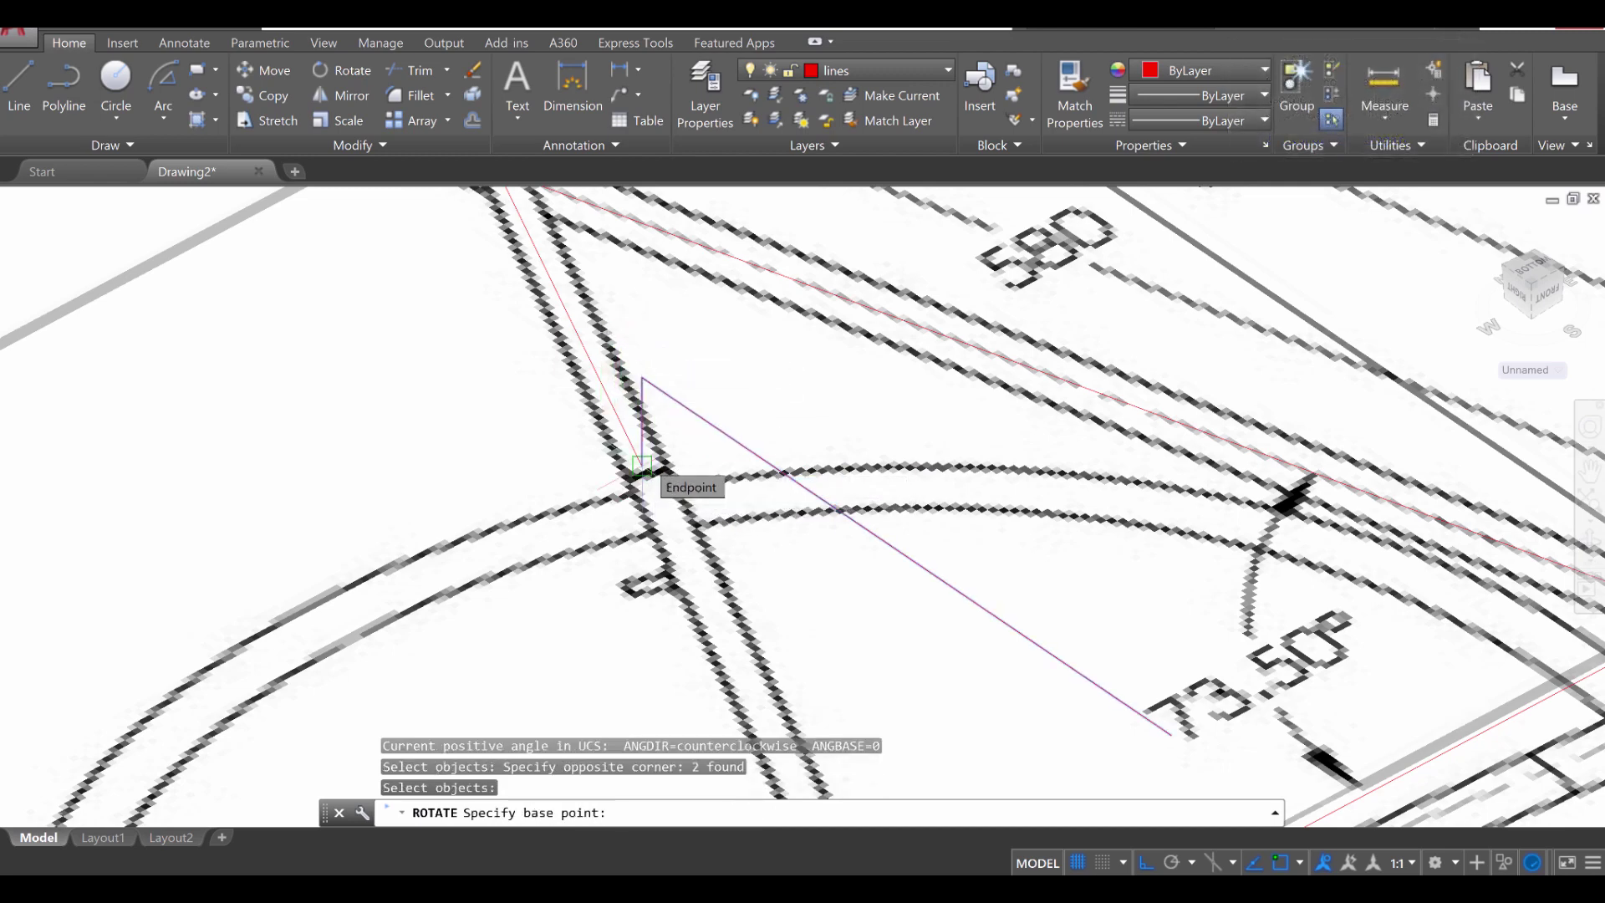
pyautogui.click(642, 465)
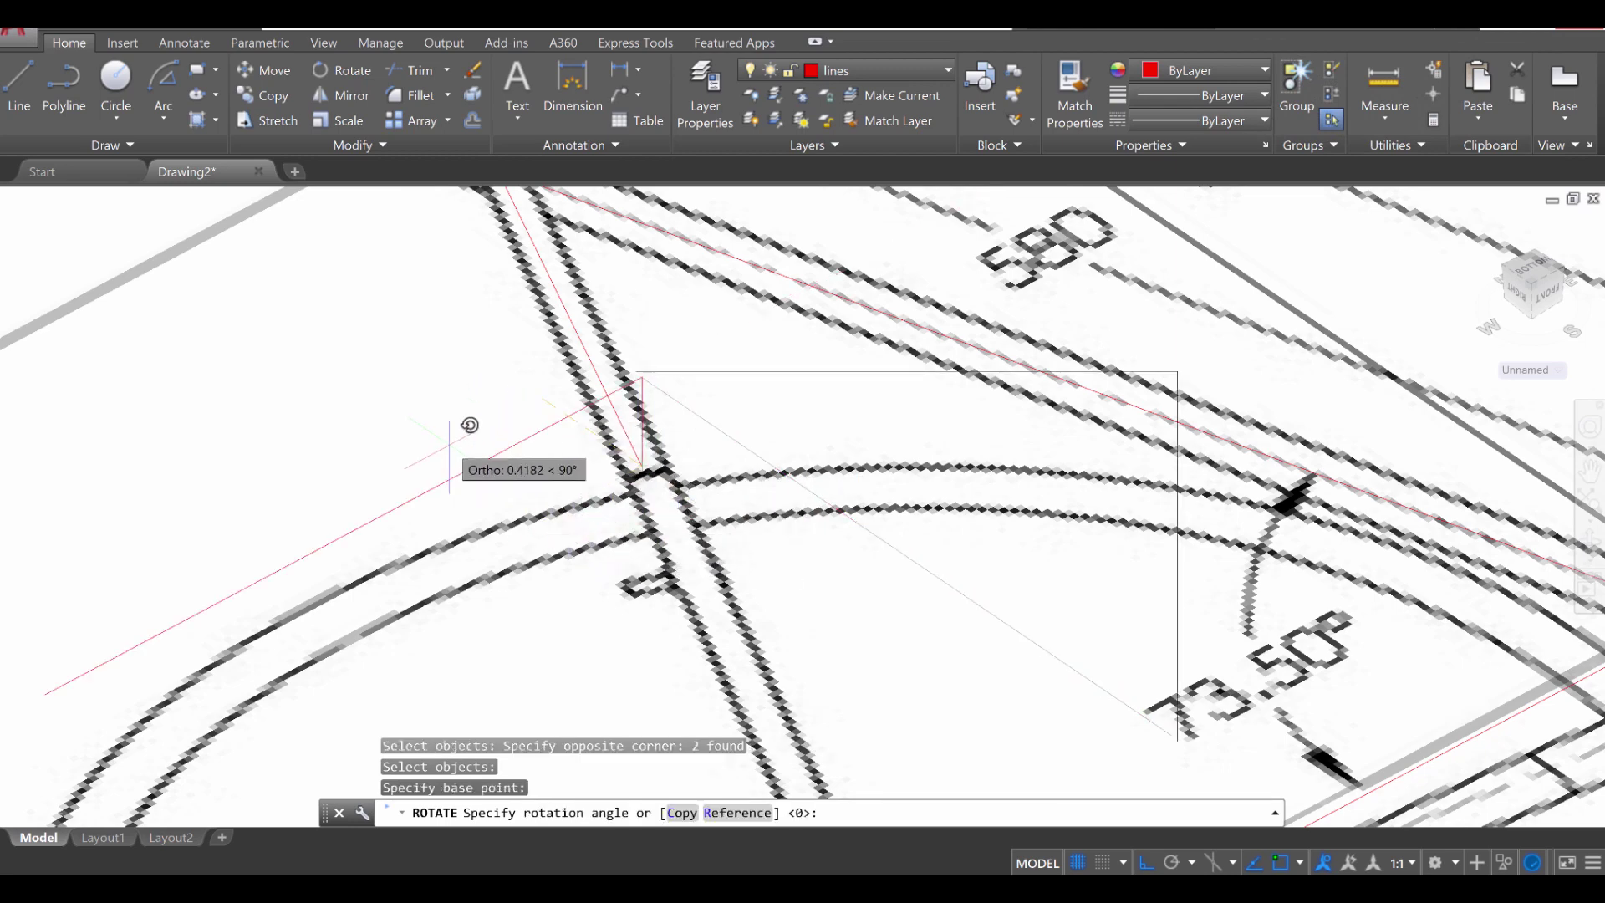
pyautogui.click(1147, 862)
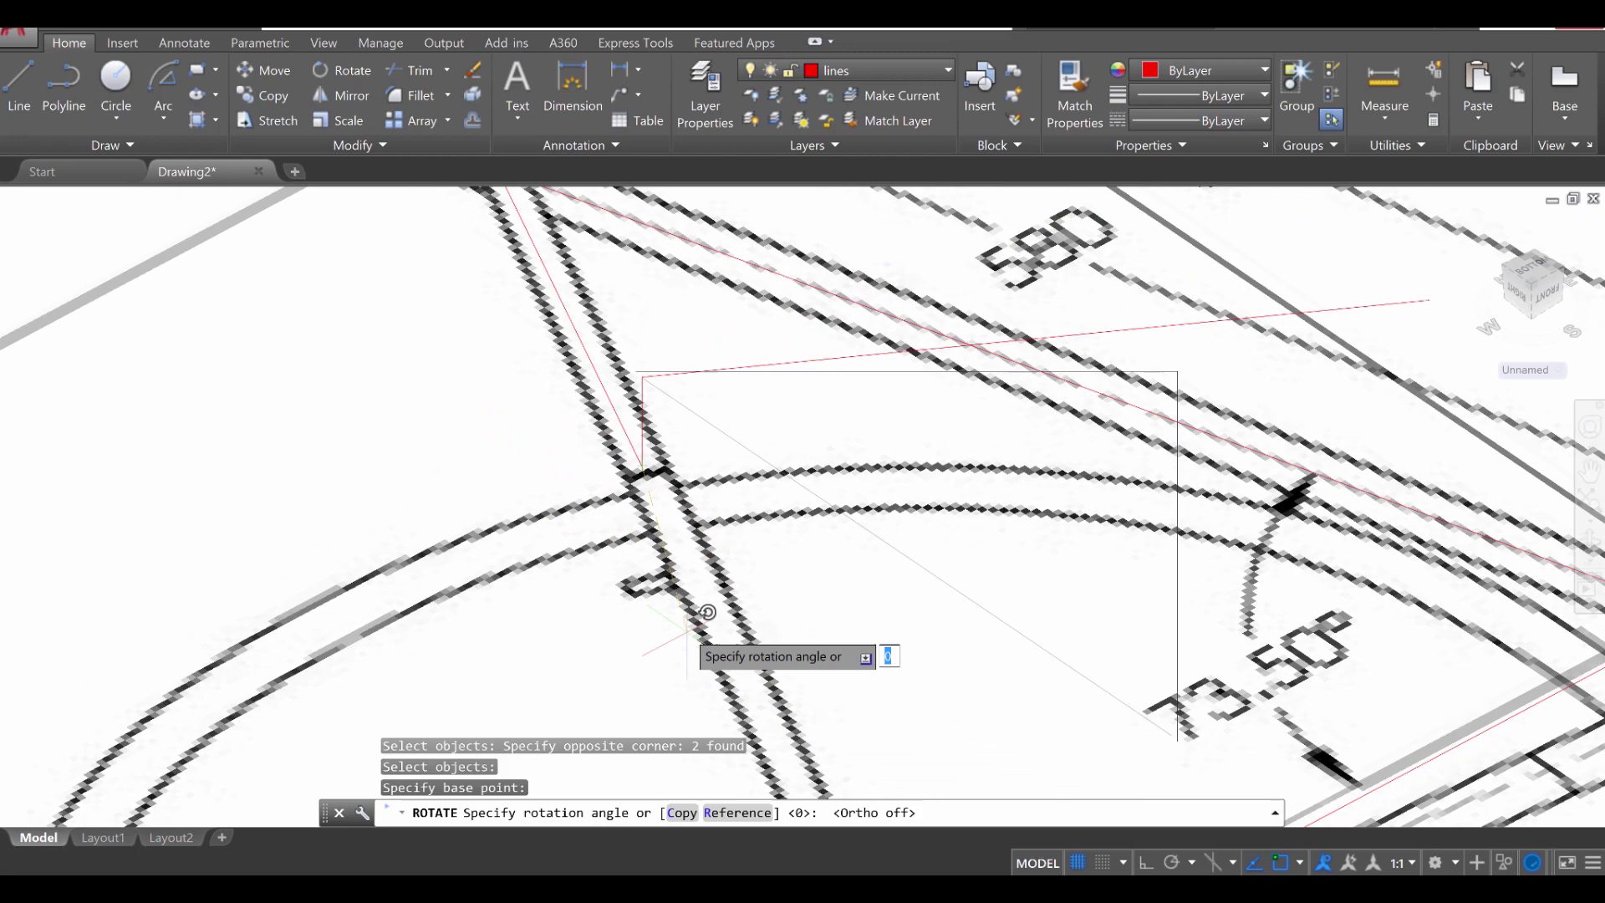
pyautogui.moveTo(683, 594)
pyautogui.keyDown('shift'); pyautogui.mouseDown(button='middle')
pyautogui.moveTo(627, 448)
pyautogui.moveTo(603, 605)
pyautogui.mouseUp(button='middle'); pyautogui.keyUp('shift')
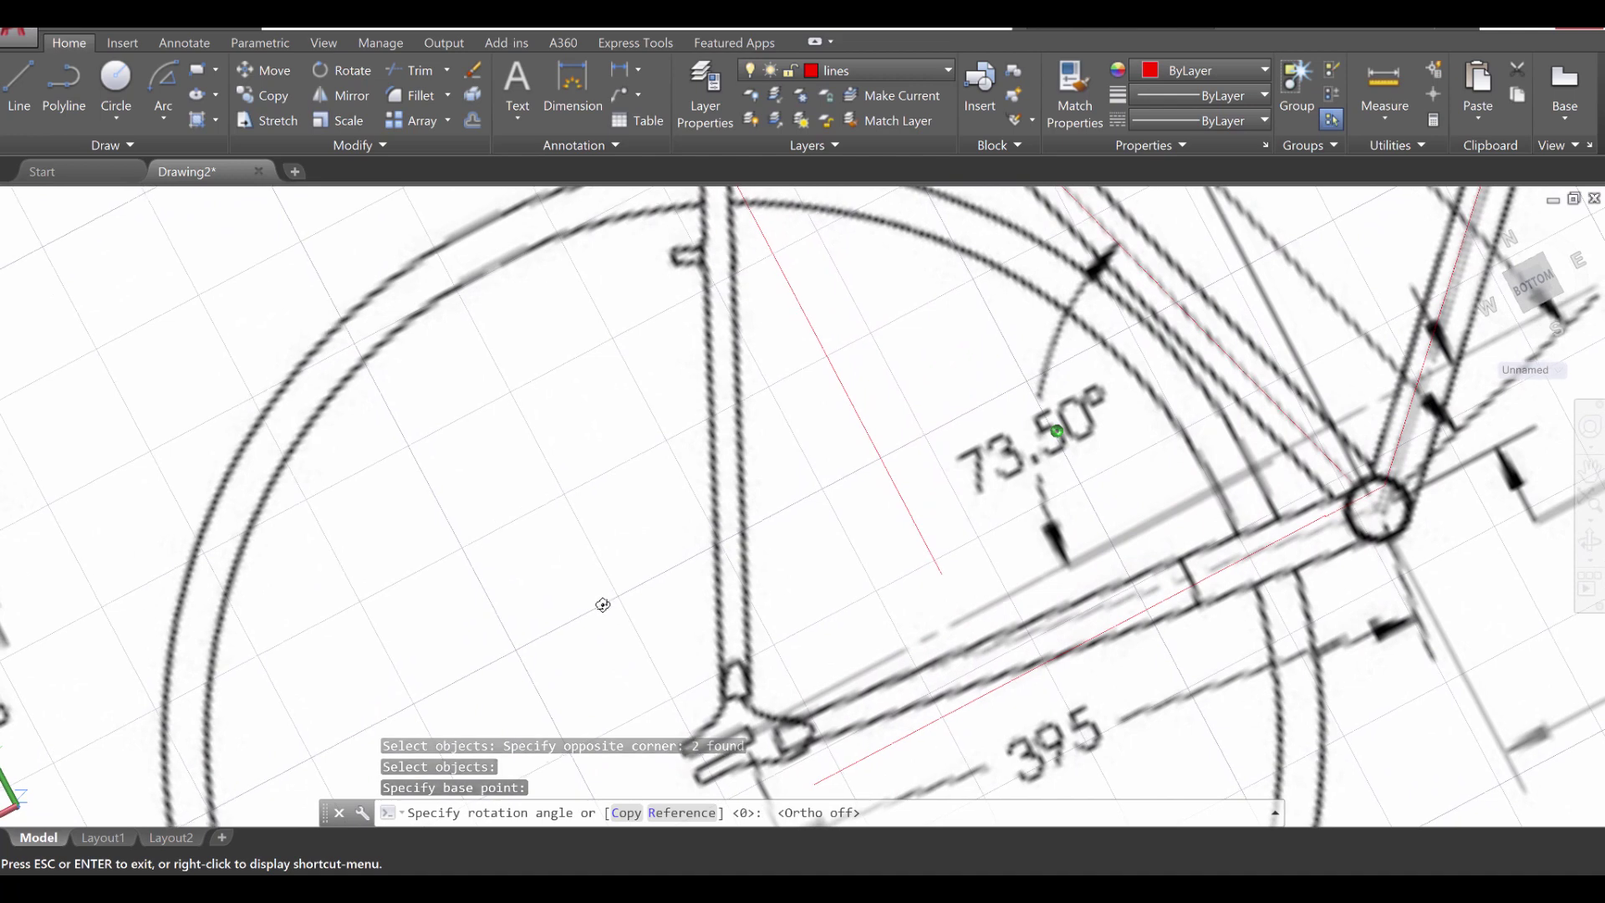
pyautogui.moveTo(566, 459); pyautogui.dragTo(577, 491, button='middle')
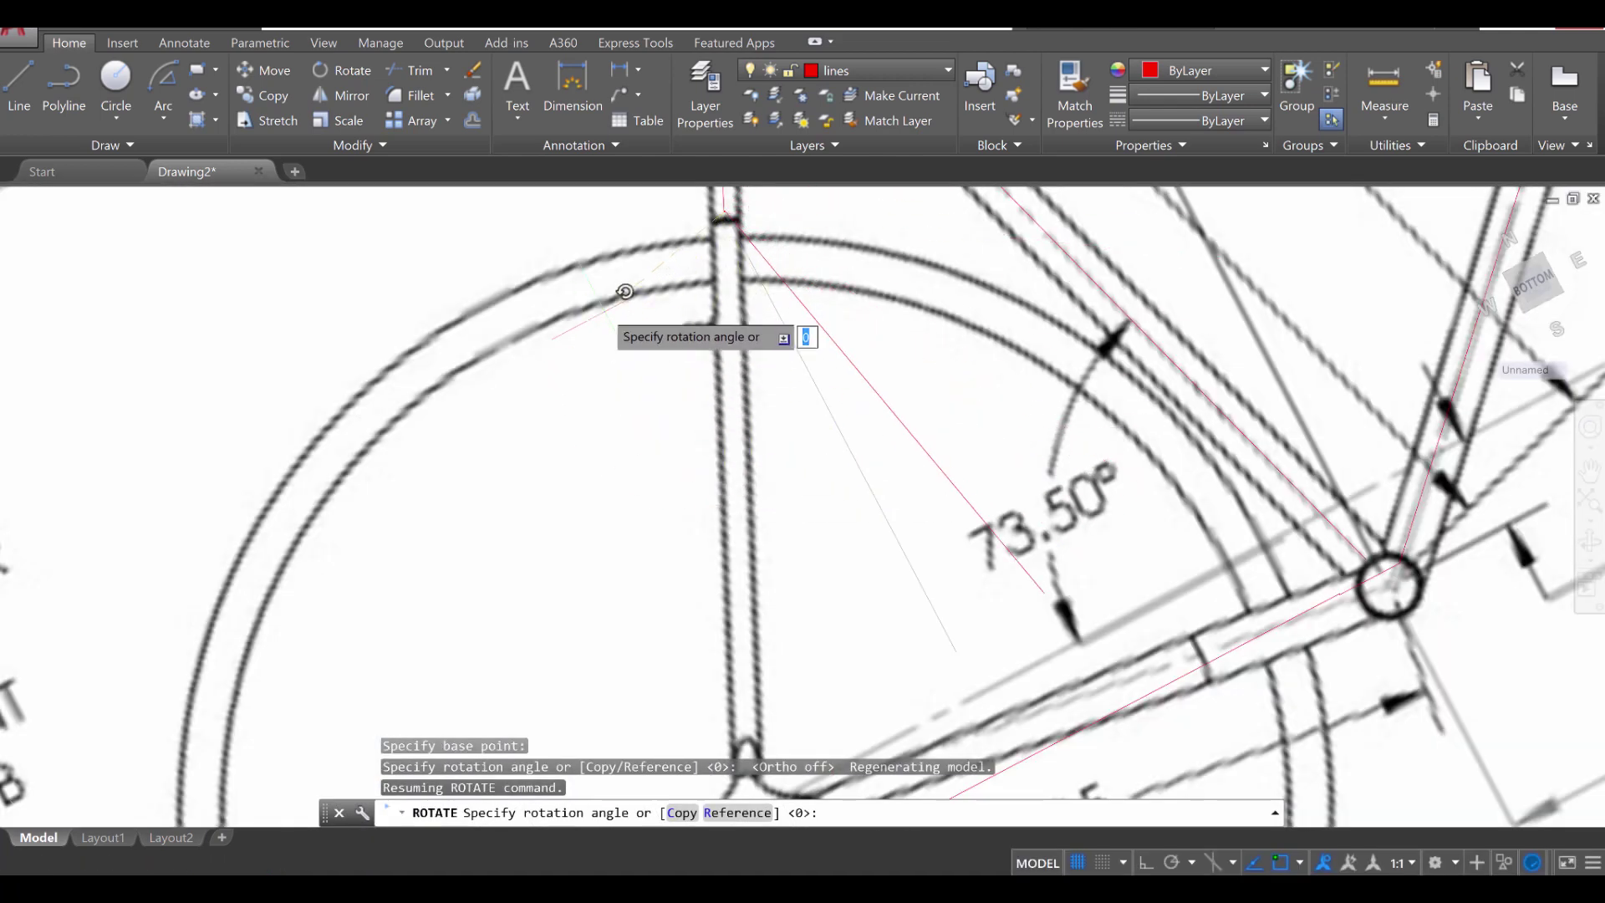
pyautogui.moveTo(627, 293); pyautogui.dragTo(685, 393, button='middle')
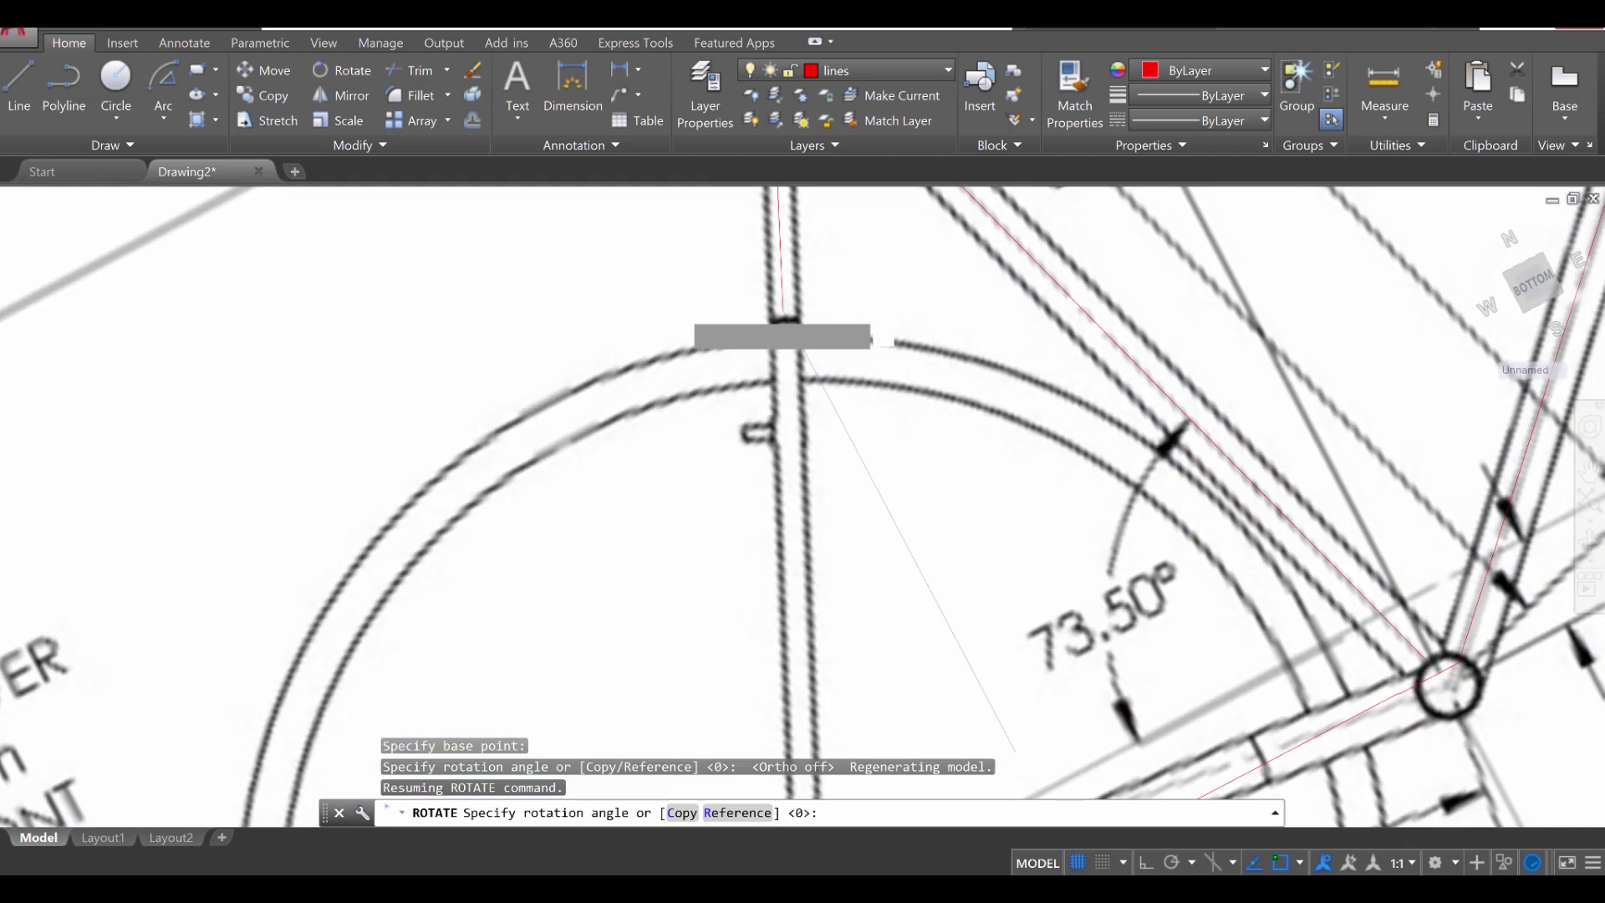
pyautogui.click(742, 294)
pyautogui.press('Escape')
pyautogui.press('Escape')
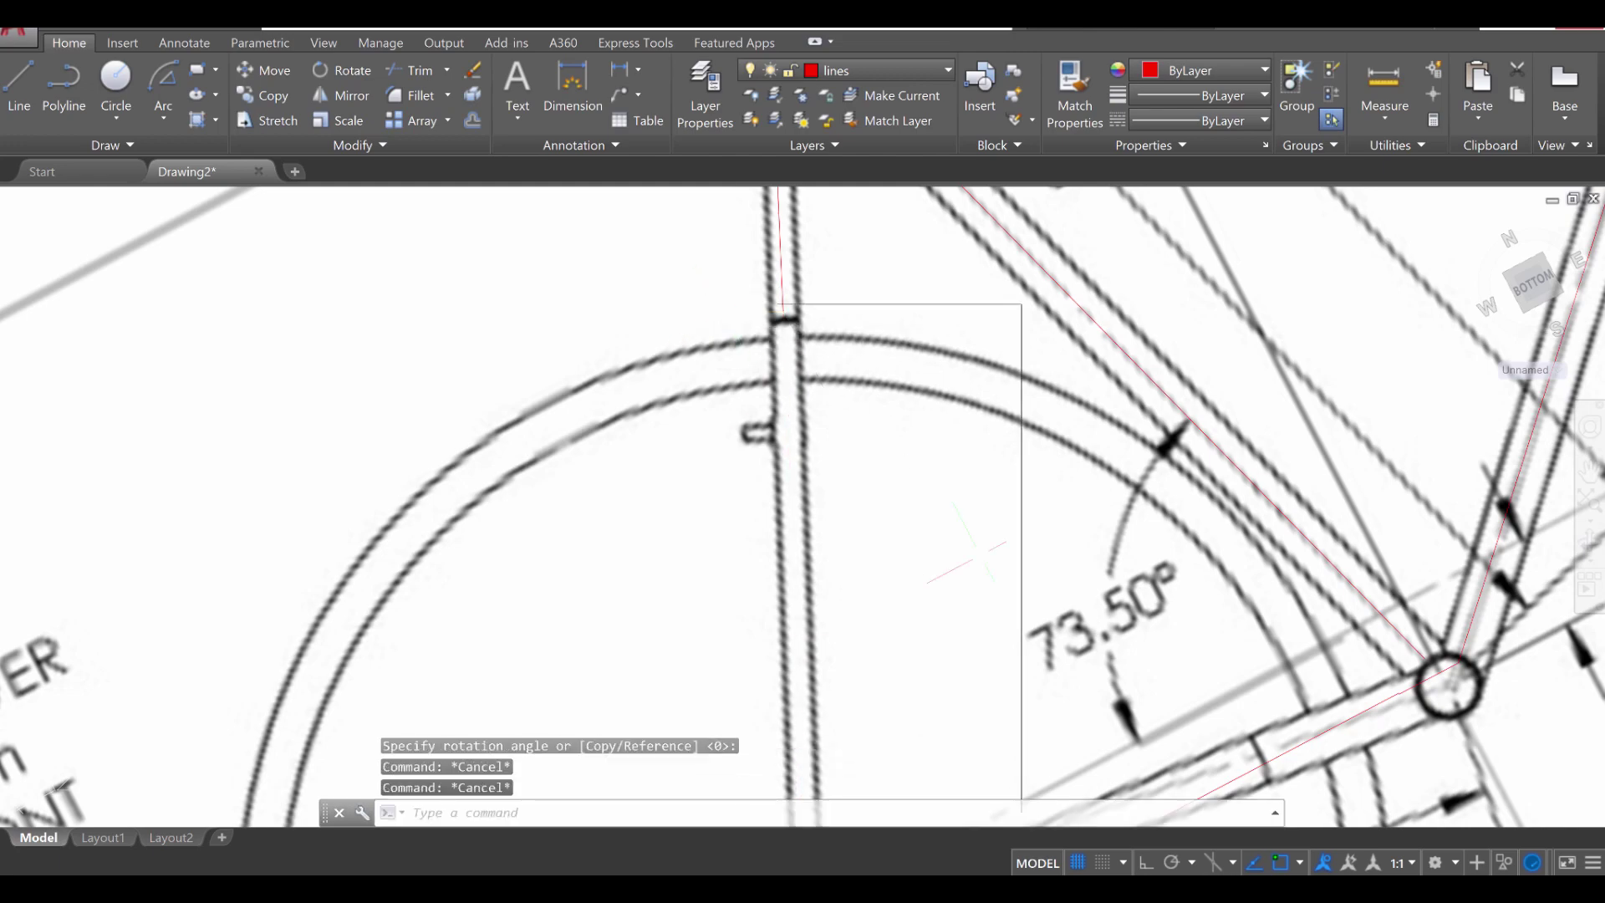
# Step: Rotate the two offset chain stay lines about the rear end of the short bottom bracket line to follow the chain stay's centre
pyautogui.keyDown('shift'); pyautogui.moveTo(950, 571); pyautogui.dragTo(914, 393, button='middle'); pyautogui.keyUp('shift')
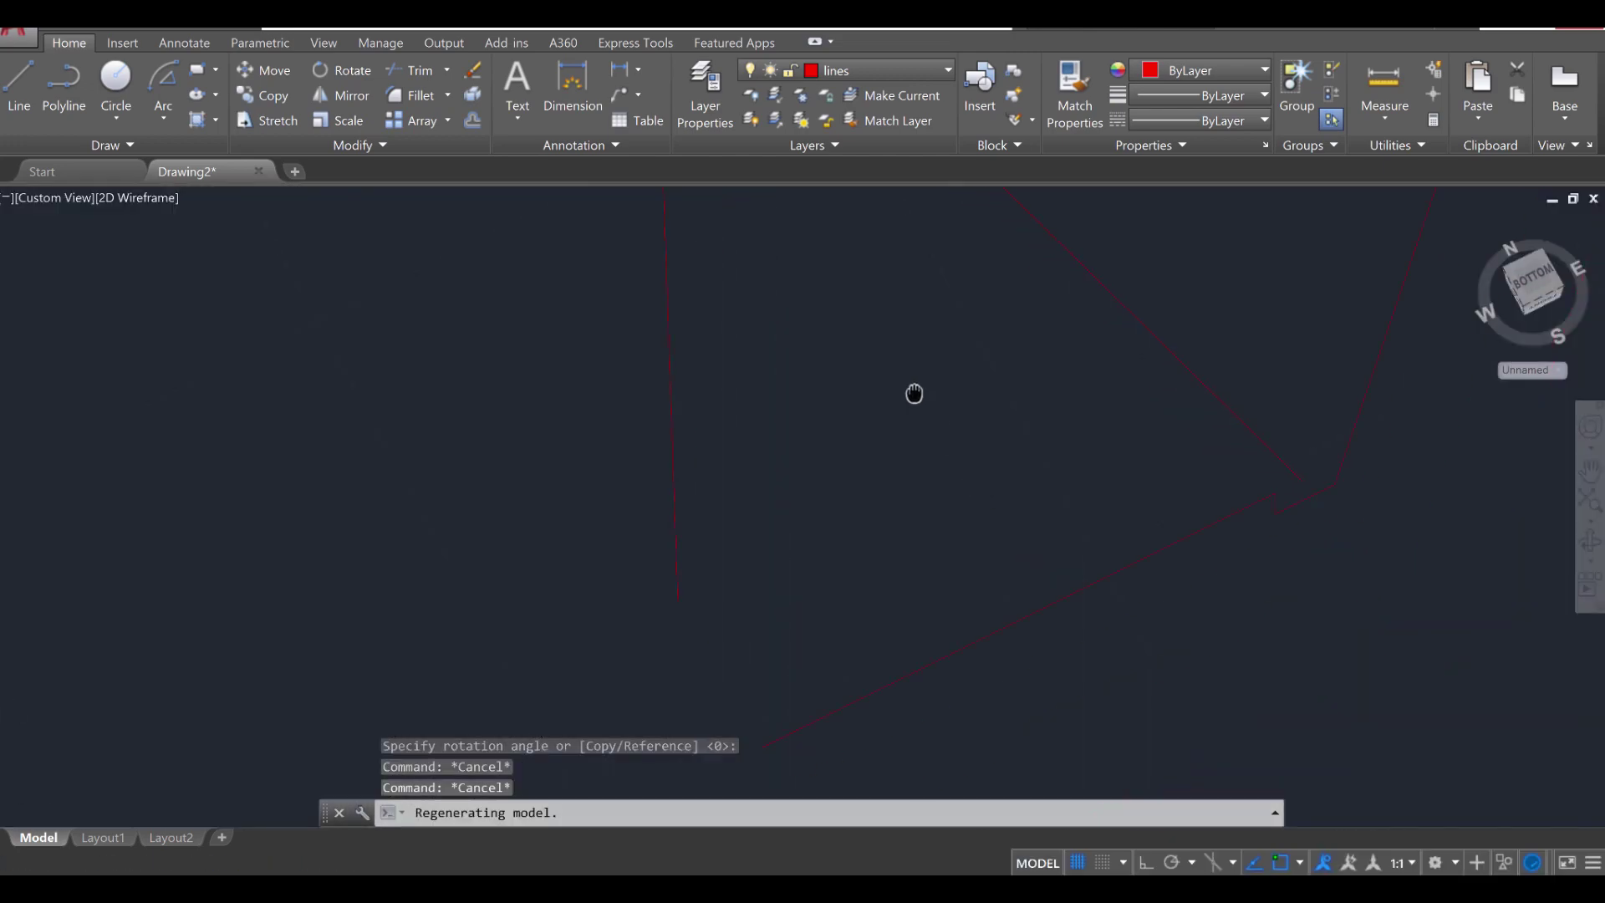
pyautogui.moveTo(1119, 614)
pyautogui.keyDown('shift'); pyautogui.mouseDown(button='middle')
pyautogui.moveTo(1129, 637)
pyautogui.moveTo(1034, 642)
pyautogui.mouseUp(button='middle'); pyautogui.keyUp('shift')
pyautogui.scroll(2, 1223, 563)
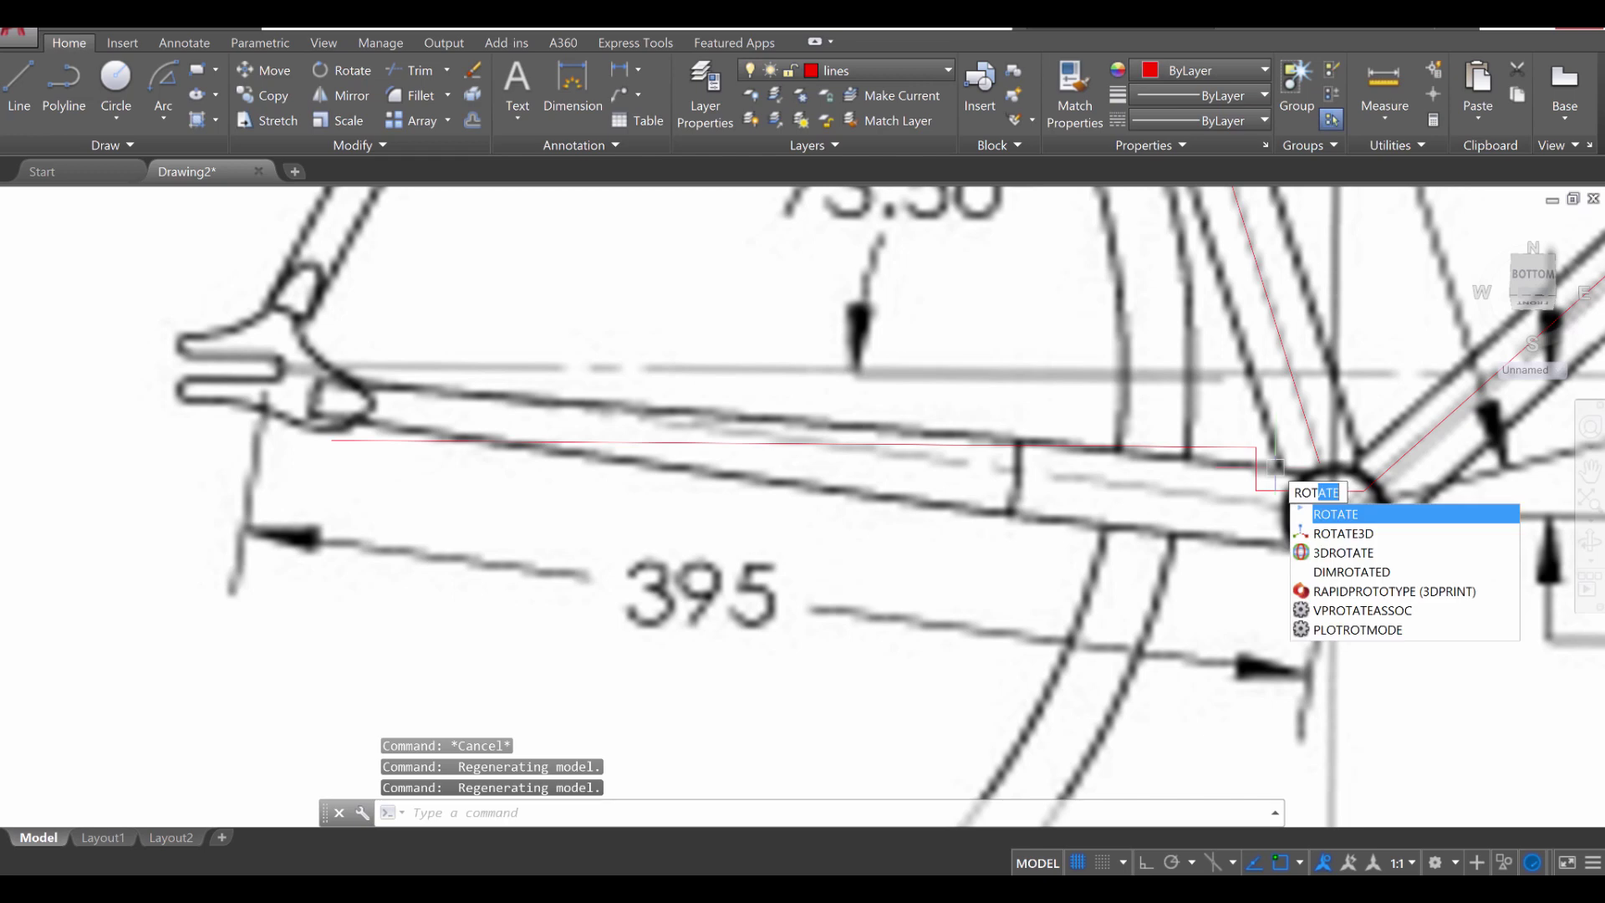
pyautogui.press('Return')
pyautogui.click(1282, 459)
pyautogui.click(1204, 435)
pyautogui.press('Return')
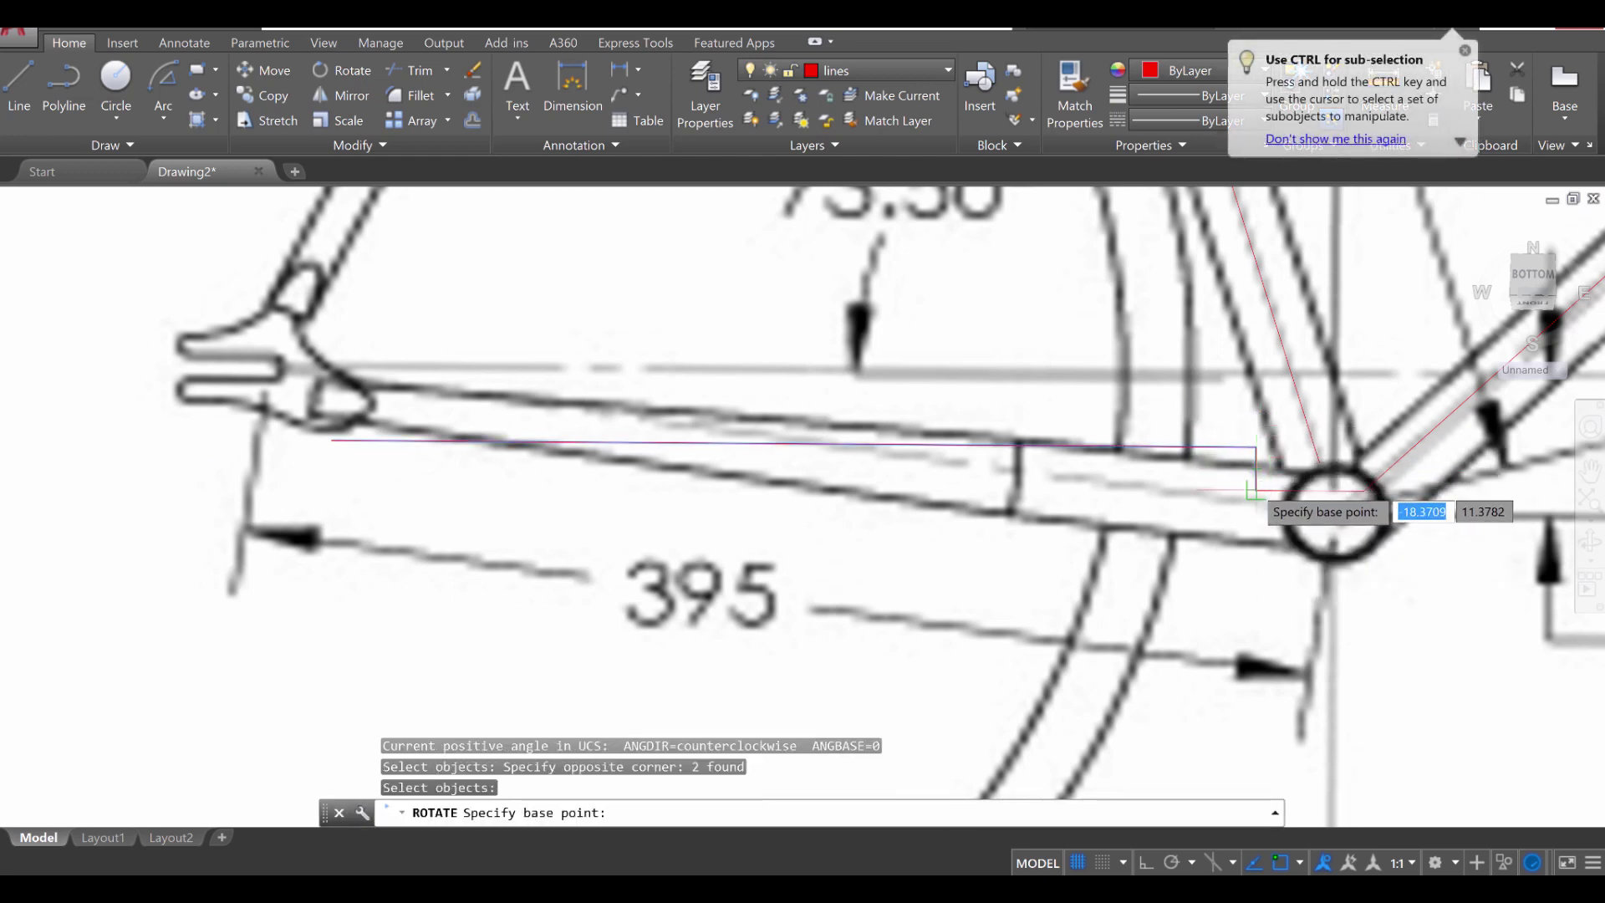
pyautogui.click(1254, 492)
pyautogui.moveTo(1118, 461)
pyautogui.keyDown('shift'); pyautogui.mouseDown(button='middle')
pyautogui.moveTo(1115, 558)
pyautogui.moveTo(1099, 516)
pyautogui.mouseUp(button='middle'); pyautogui.keyUp('shift')
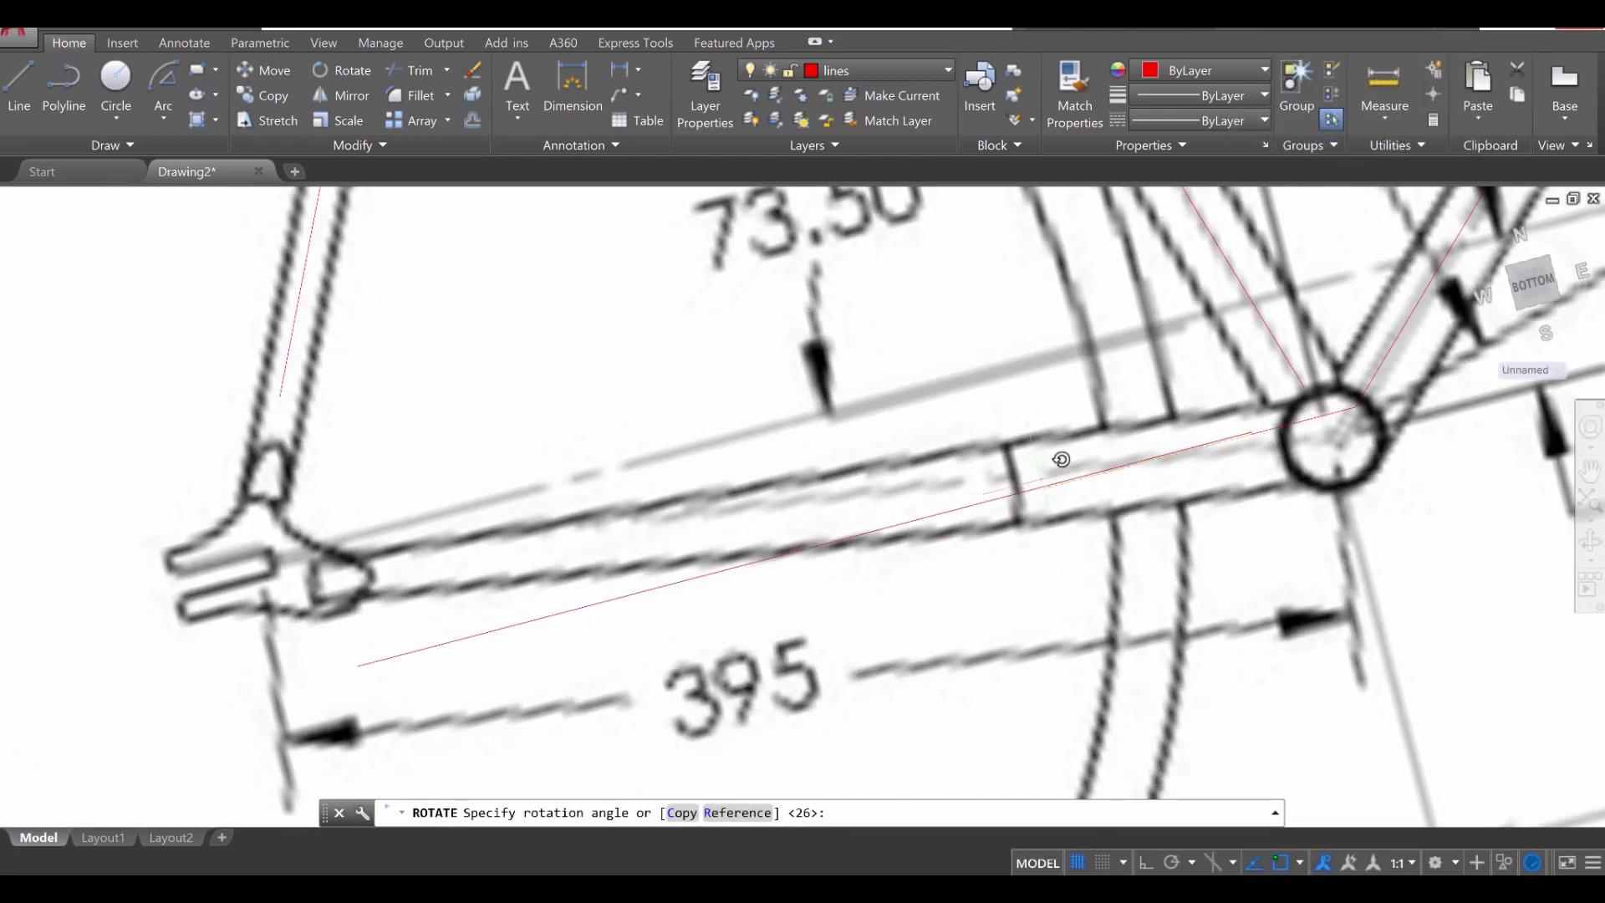
pyautogui.keyDown('shift'); pyautogui.moveTo(1051, 448); pyautogui.dragTo(1039, 457, button='middle'); pyautogui.keyUp('shift')
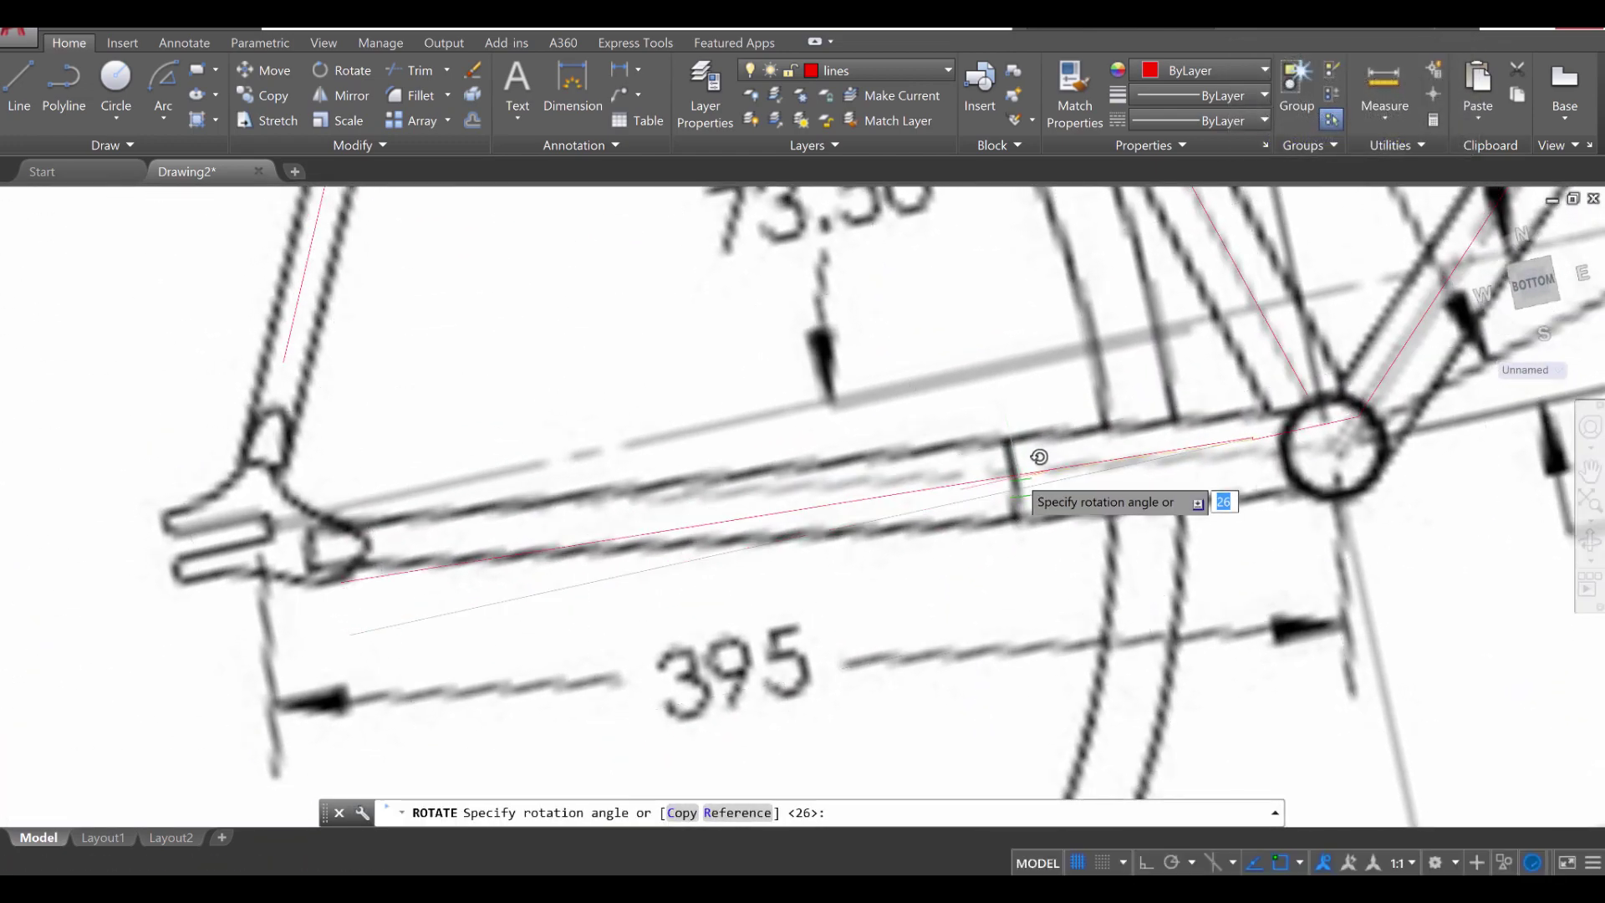
pyautogui.press('Return')
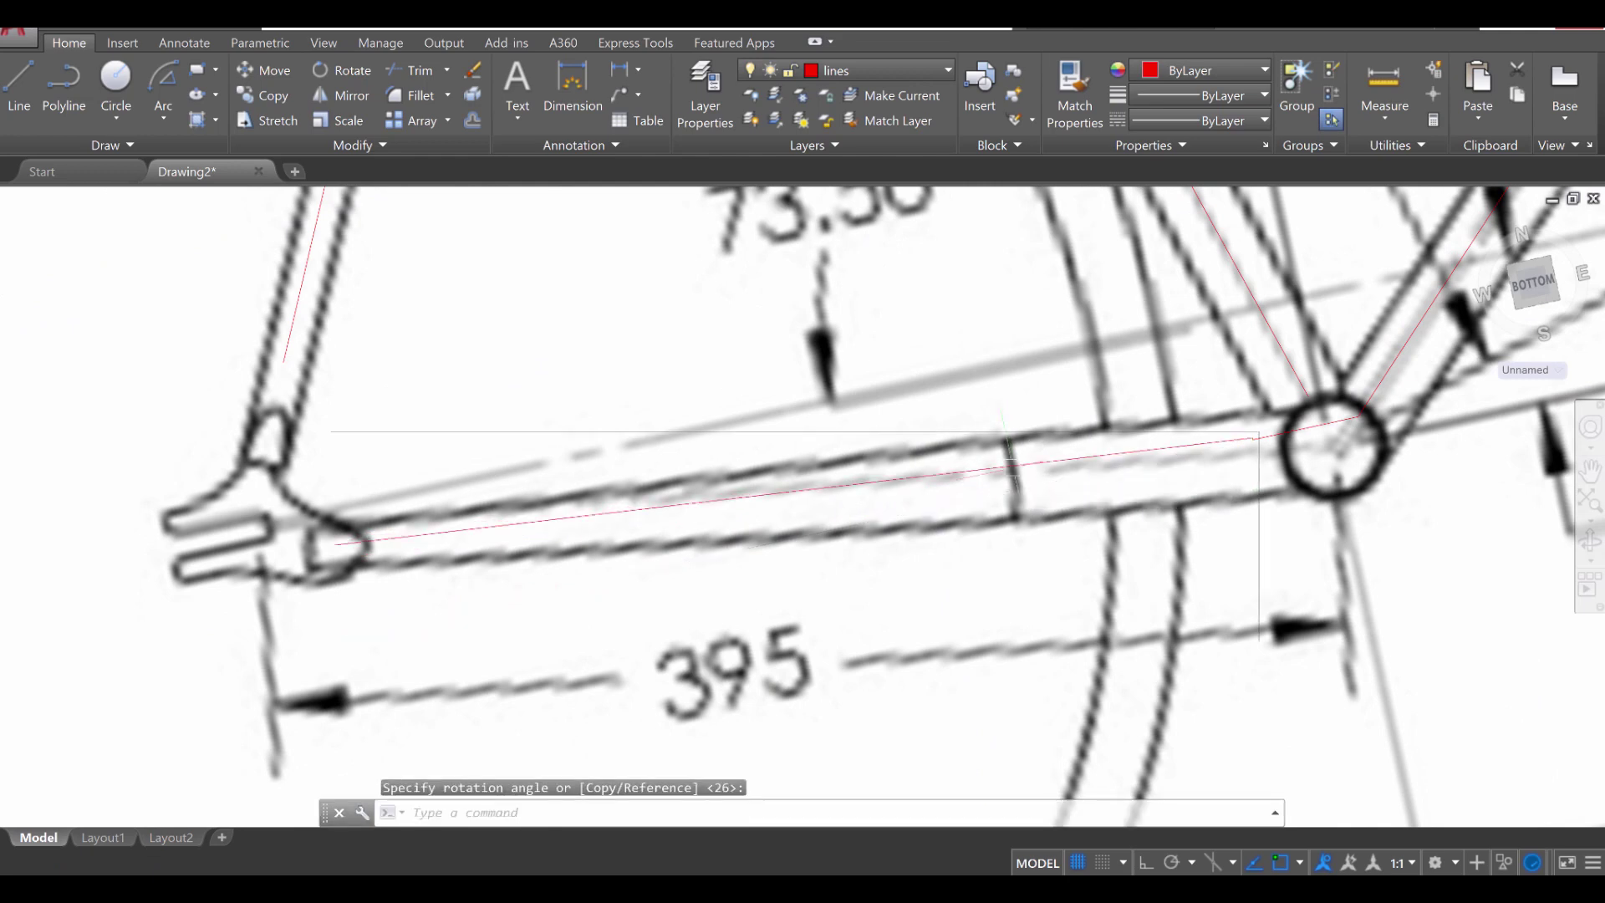
pyautogui.press('Escape')
pyautogui.press('Escape')
pyautogui.scroll(-1, 1021, 474)
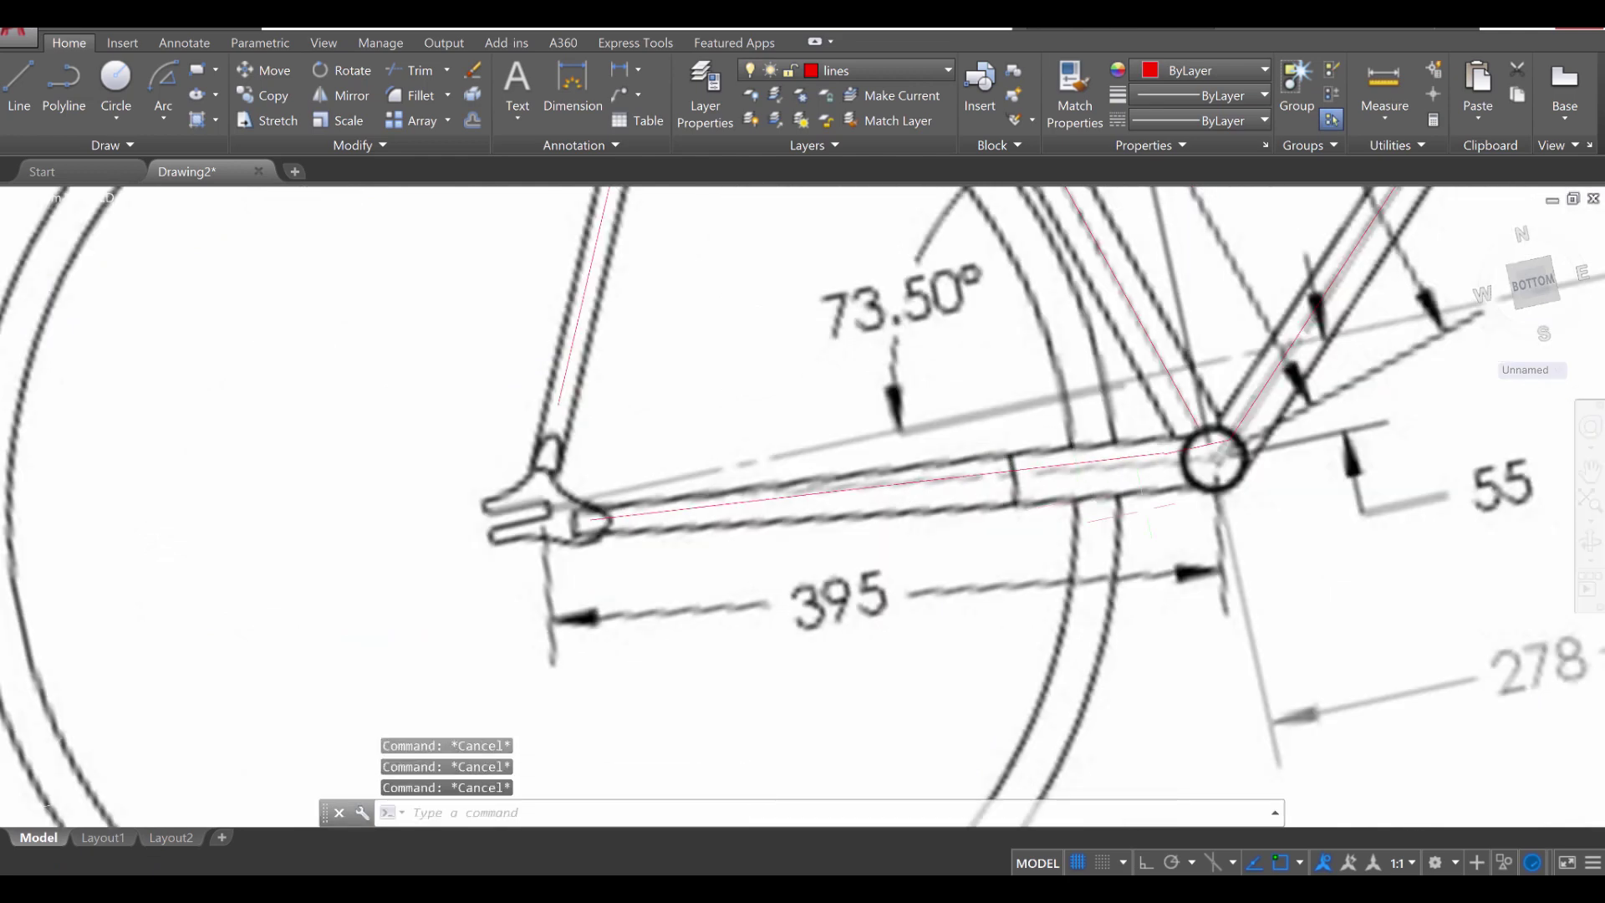
# Step: Rotate the two offset fork lines about the head tube line's lower end to bring them onto the fork blade in the reference image
pyautogui.moveTo(1258, 526); pyautogui.dragTo(1210, 520, button='middle')
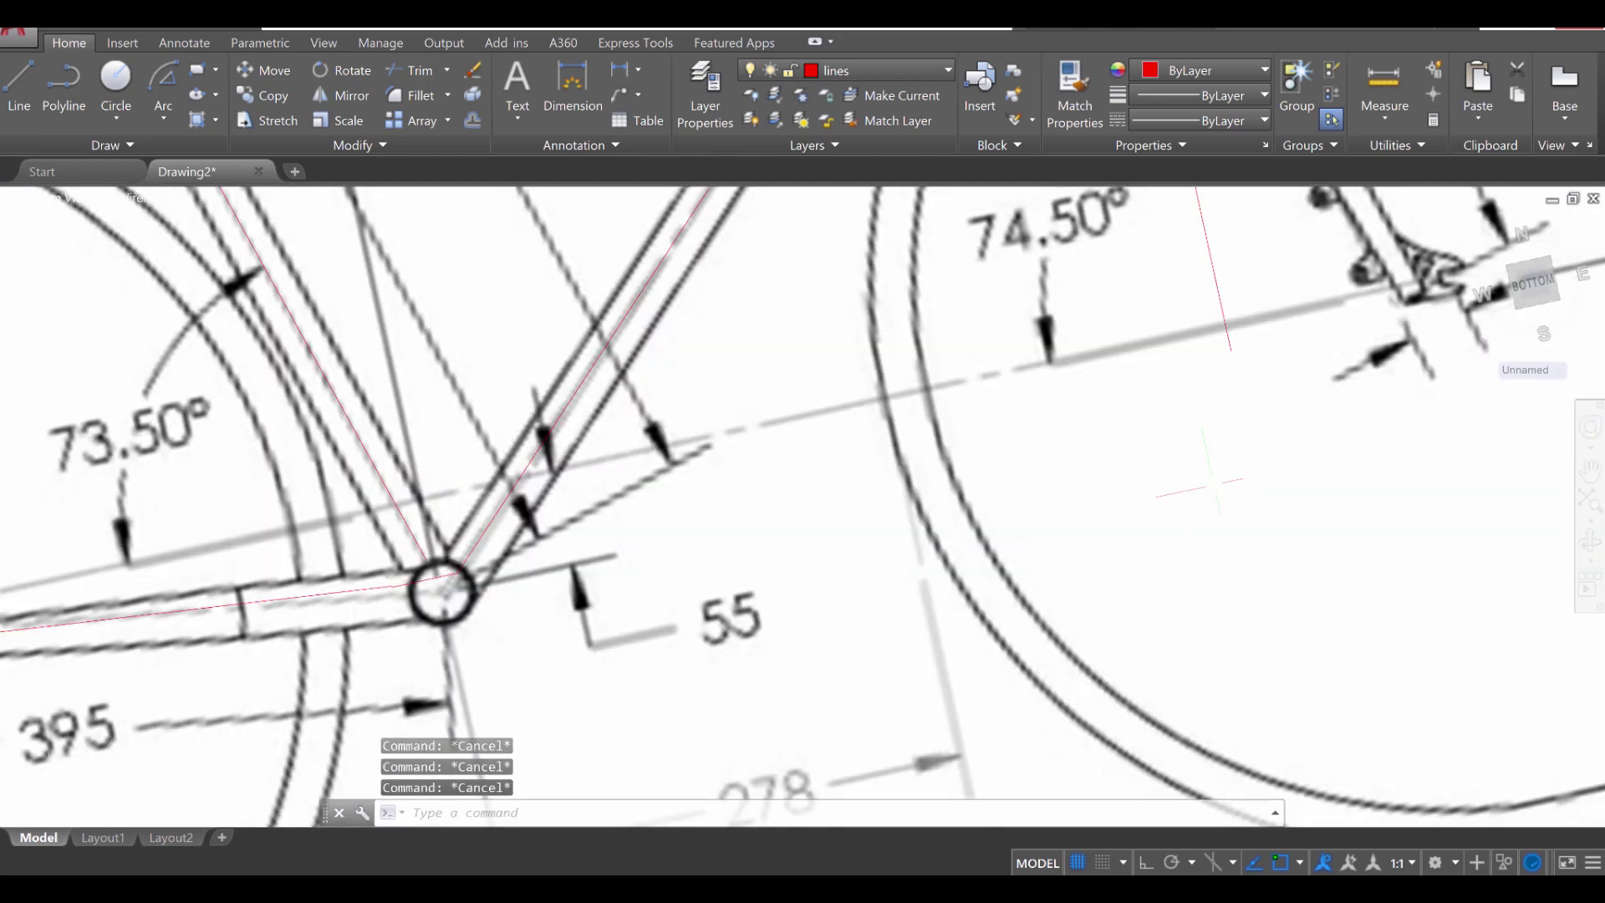
pyautogui.moveTo(1243, 422); pyautogui.dragTo(1029, 665, button='middle')
pyautogui.moveTo(1010, 343); pyautogui.dragTo(1066, 721, button='middle')
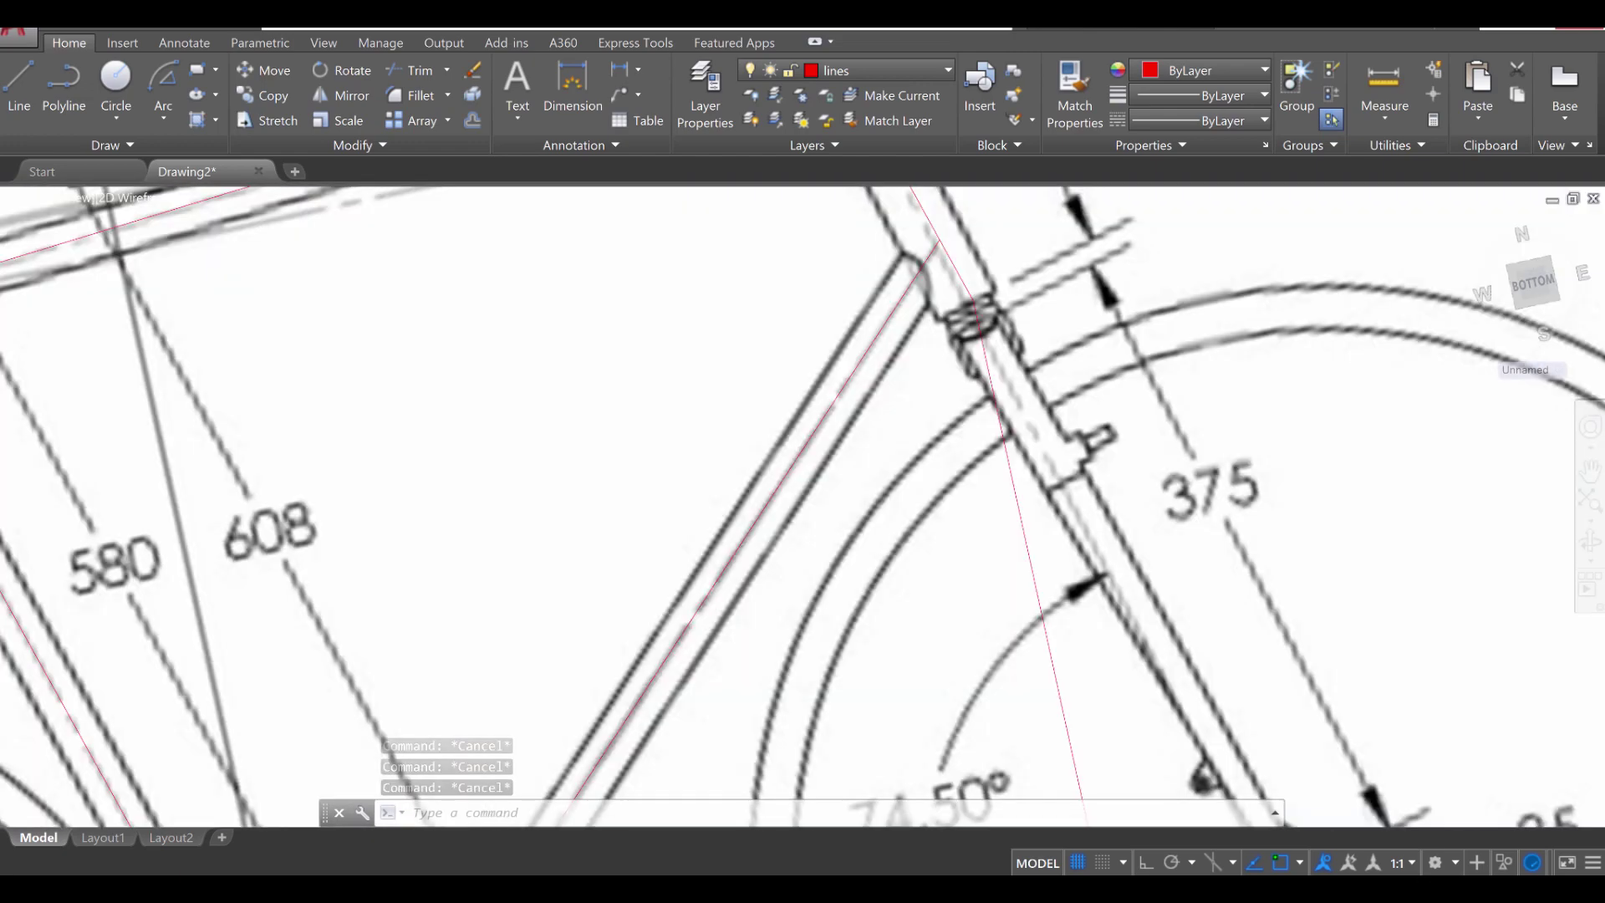
pyautogui.keyDown('shift'); pyautogui.moveTo(991, 514); pyautogui.dragTo(1047, 341, button='middle'); pyautogui.keyUp('shift')
pyautogui.moveTo(1047, 341); pyautogui.dragTo(994, 432, button='middle')
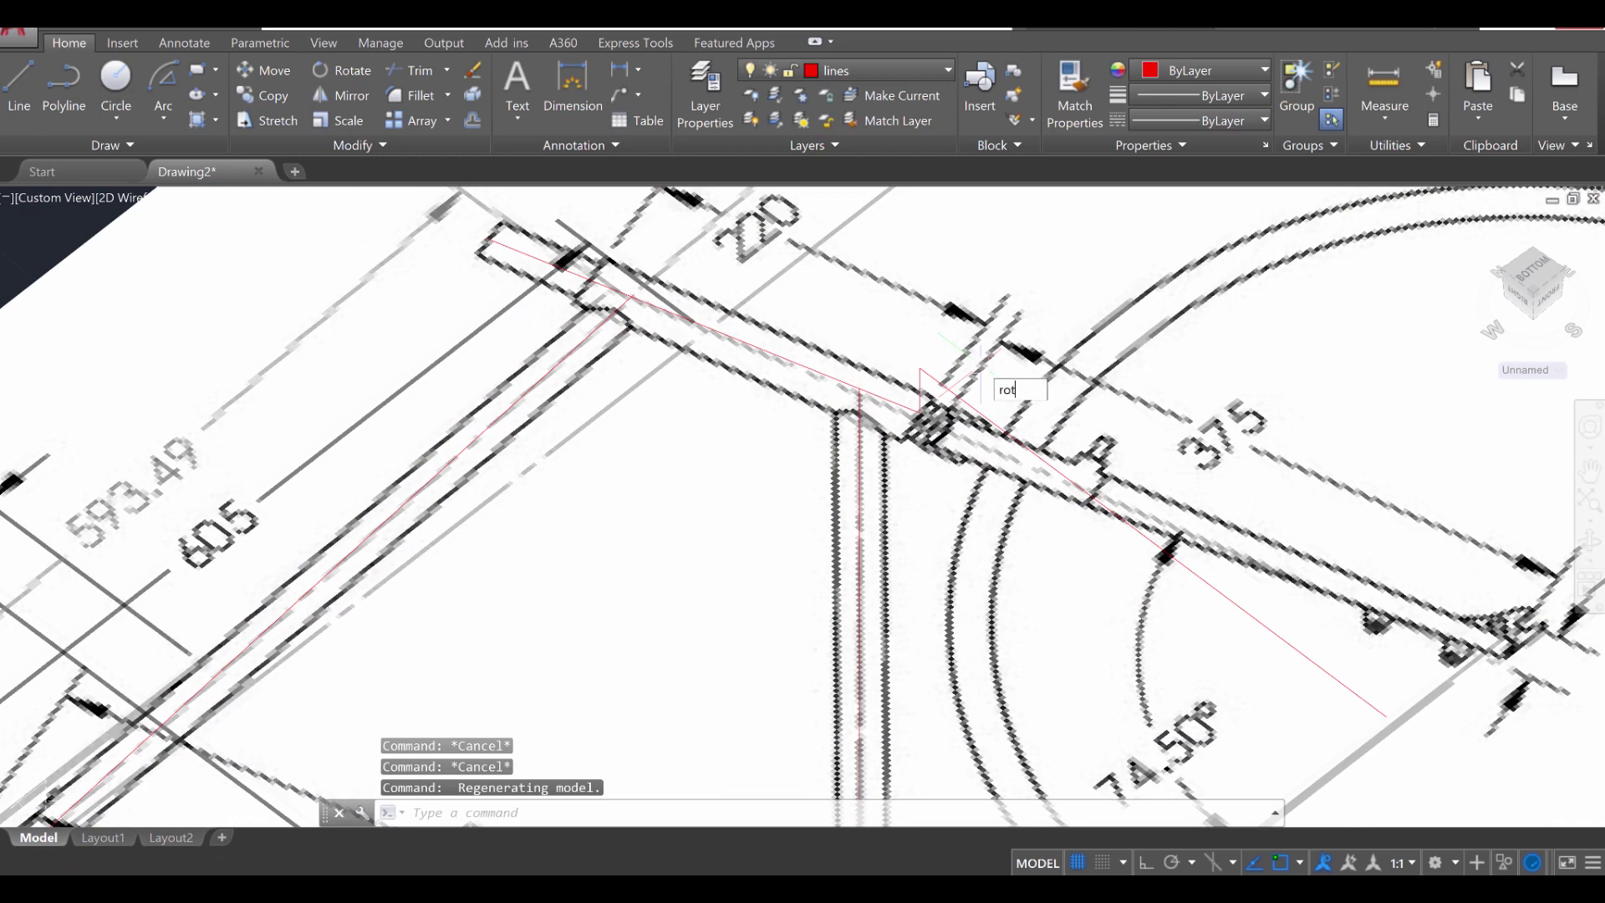
pyautogui.press('Return')
pyautogui.click(997, 389)
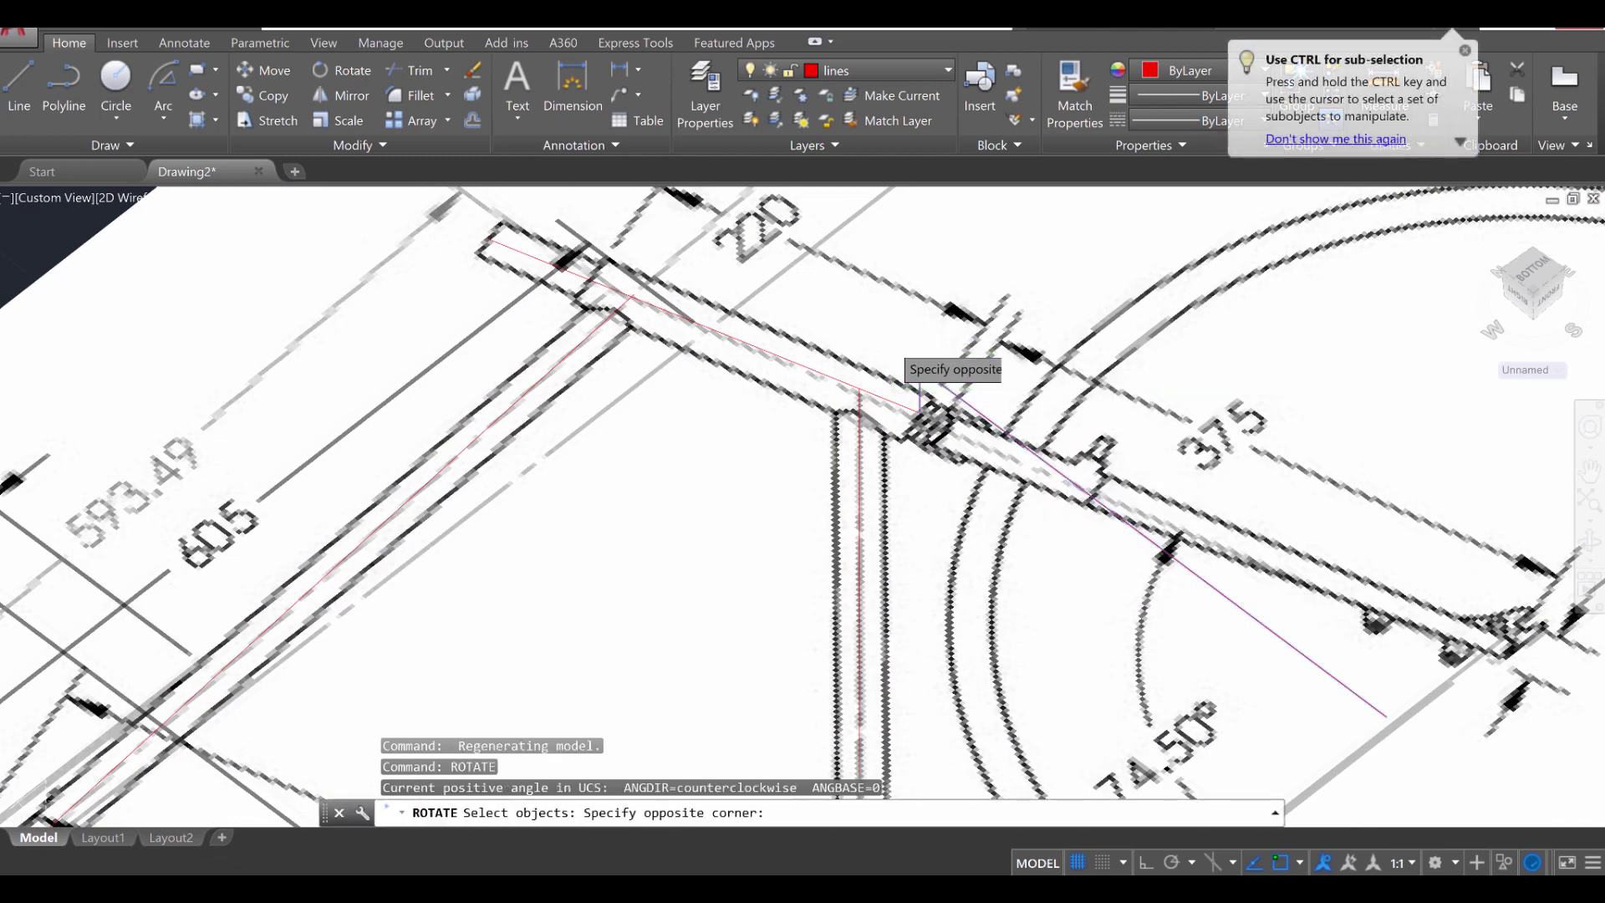
pyautogui.click(919, 386)
pyautogui.press('Return')
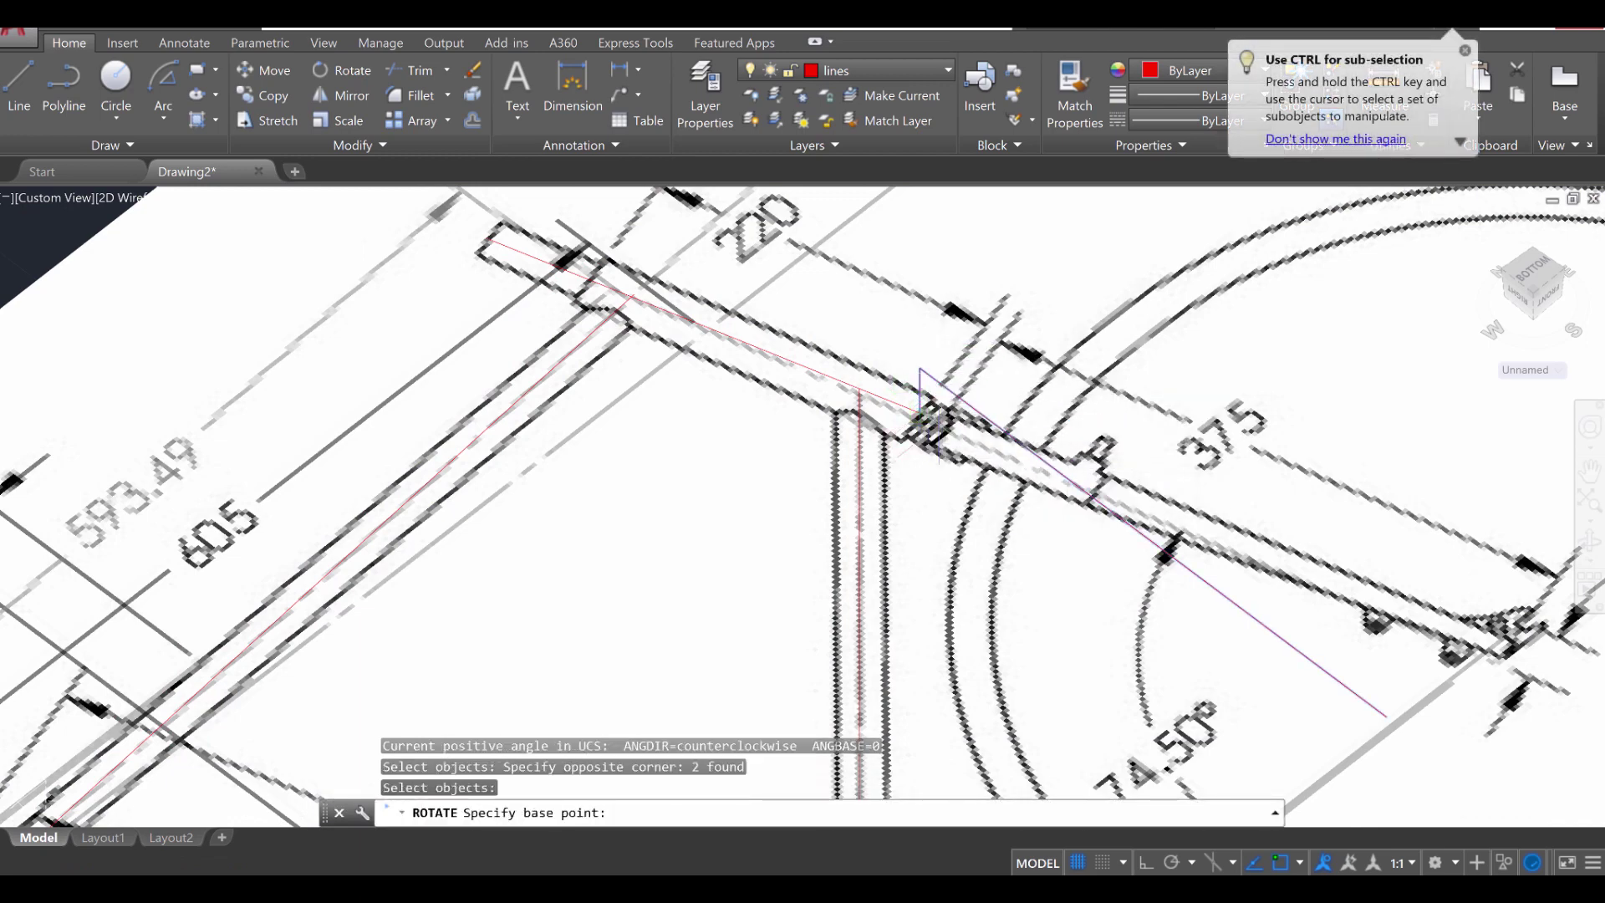
pyautogui.click(920, 411)
pyautogui.keyDown('shift'); pyautogui.moveTo(1050, 489); pyautogui.dragTo(970, 629, button='middle'); pyautogui.keyUp('shift')
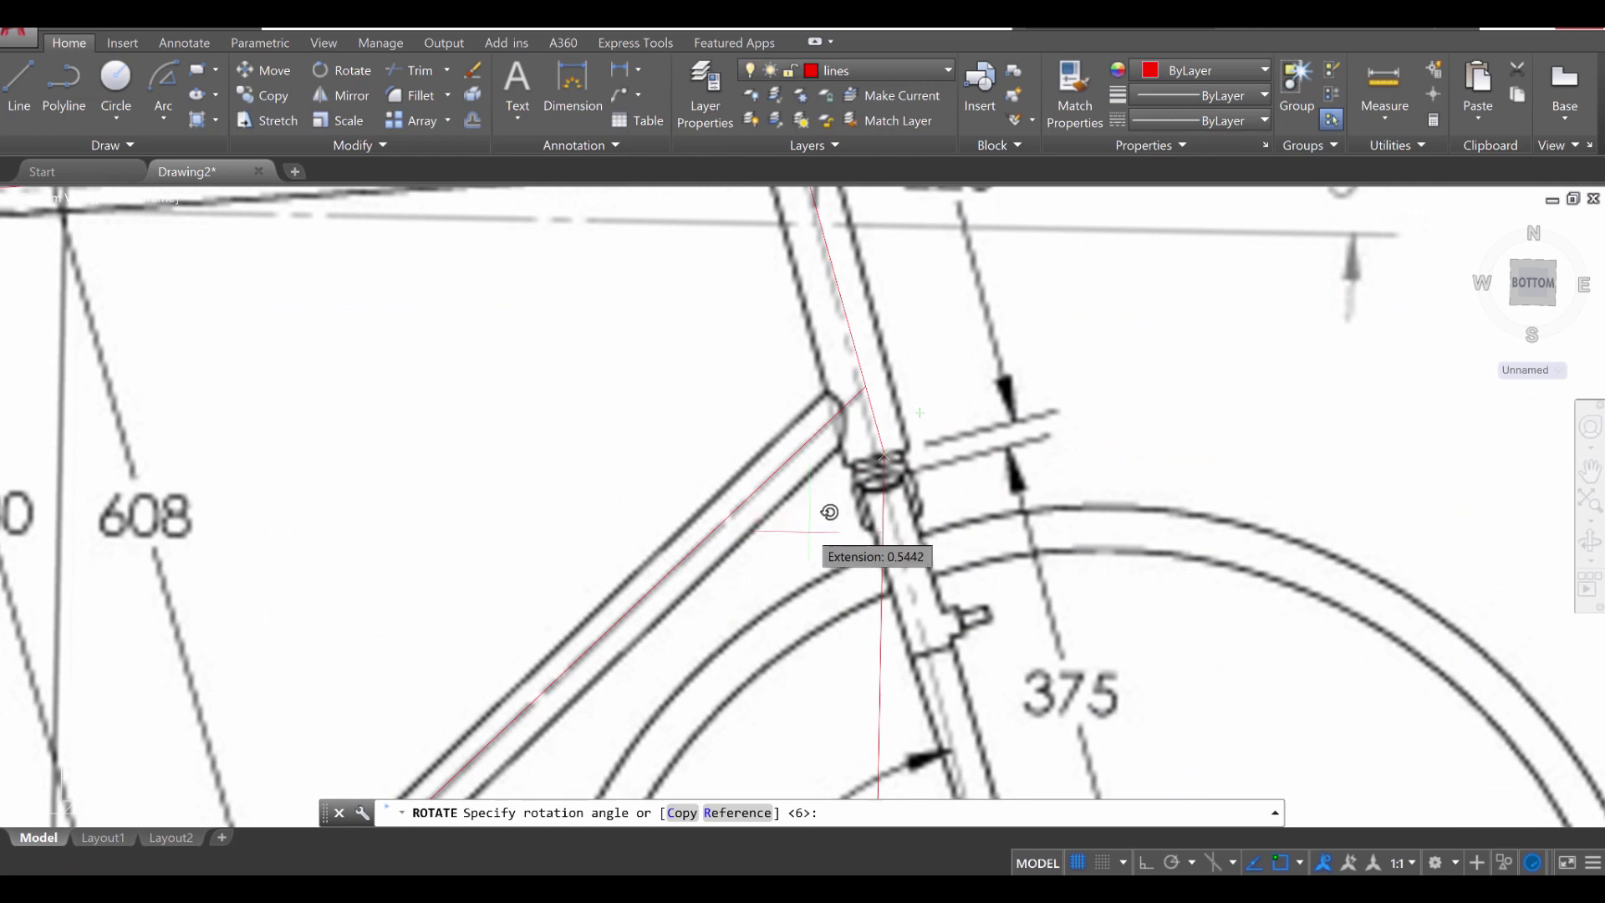
pyautogui.click(746, 490)
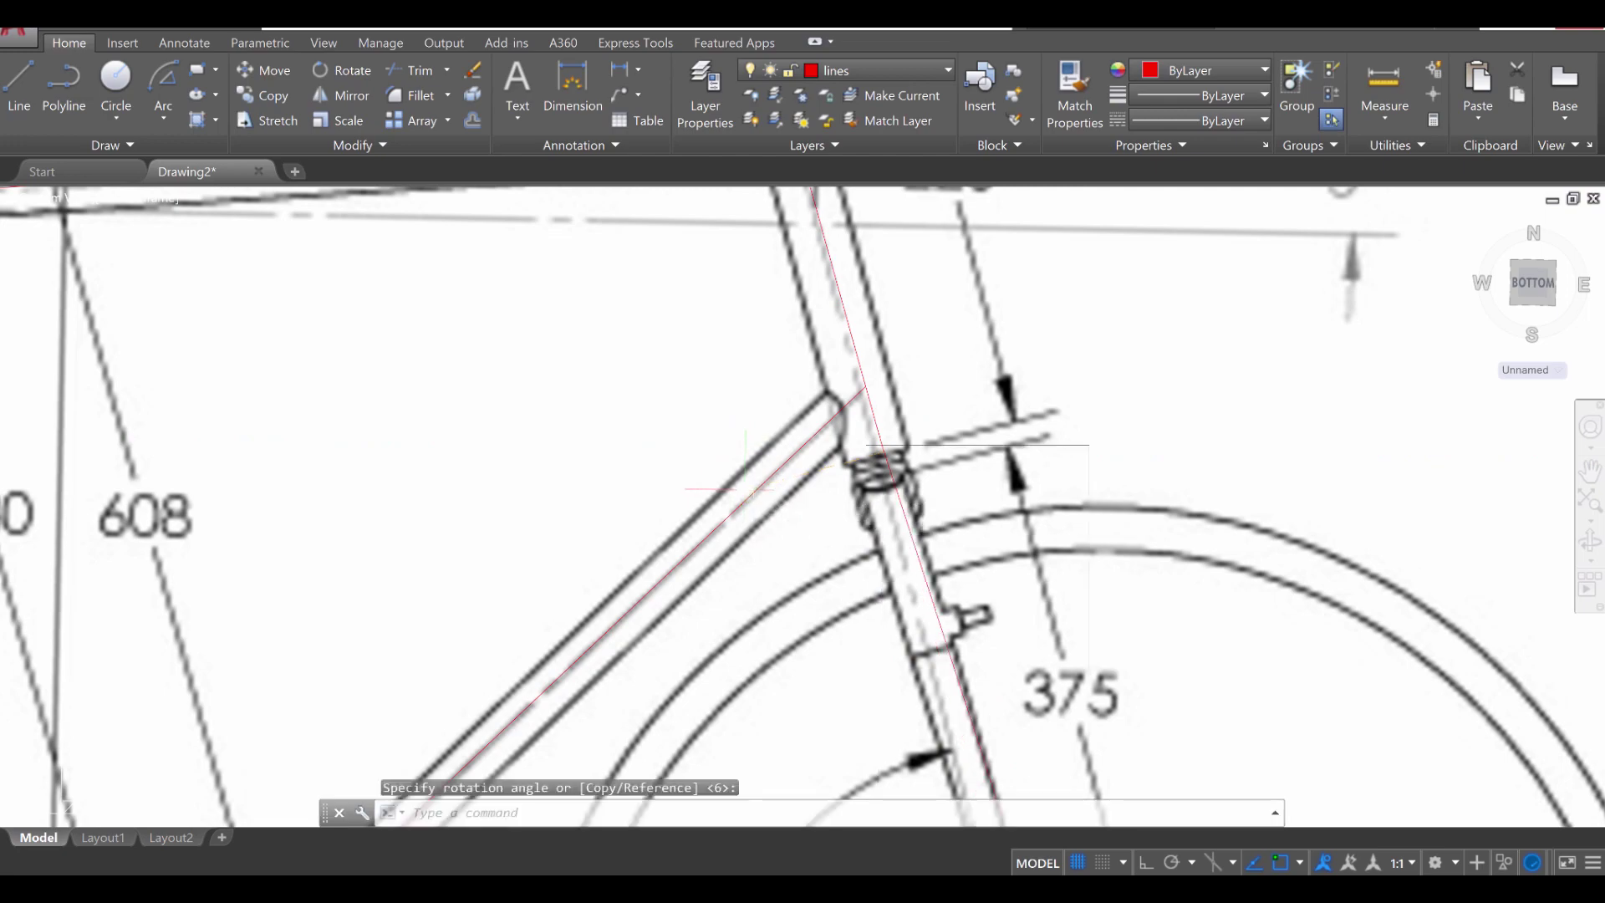
pyautogui.press('Escape')
pyautogui.press('Escape')
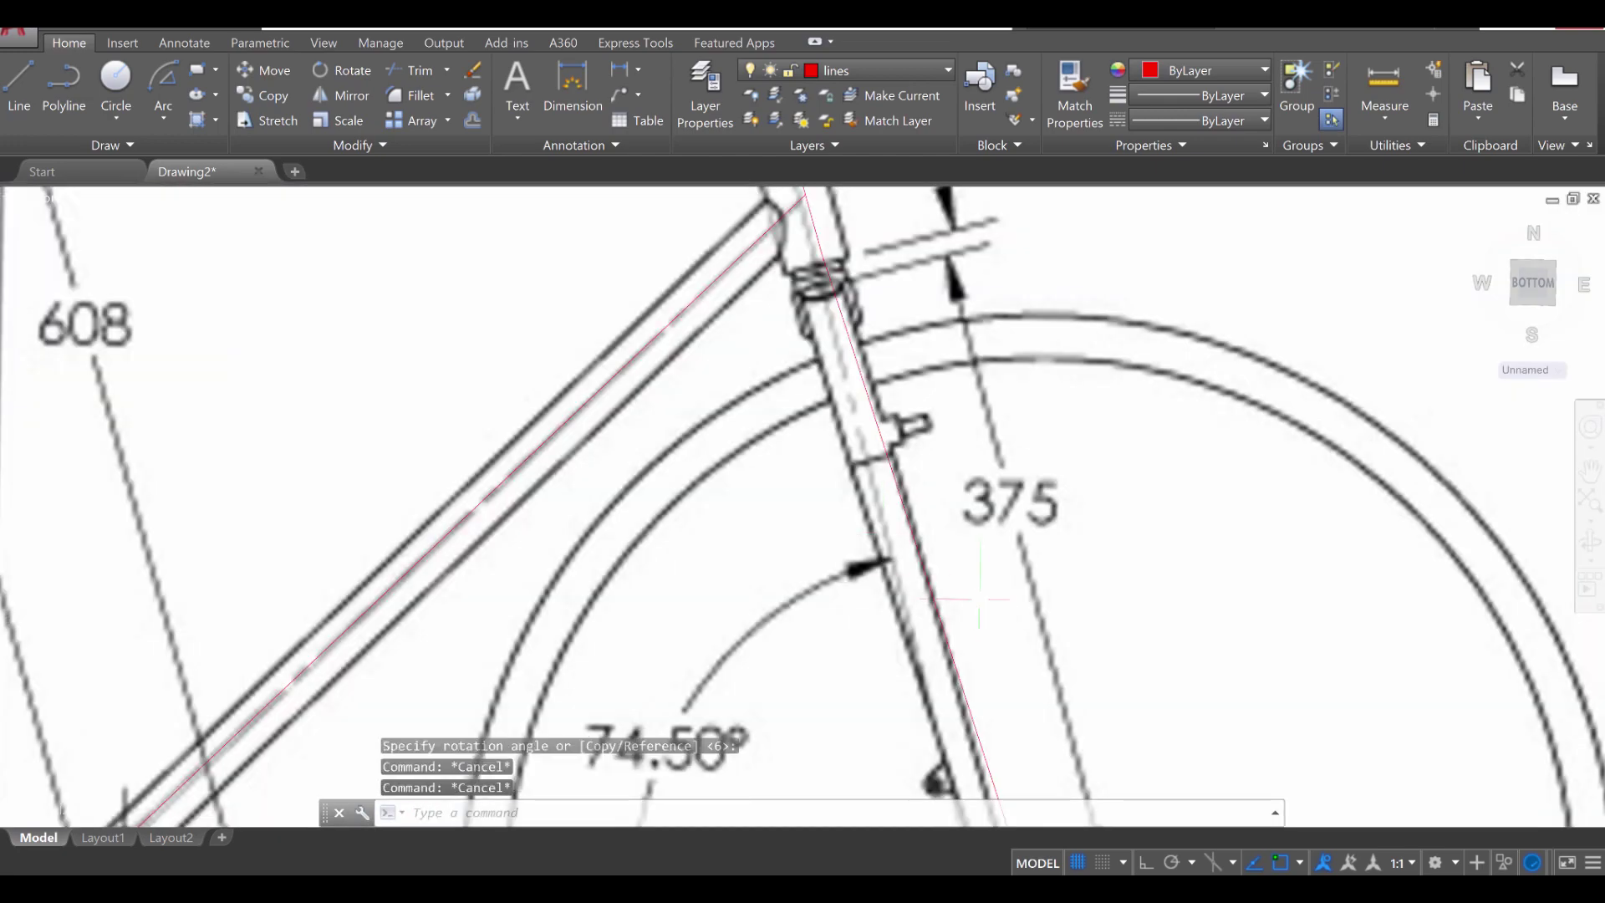
# Step: Fine-tune the fork's direction by rotating its two offset lines again about the head tube line's lower end, in line with the head tube
pyautogui.moveTo(939, 696)
pyautogui.keyDown('shift'); pyautogui.mouseDown(button='middle')
pyautogui.moveTo(920, 502)
pyautogui.moveTo(885, 676)
pyautogui.moveTo(784, 523)
pyautogui.mouseUp(button='middle'); pyautogui.keyUp('shift')
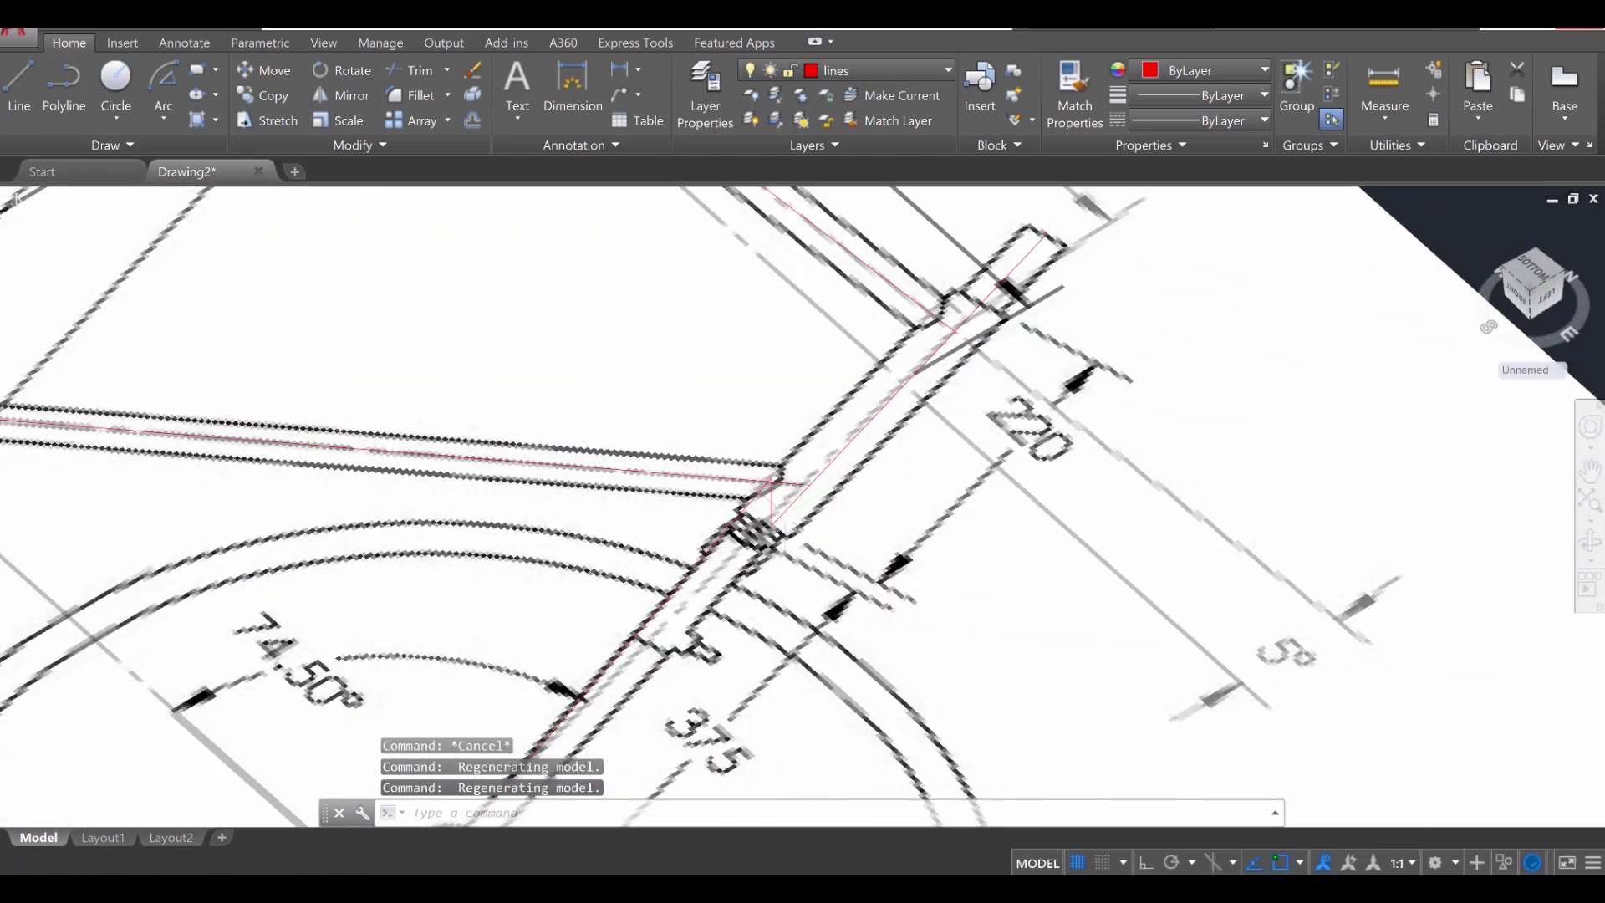
pyautogui.scroll(2, 784, 523)
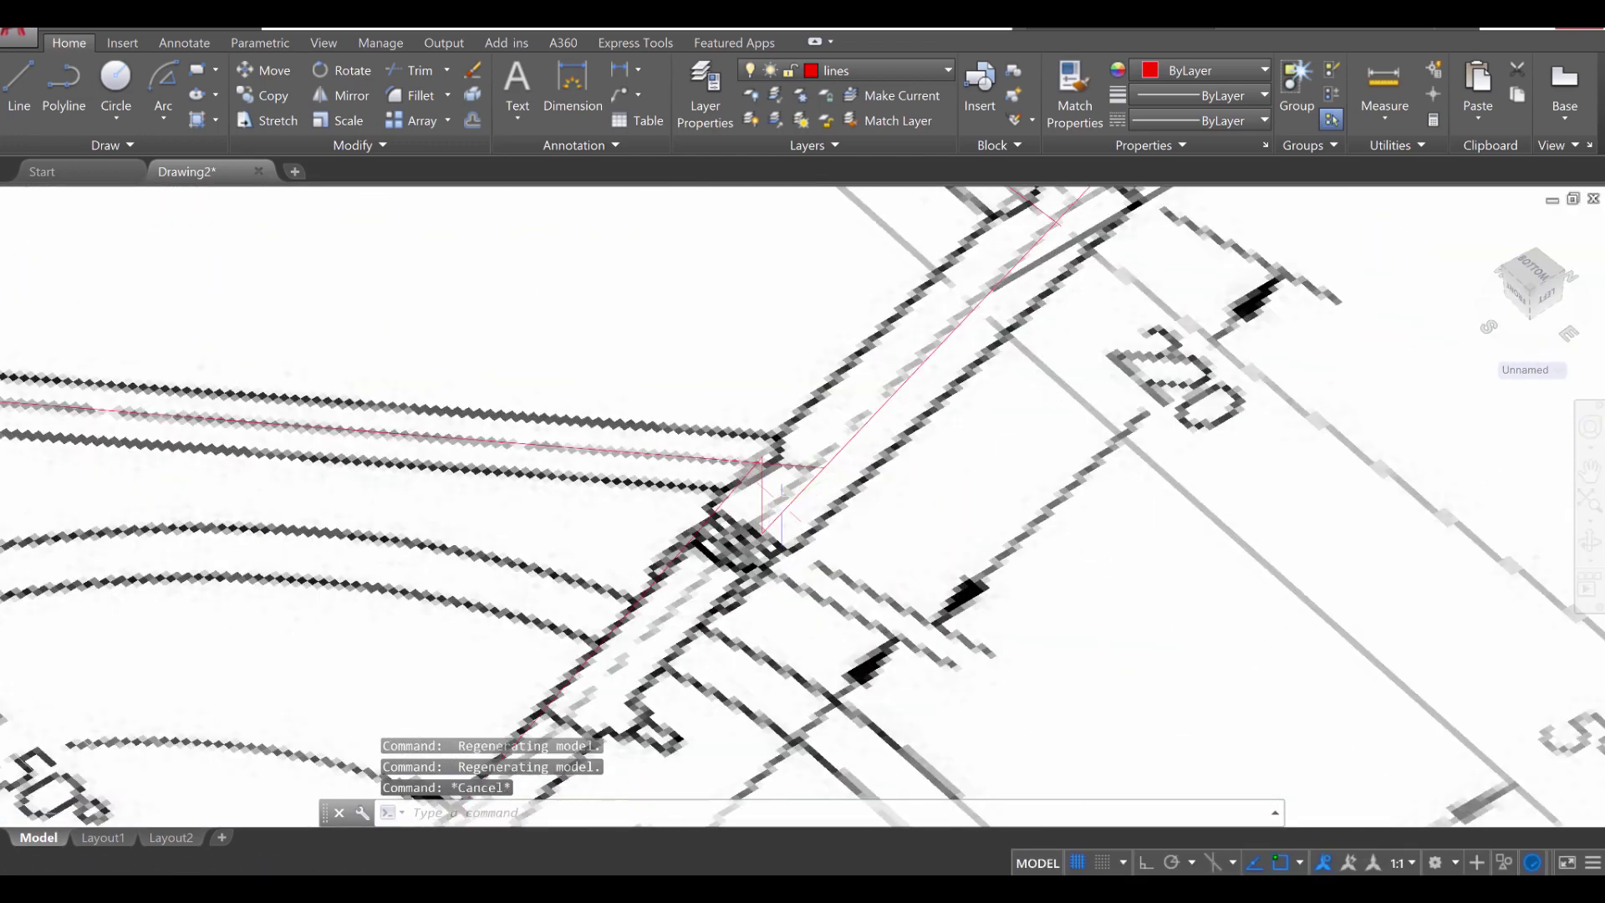
pyautogui.press('Return')
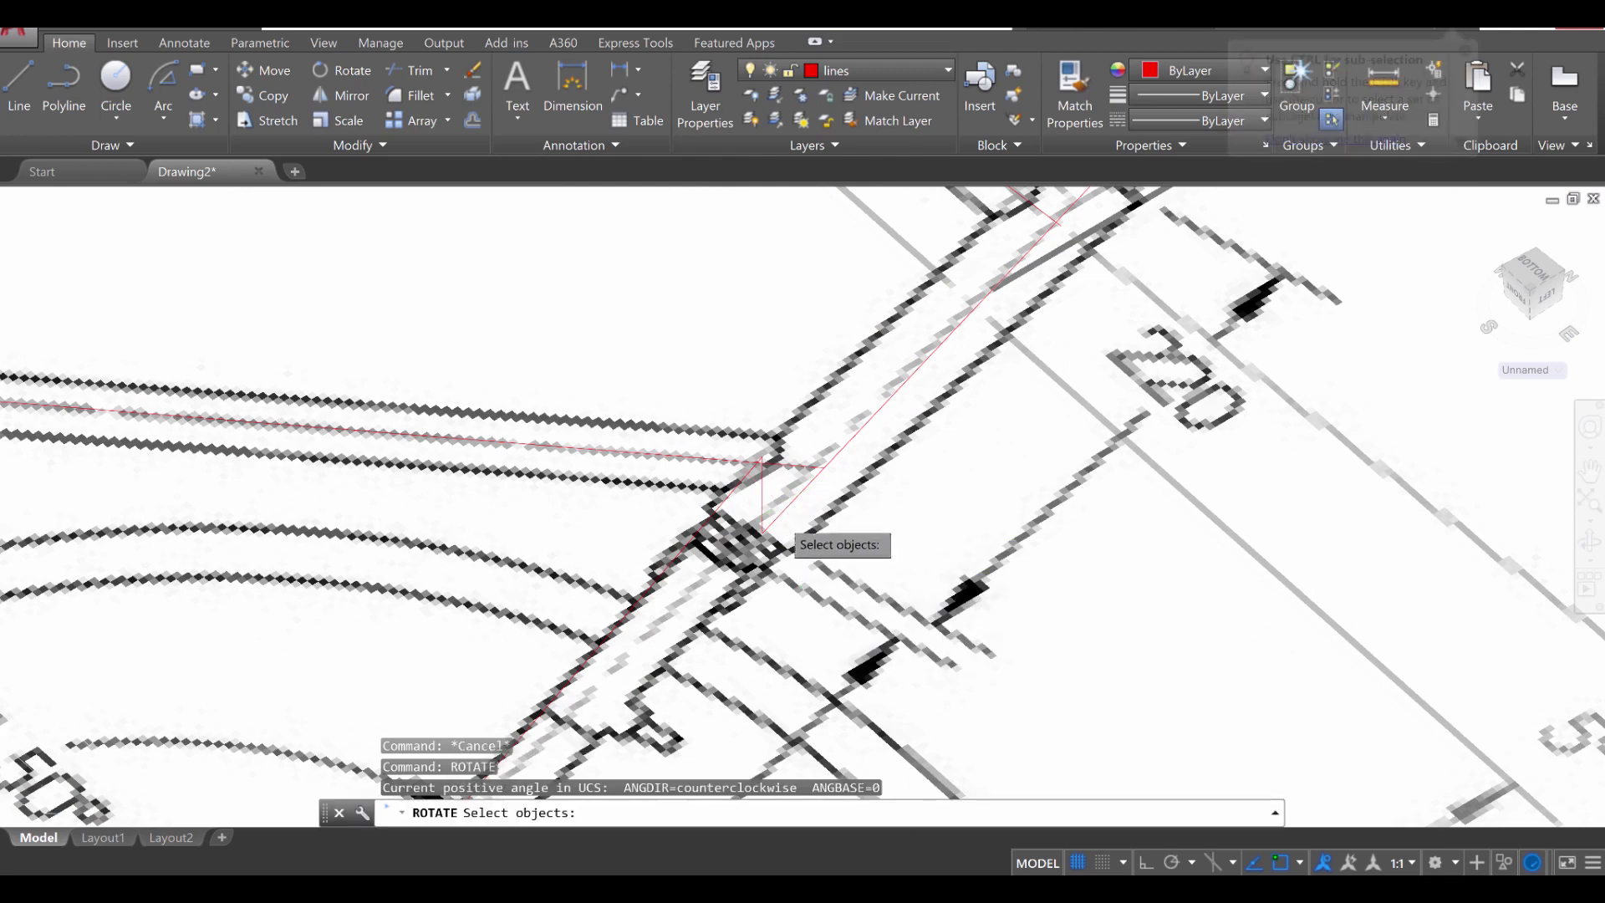
pyautogui.click(762, 491)
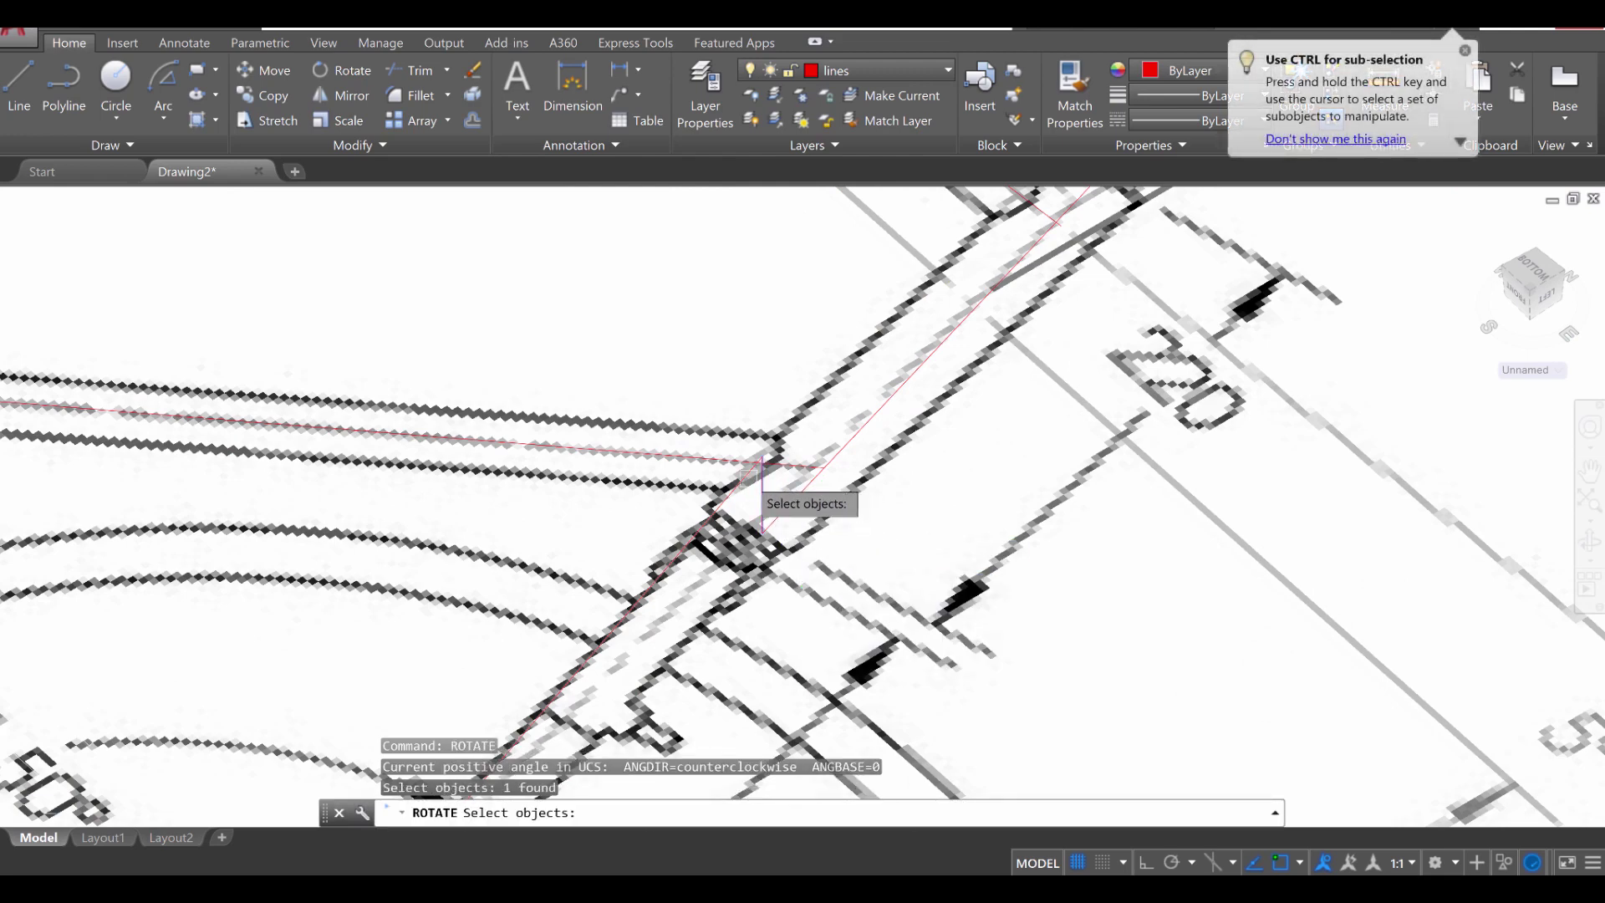
pyautogui.click(762, 493)
pyautogui.press('Return')
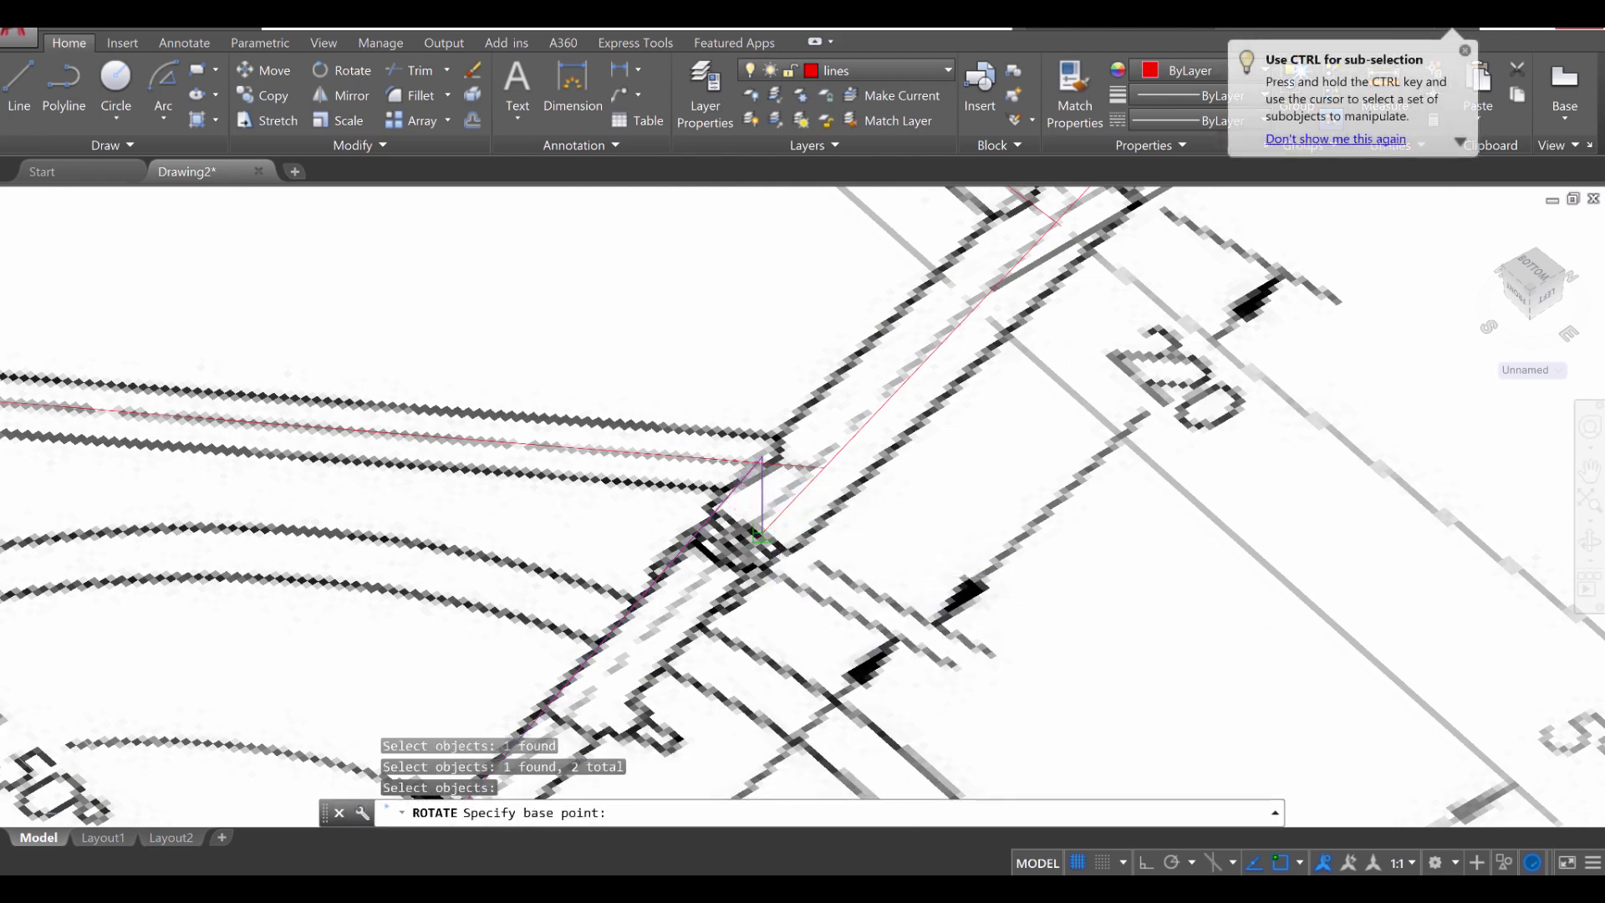
pyautogui.click(761, 535)
pyautogui.scroll(-2, 737, 618)
pyautogui.moveTo(834, 552); pyautogui.dragTo(946, 474, button='middle')
pyautogui.keyDown('shift'); pyautogui.moveTo(942, 558); pyautogui.dragTo(983, 684, button='middle'); pyautogui.keyUp('shift')
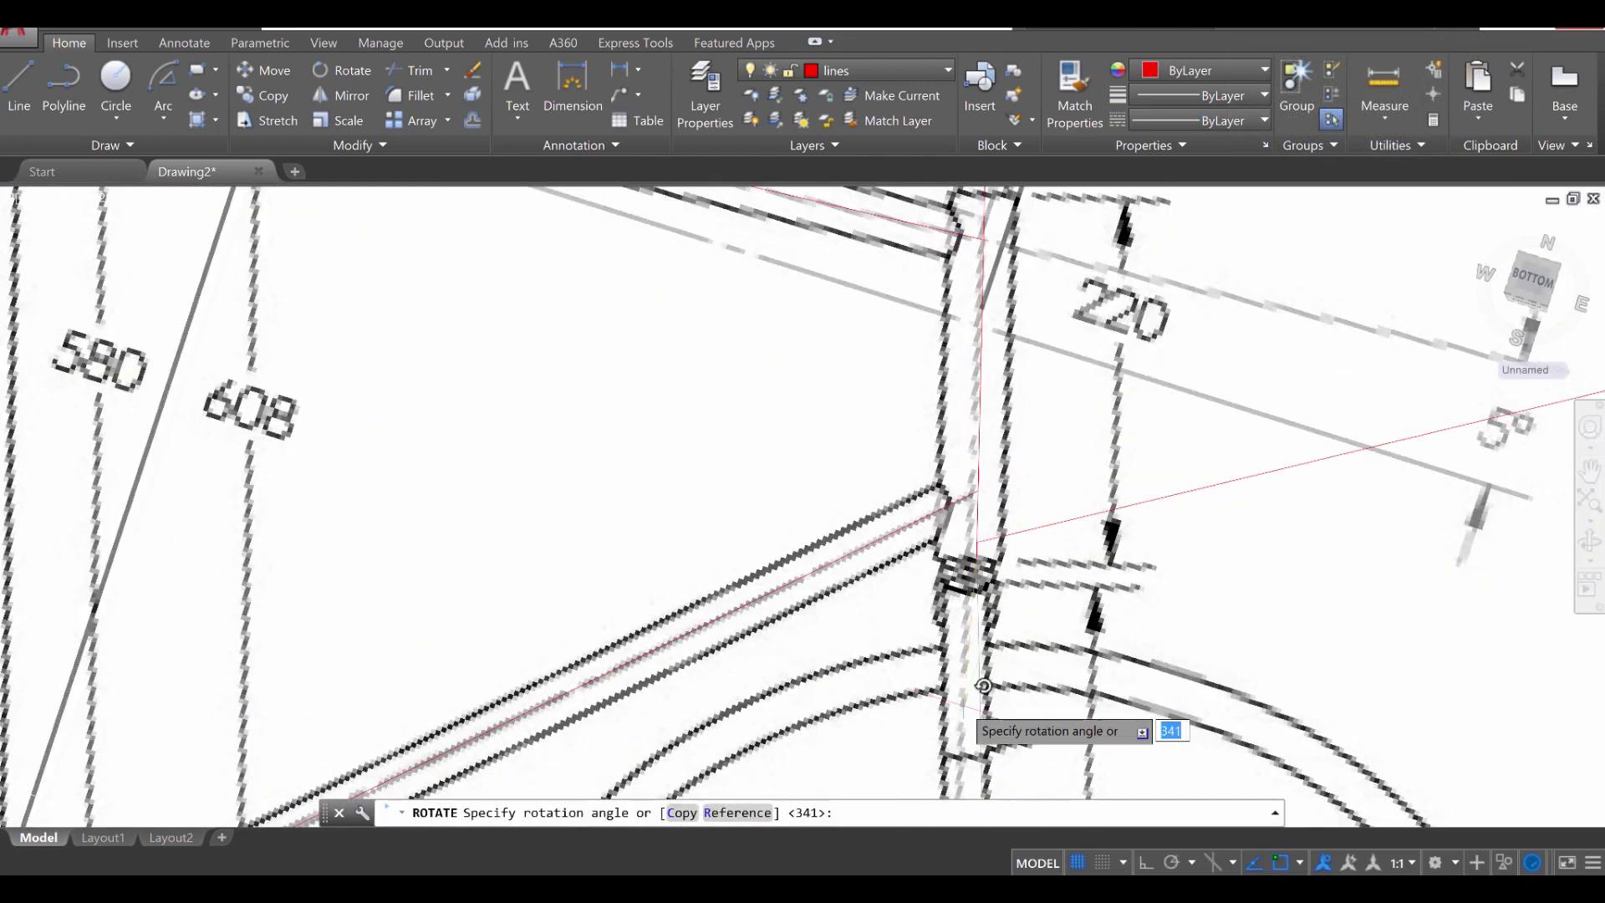
pyautogui.click(839, 498)
pyautogui.press('Escape')
pyautogui.press('Escape')
pyautogui.press('Escape')
pyautogui.scroll(-1, 853, 581)
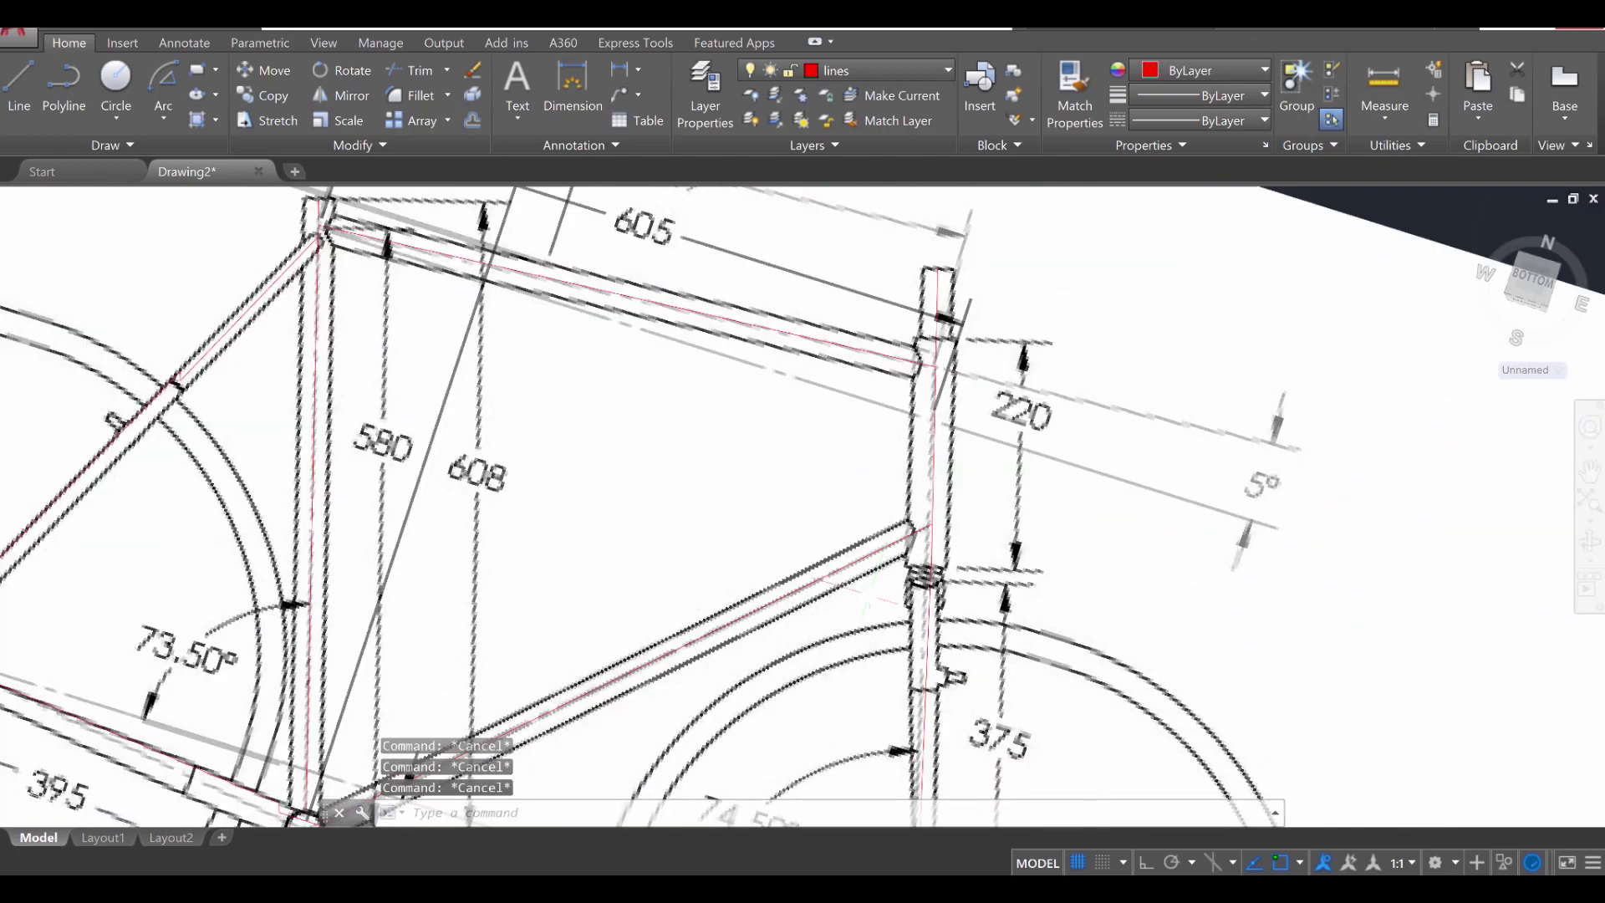
# Step: Turn off the image layer so that only the frame's centrelines are displayed
pyautogui.moveTo(926, 646); pyautogui.dragTo(1127, 387, button='middle')
pyautogui.keyDown('shift'); pyautogui.moveTo(888, 592); pyautogui.dragTo(1055, 433, button='middle'); pyautogui.keyUp('shift')
pyautogui.moveTo(485, 654); pyautogui.dragTo(615, 459, button='middle')
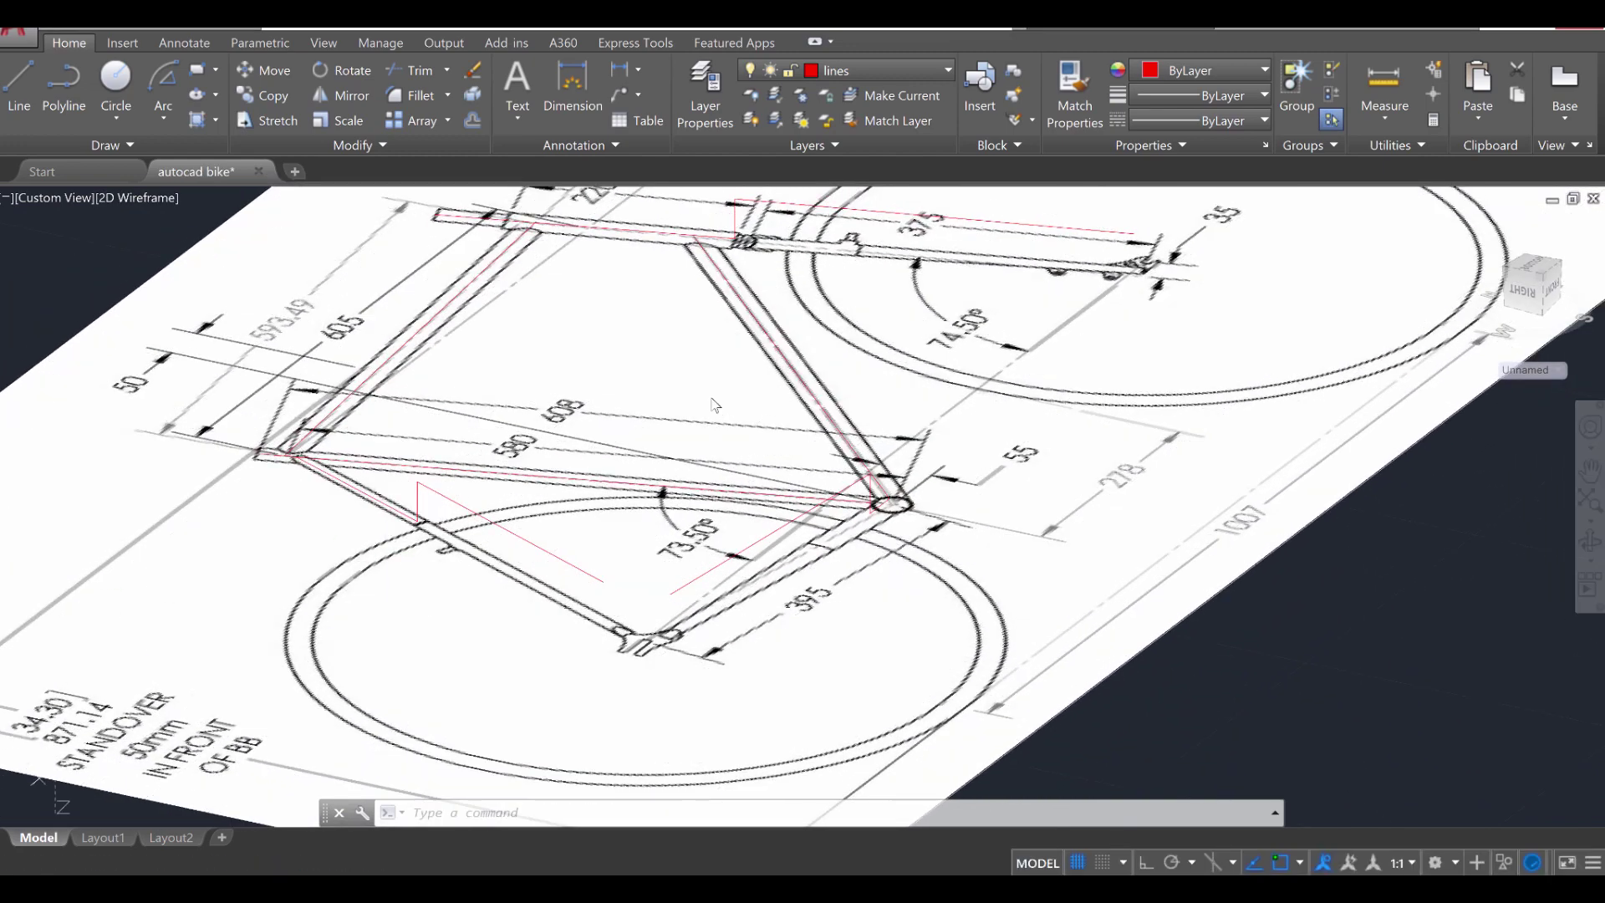
pyautogui.click(880, 71)
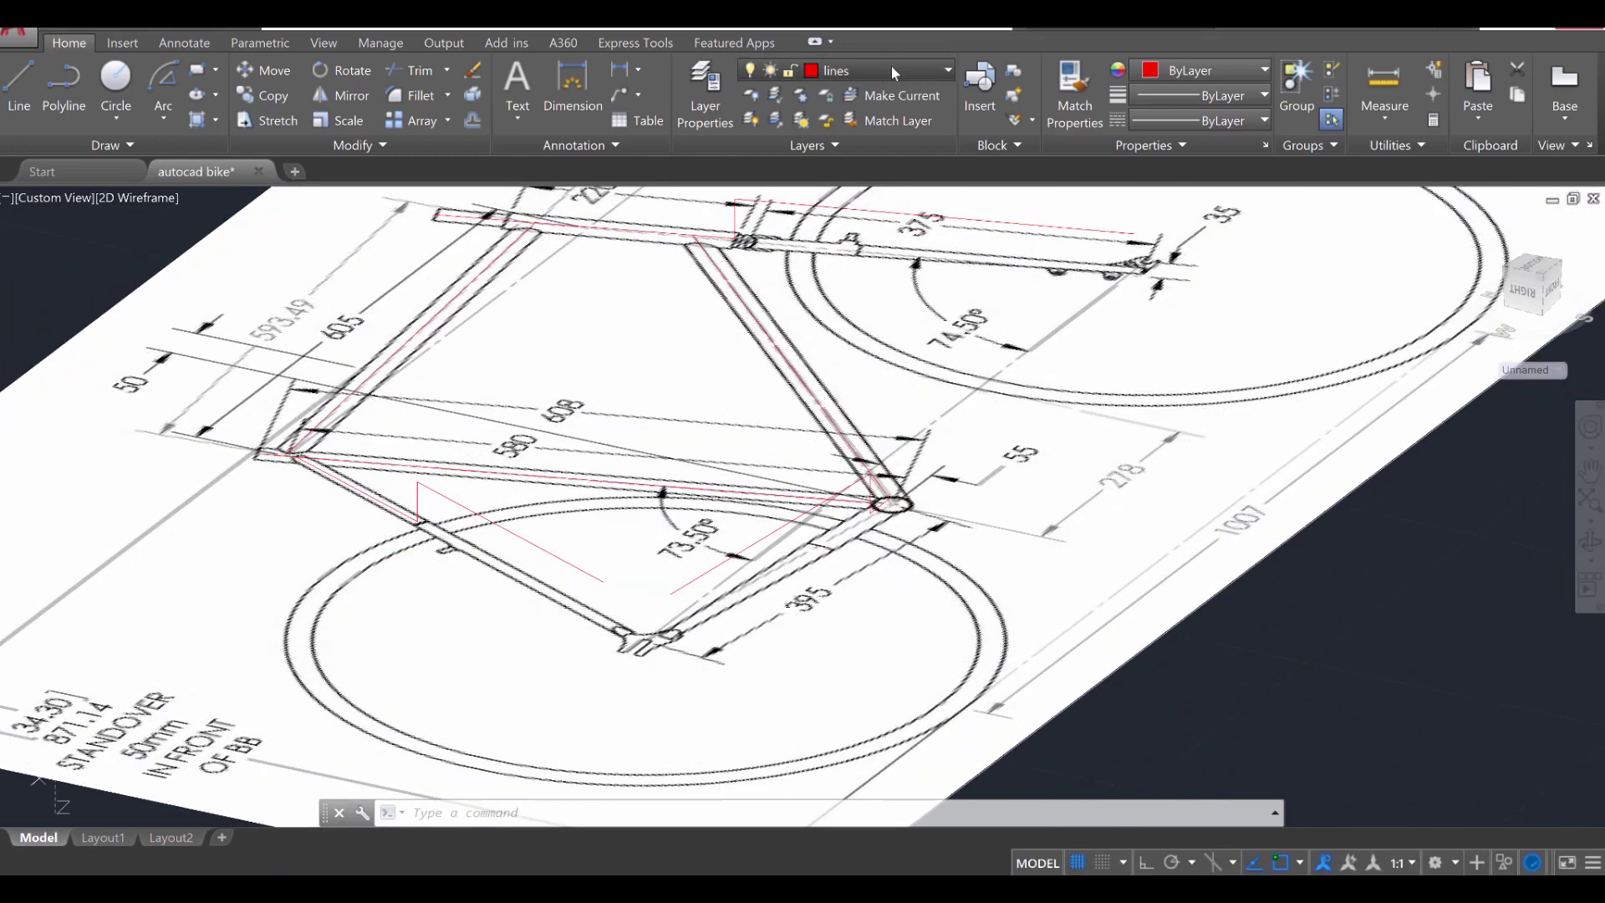
pyautogui.click(753, 119)
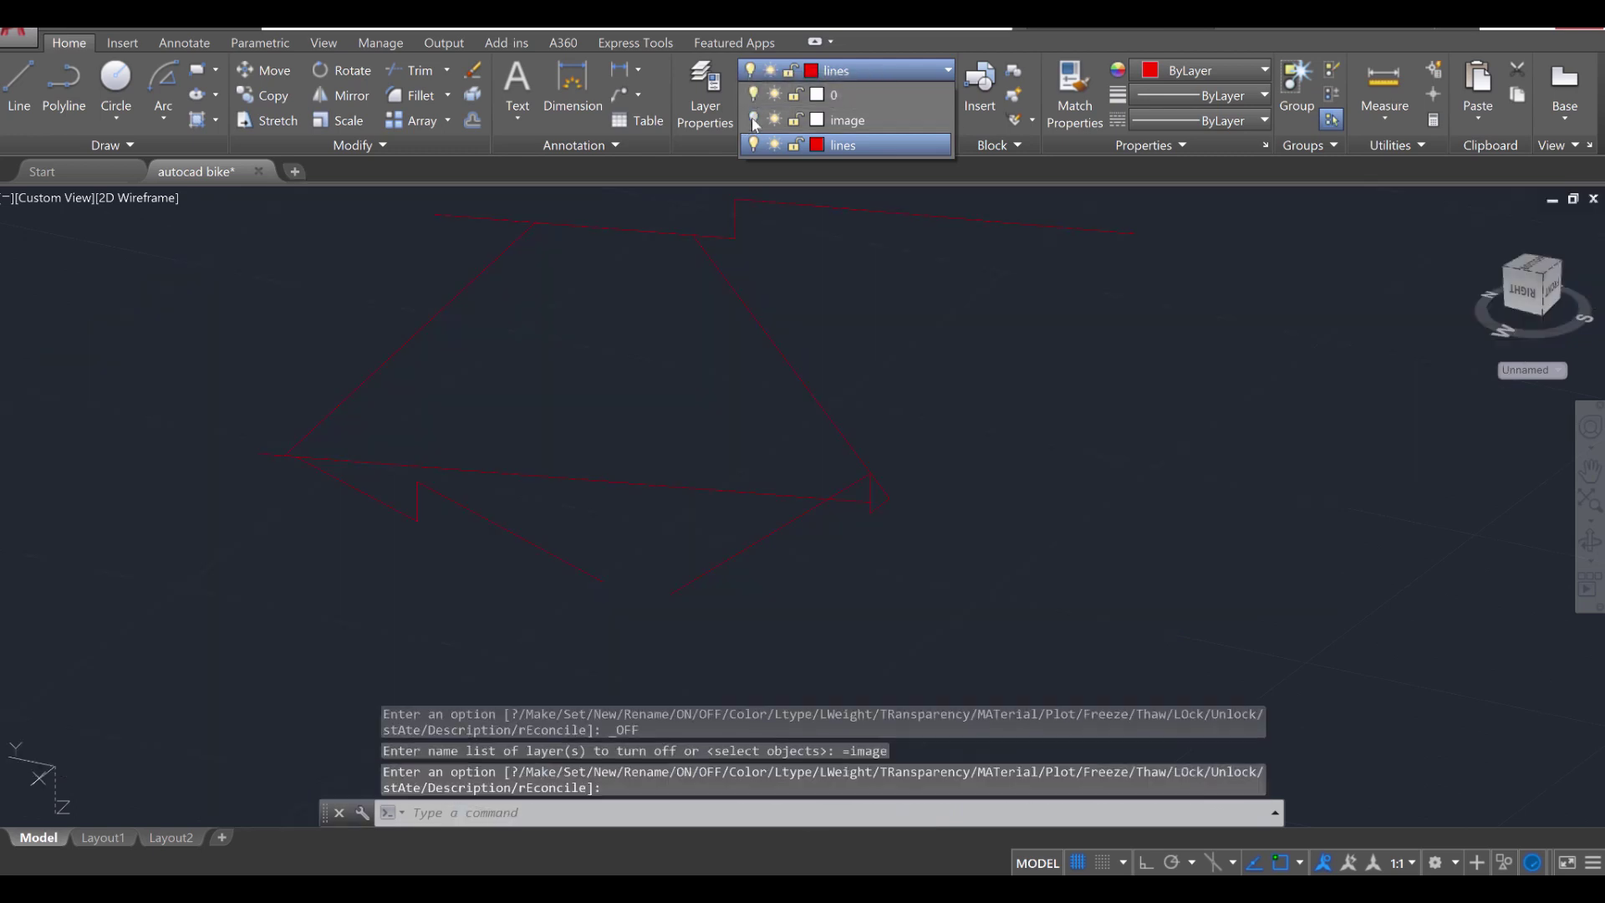
pyautogui.press('Escape')
pyautogui.press('Escape')
# Step: Set the UCS origin at the upper seat stay line's lower end, X along the 0.3 offset line, XY plane through the upper seat stay line
pyautogui.moveTo(388, 535); pyautogui.dragTo(391, 530, button='middle')
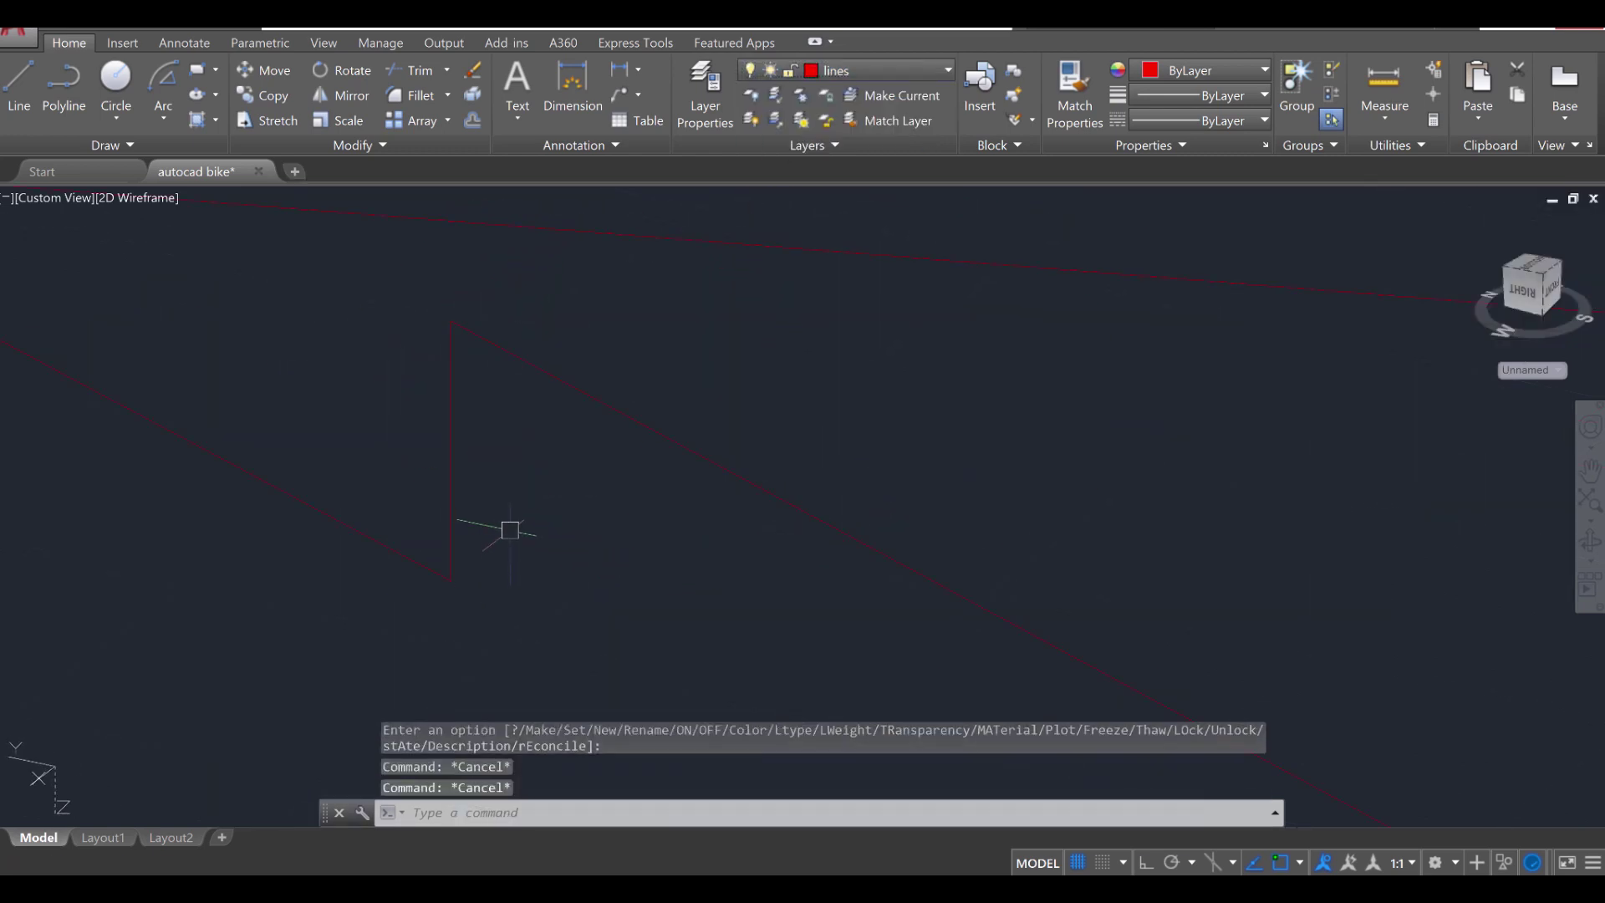
pyautogui.write('UCS')
pyautogui.press('Return')
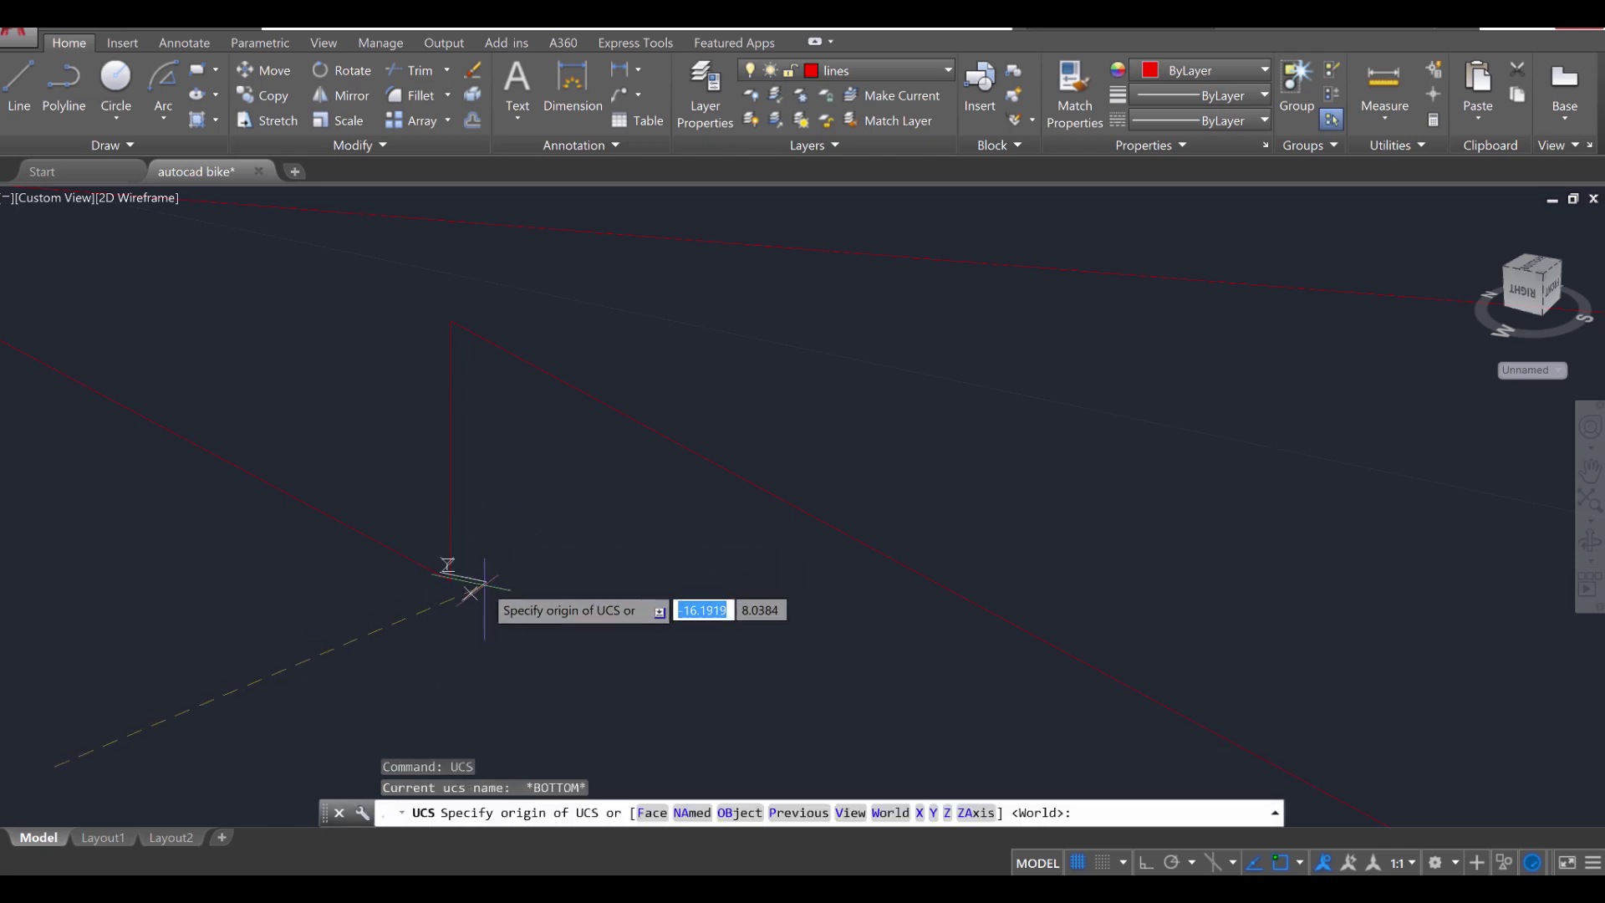
pyautogui.click(451, 581)
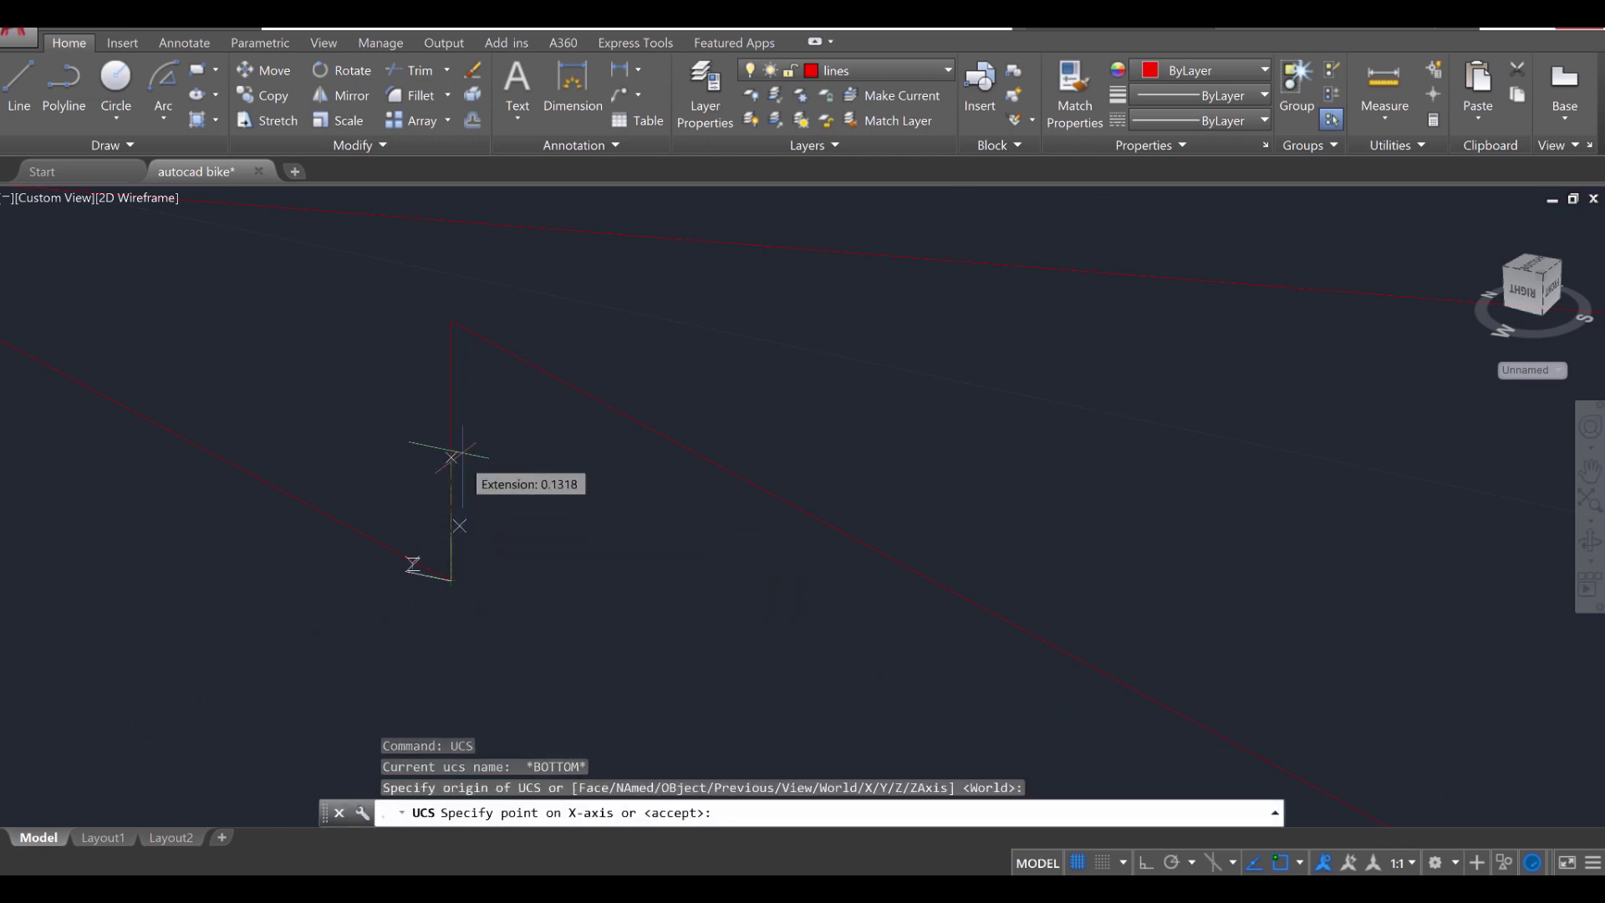
pyautogui.click(452, 321)
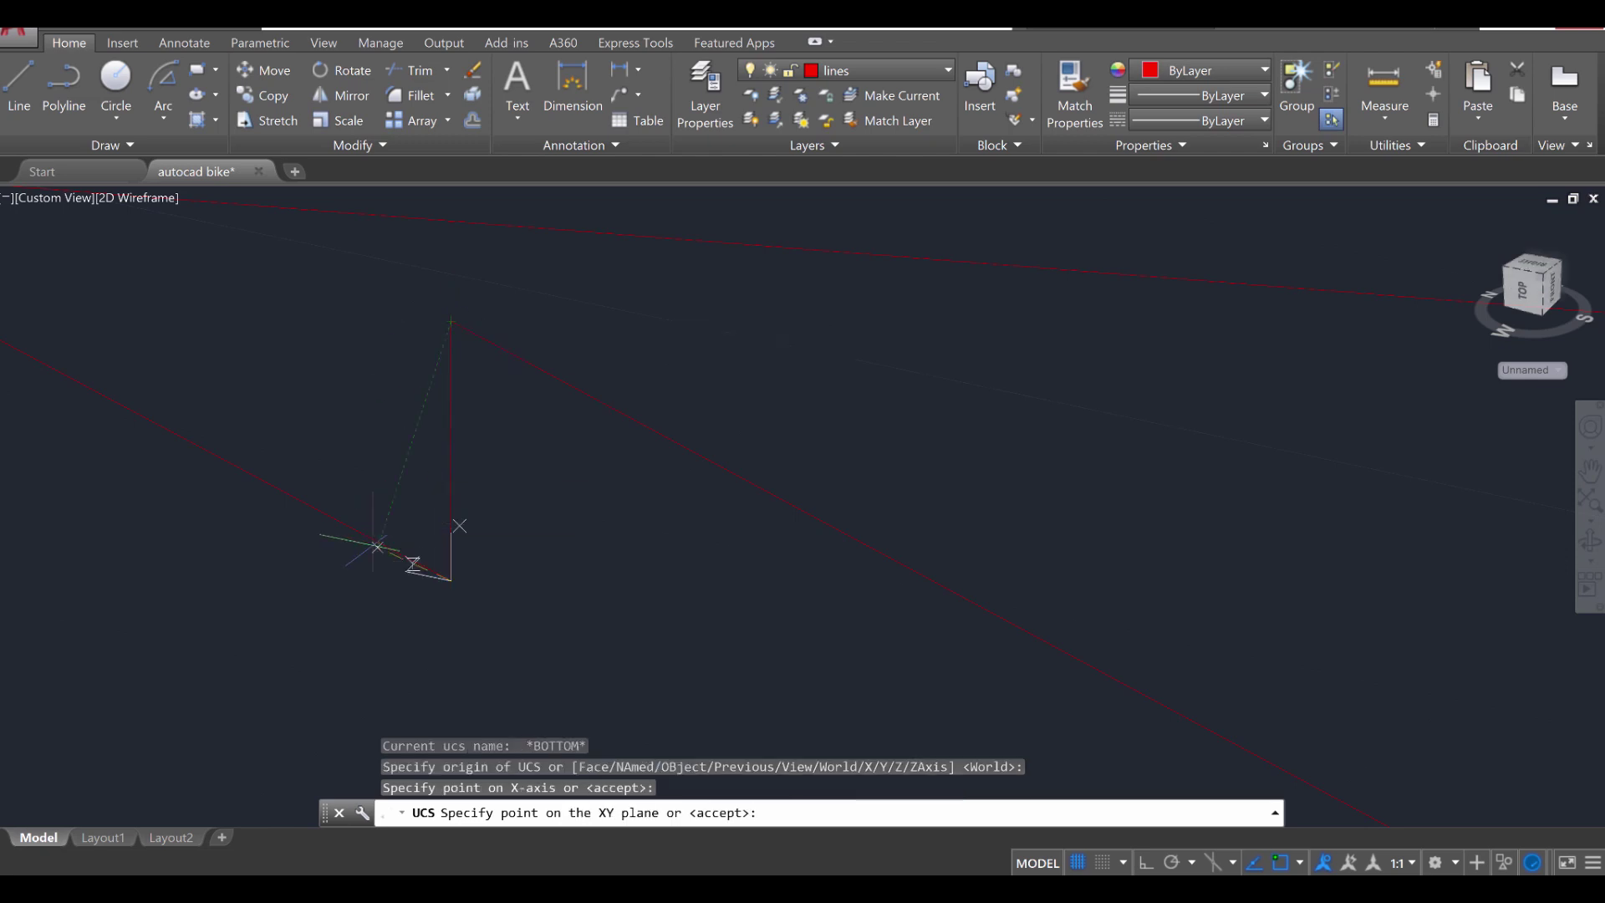
pyautogui.click(305, 502)
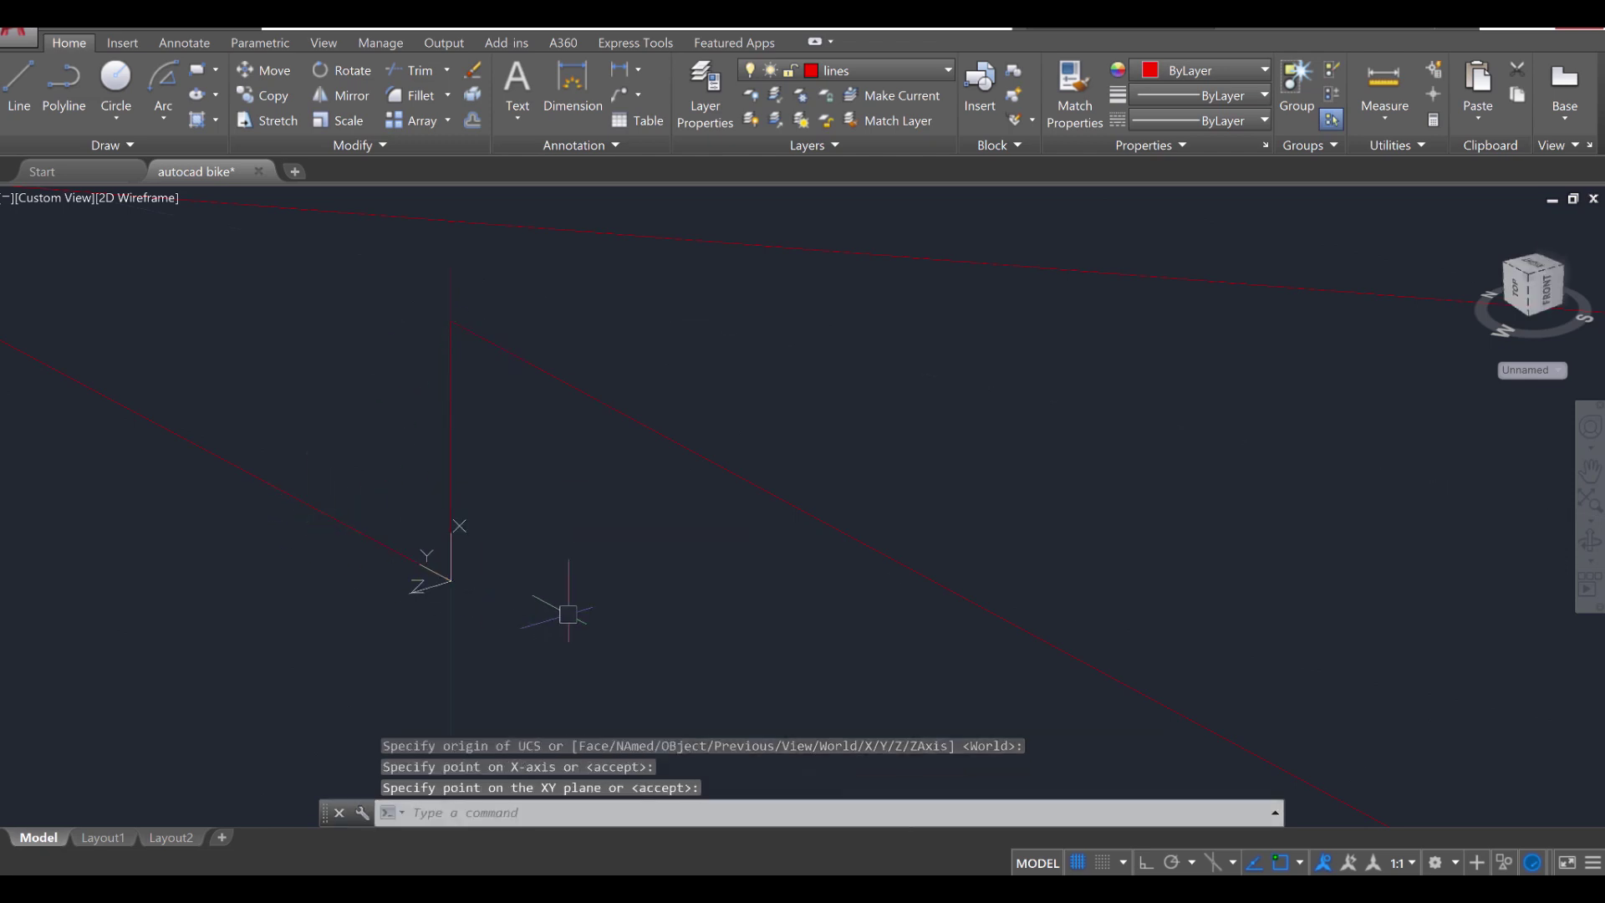
pyautogui.press('Escape')
pyautogui.press('Escape')
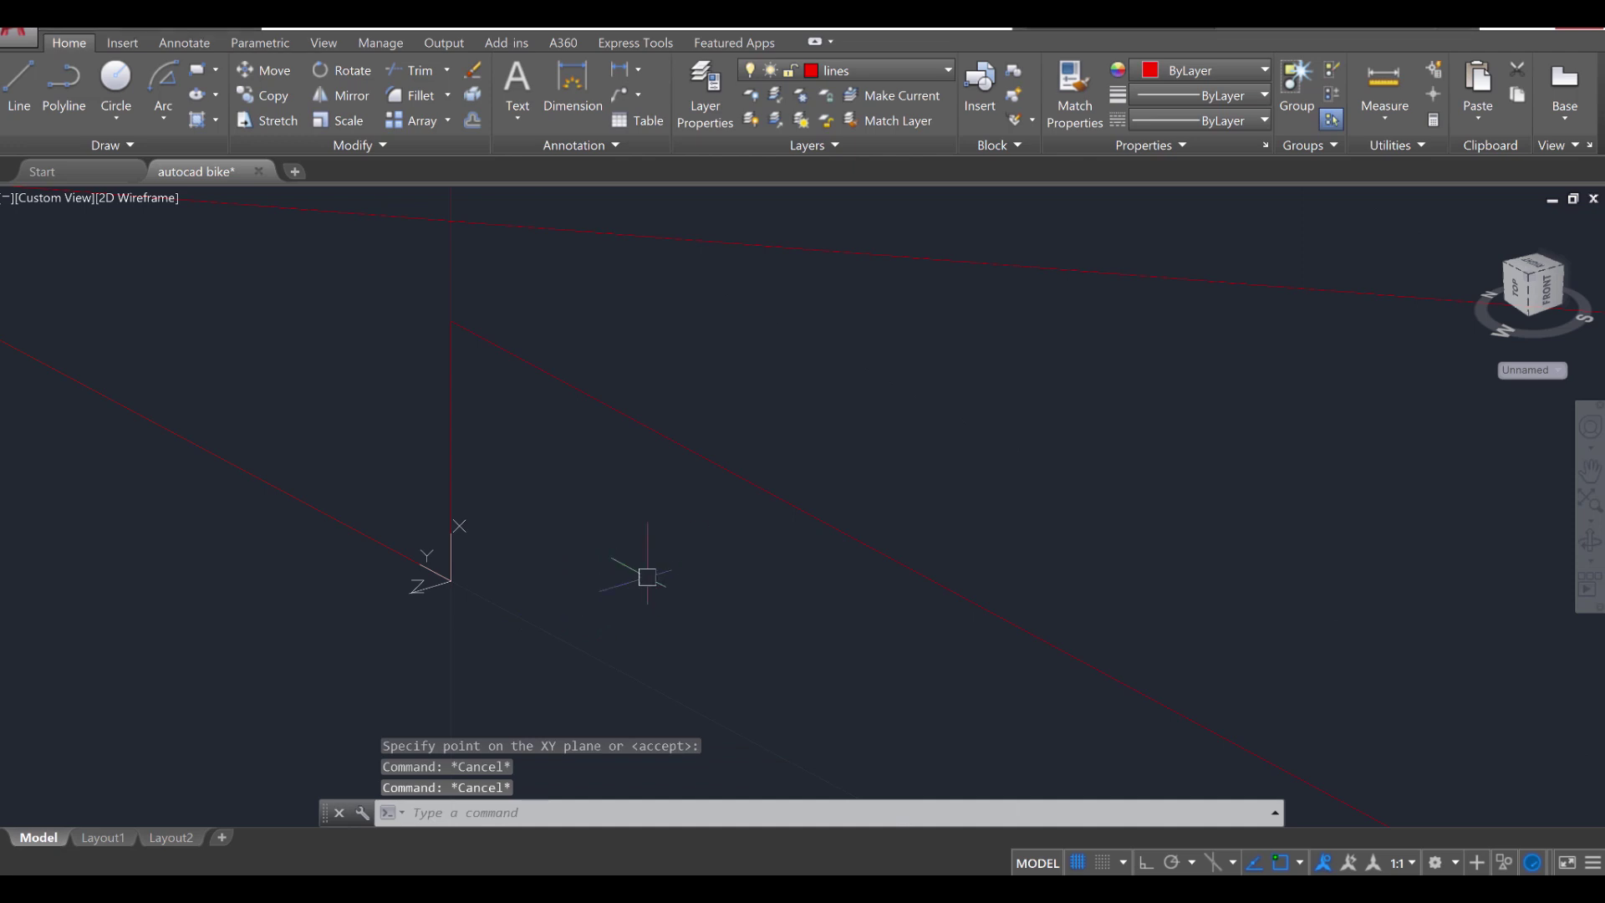
# Step: Draw a Start, End, Direction arc from the upper seat stay line's lower end to a point about 0.32 along the offset seat stay line
pyautogui.keyDown('shift'); pyautogui.moveTo(647, 576); pyautogui.dragTo(696, 584, button='middle'); pyautogui.keyUp('shift')
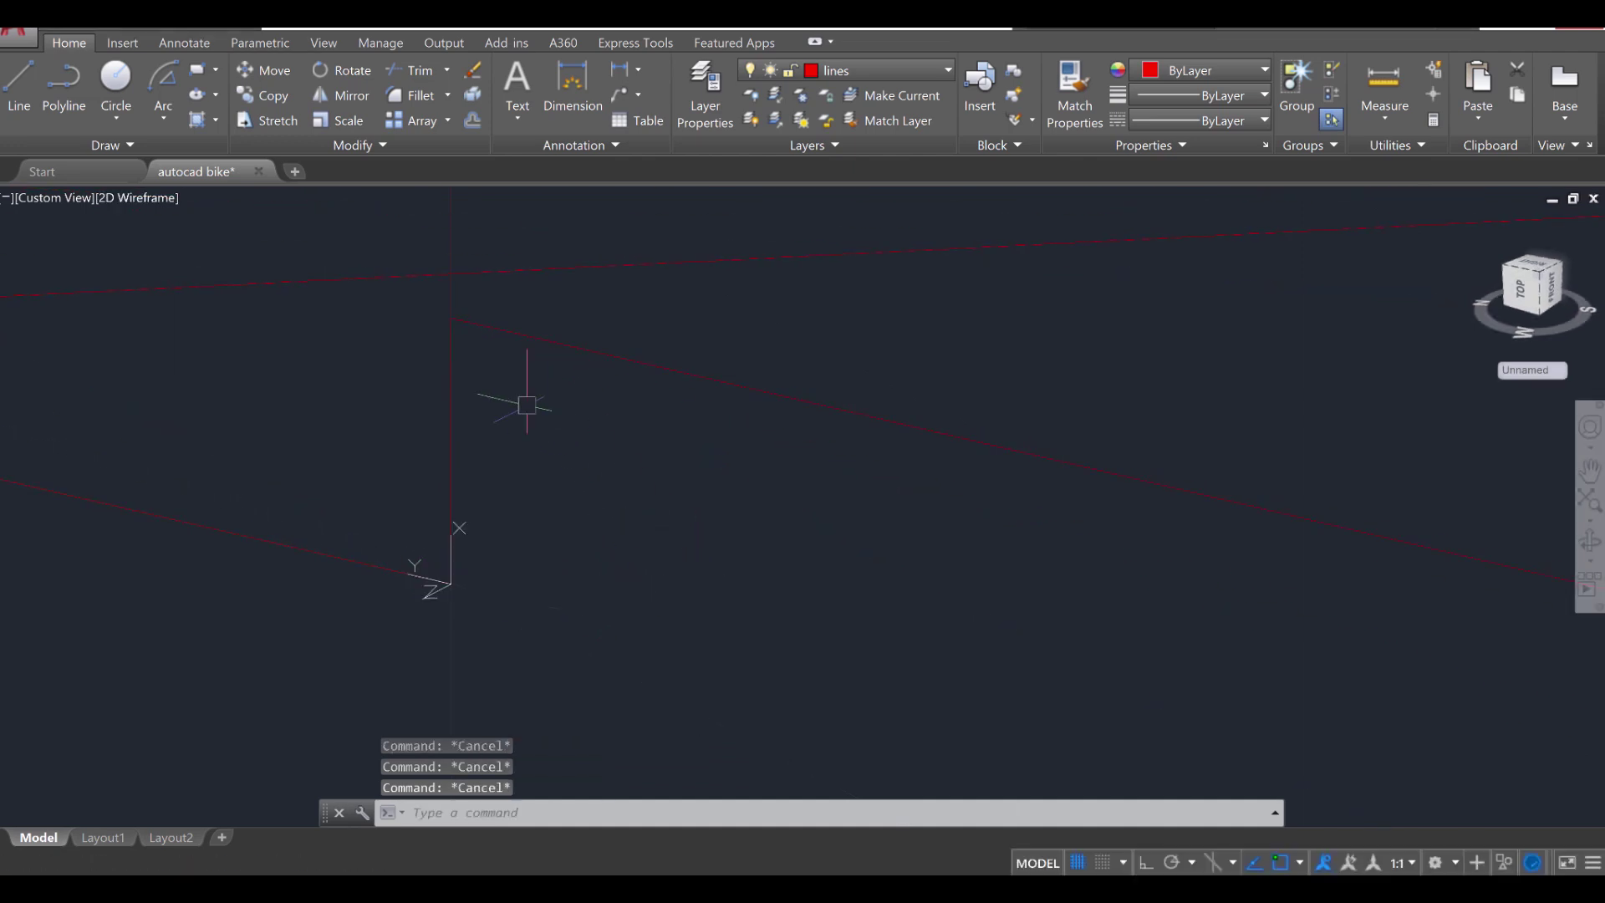
pyautogui.click(163, 121)
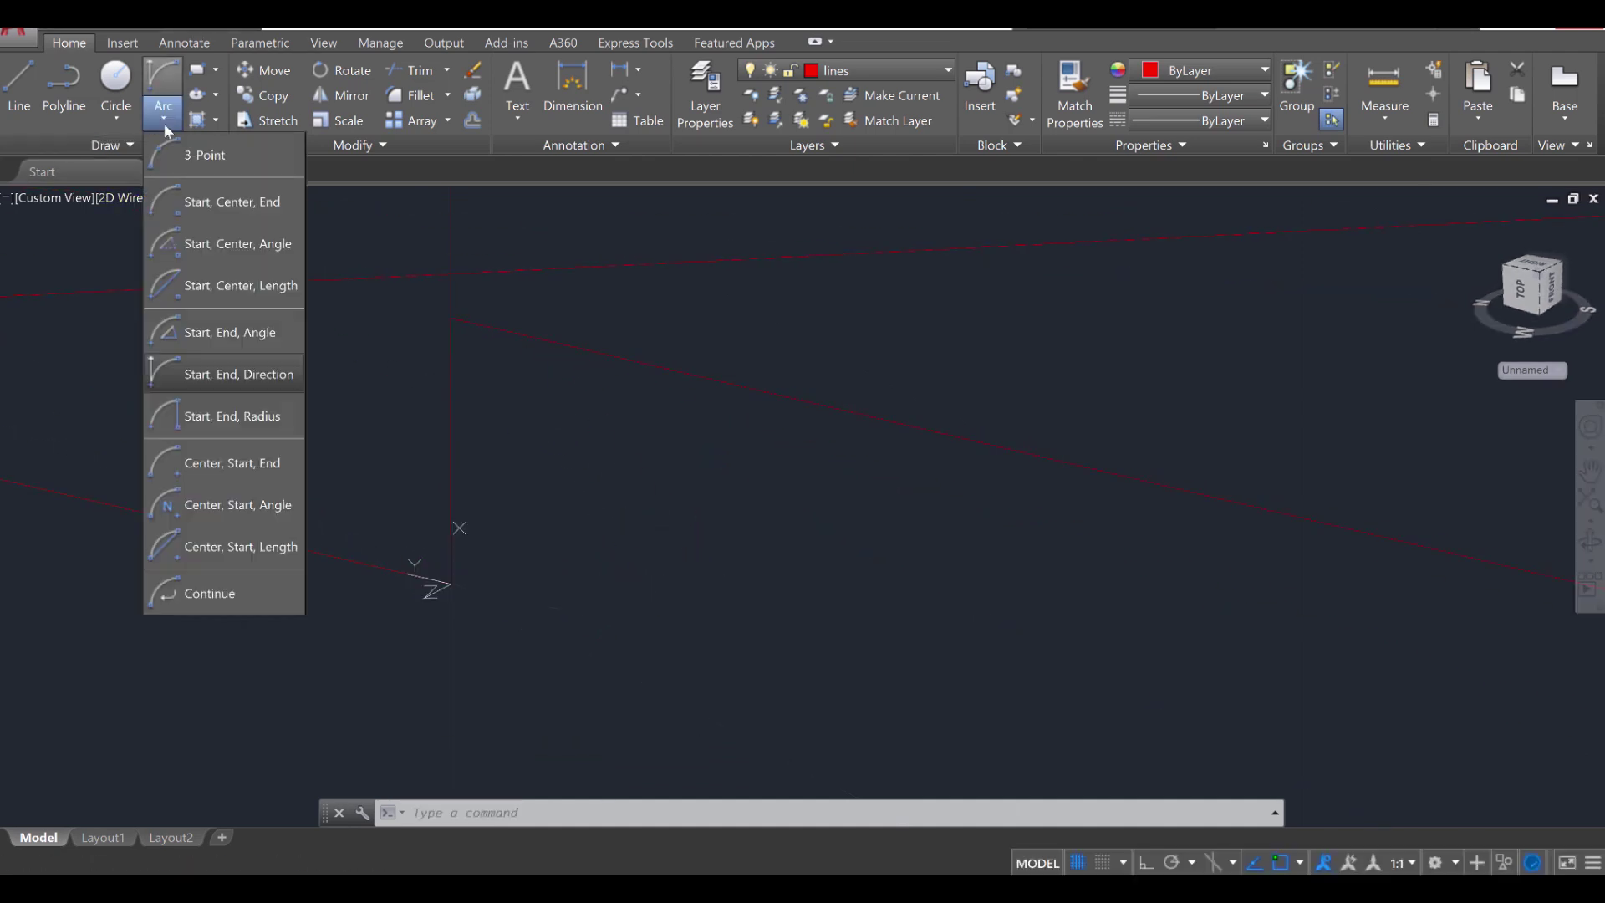
pyautogui.click(224, 376)
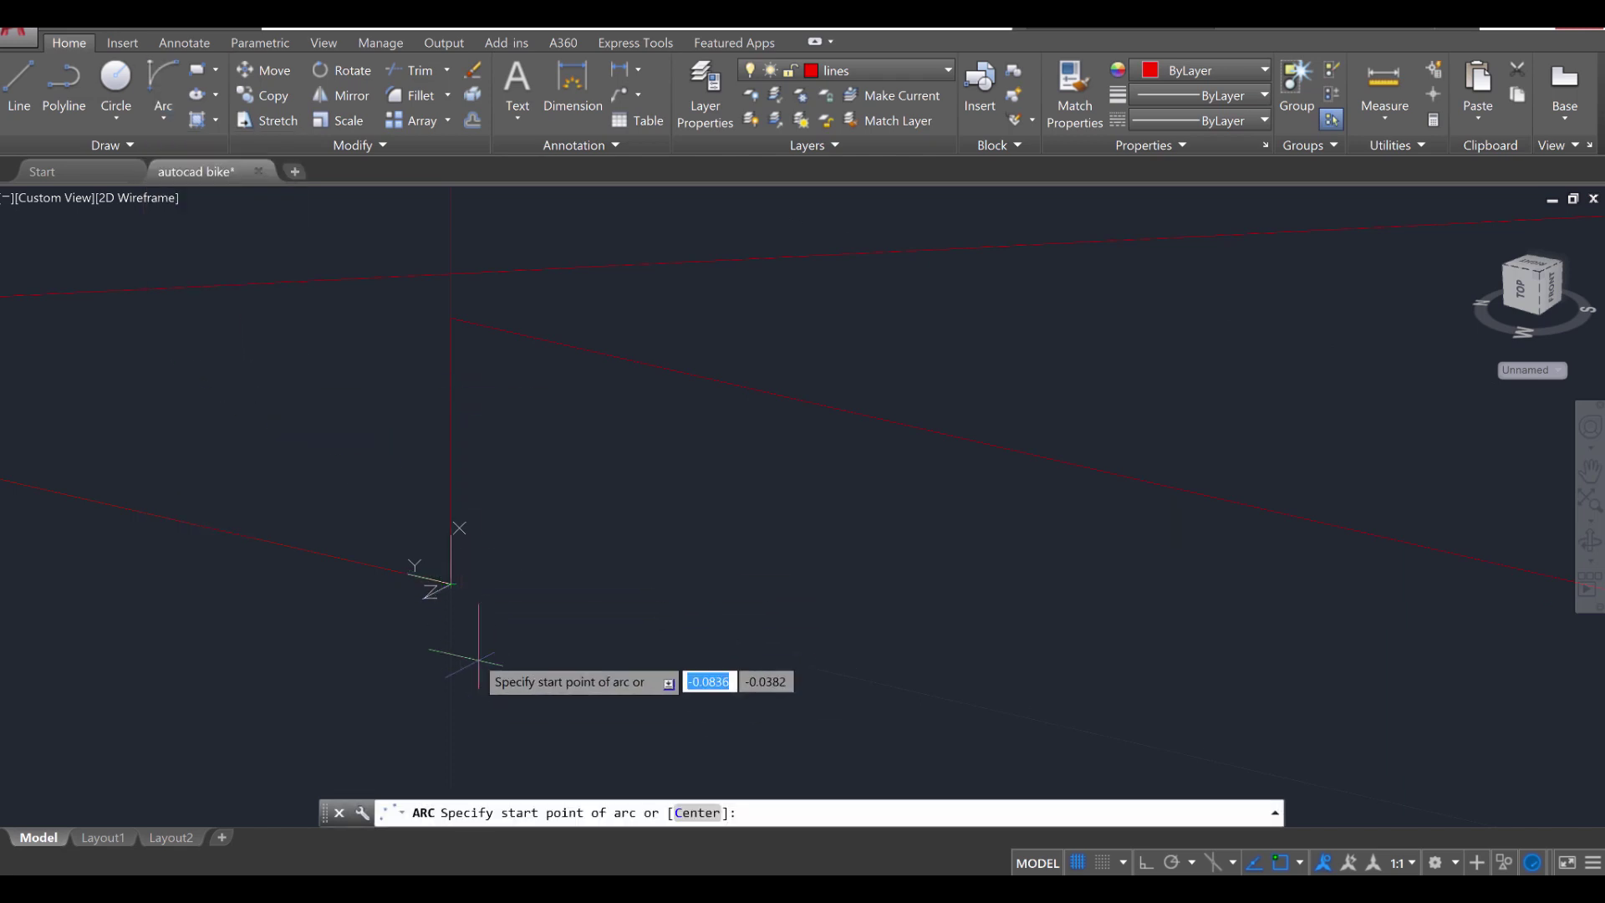
pyautogui.click(452, 582)
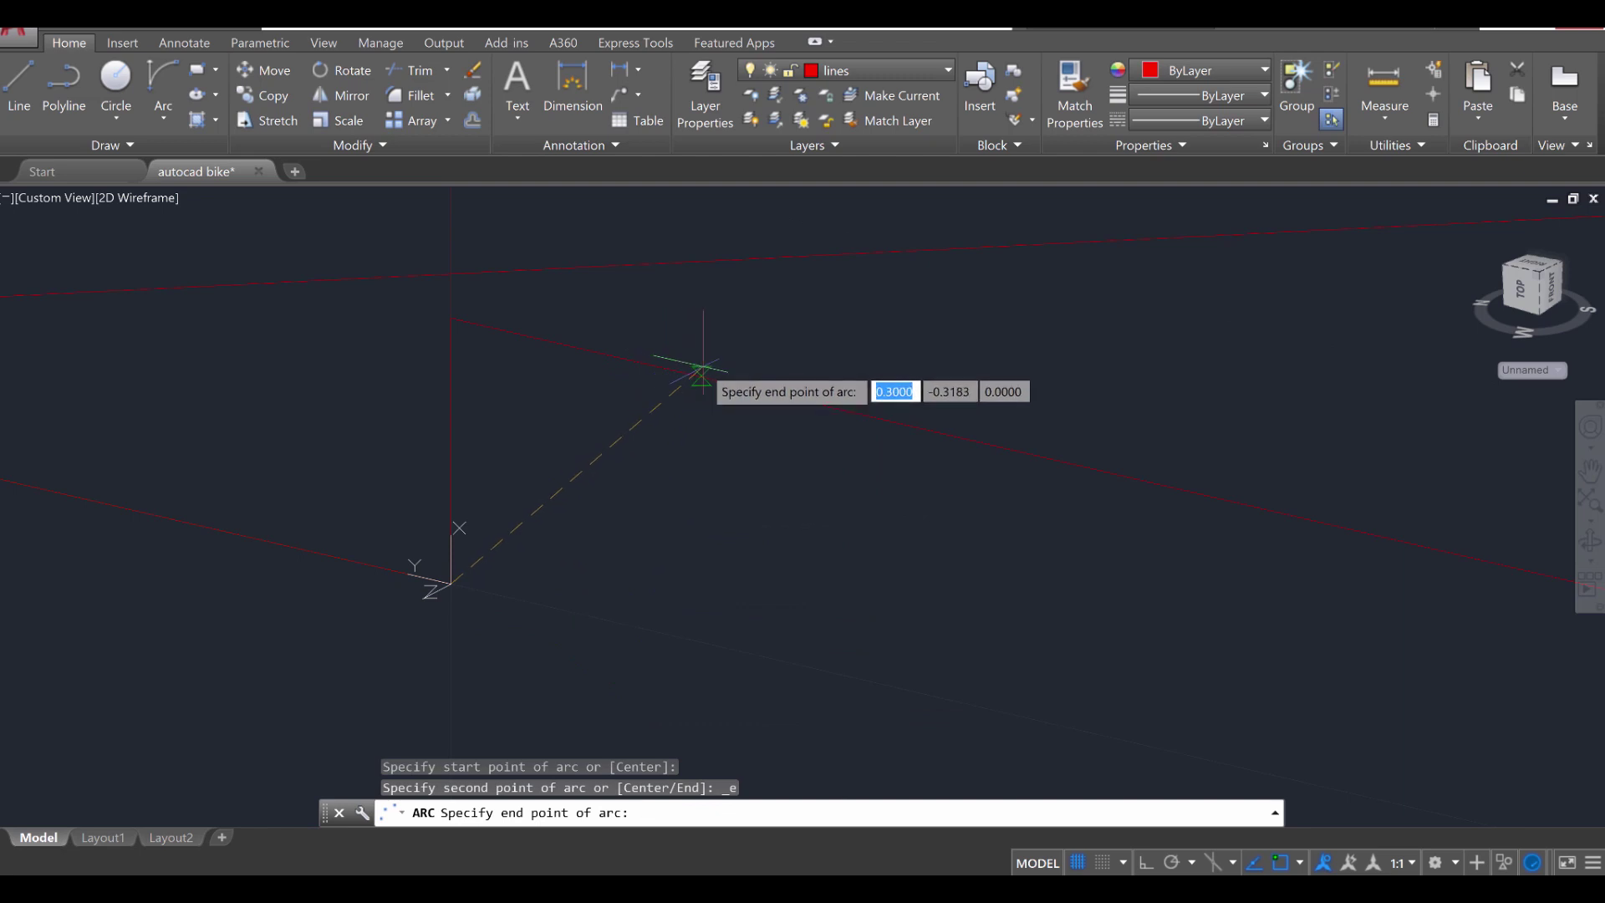
pyautogui.click(708, 376)
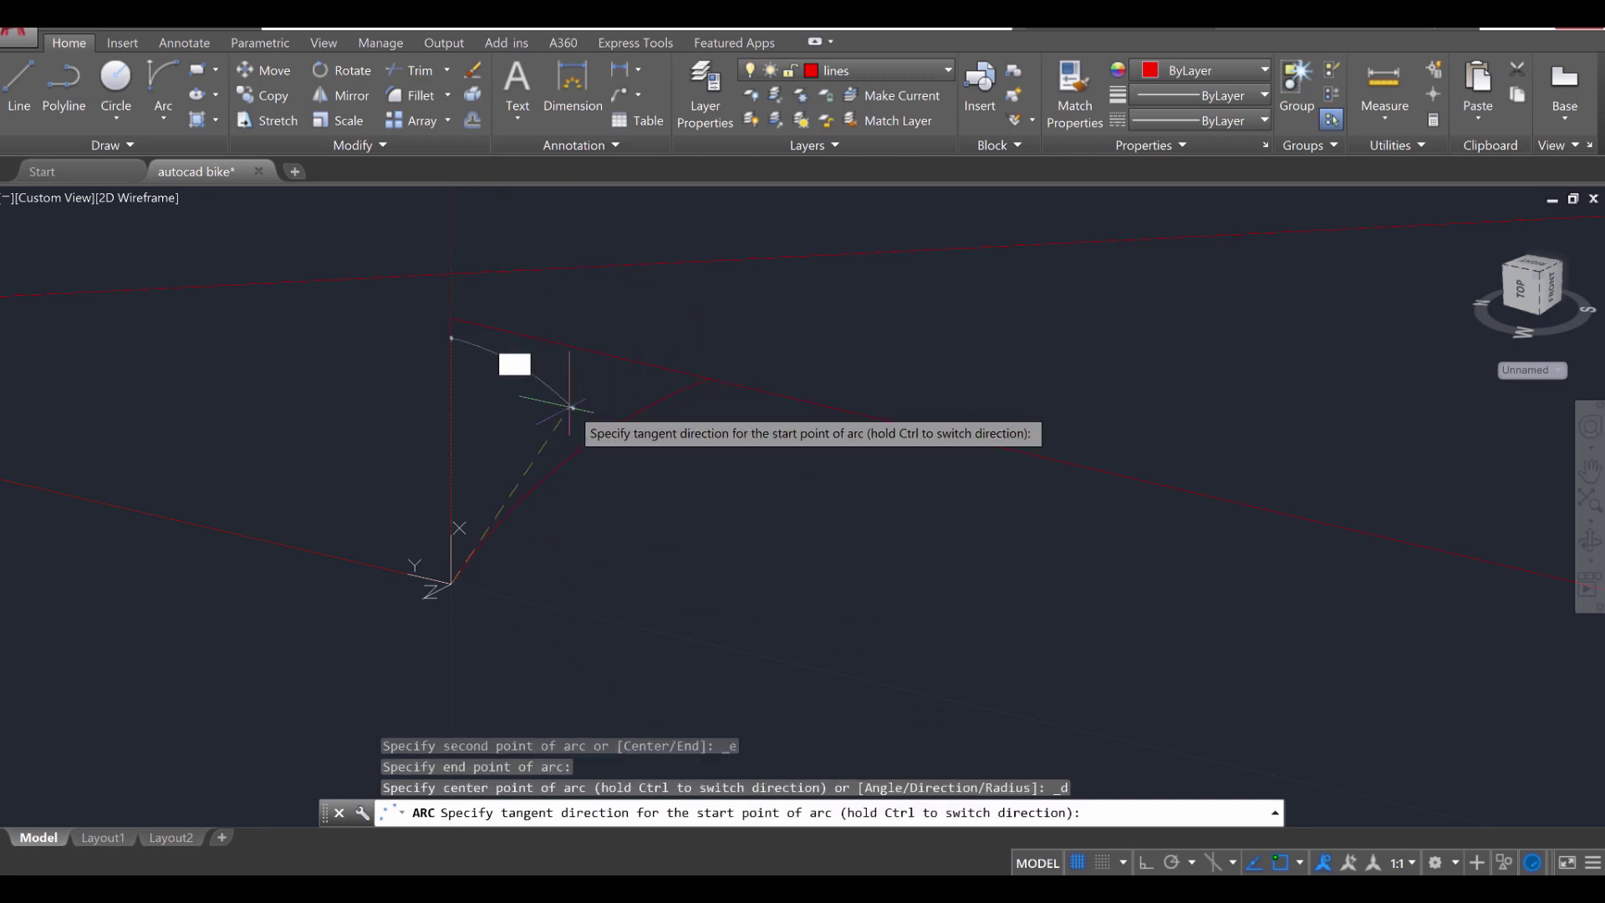
pyautogui.click(490, 368)
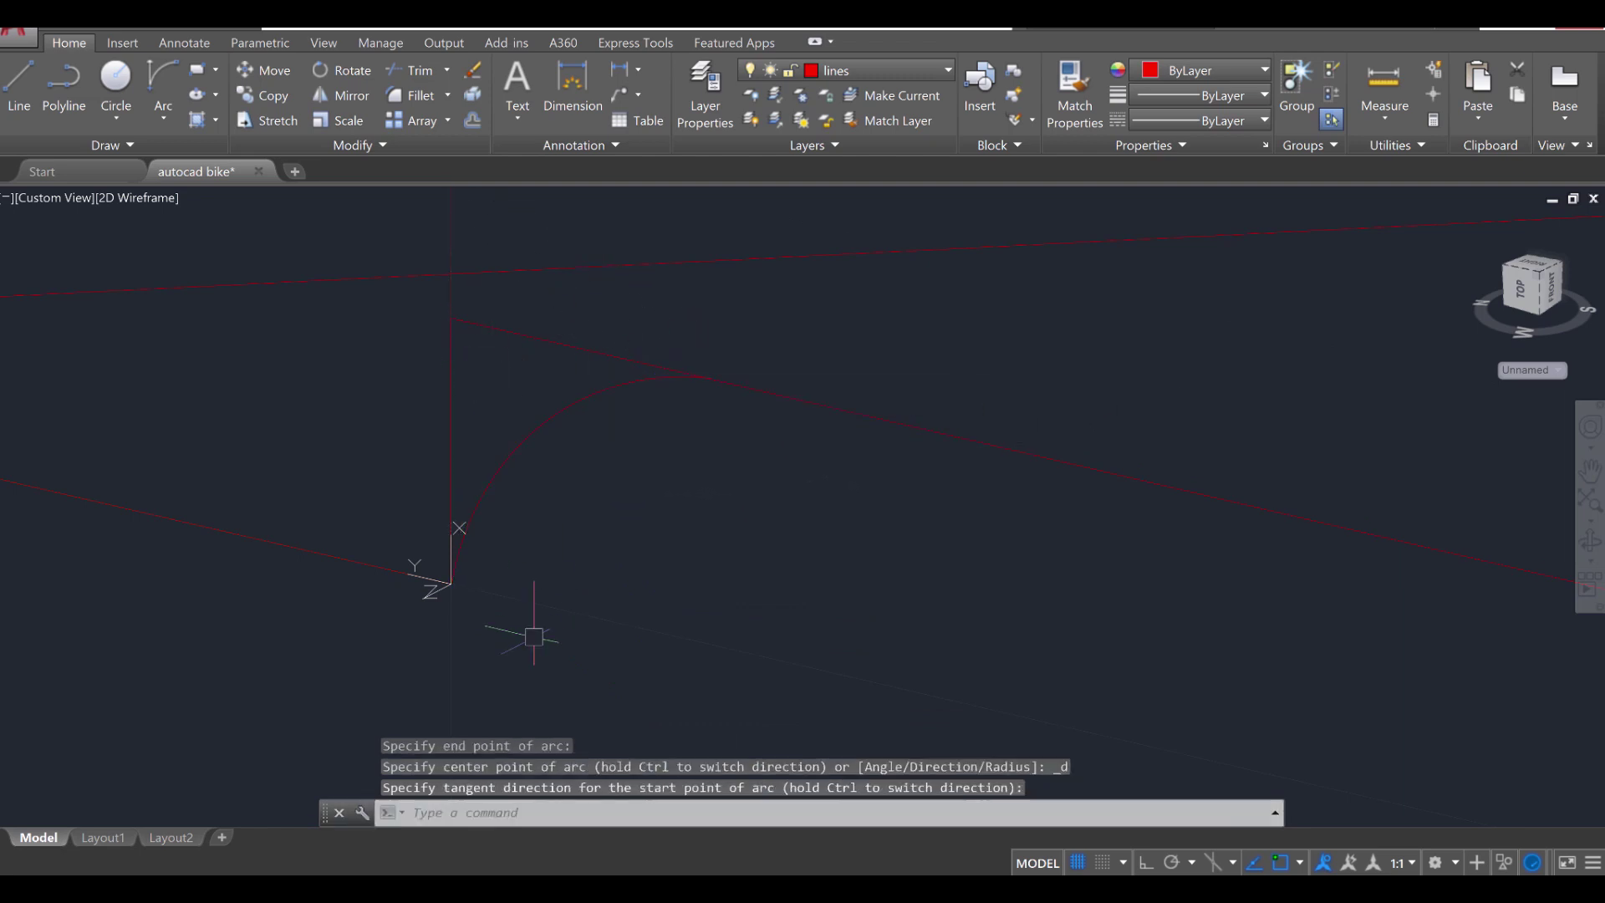
pyautogui.press('Escape')
pyautogui.press('Escape')
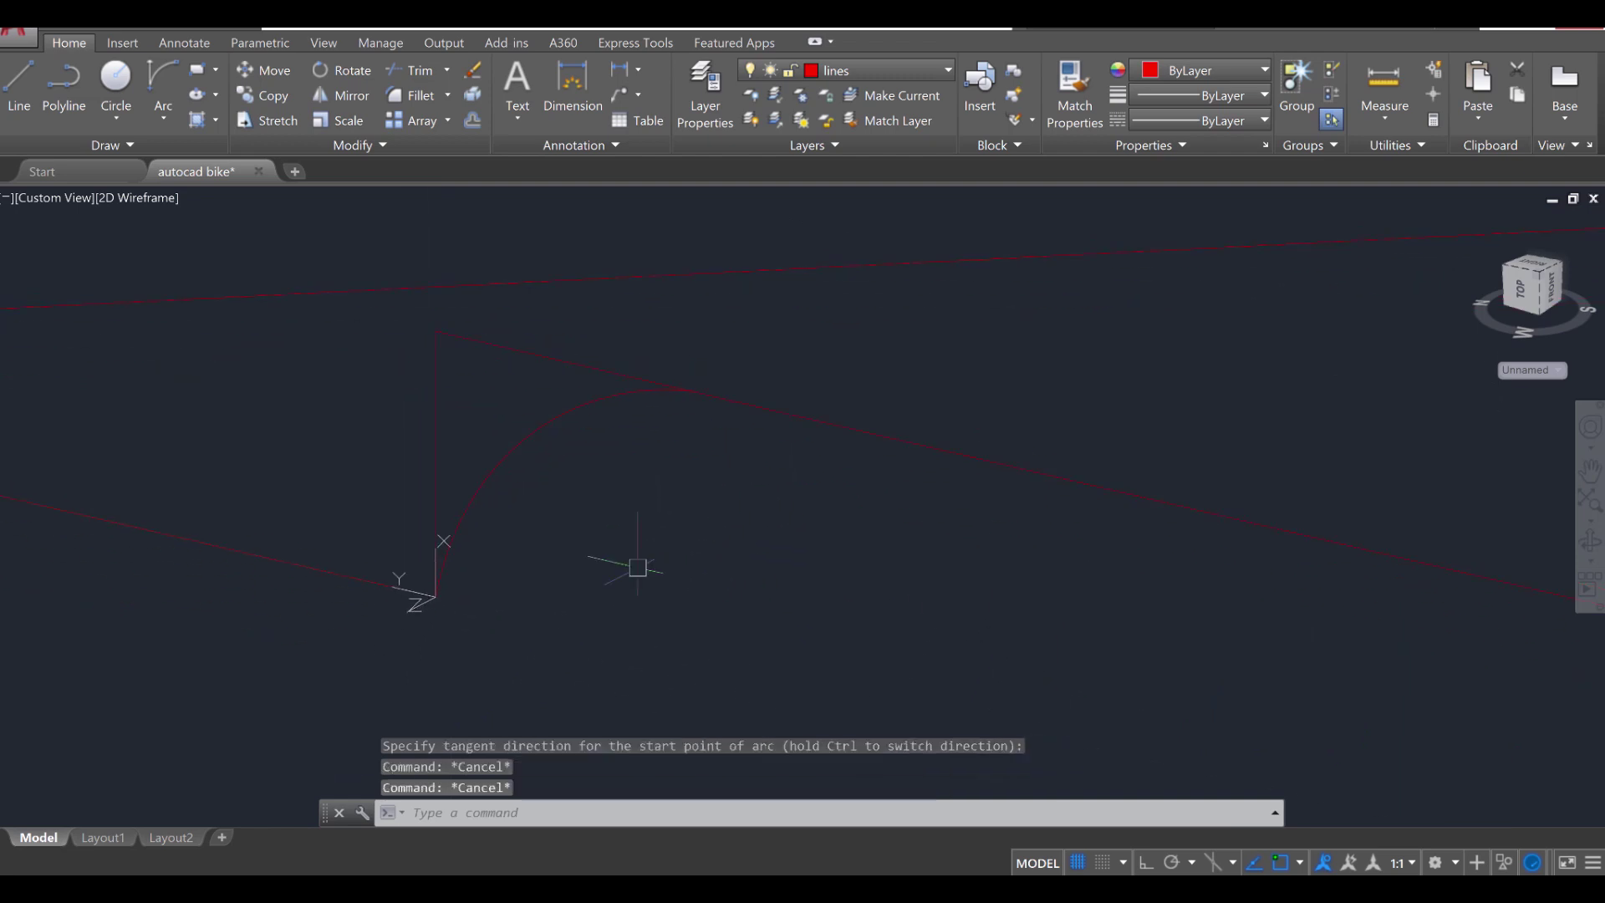
# Step: Trim the offset seat stay line's excess beyond the new arc and delete the 0.3 offset line joining the two seat stay lines
pyautogui.write('tr')
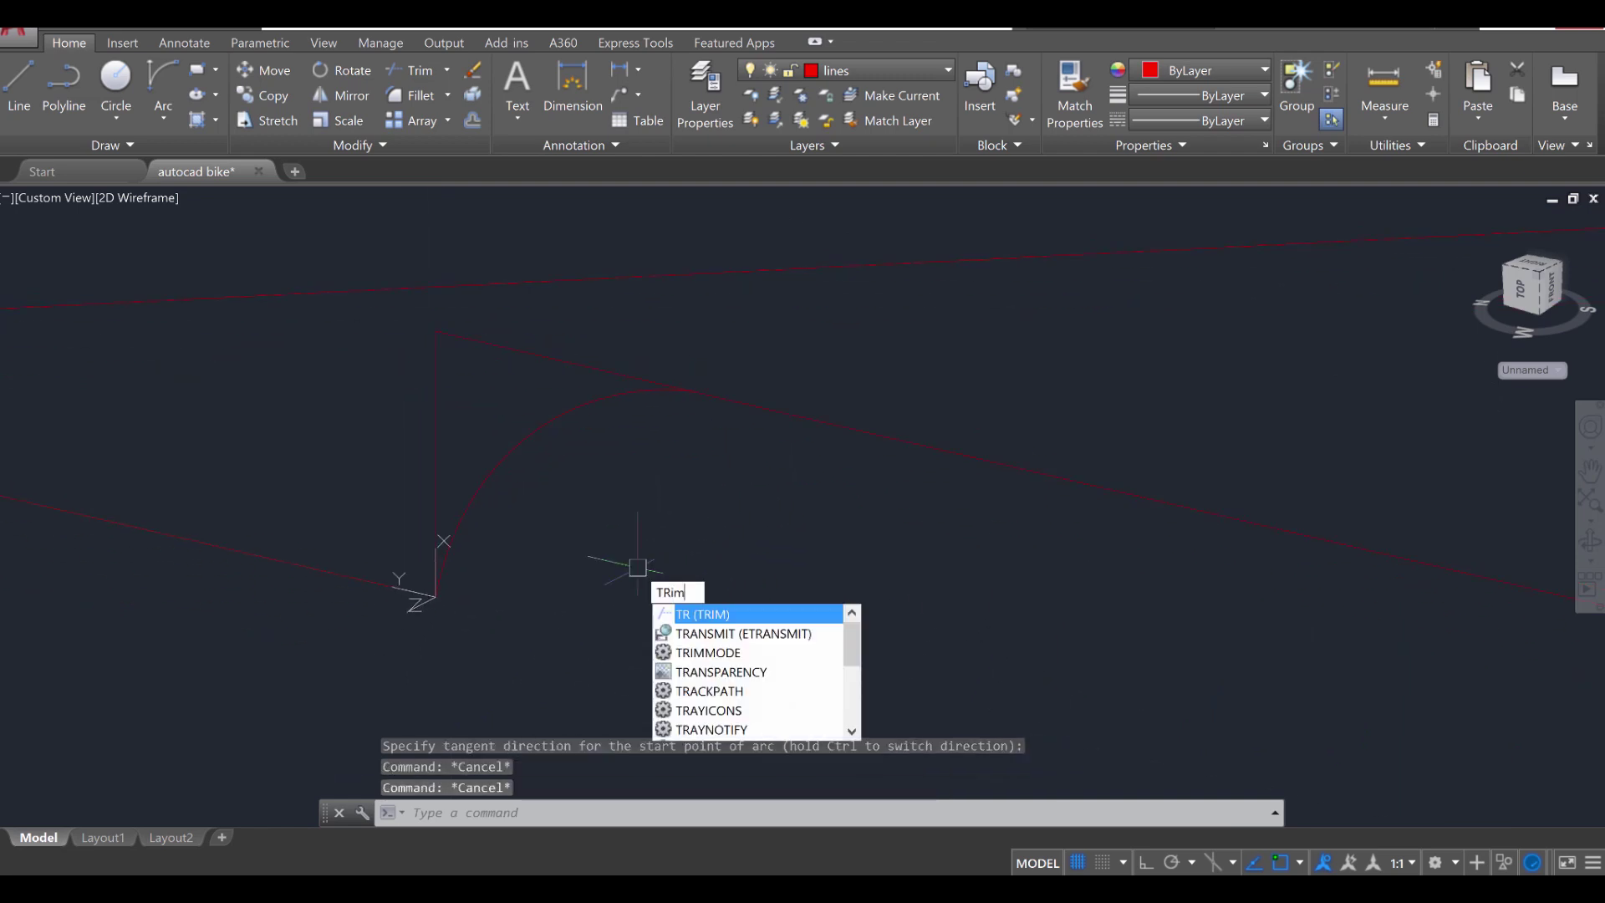
pyautogui.write('im')
pyautogui.press('Return')
pyautogui.click(760, 300)
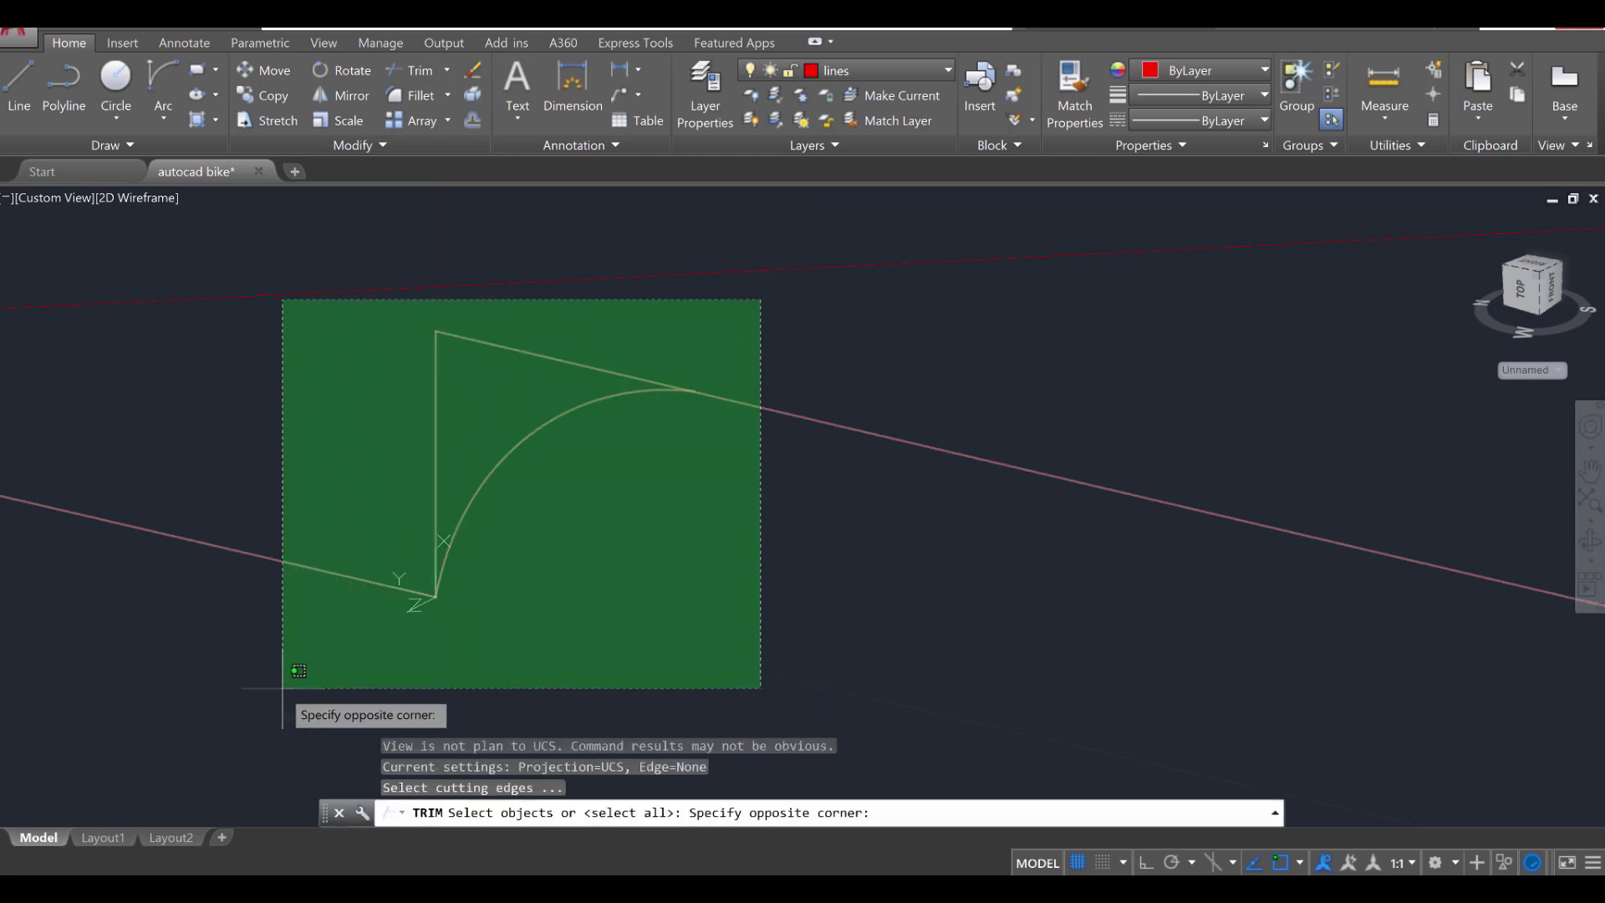
pyautogui.click(287, 681)
pyautogui.press('Return')
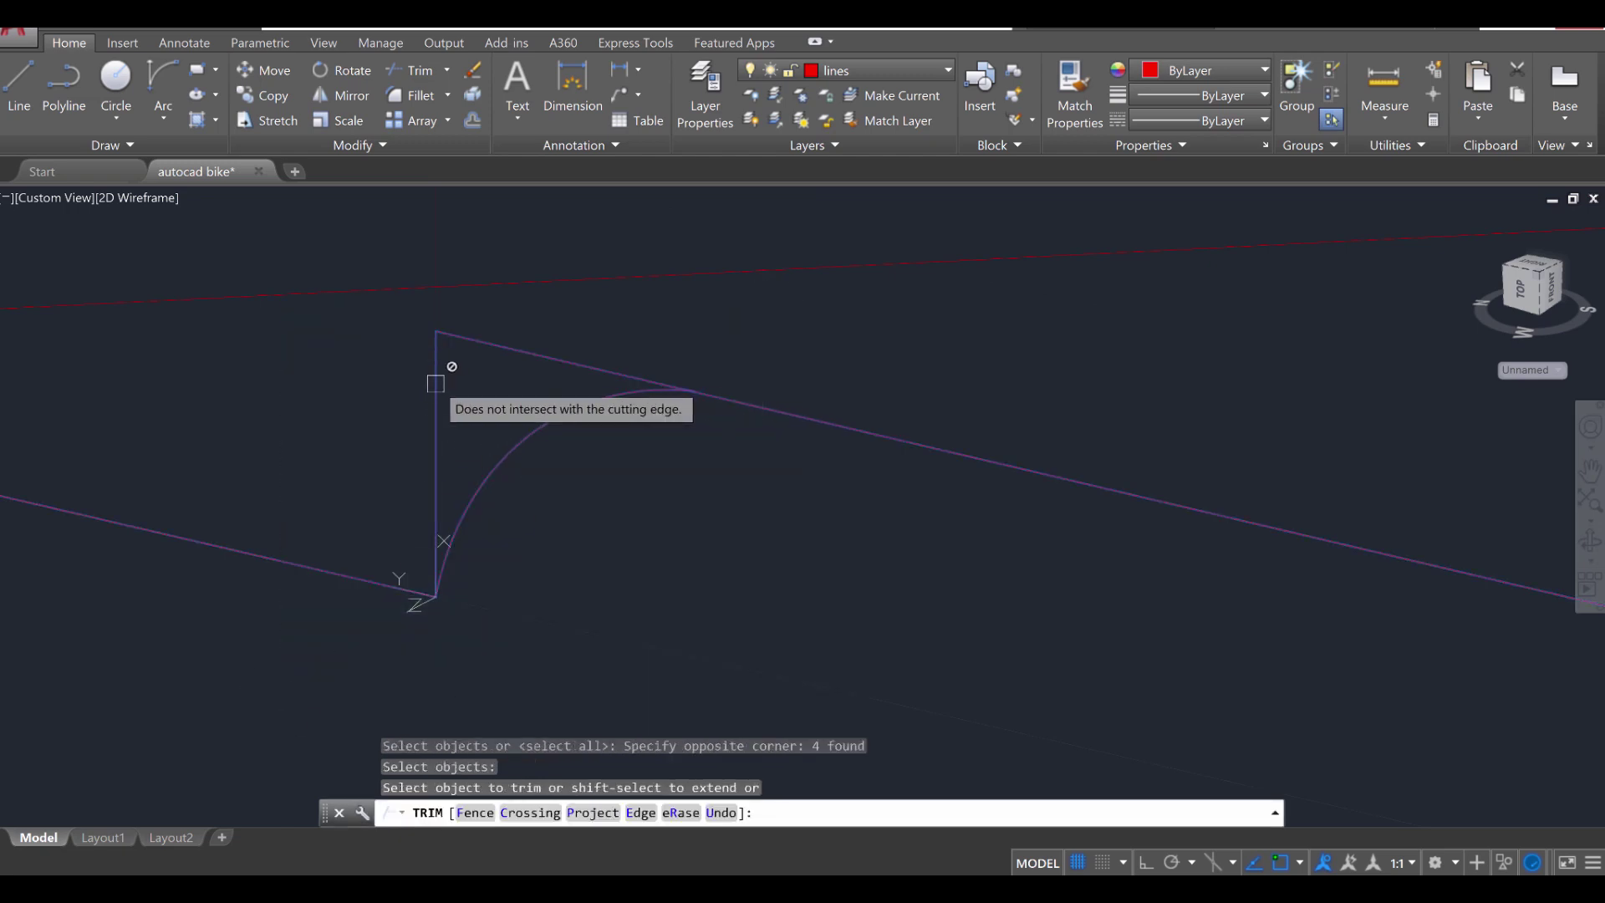
pyautogui.click(509, 349)
pyautogui.press('Escape')
pyautogui.press('Escape')
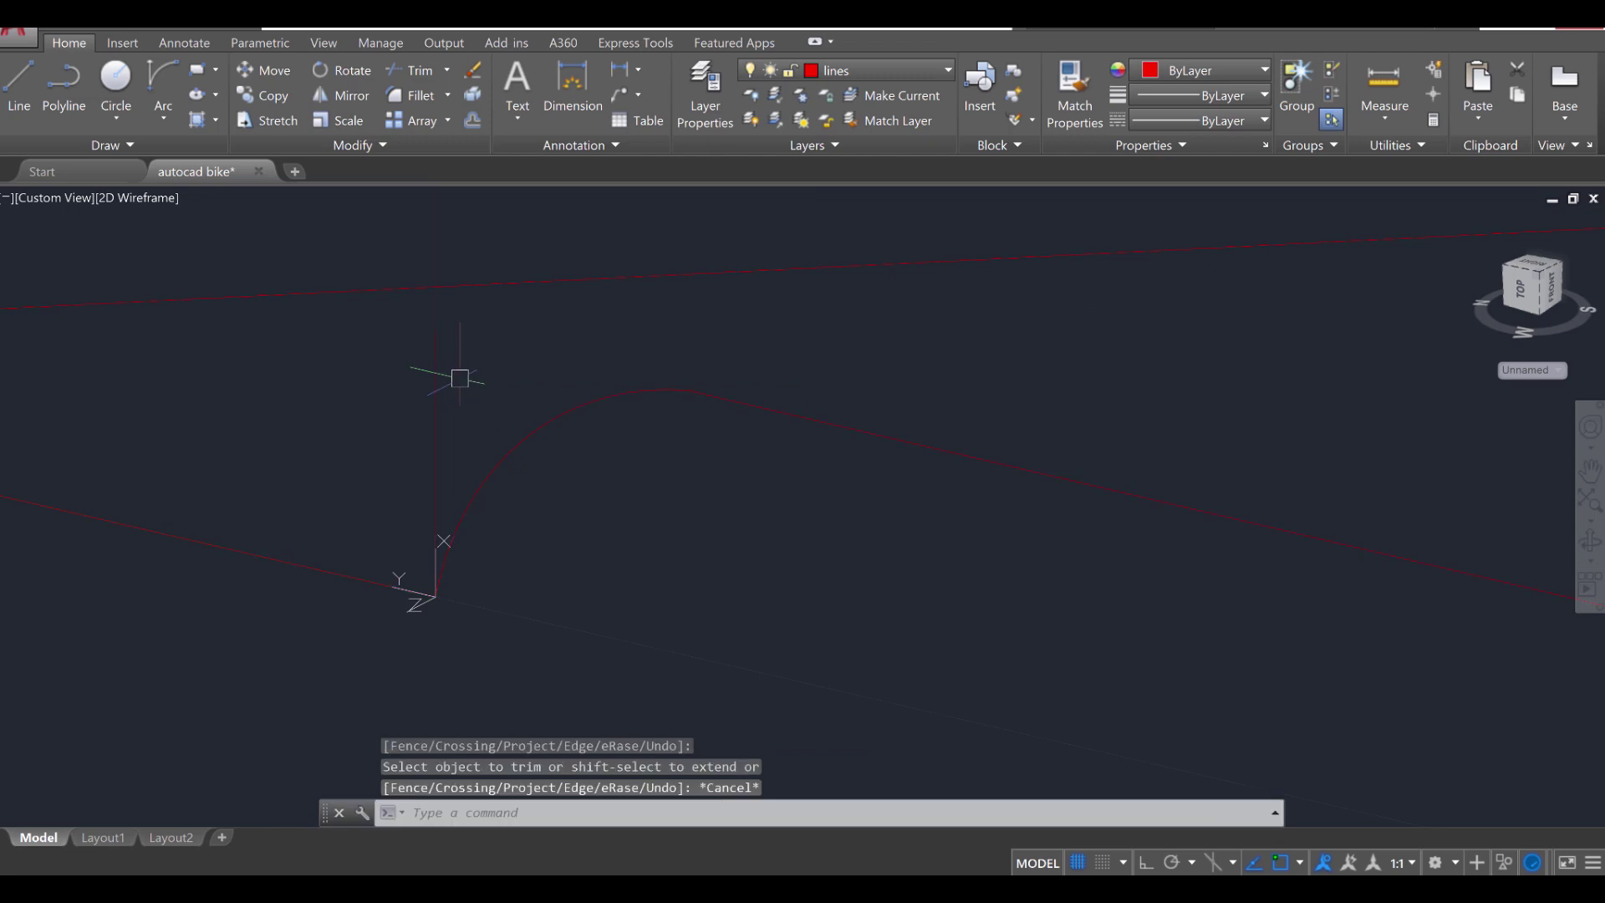
pyautogui.click(434, 398)
pyautogui.press('Delete')
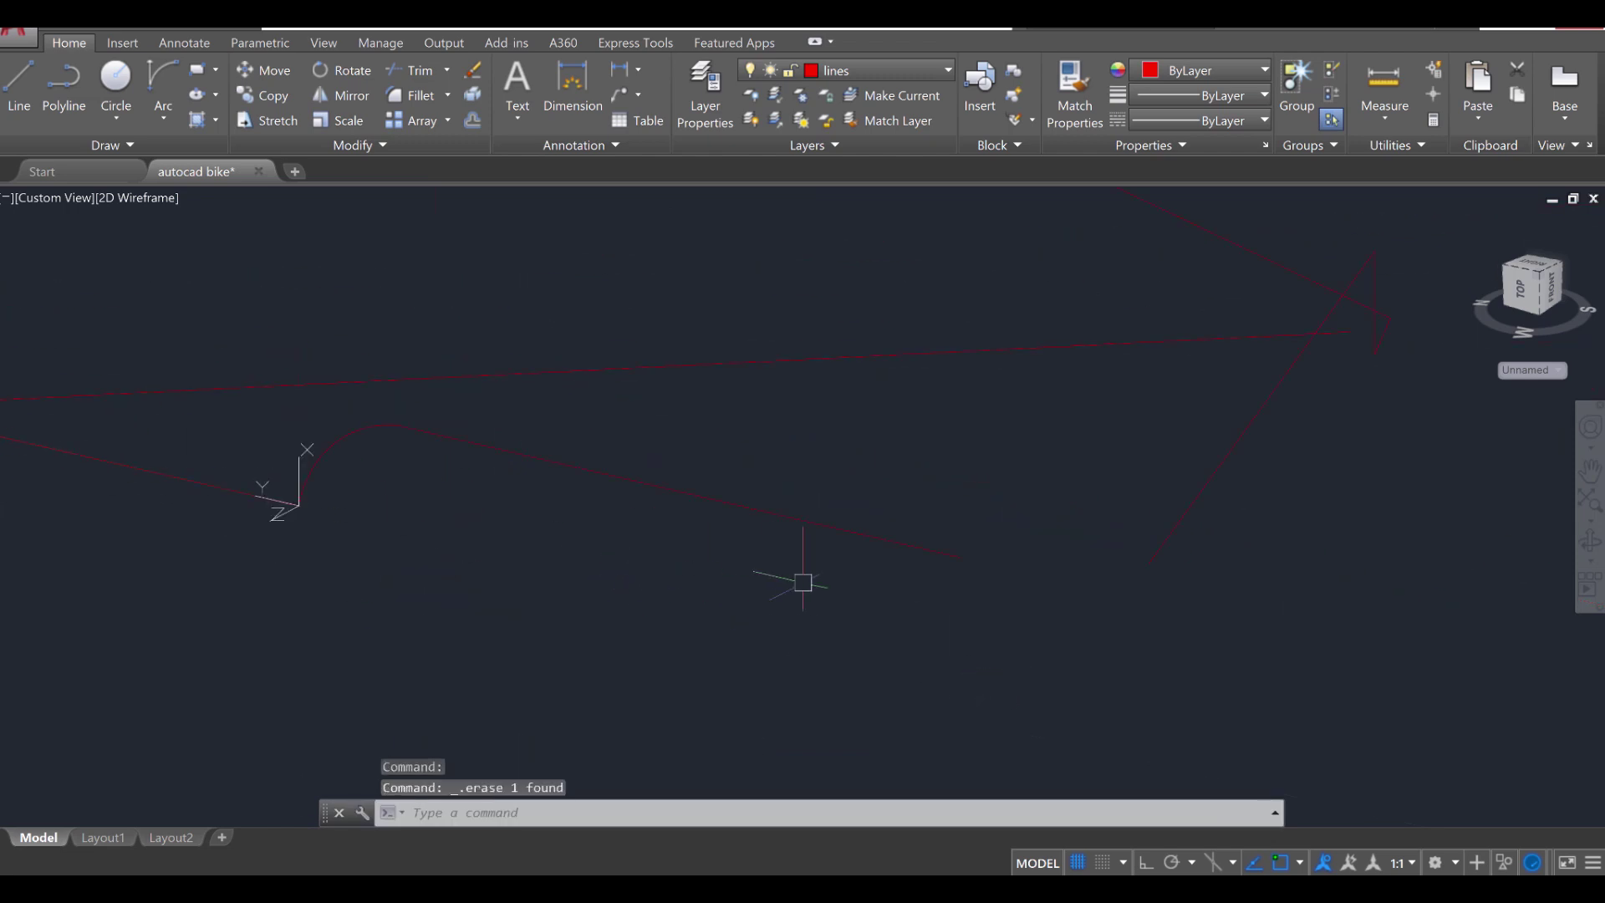
# Step: Set the UCS origin at the offset chain stay line's front end, X along that line, XY plane through the 0.3 offset line's other end
pyautogui.keyDown('shift'); pyautogui.moveTo(683, 543); pyautogui.dragTo(585, 510, button='middle'); pyautogui.keyUp('shift')
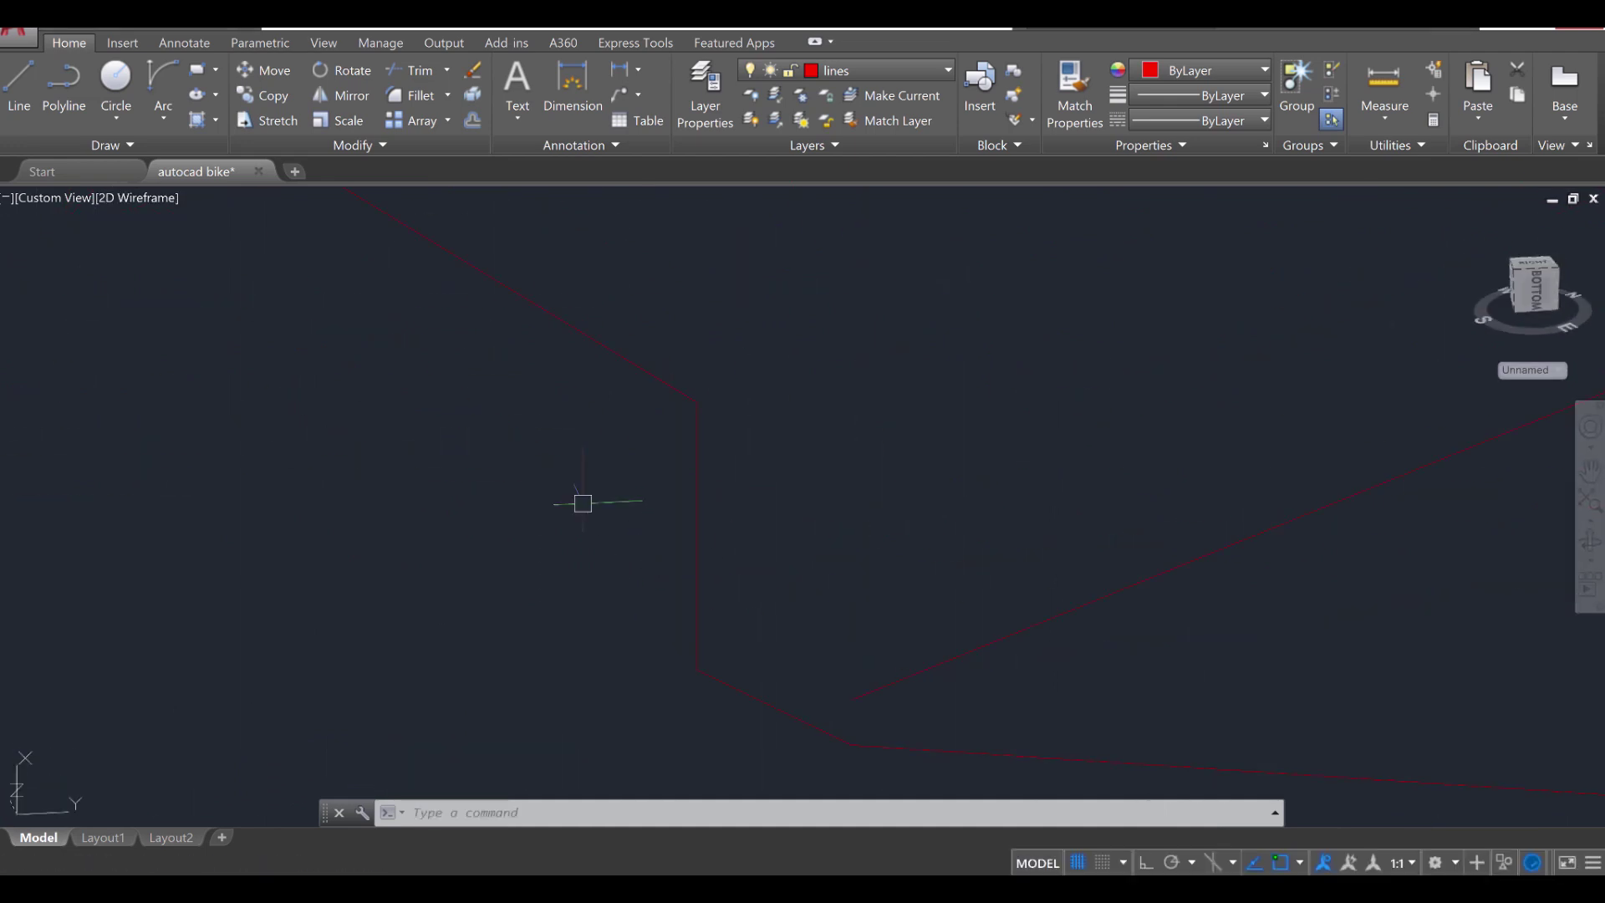
pyautogui.write('ucs')
pyautogui.press('Return')
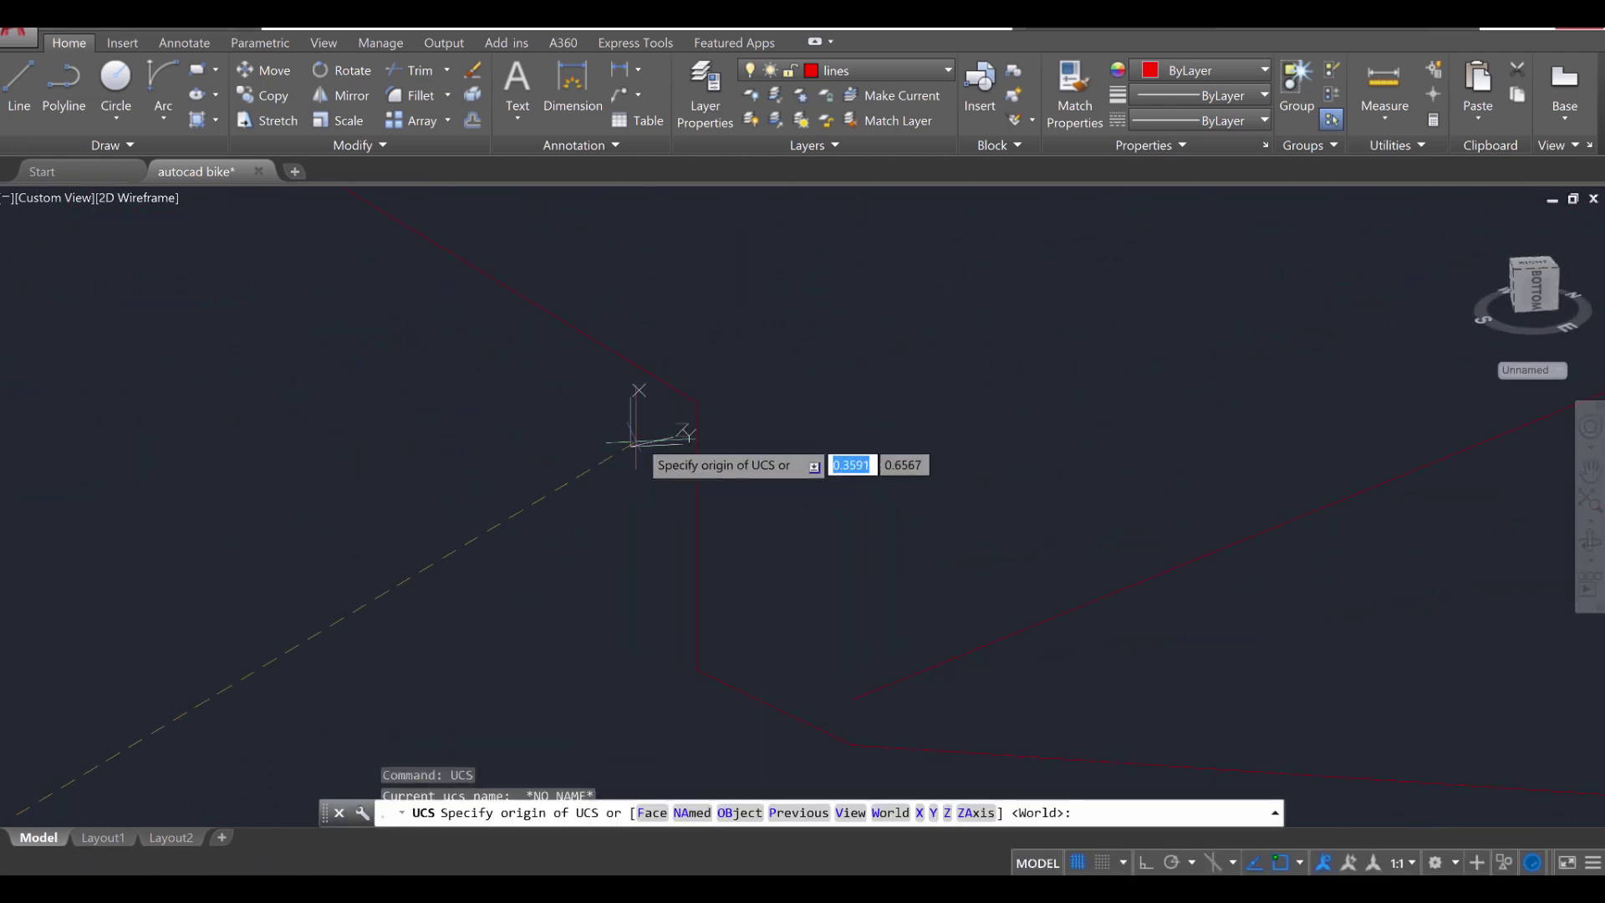
pyautogui.click(696, 401)
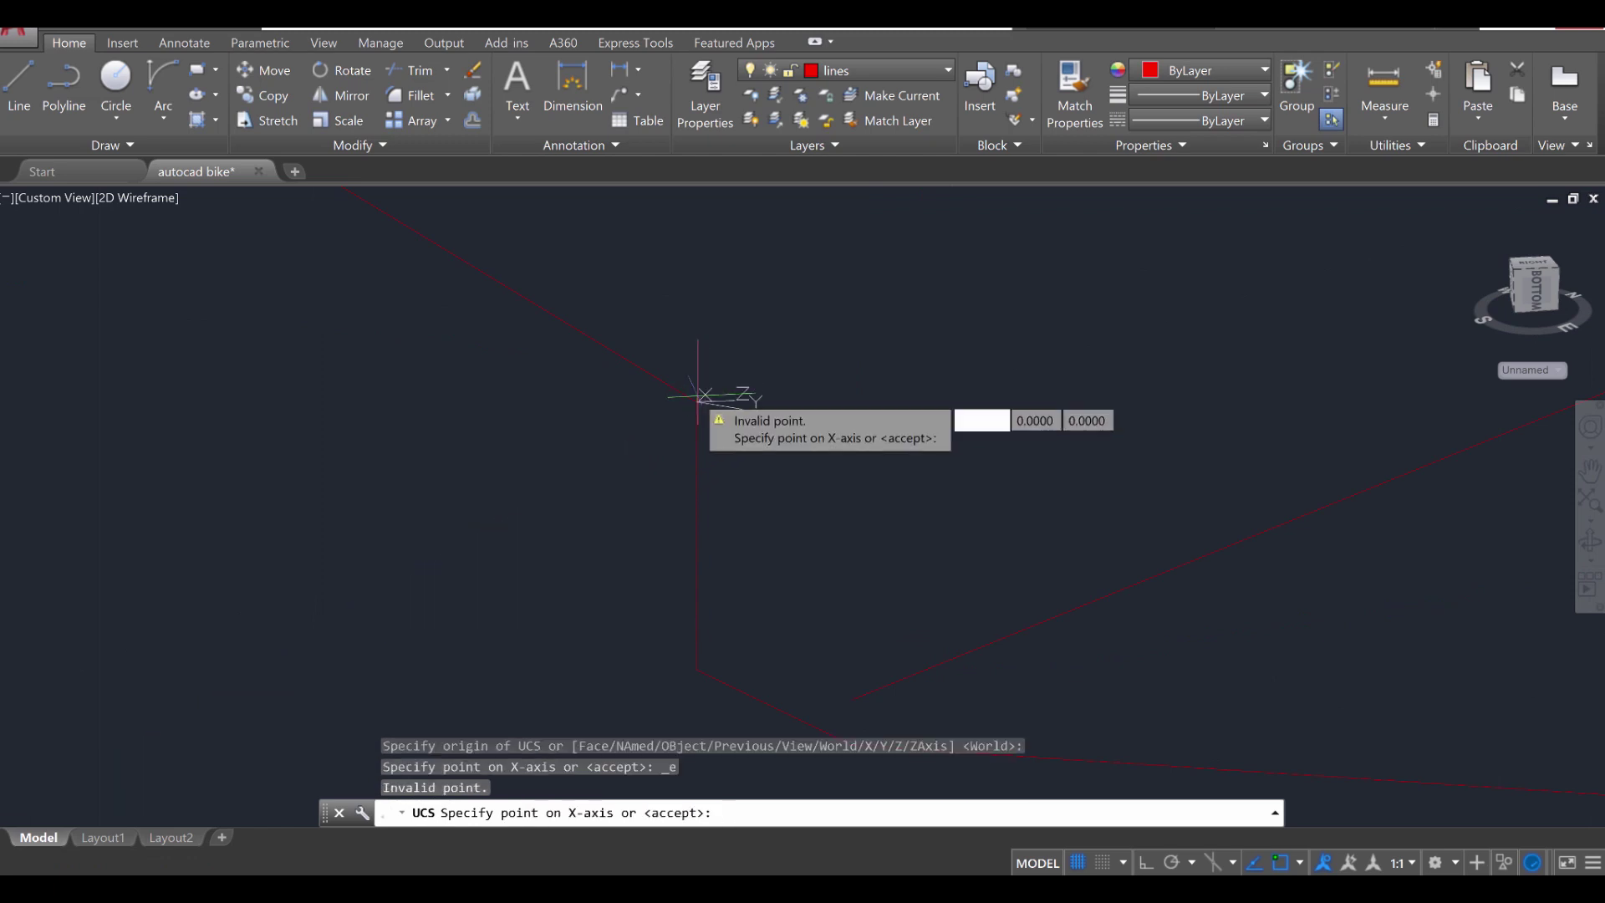
pyautogui.click(591, 343)
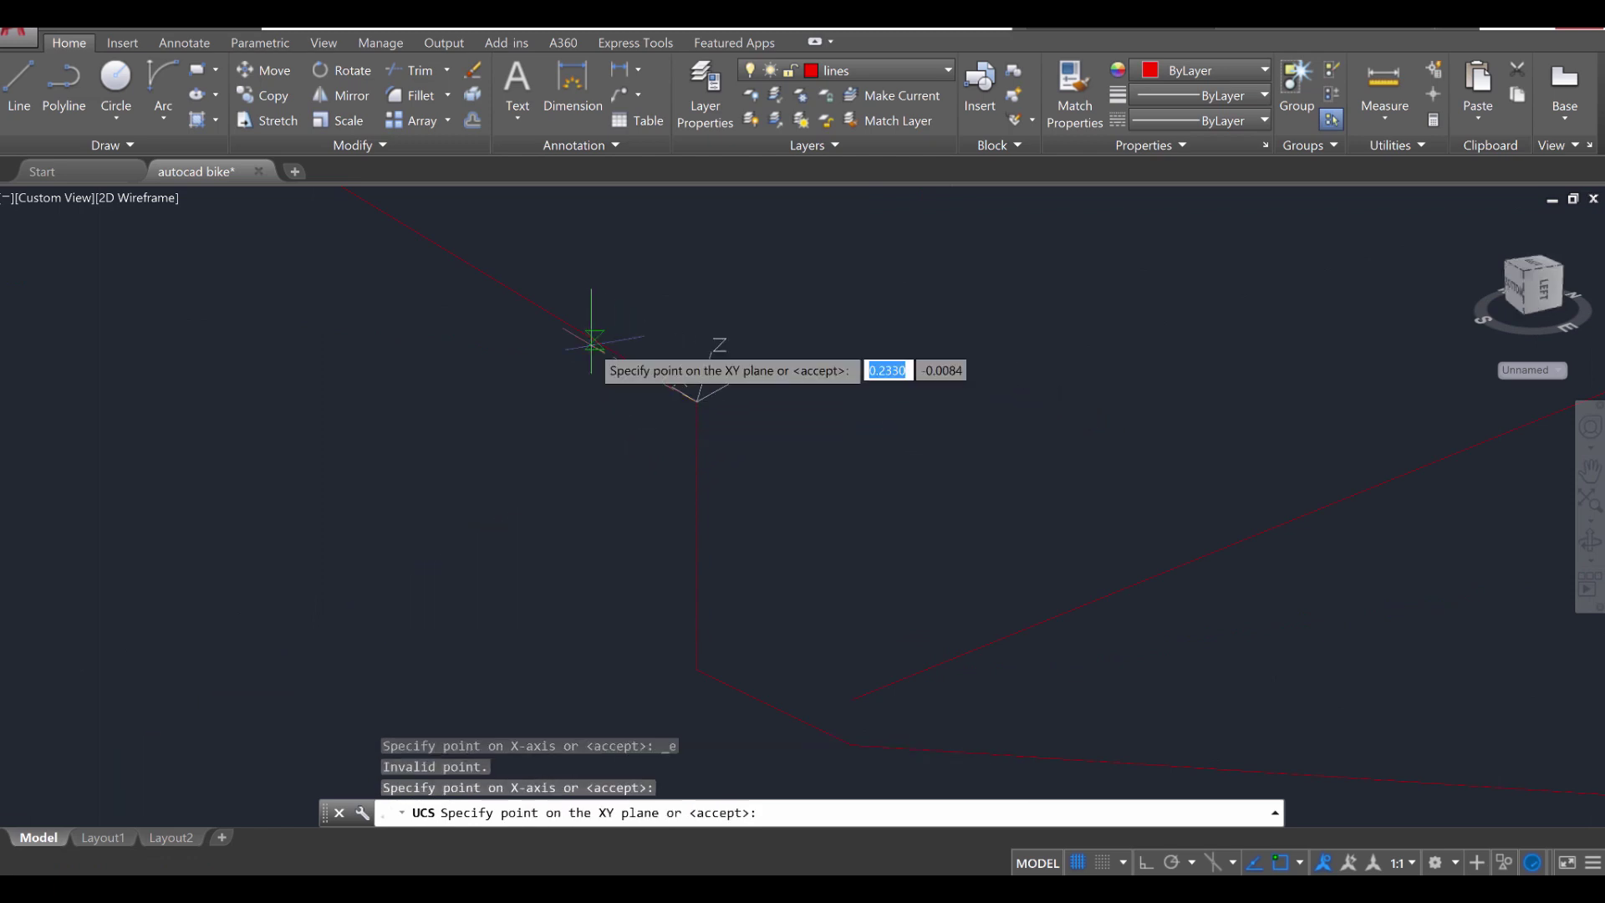
pyautogui.click(694, 673)
pyautogui.press('Escape')
pyautogui.press('Escape')
pyautogui.press('Escape')
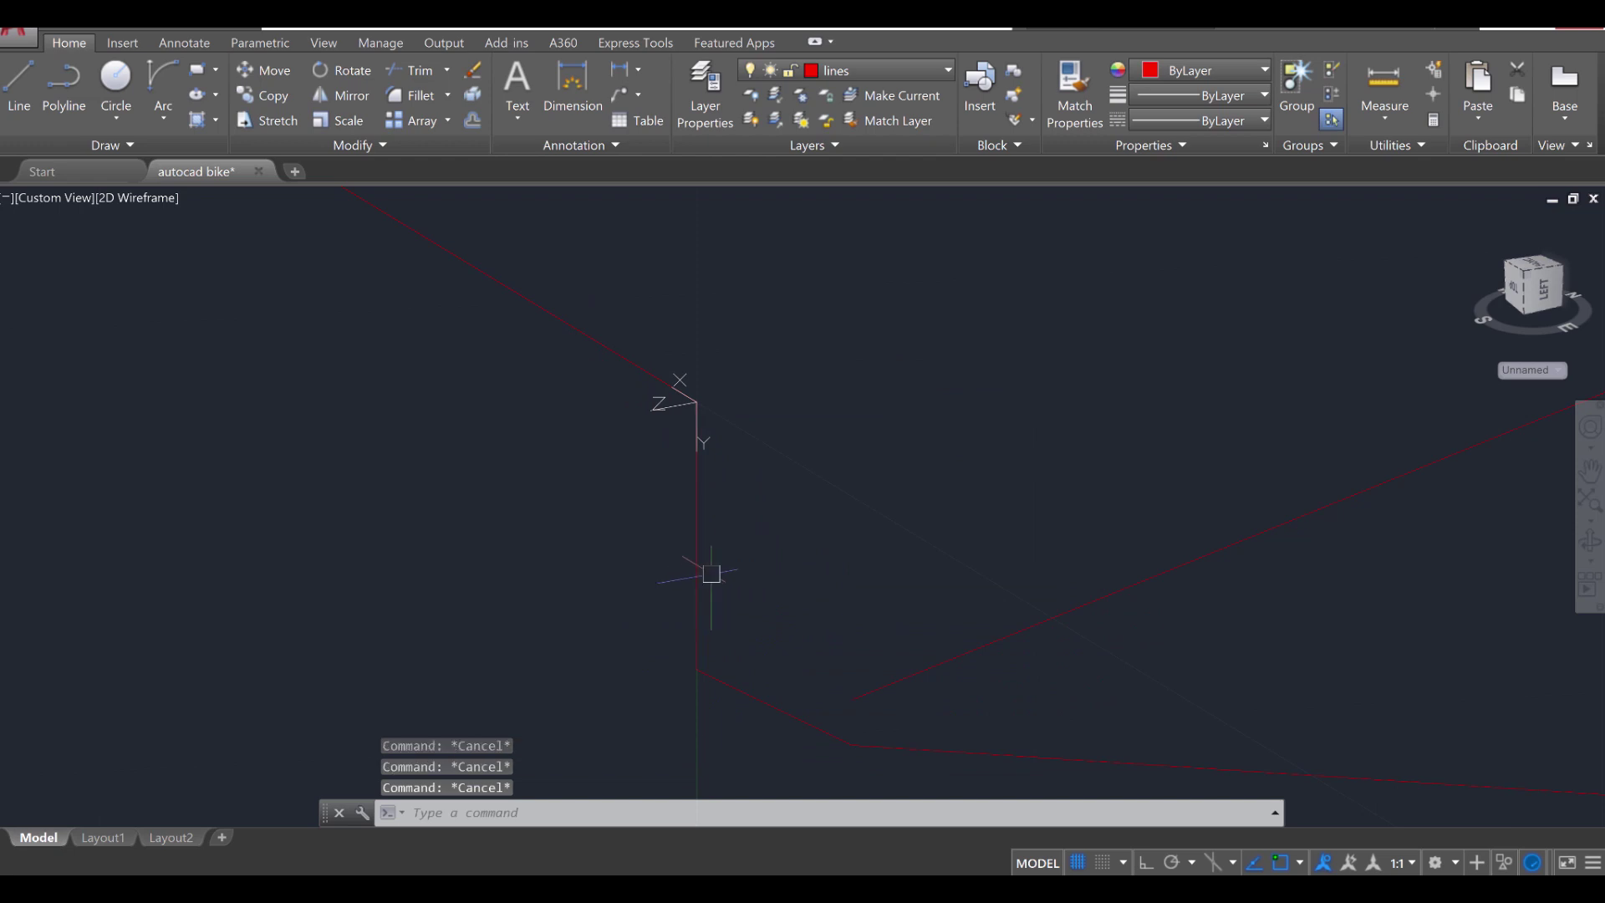
# Step: Draw a Start, End, Direction arc from the short chain stay line's free end to a point about 0.38 along the offset chain stay line
pyautogui.keyDown('shift'); pyautogui.moveTo(706, 573); pyautogui.dragTo(794, 556, button='middle'); pyautogui.keyUp('shift')
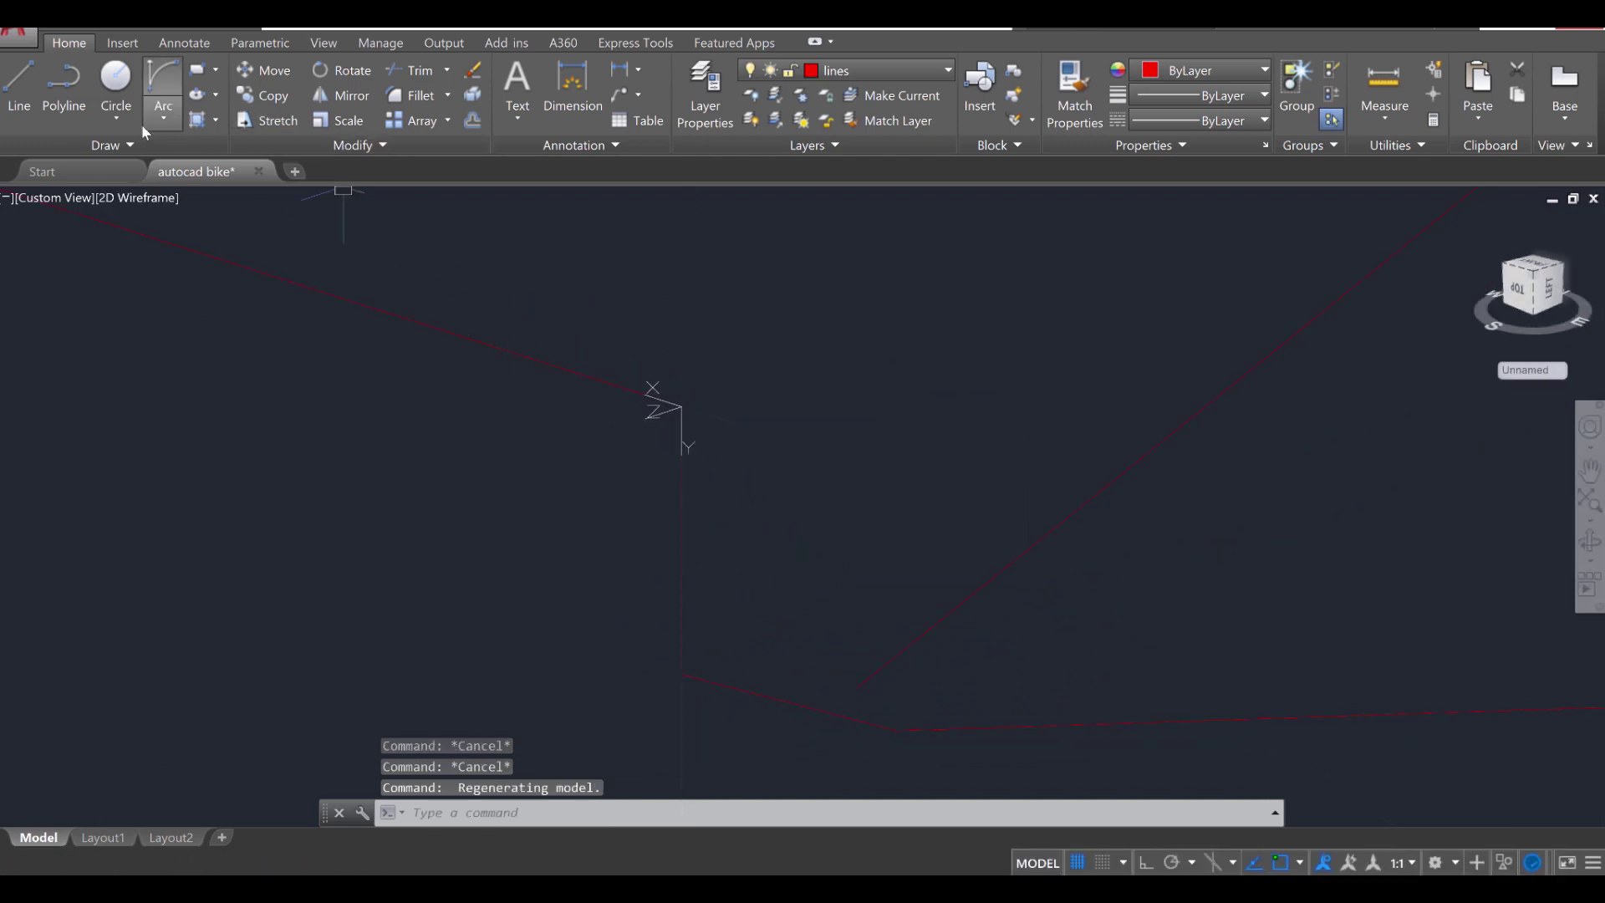
pyautogui.click(162, 118)
pyautogui.click(209, 370)
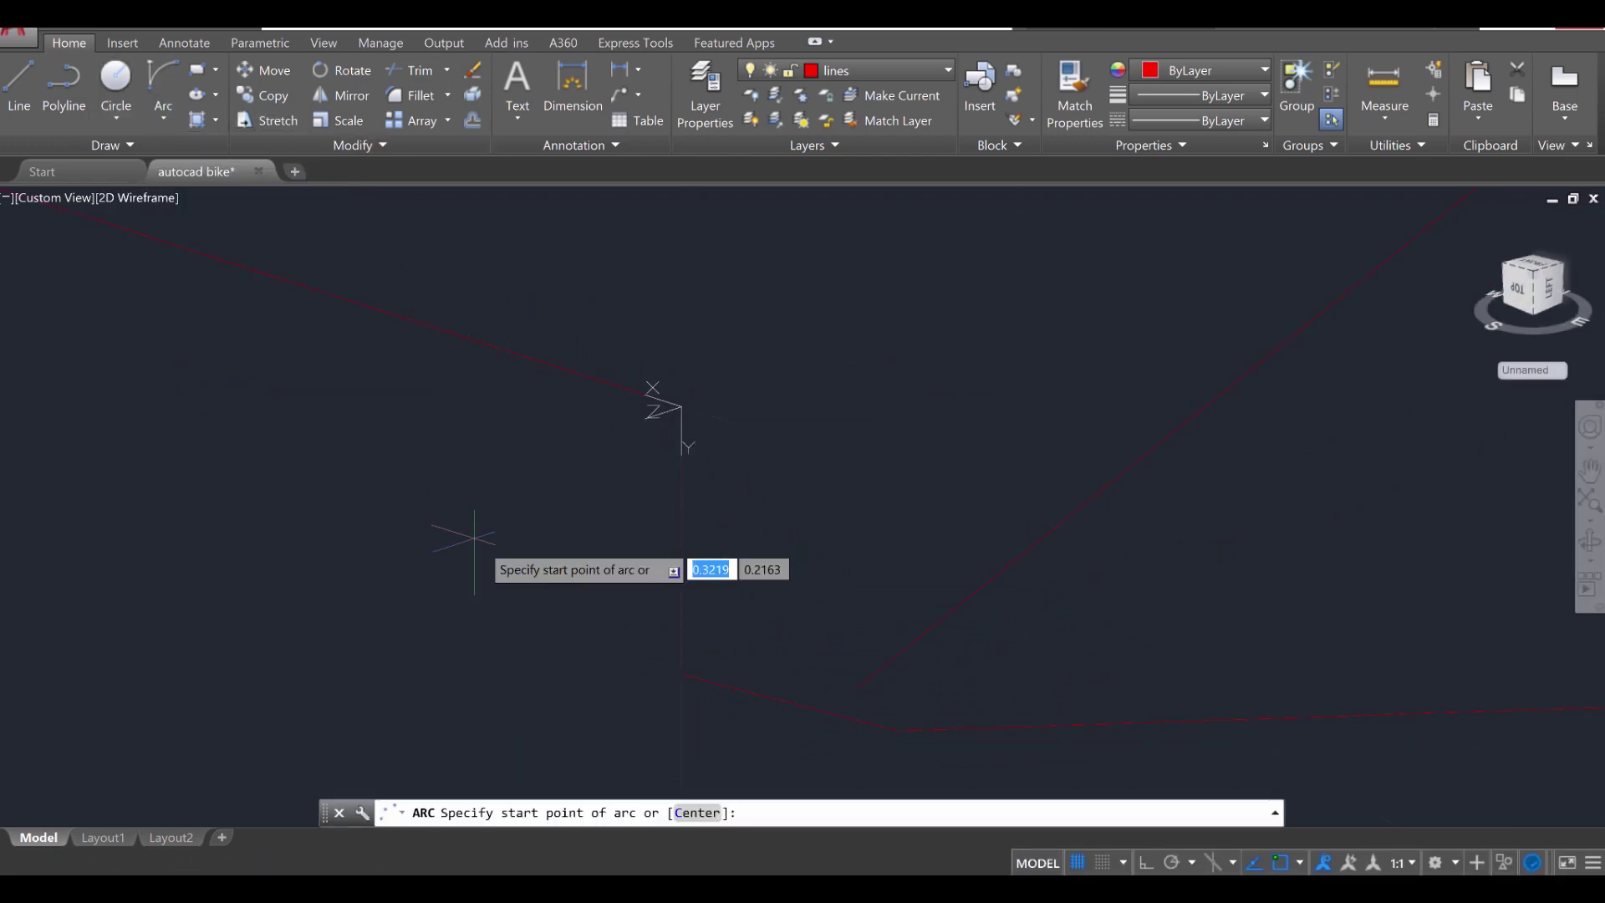
pyautogui.click(681, 673)
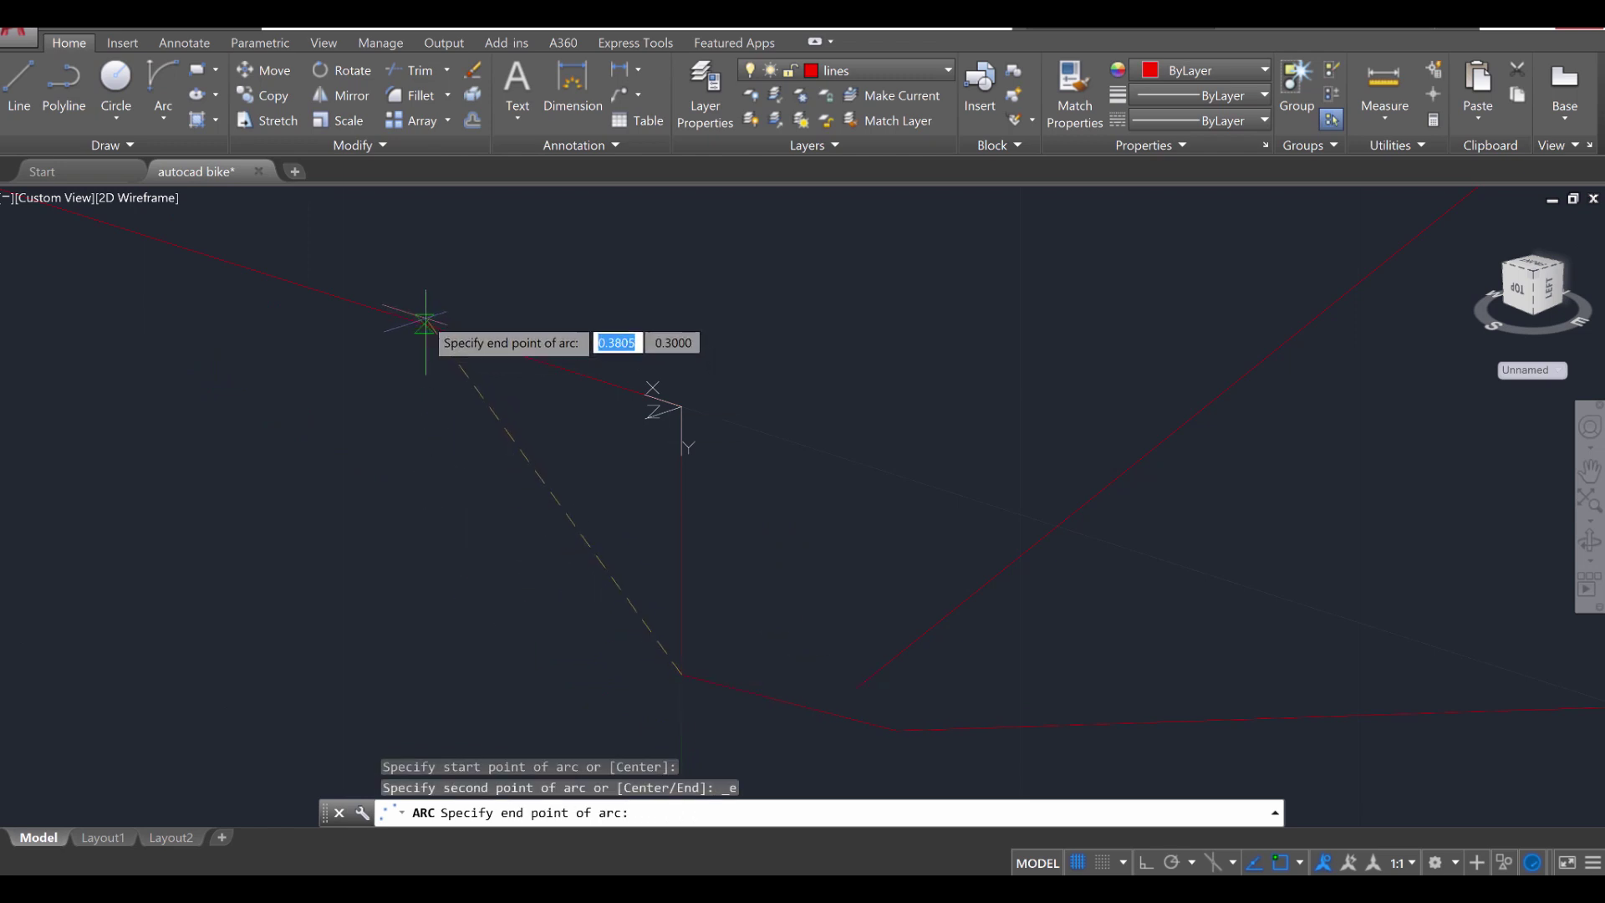
pyautogui.click(425, 322)
pyautogui.click(588, 401)
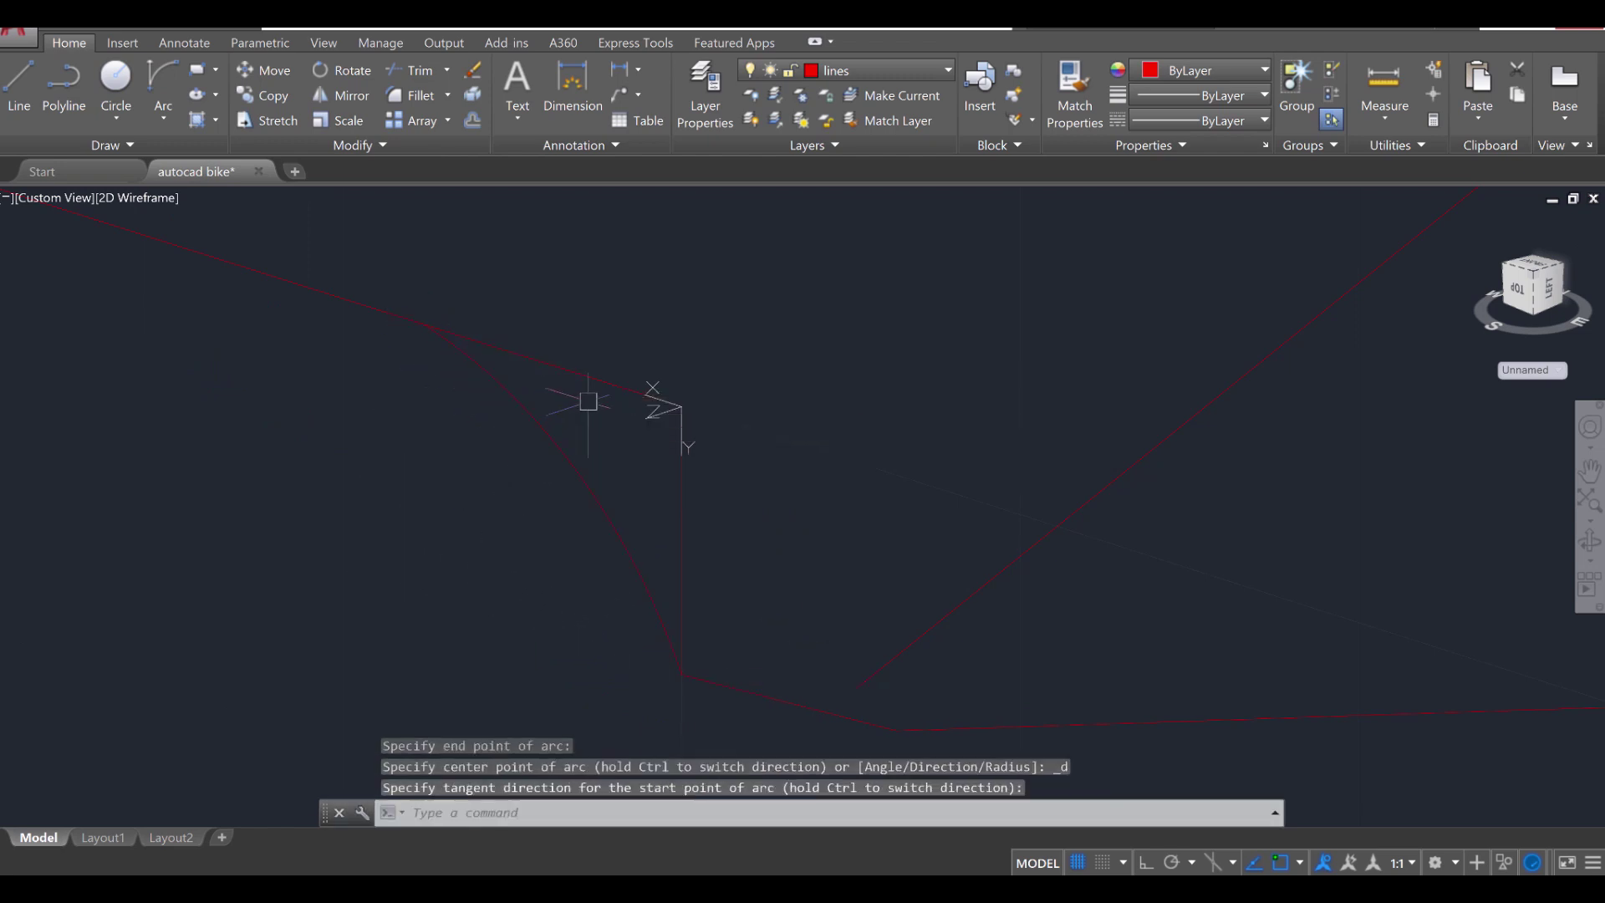
pyautogui.press('Escape')
pyautogui.press('Escape')
pyautogui.press('Escape')
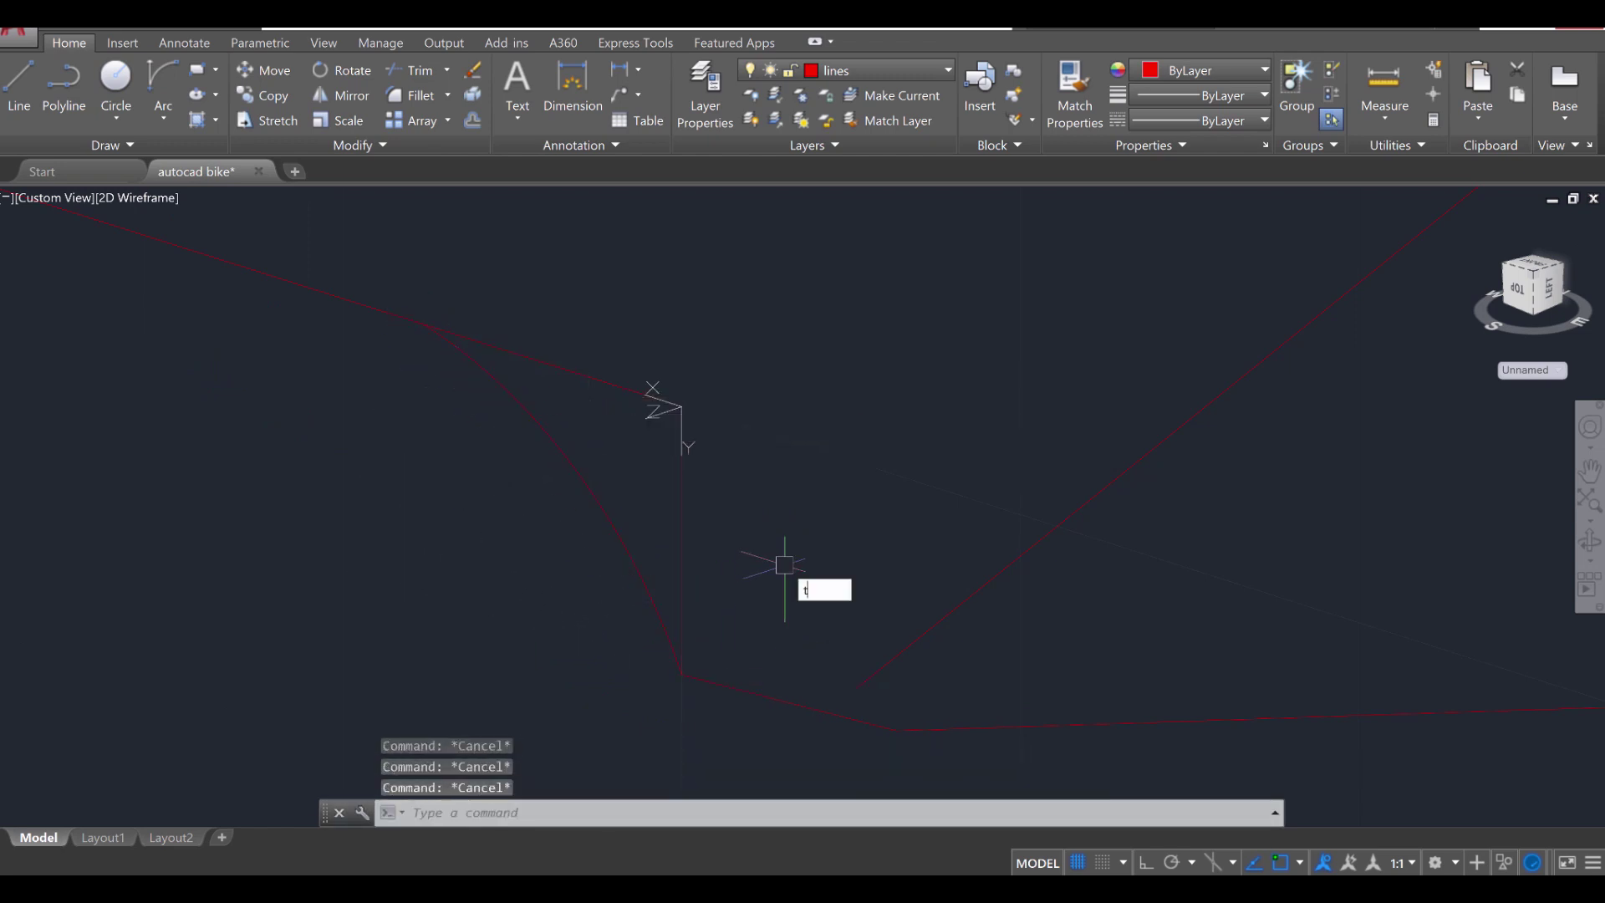
# Step: Trim the offset chain stay line's excess beyond its arc and delete the 0.3 offset line joining the two chain stay lines
pyautogui.press('Return')
pyautogui.click(838, 323)
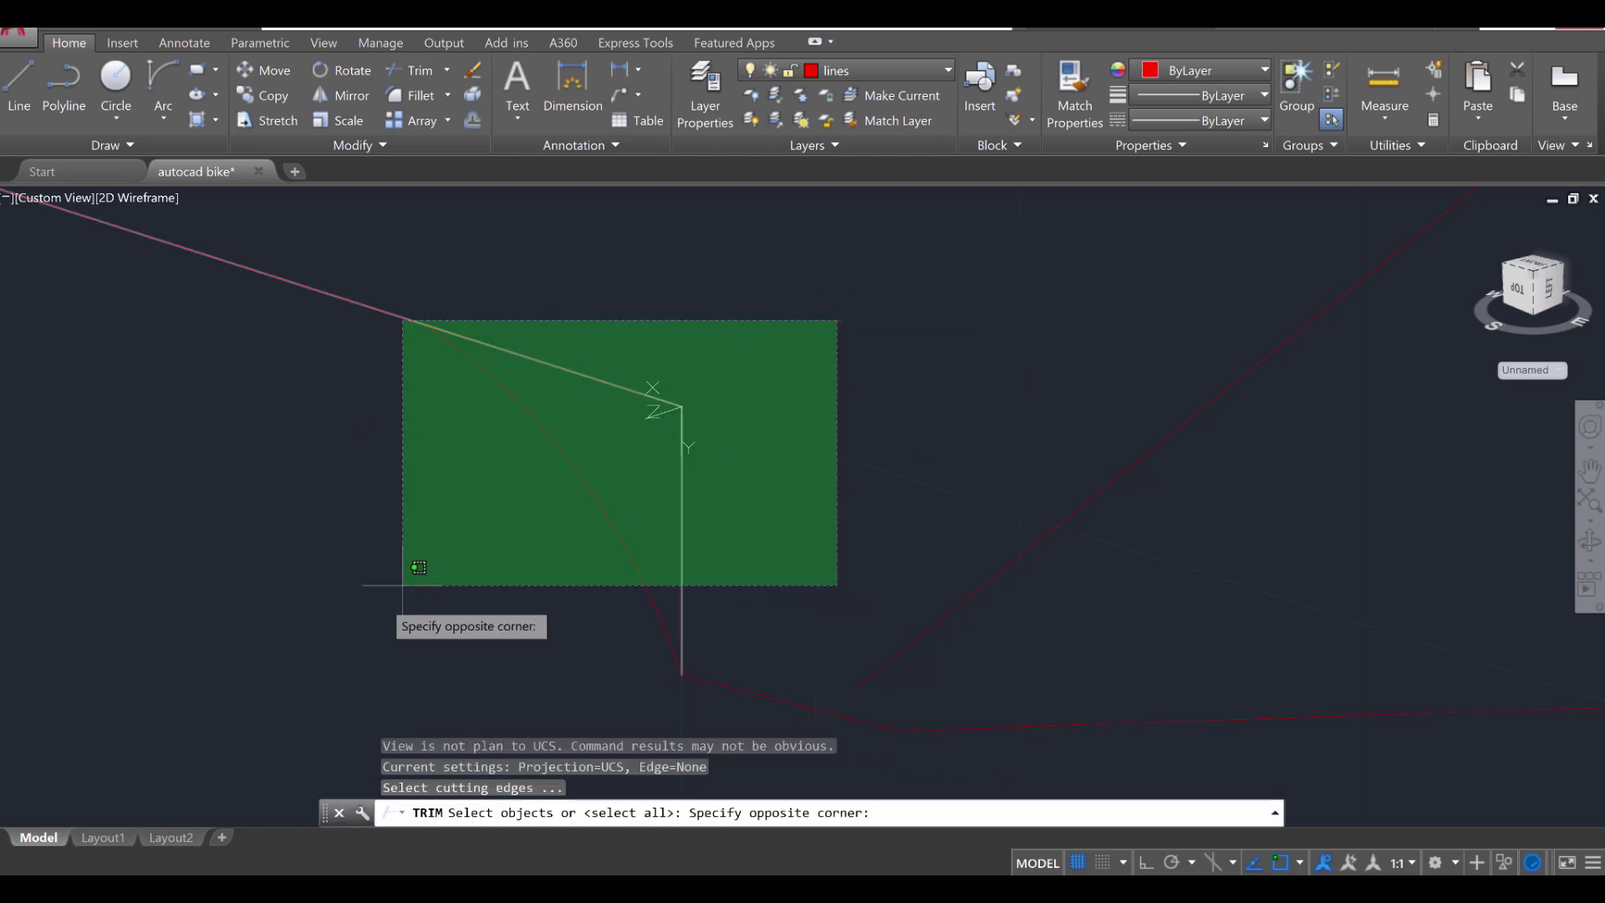
pyautogui.click(287, 708)
pyautogui.press('Return')
pyautogui.click(553, 364)
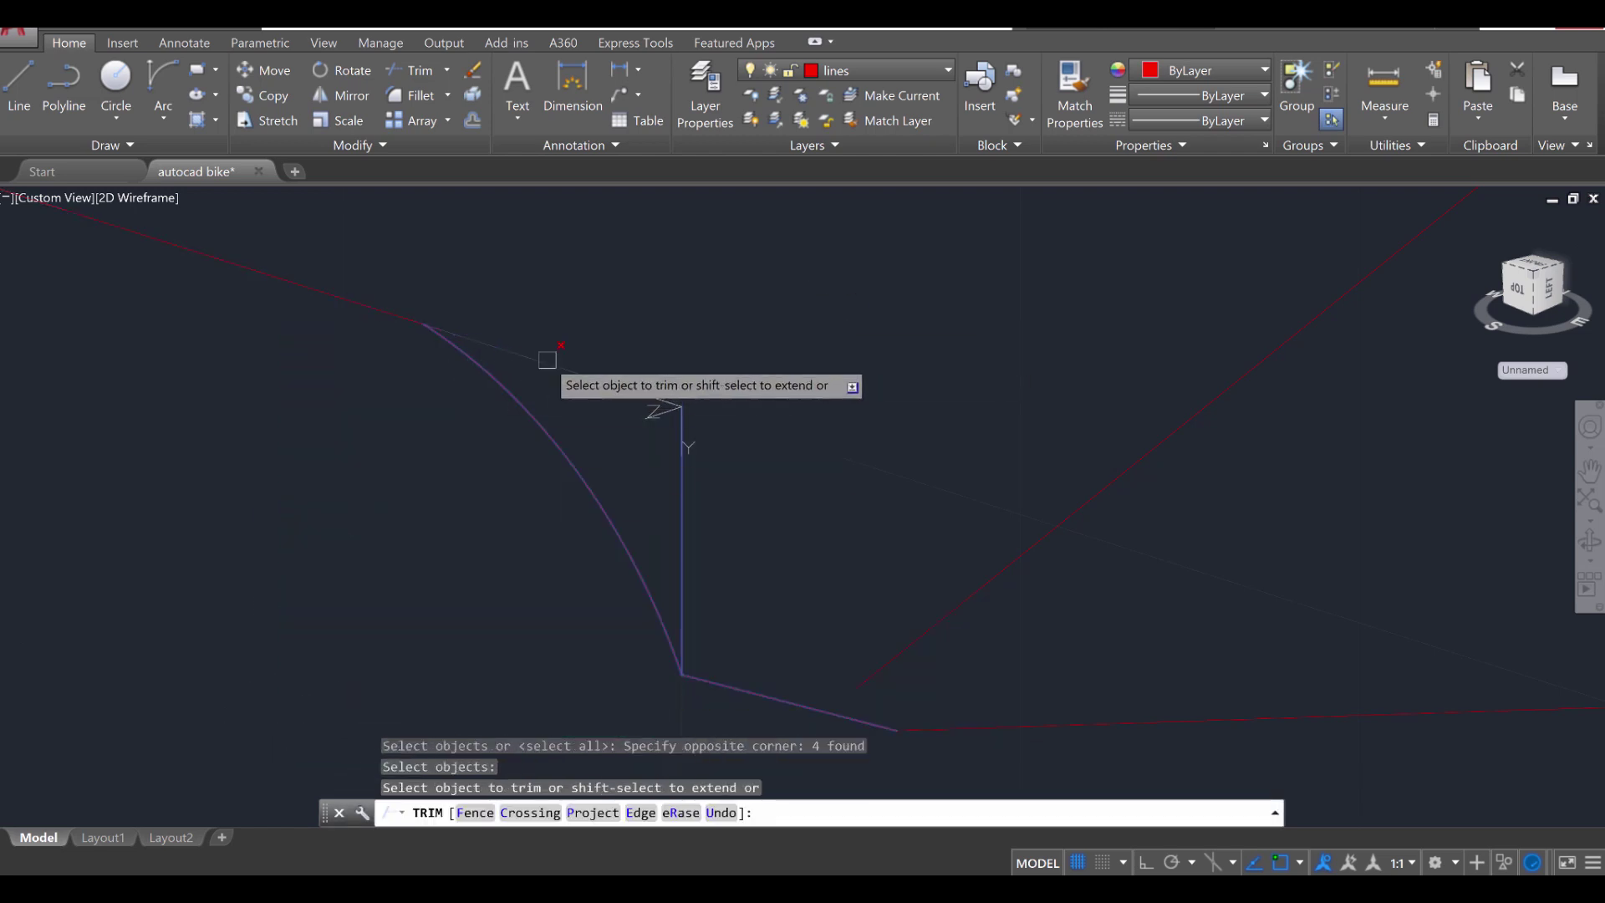
pyautogui.press('Escape')
pyautogui.press('Escape')
pyautogui.press('Escape')
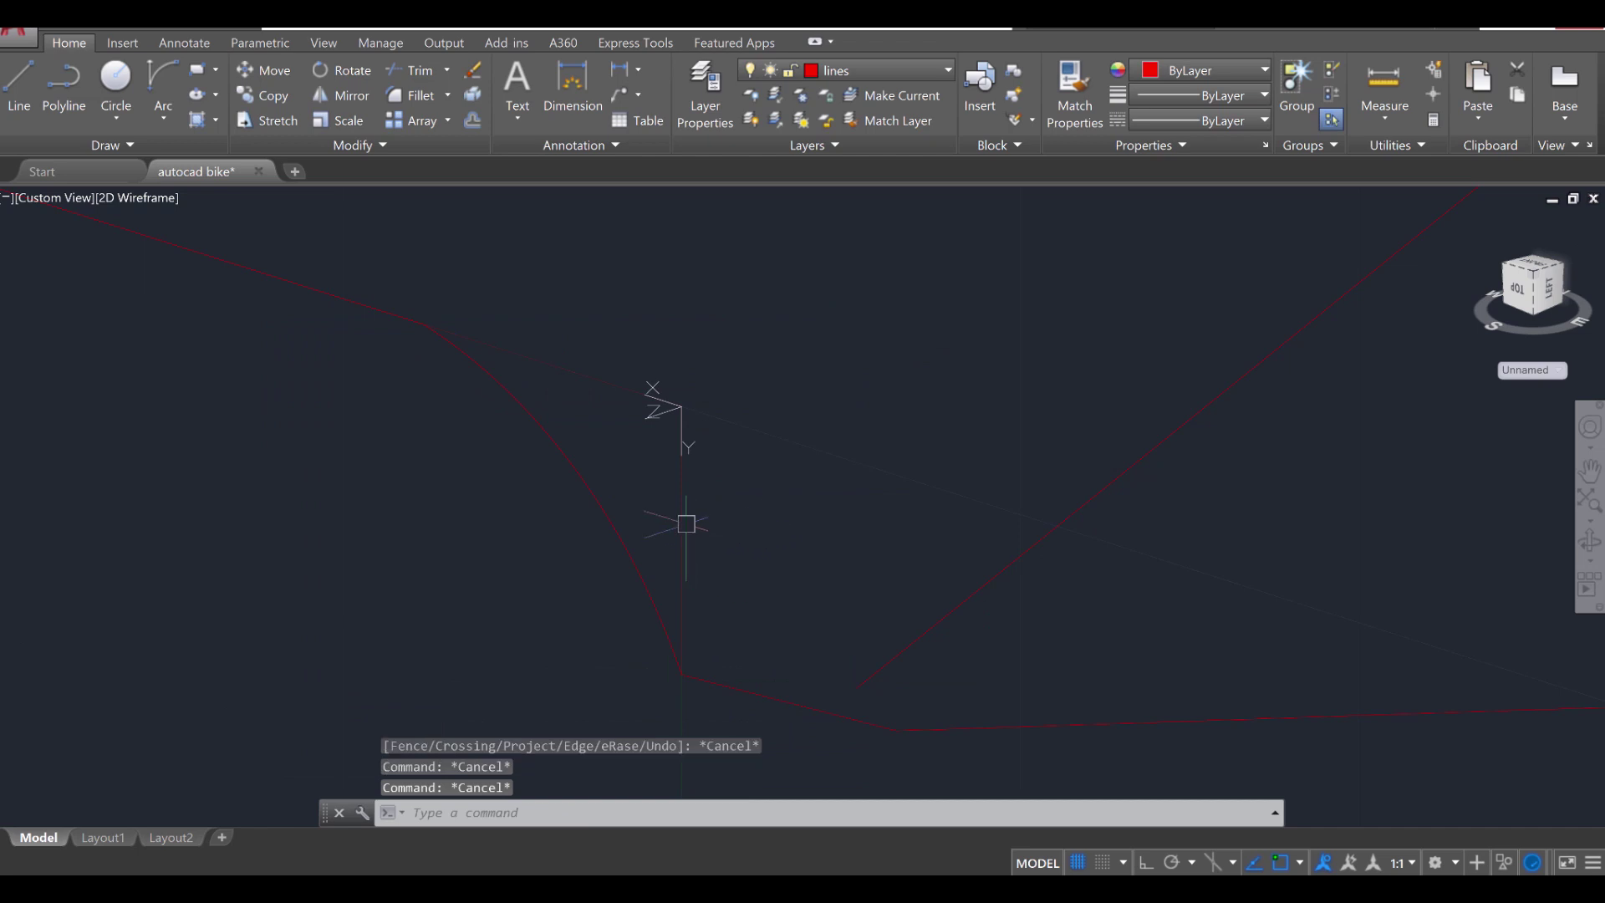
pyautogui.click(681, 525)
pyautogui.press('Delete')
# Step: Set the UCS origin at the offset fork line's upper end, X along that line, XY plane through the head tube line's lower end
pyautogui.scroll(-2, 726, 571)
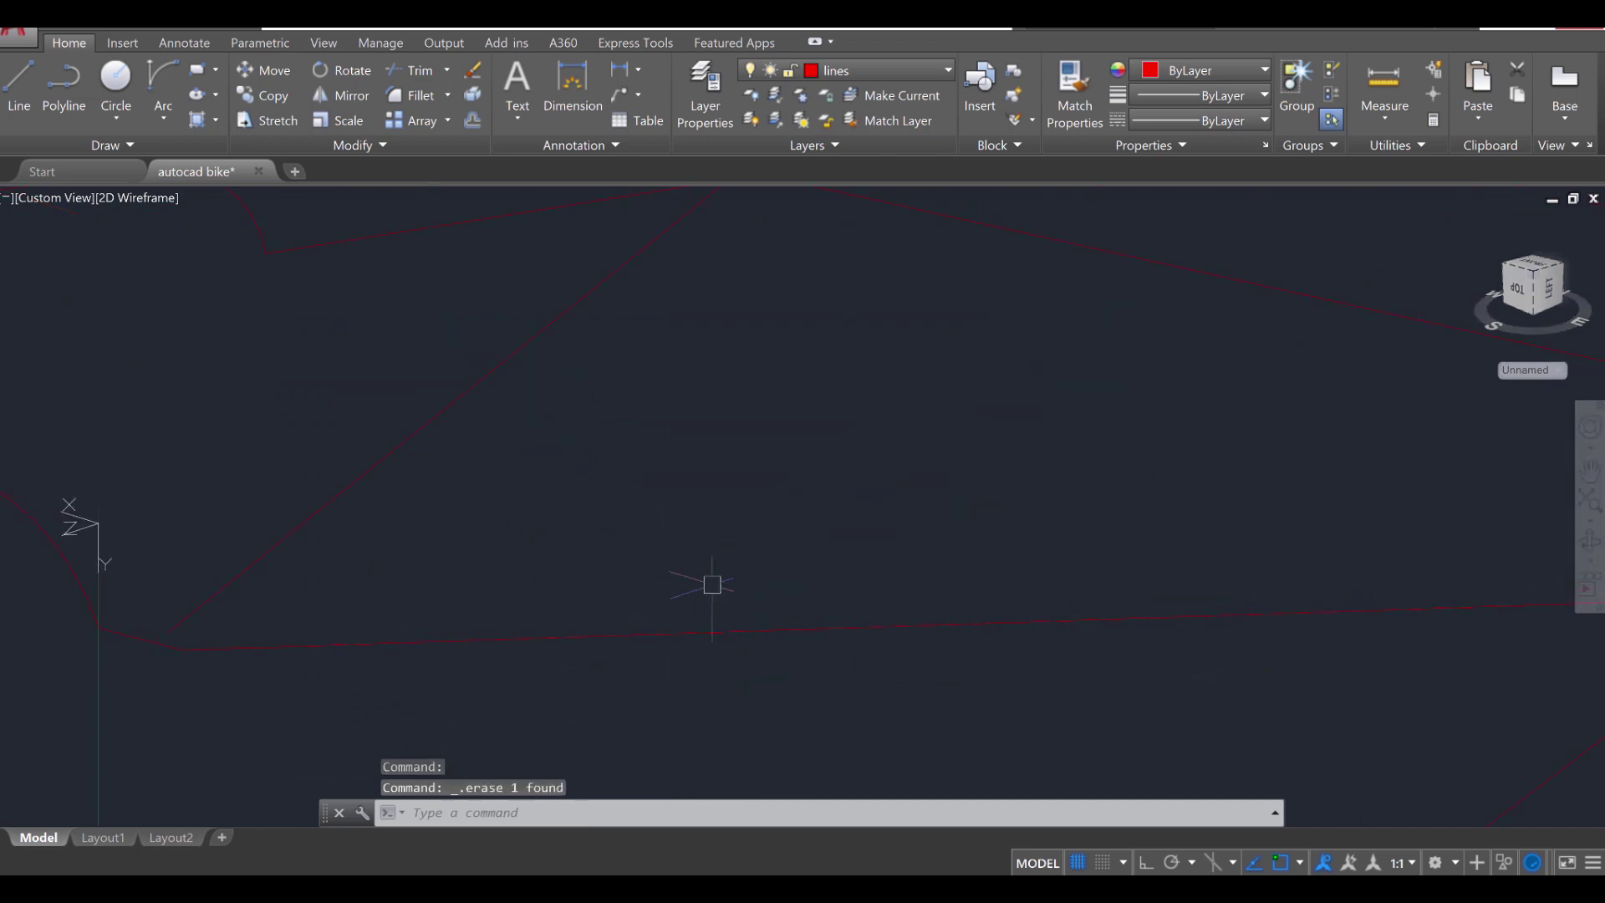
pyautogui.keyDown('shift'); pyautogui.moveTo(827, 574); pyautogui.dragTo(945, 610, button='middle'); pyautogui.keyUp('shift')
pyautogui.scroll(2, 839, 476)
pyautogui.press('Escape')
pyautogui.press('Escape')
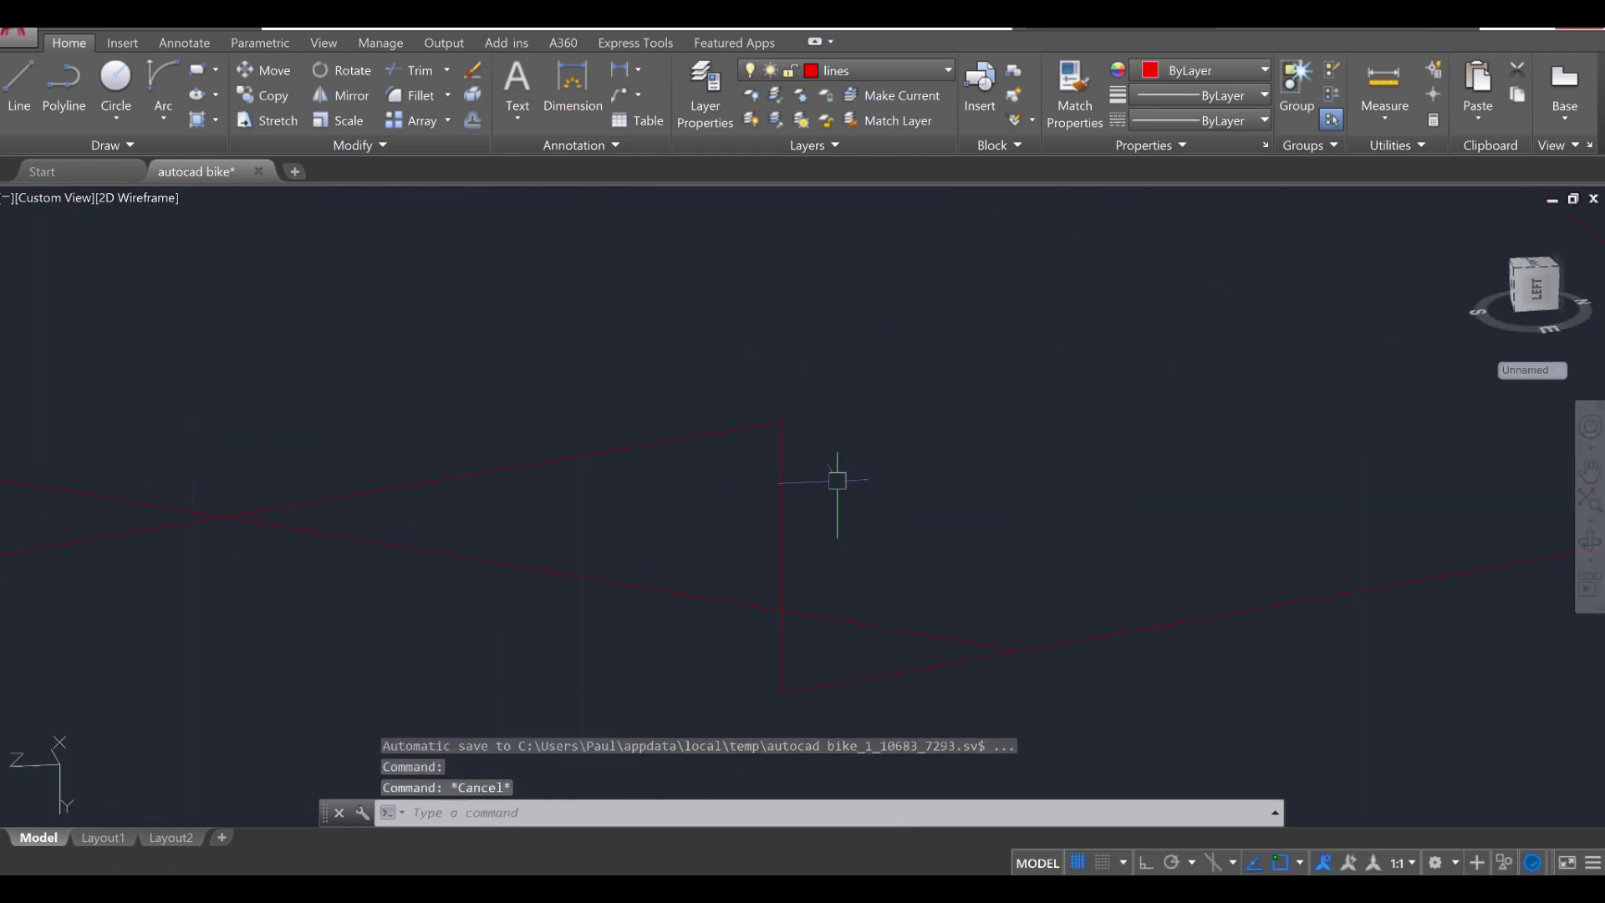
pyautogui.write('UCS')
pyautogui.press('Return')
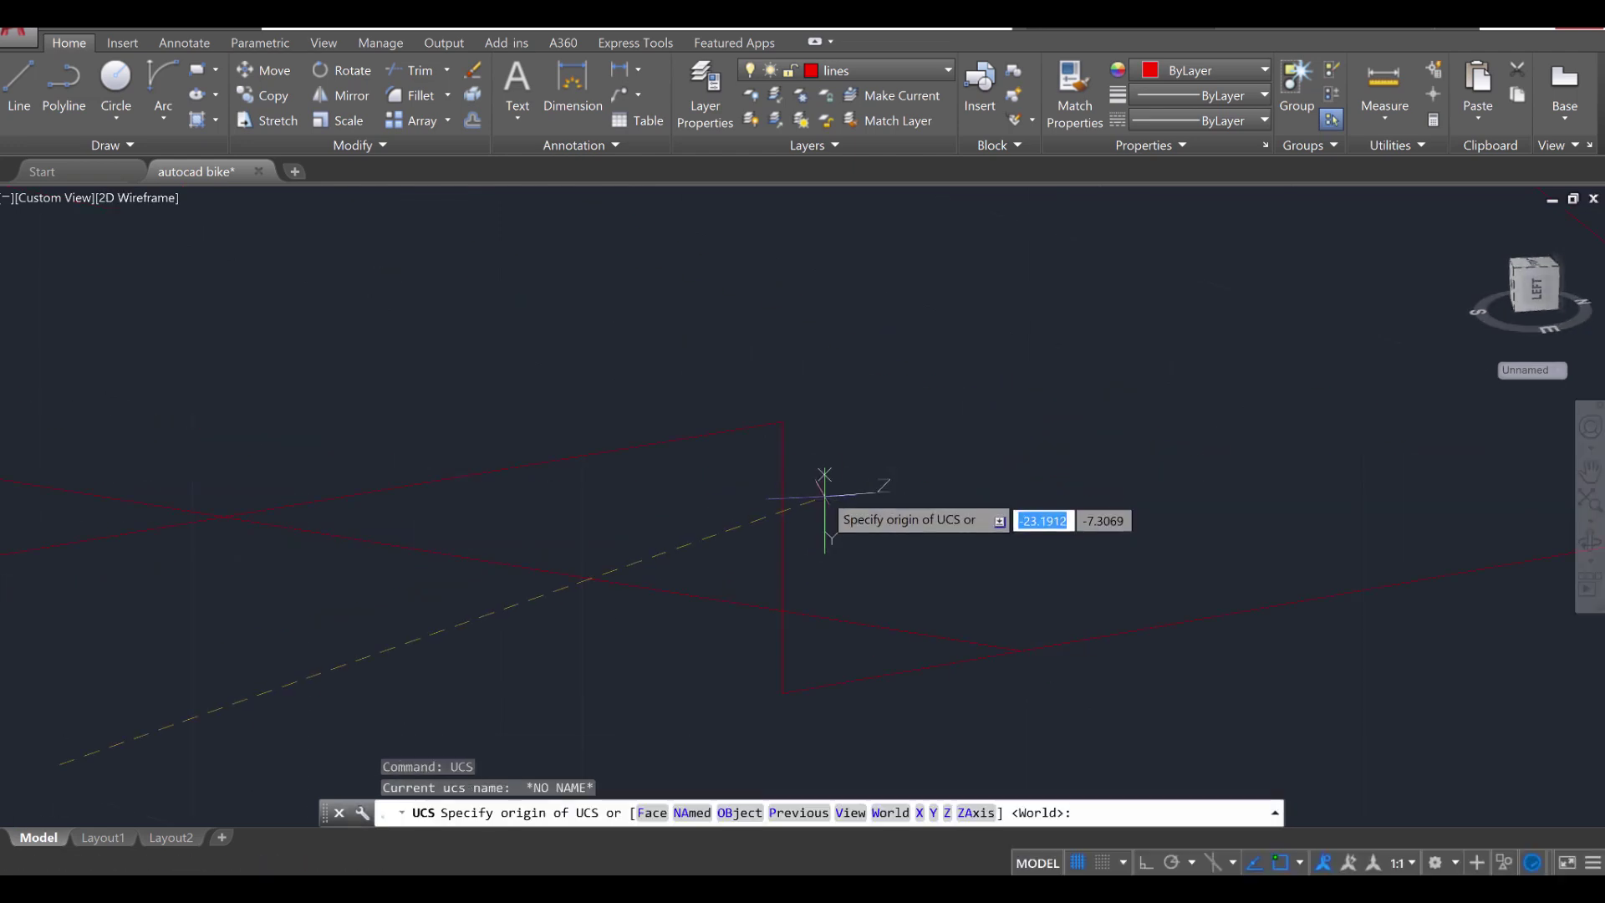
pyautogui.click(783, 423)
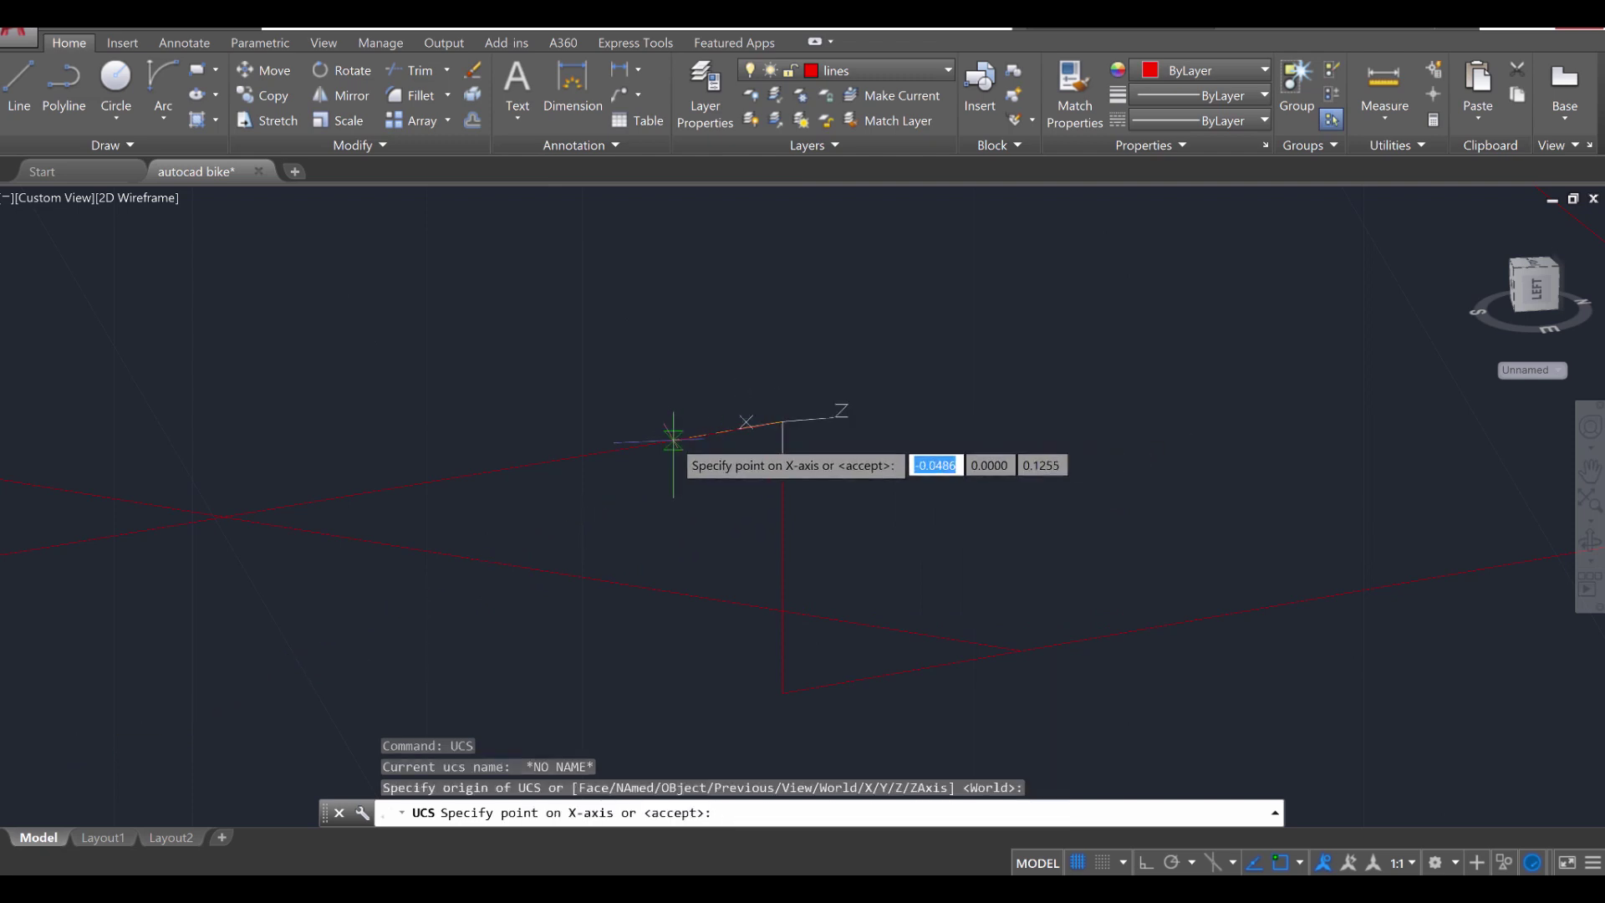
pyautogui.click(737, 426)
pyautogui.press('Escape')
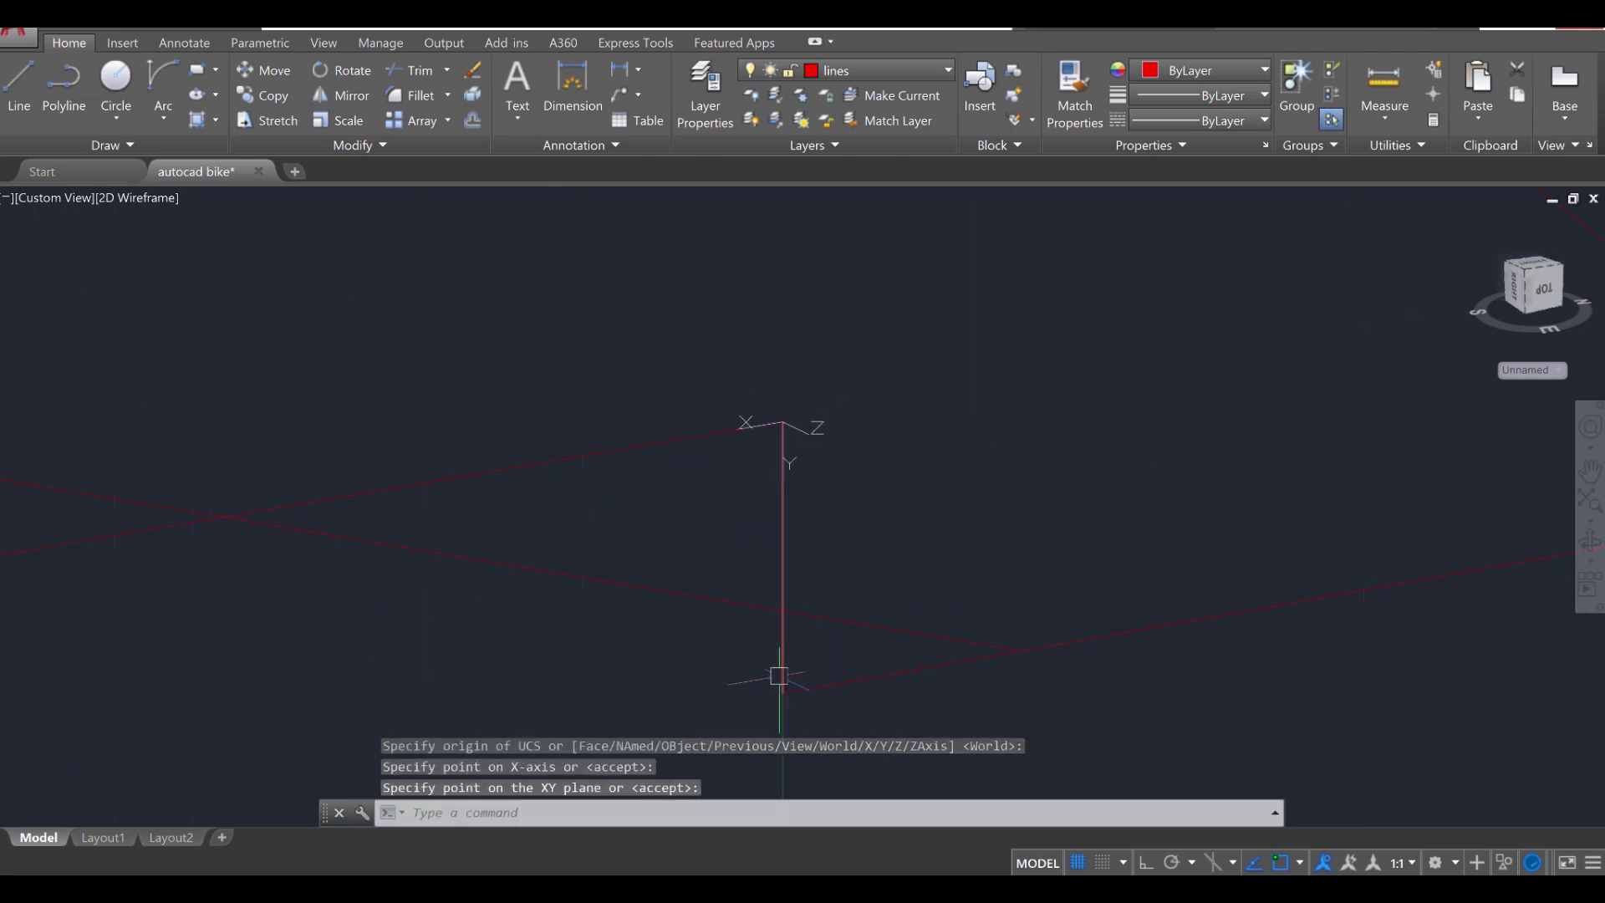
pyautogui.press('Escape')
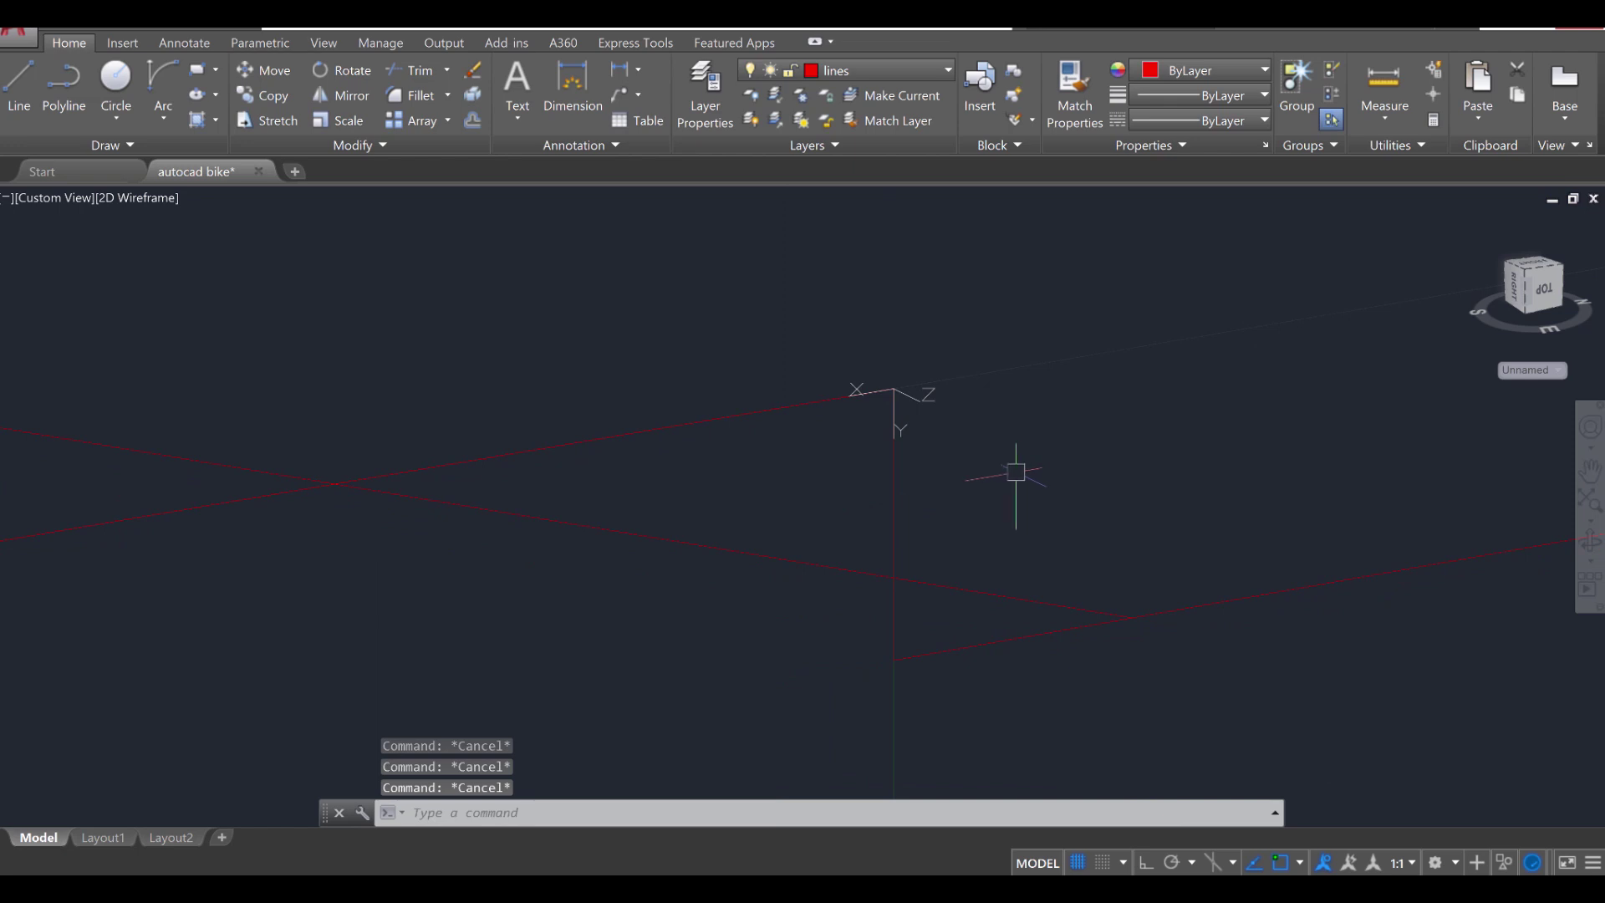
# Step: Draw a Start, End, Direction arc from the head tube line's lower end to a point on the offset fork line
pyautogui.click(173, 106)
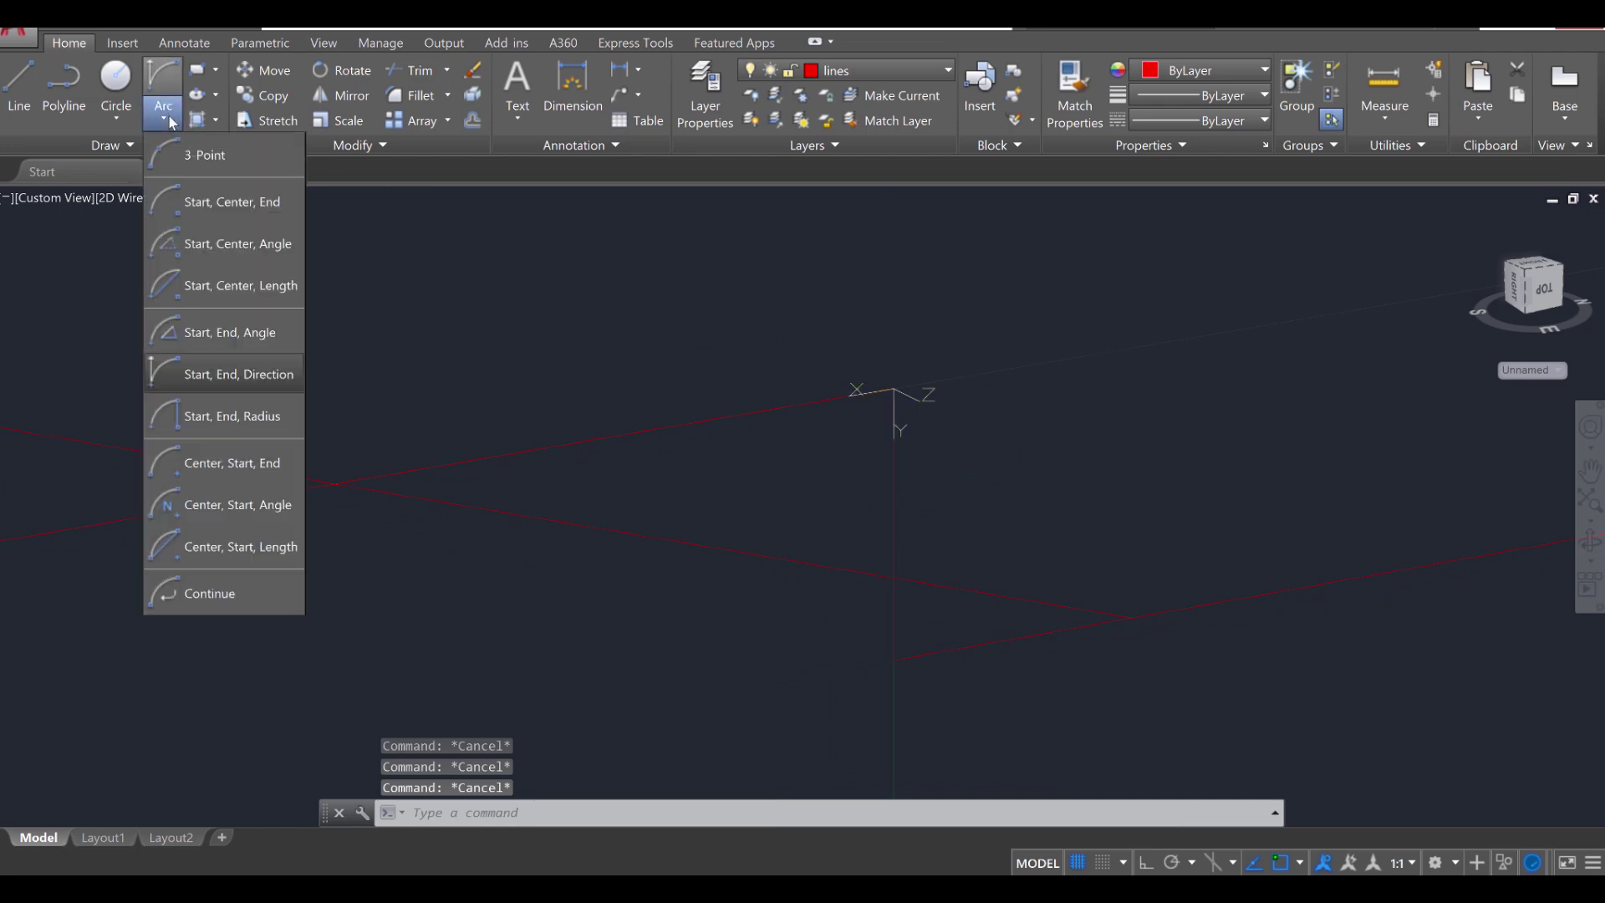
pyautogui.click(264, 384)
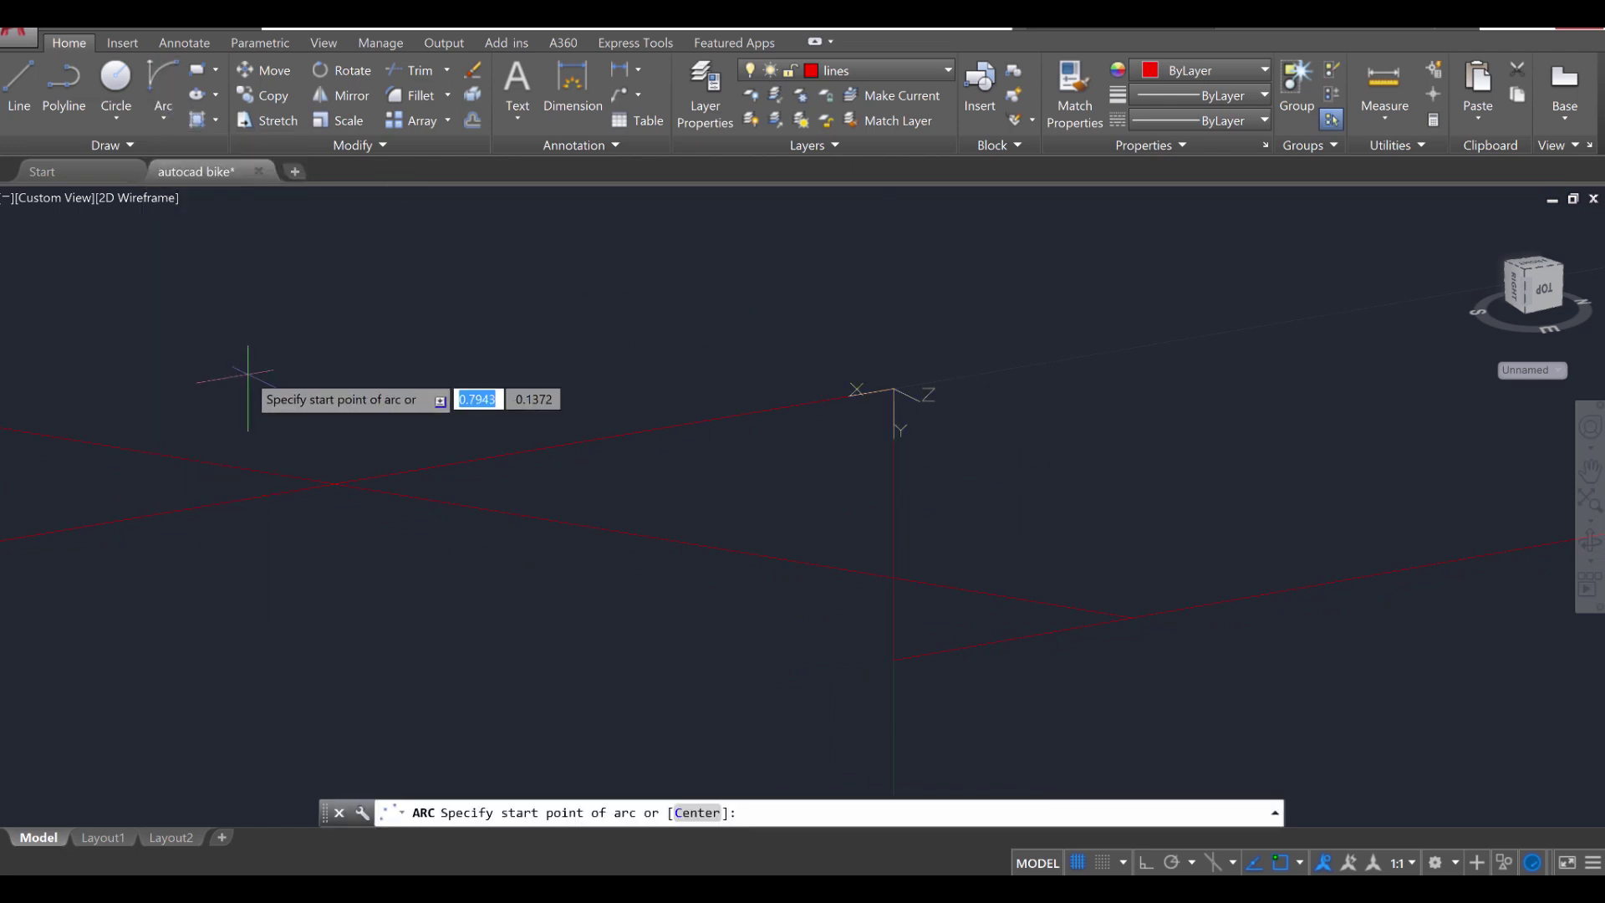
pyautogui.click(894, 660)
pyautogui.click(544, 448)
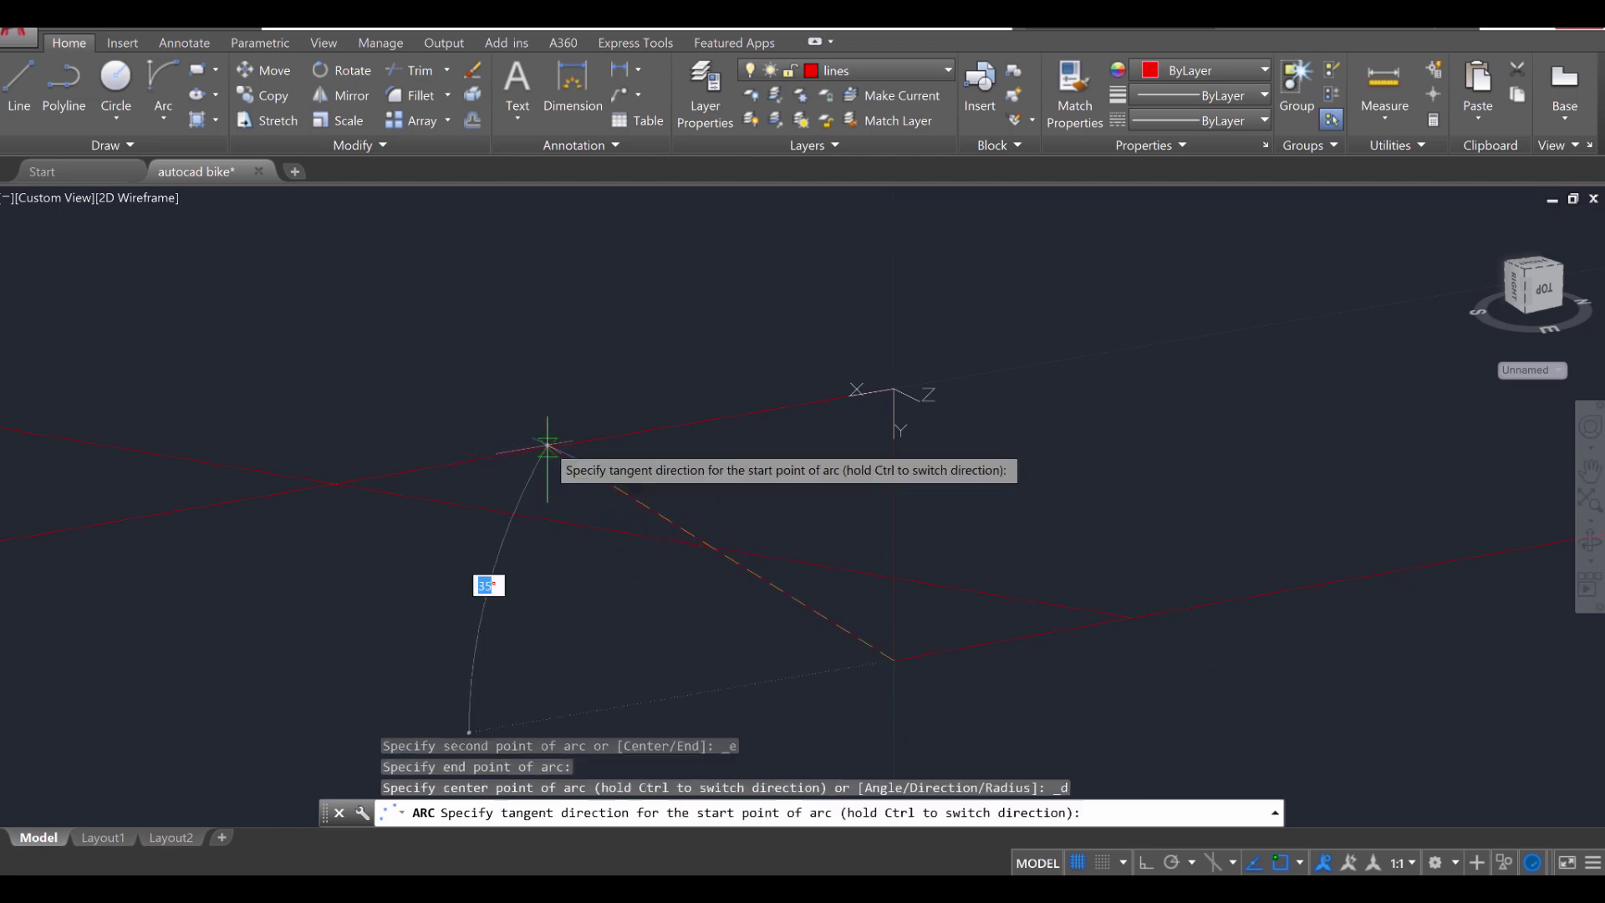
pyautogui.press('Escape')
pyautogui.press('Escape')
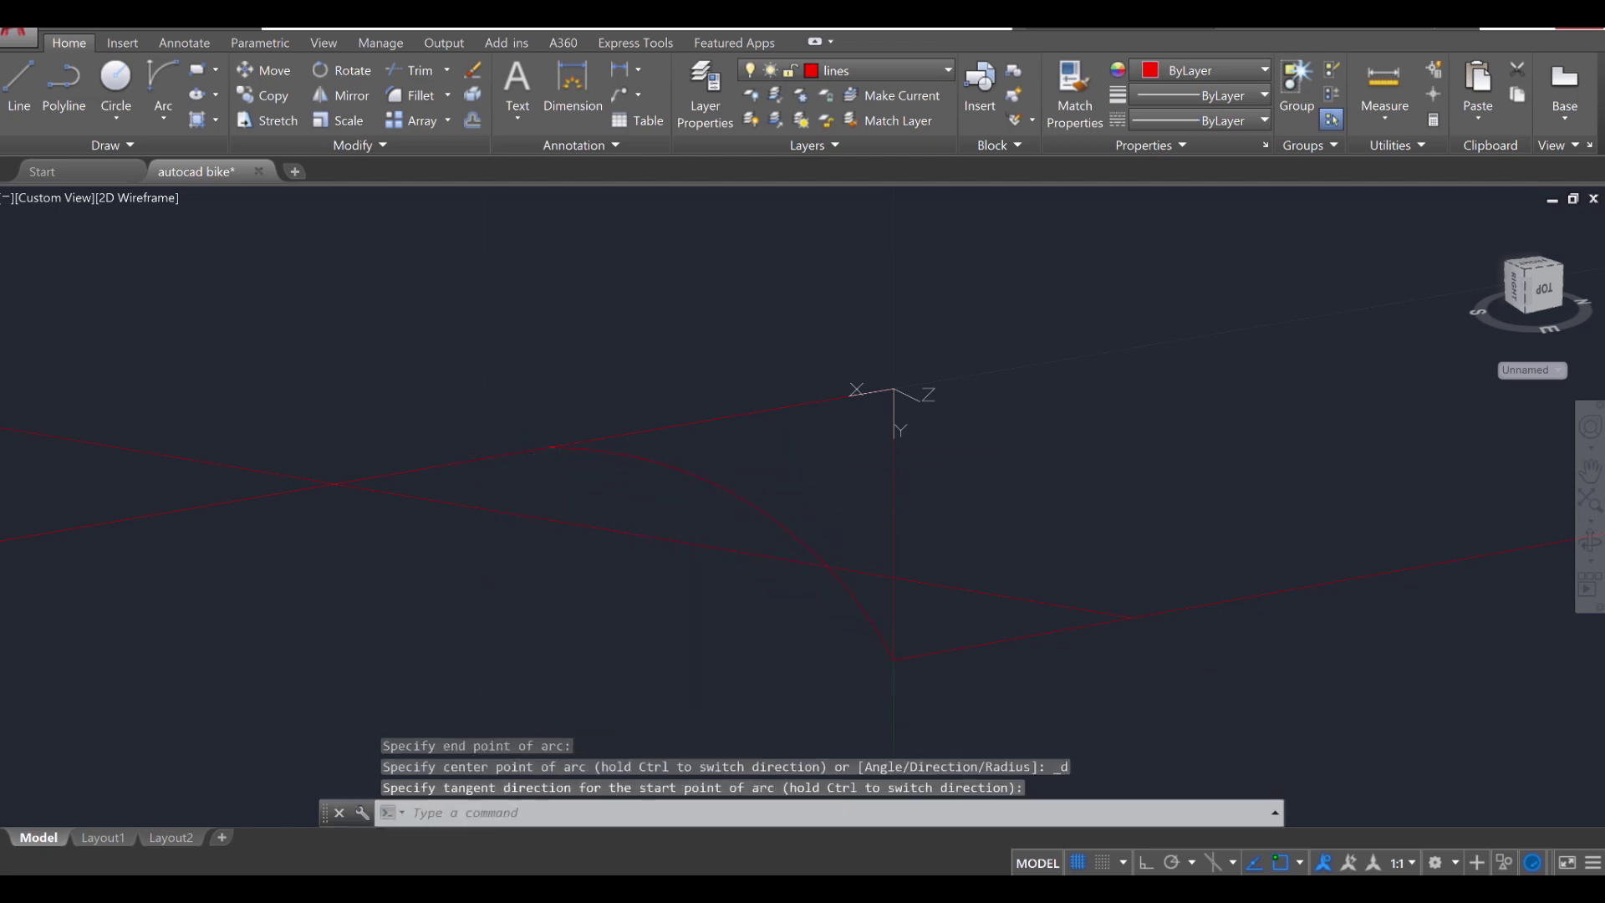
# Step: Trim the offset fork line's excess beyond its arc and delete the short line joining it to the head tube line's lower end
pyautogui.keyDown('shift'); pyautogui.moveTo(962, 534); pyautogui.dragTo(952, 598, button='middle'); pyautogui.keyUp('shift')
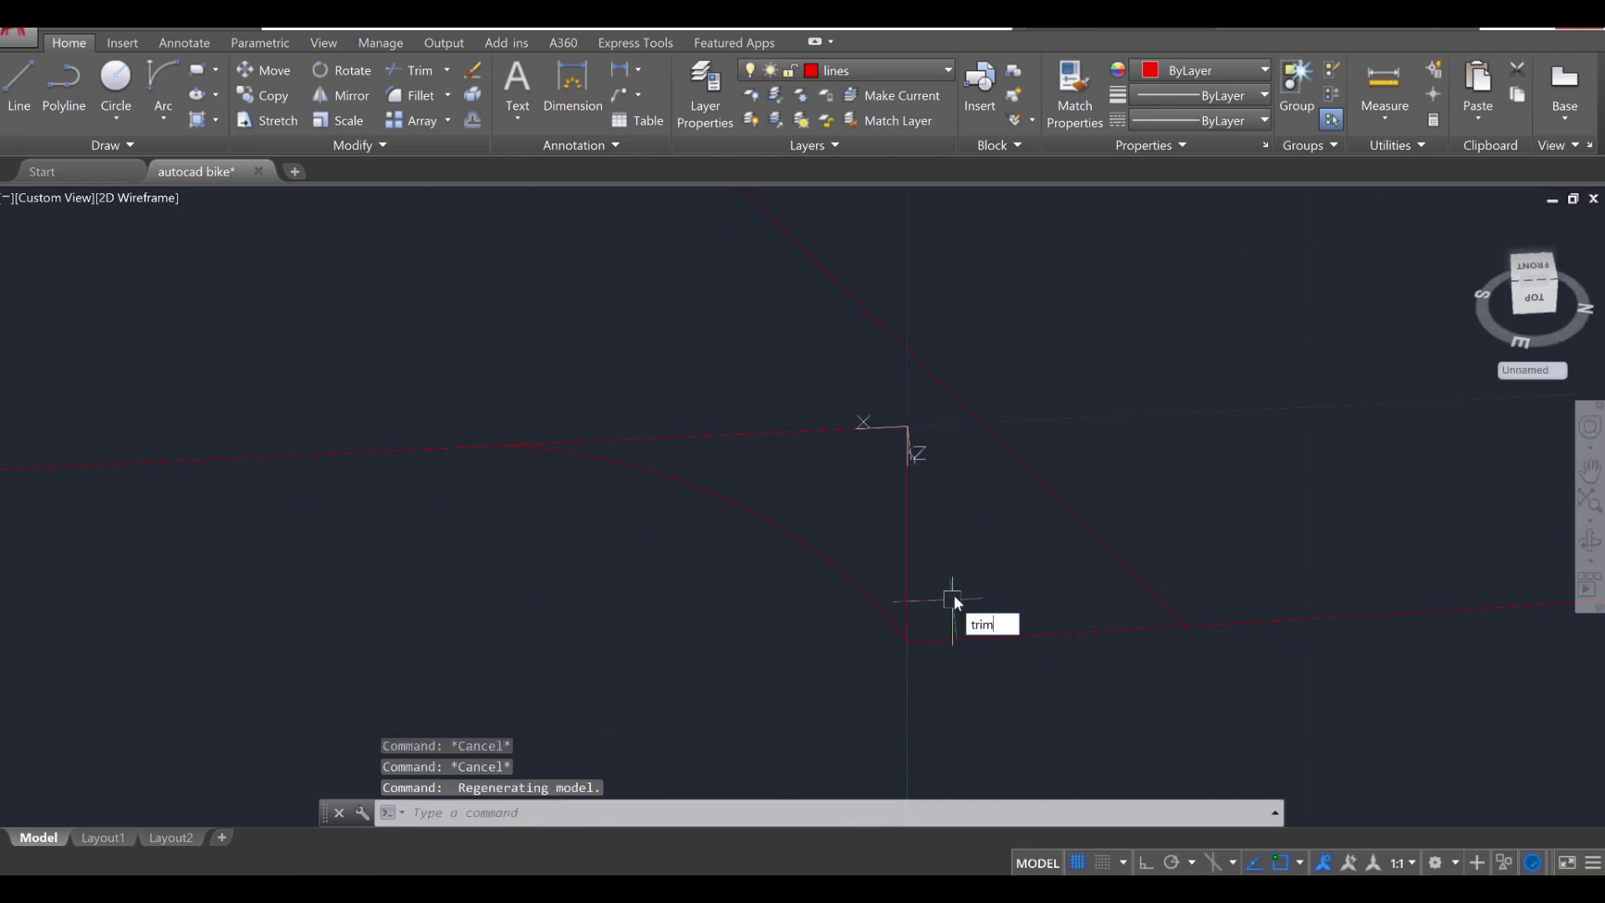
pyautogui.press('Return')
pyautogui.click(992, 727)
pyautogui.click(627, 528)
pyautogui.press('Return')
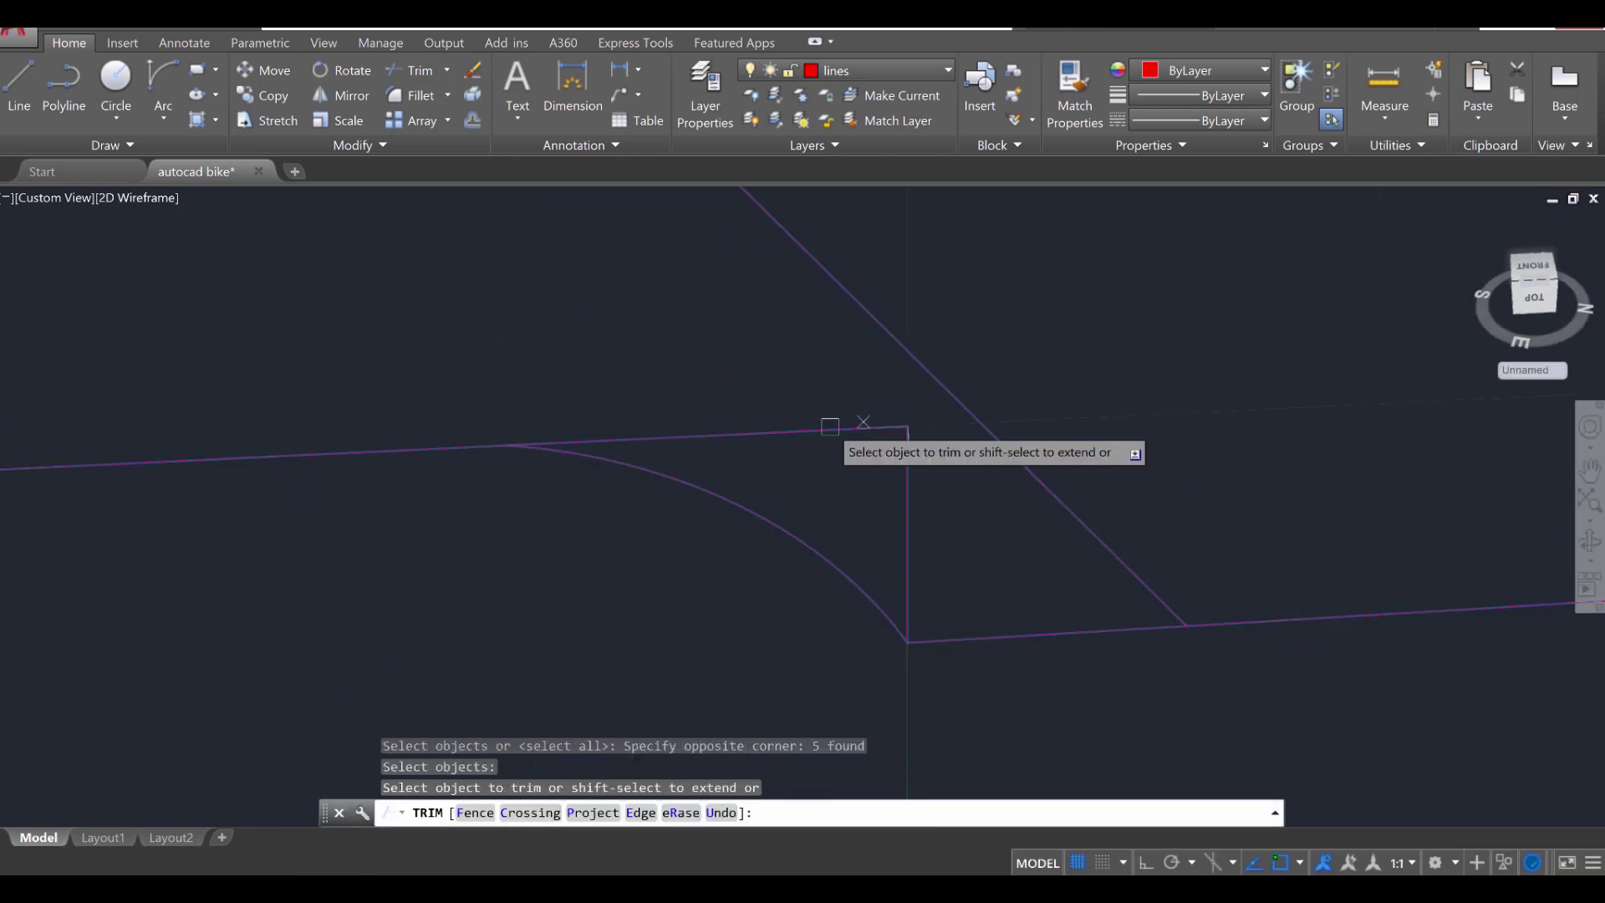
pyautogui.click(789, 429)
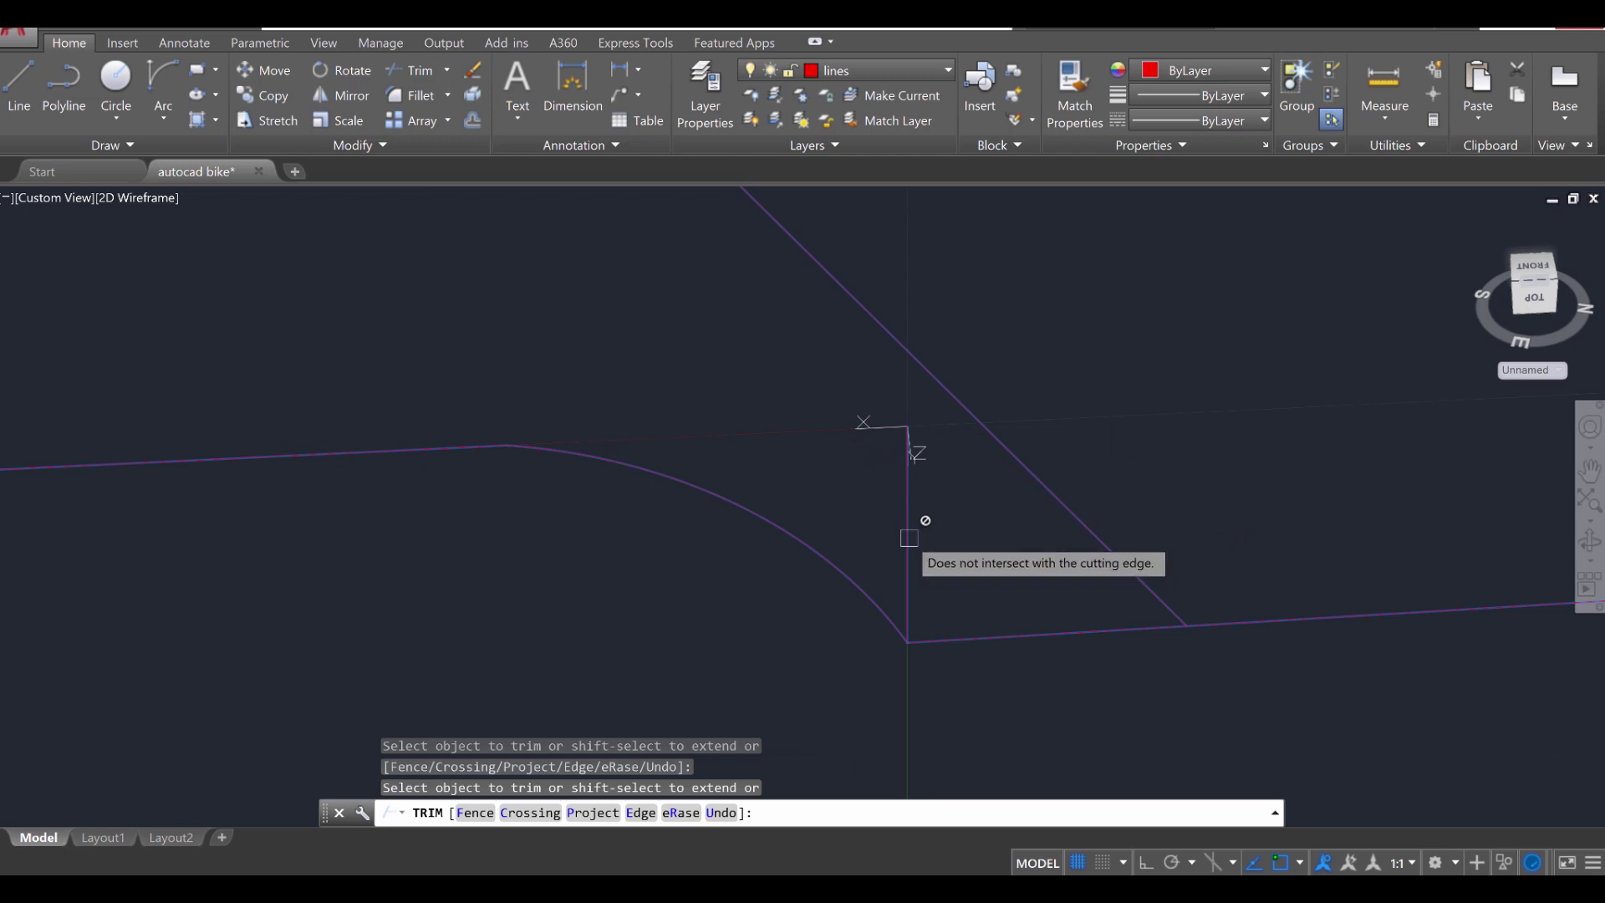
pyautogui.press('Escape')
pyautogui.press('Escape')
pyautogui.click(907, 534)
pyautogui.press('Delete')
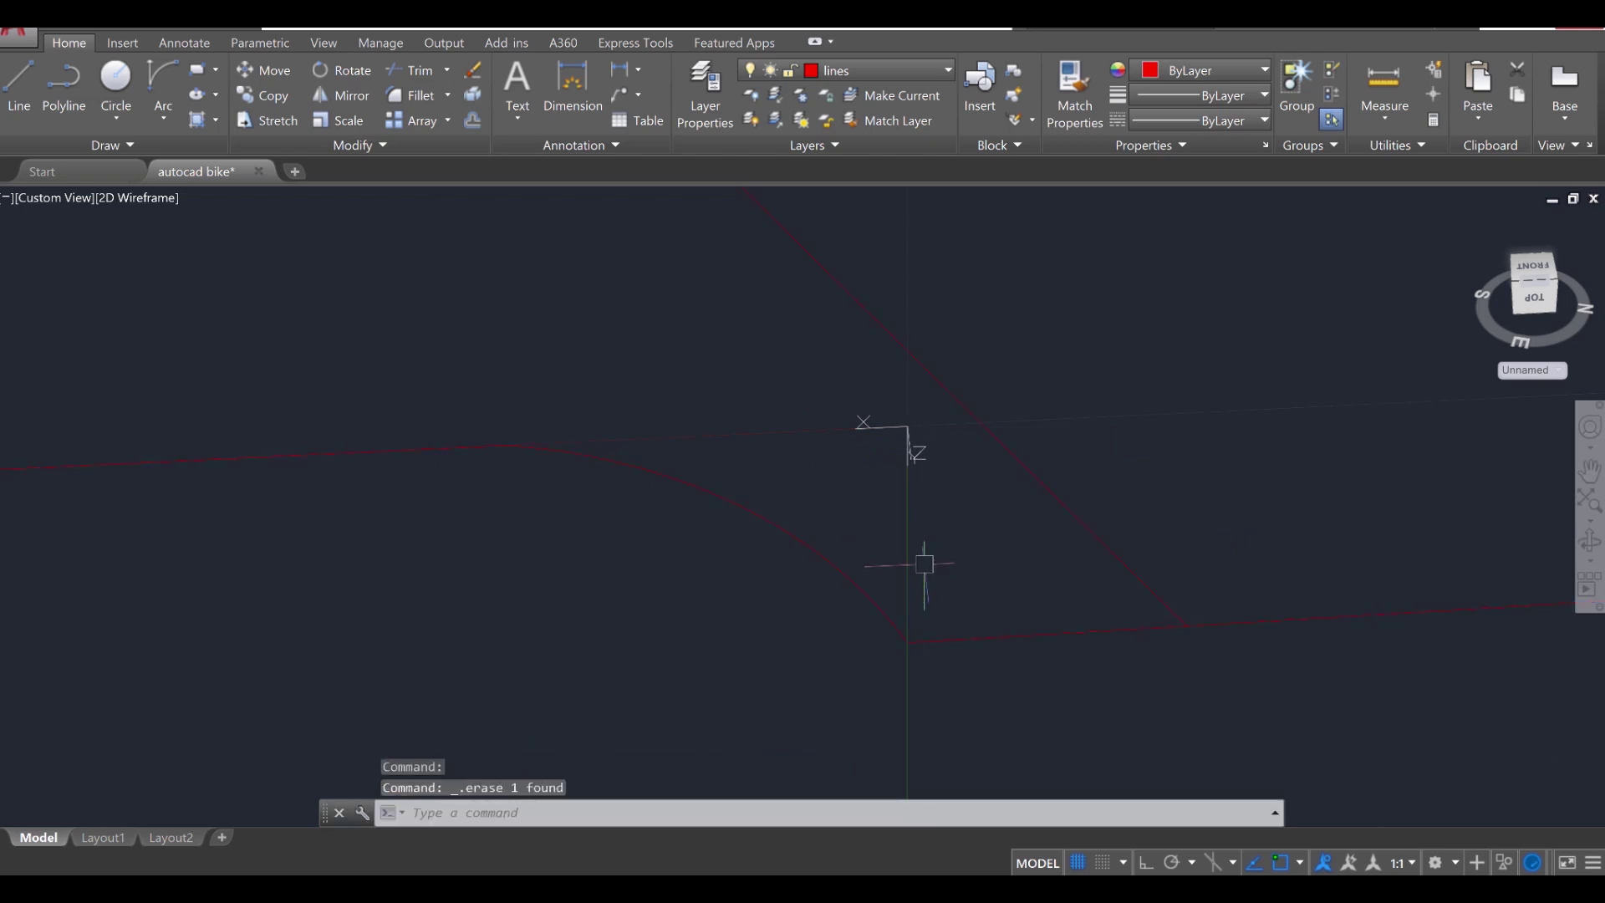
pyautogui.scroll(-4, 873, 559)
pyautogui.moveTo(649, 565)
pyautogui.keyDown('shift'); pyautogui.mouseDown(button='middle')
pyautogui.moveTo(703, 549)
pyautogui.moveTo(635, 477)
pyautogui.moveTo(530, 484)
pyautogui.moveTo(502, 526)
pyautogui.moveTo(627, 545)
pyautogui.mouseUp(button='middle'); pyautogui.keyUp('shift')
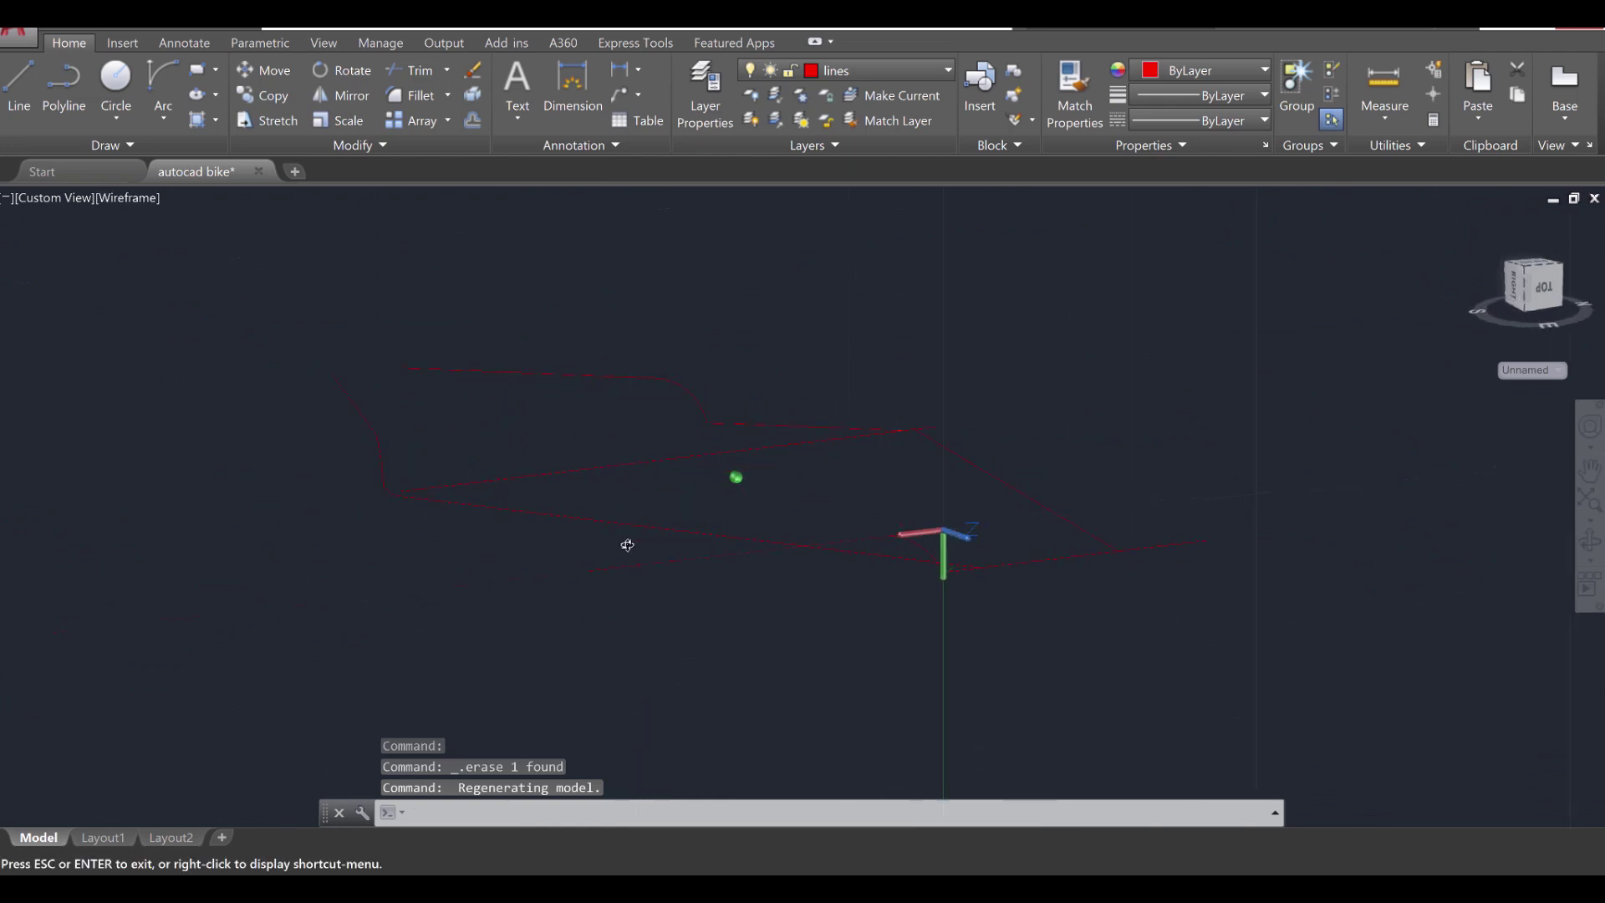
pyautogui.keyDown('shift'); pyautogui.moveTo(749, 568); pyautogui.dragTo(802, 602, button='middle'); pyautogui.keyUp('shift')
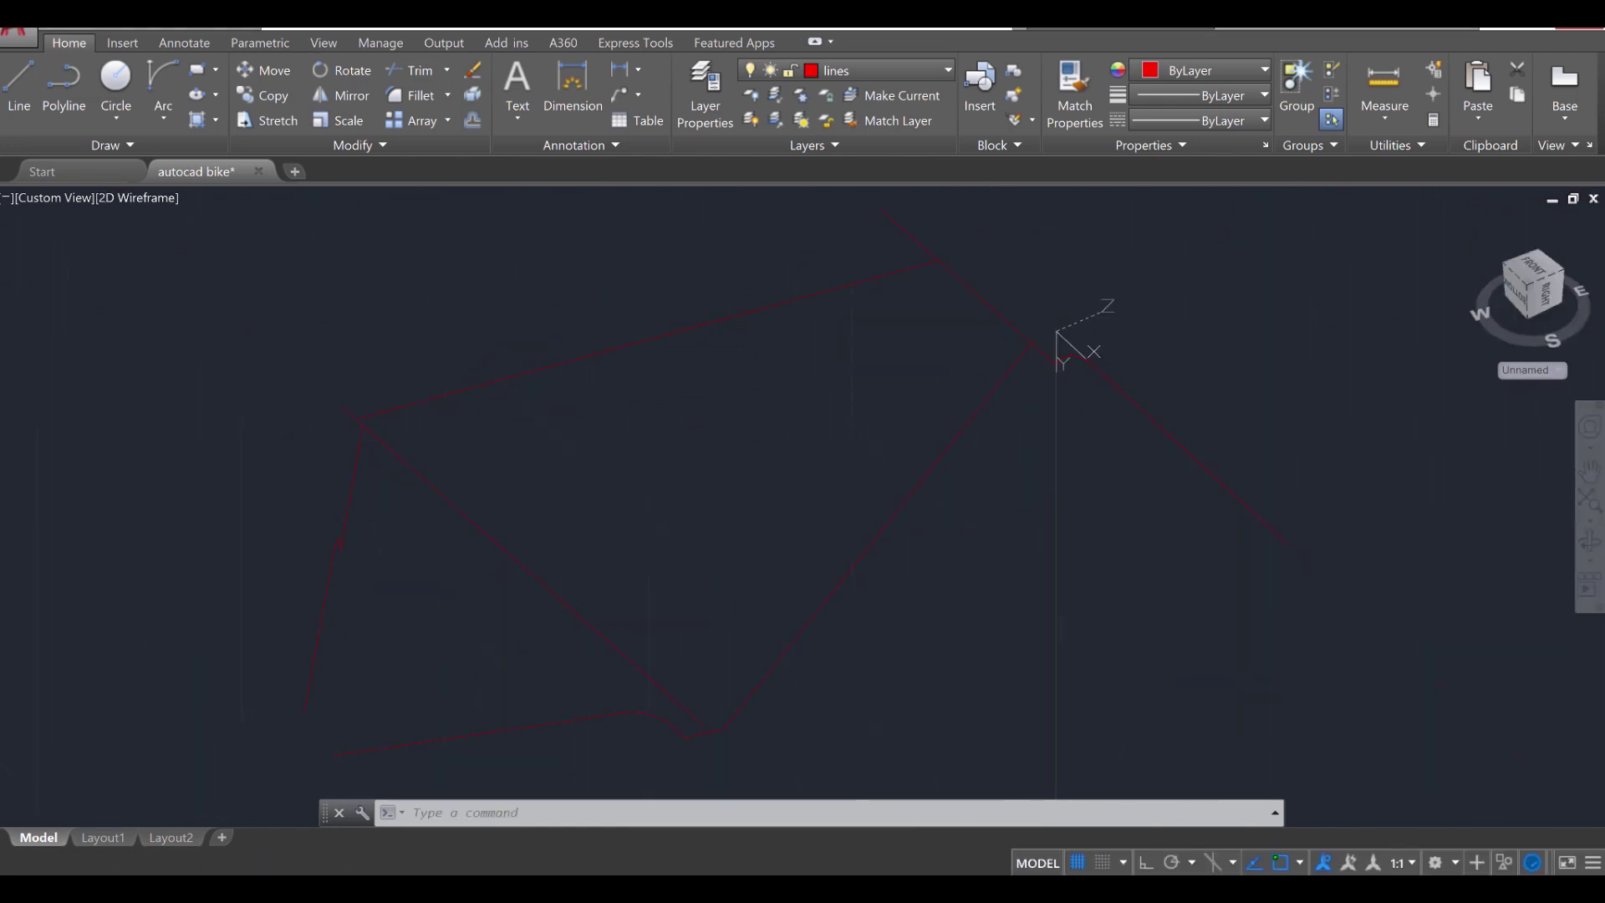